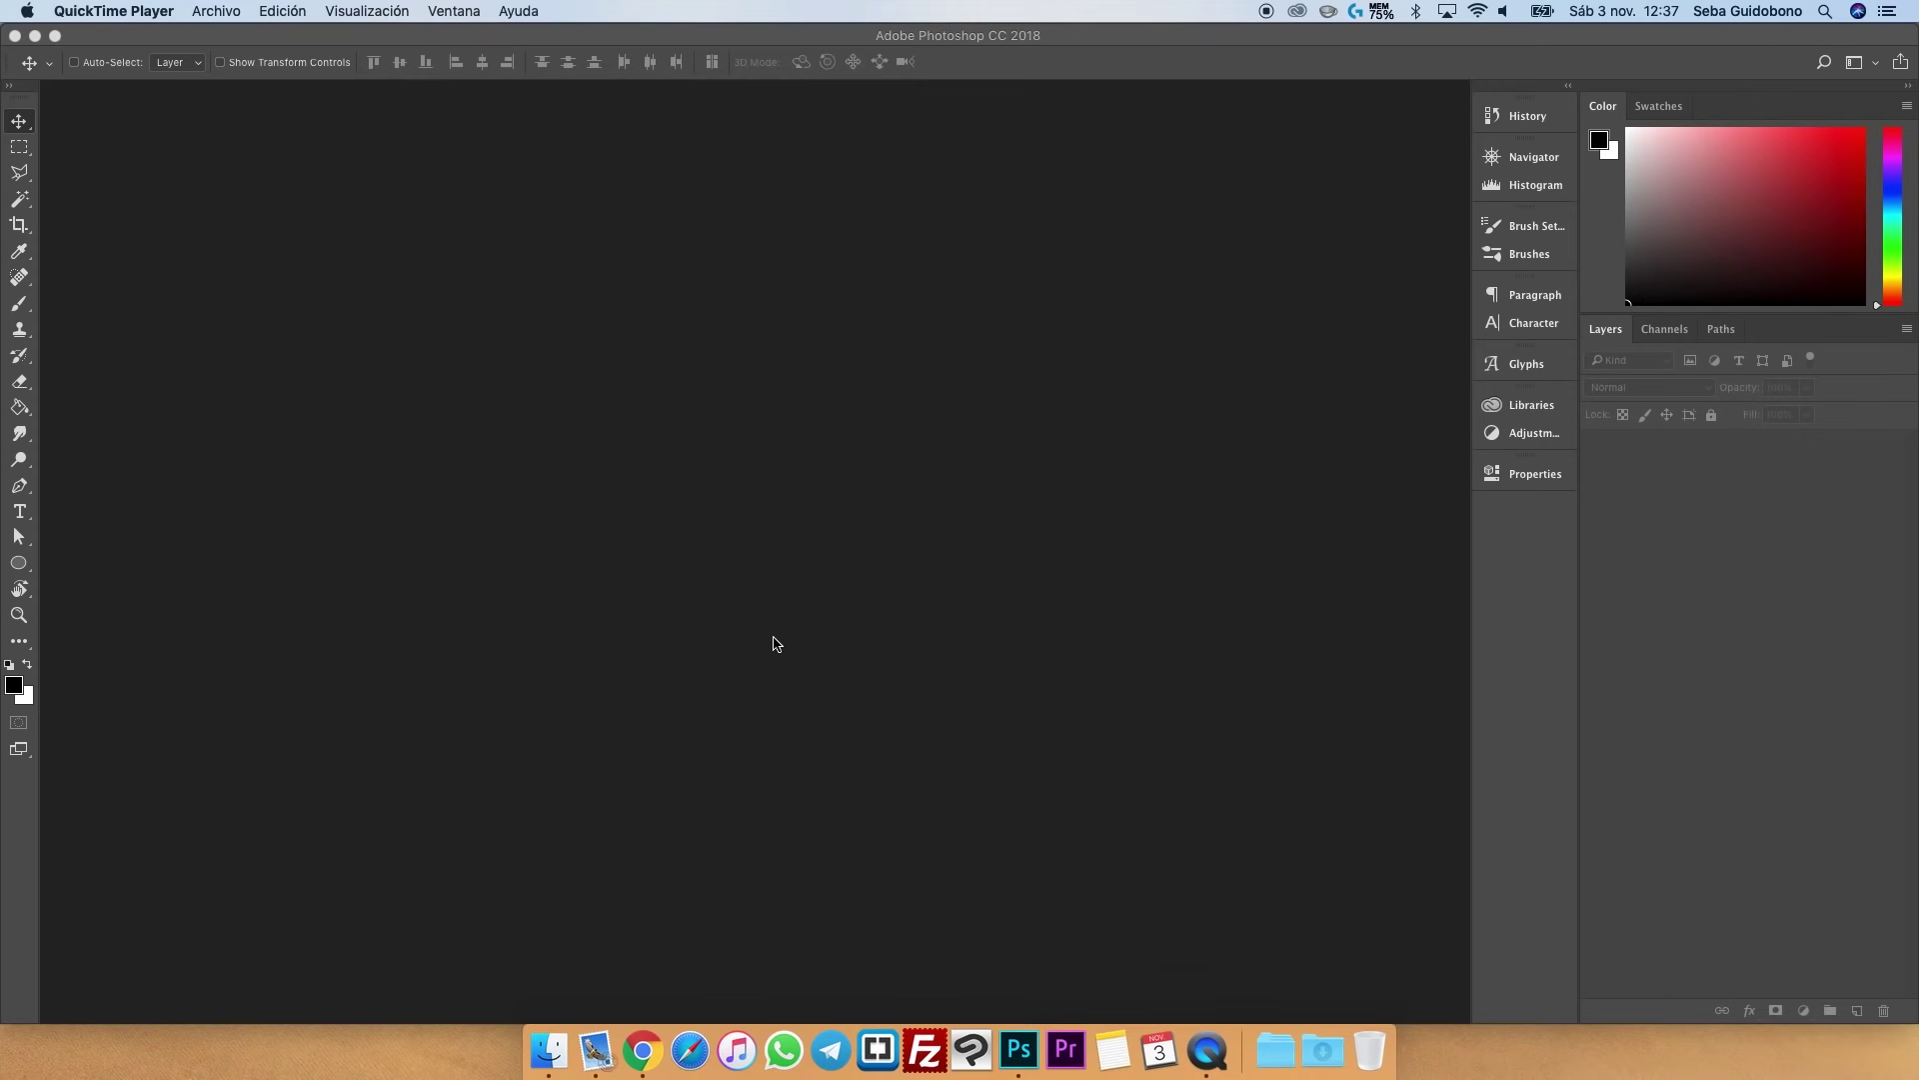
- Bring Photoshop forward and open the scanner import window via Import > Images from Device
click(300, 280)
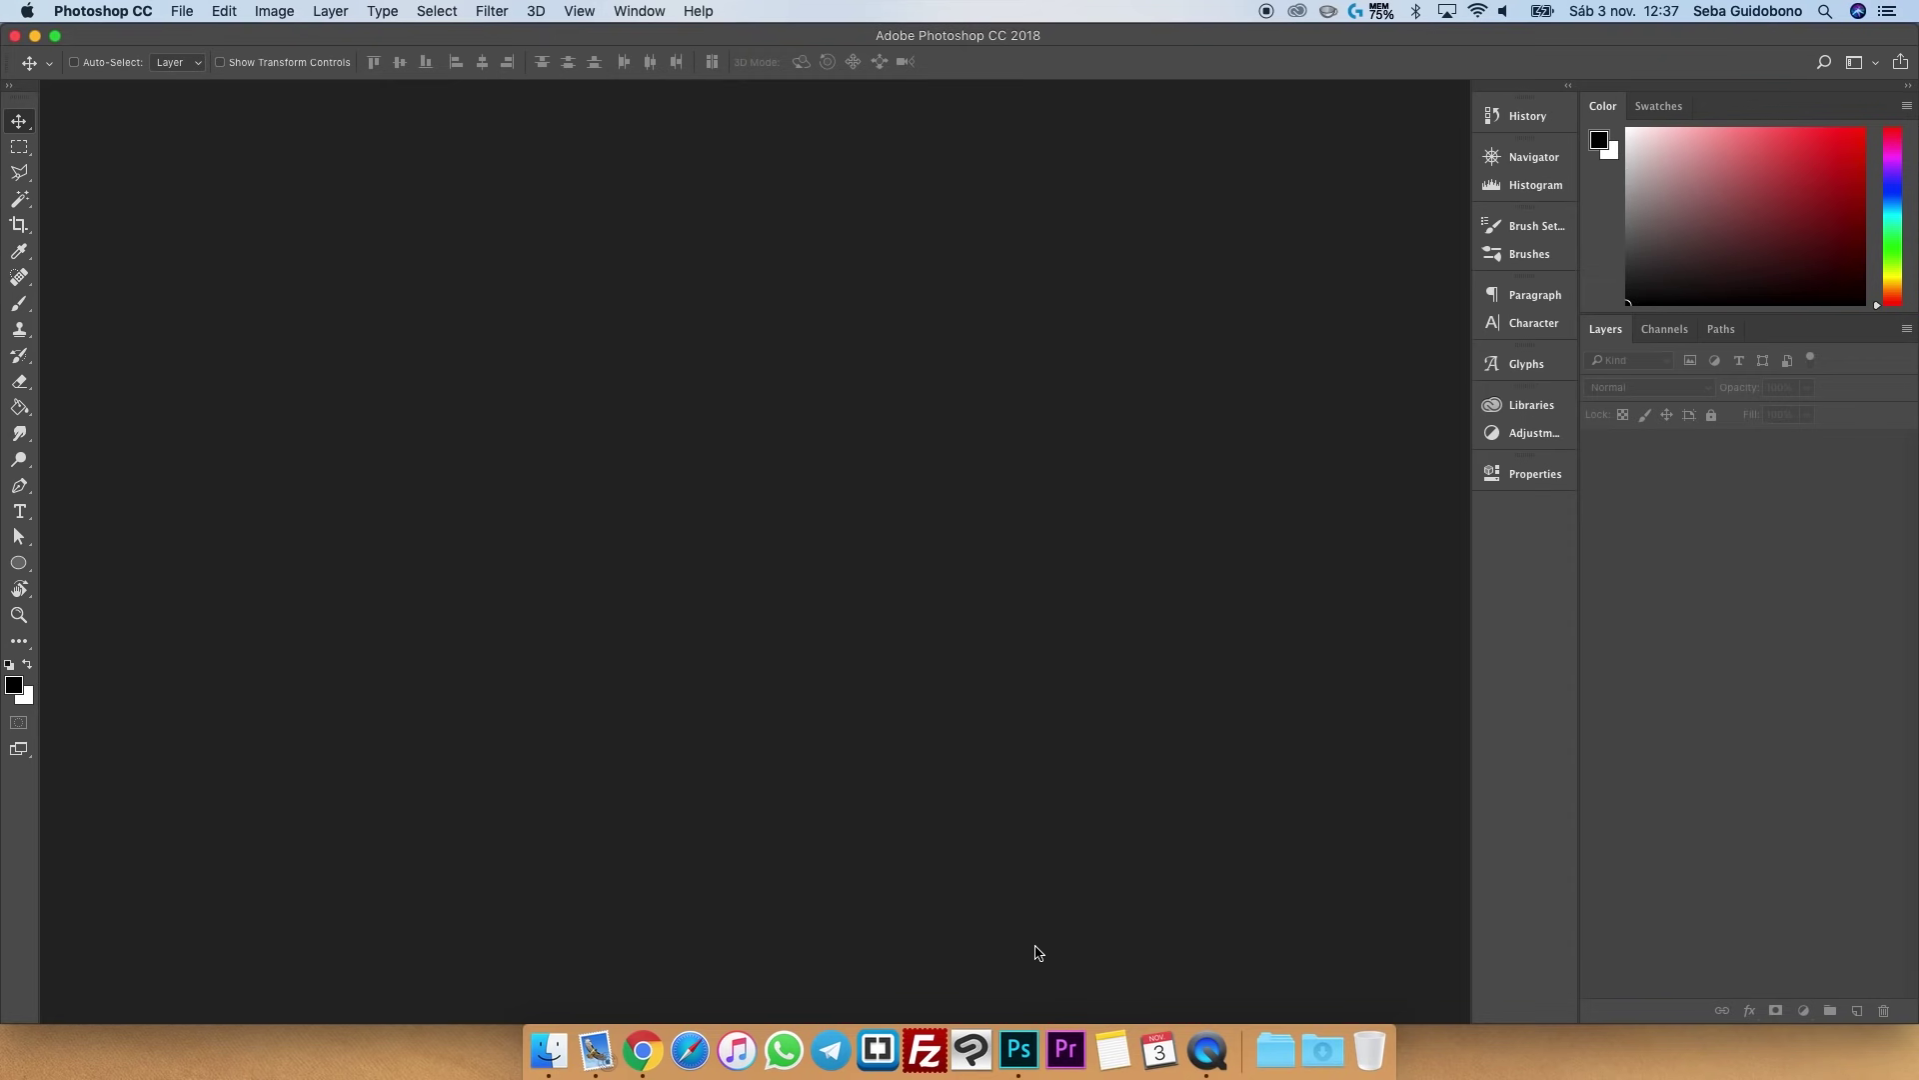
click(181, 11)
mouse_move(206, 482)
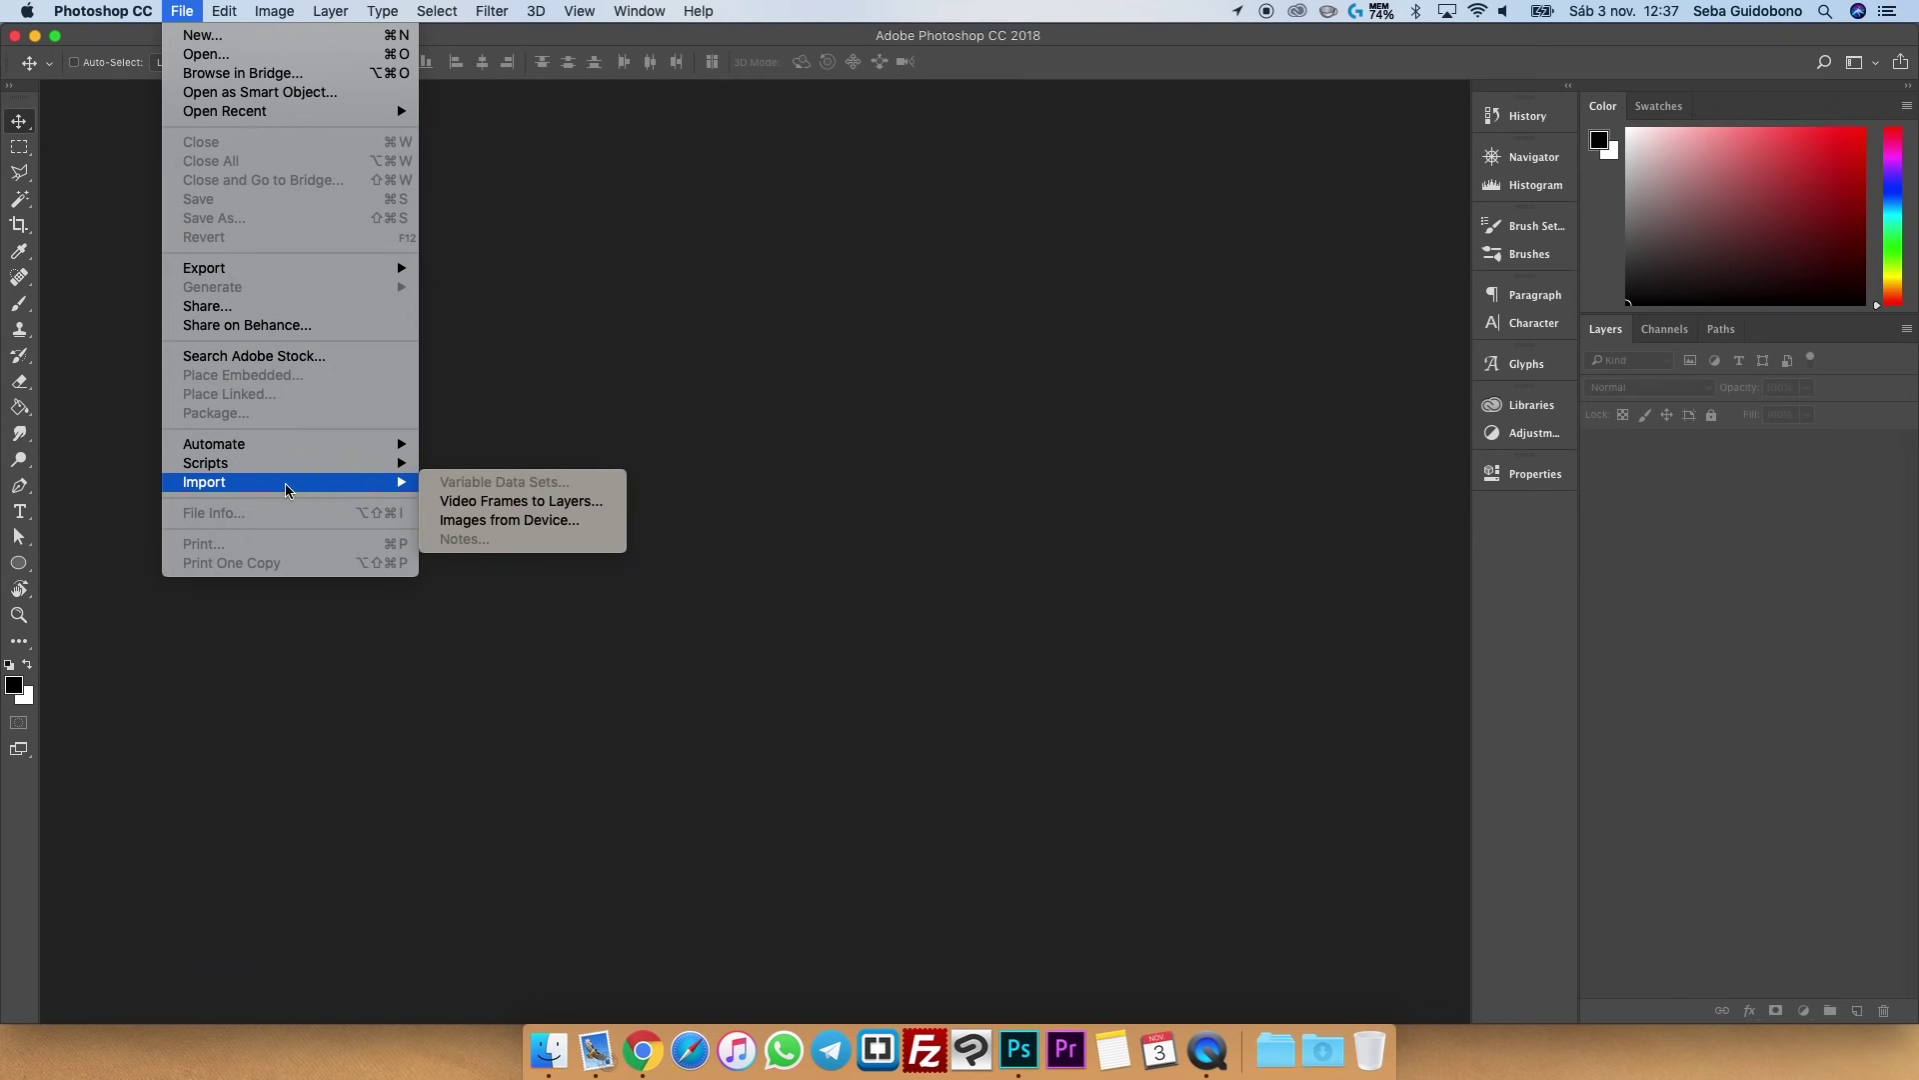
click(509, 522)
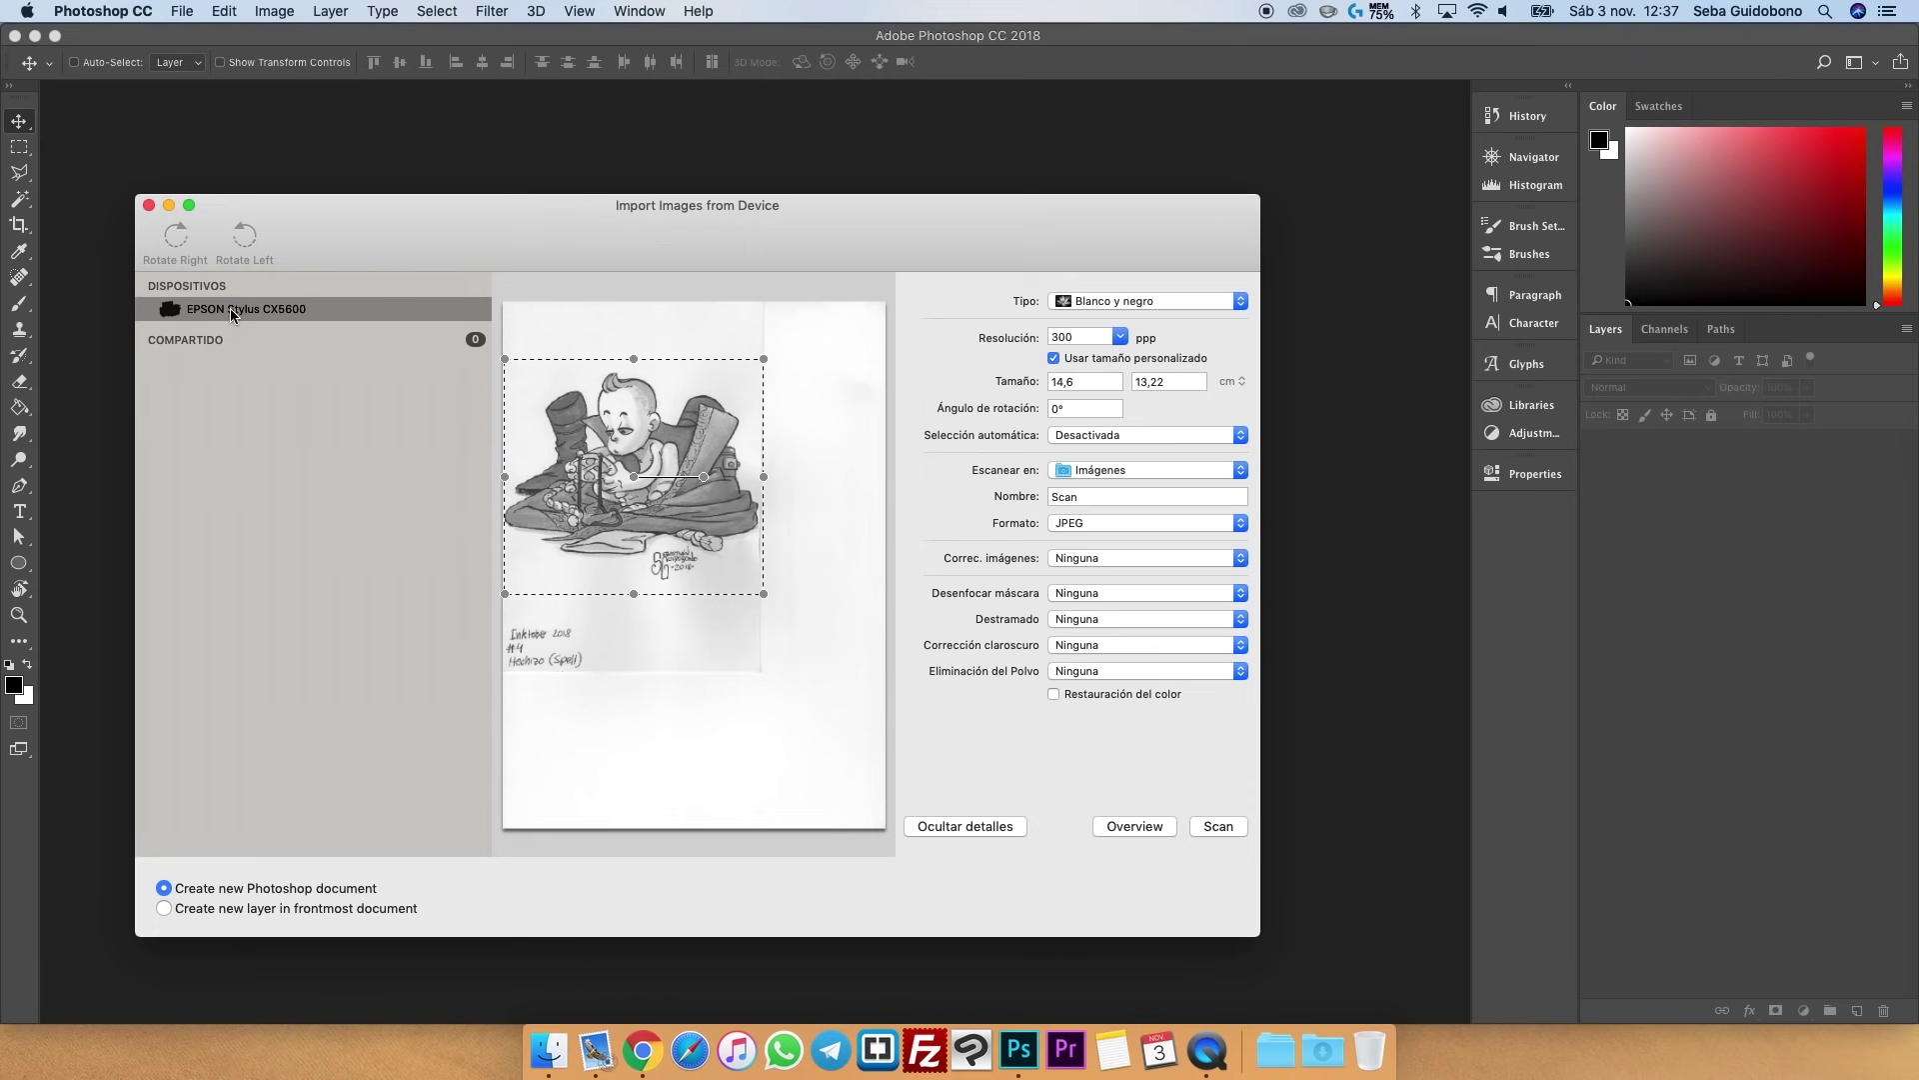
- Refresh the scanner-bed overview, keeping black-and-white scan type at 300 ppp resolution
click(1144, 826)
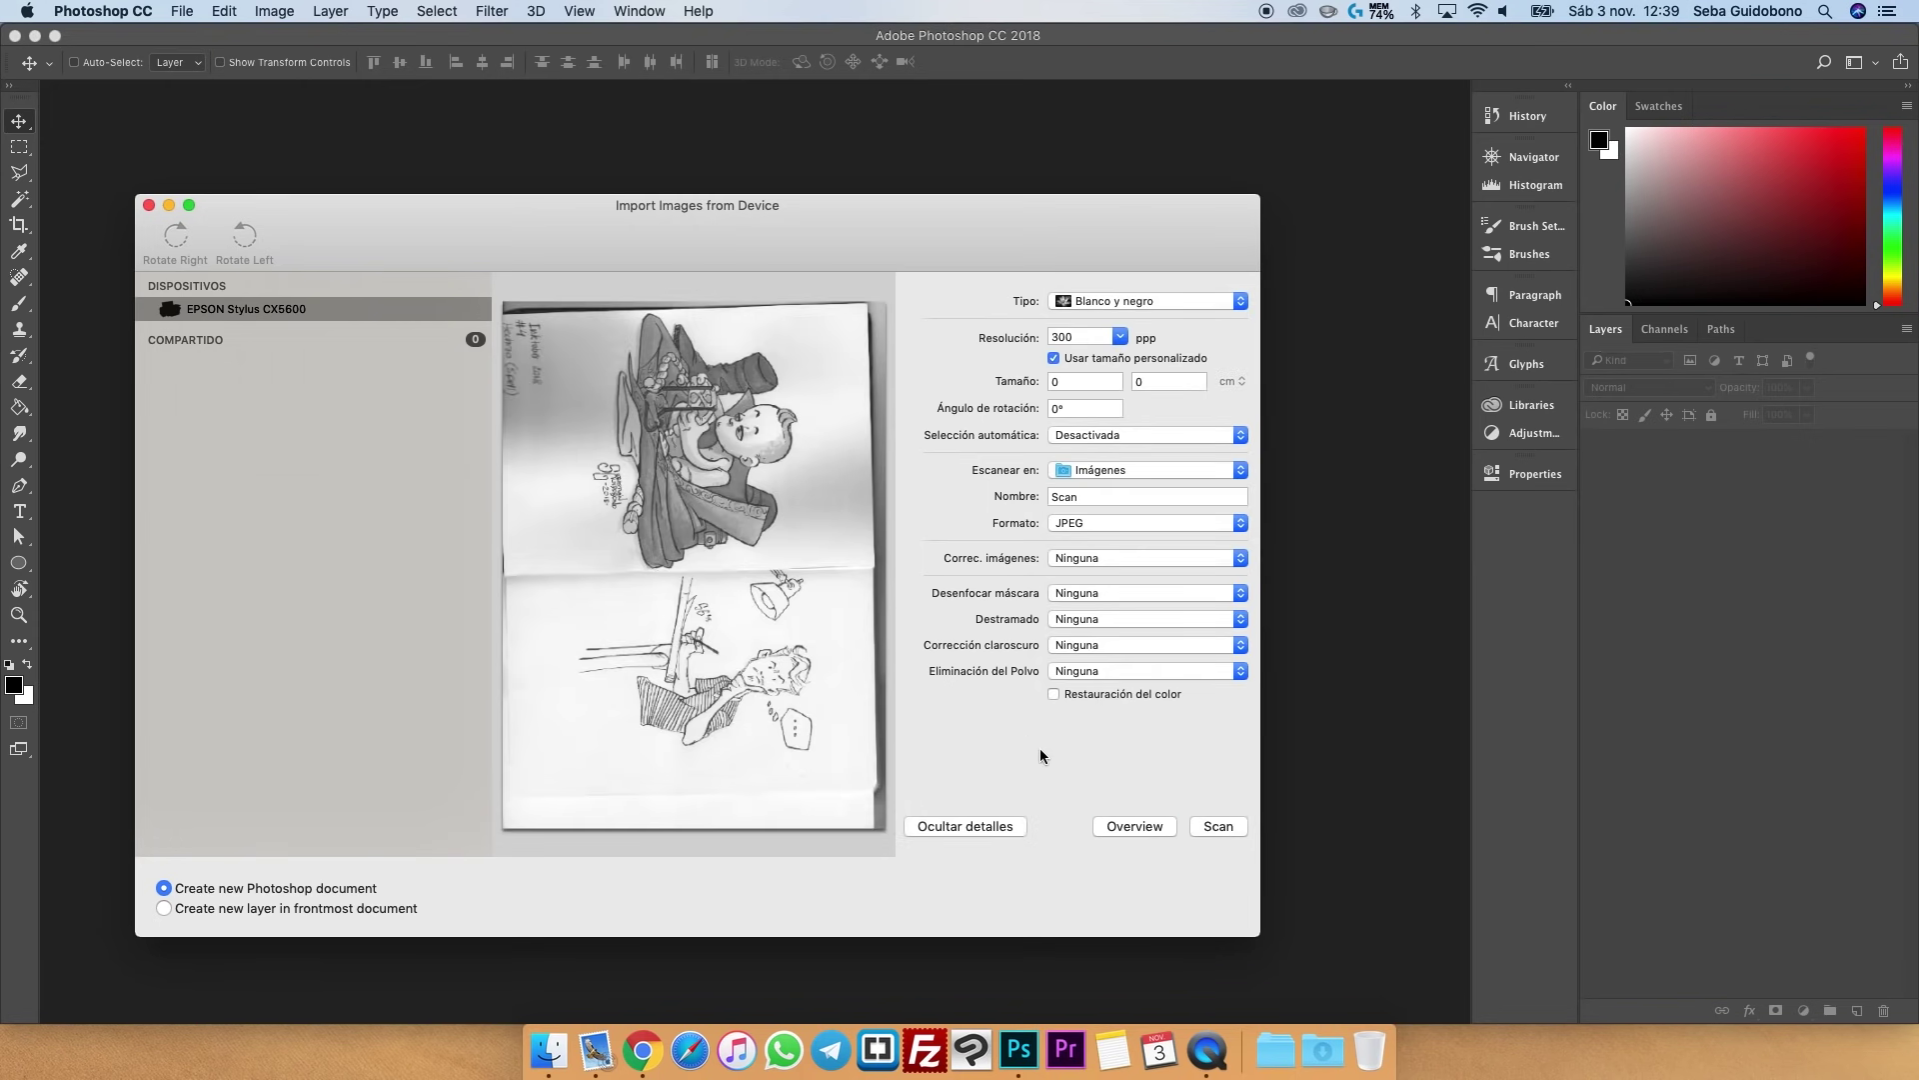
click(1137, 824)
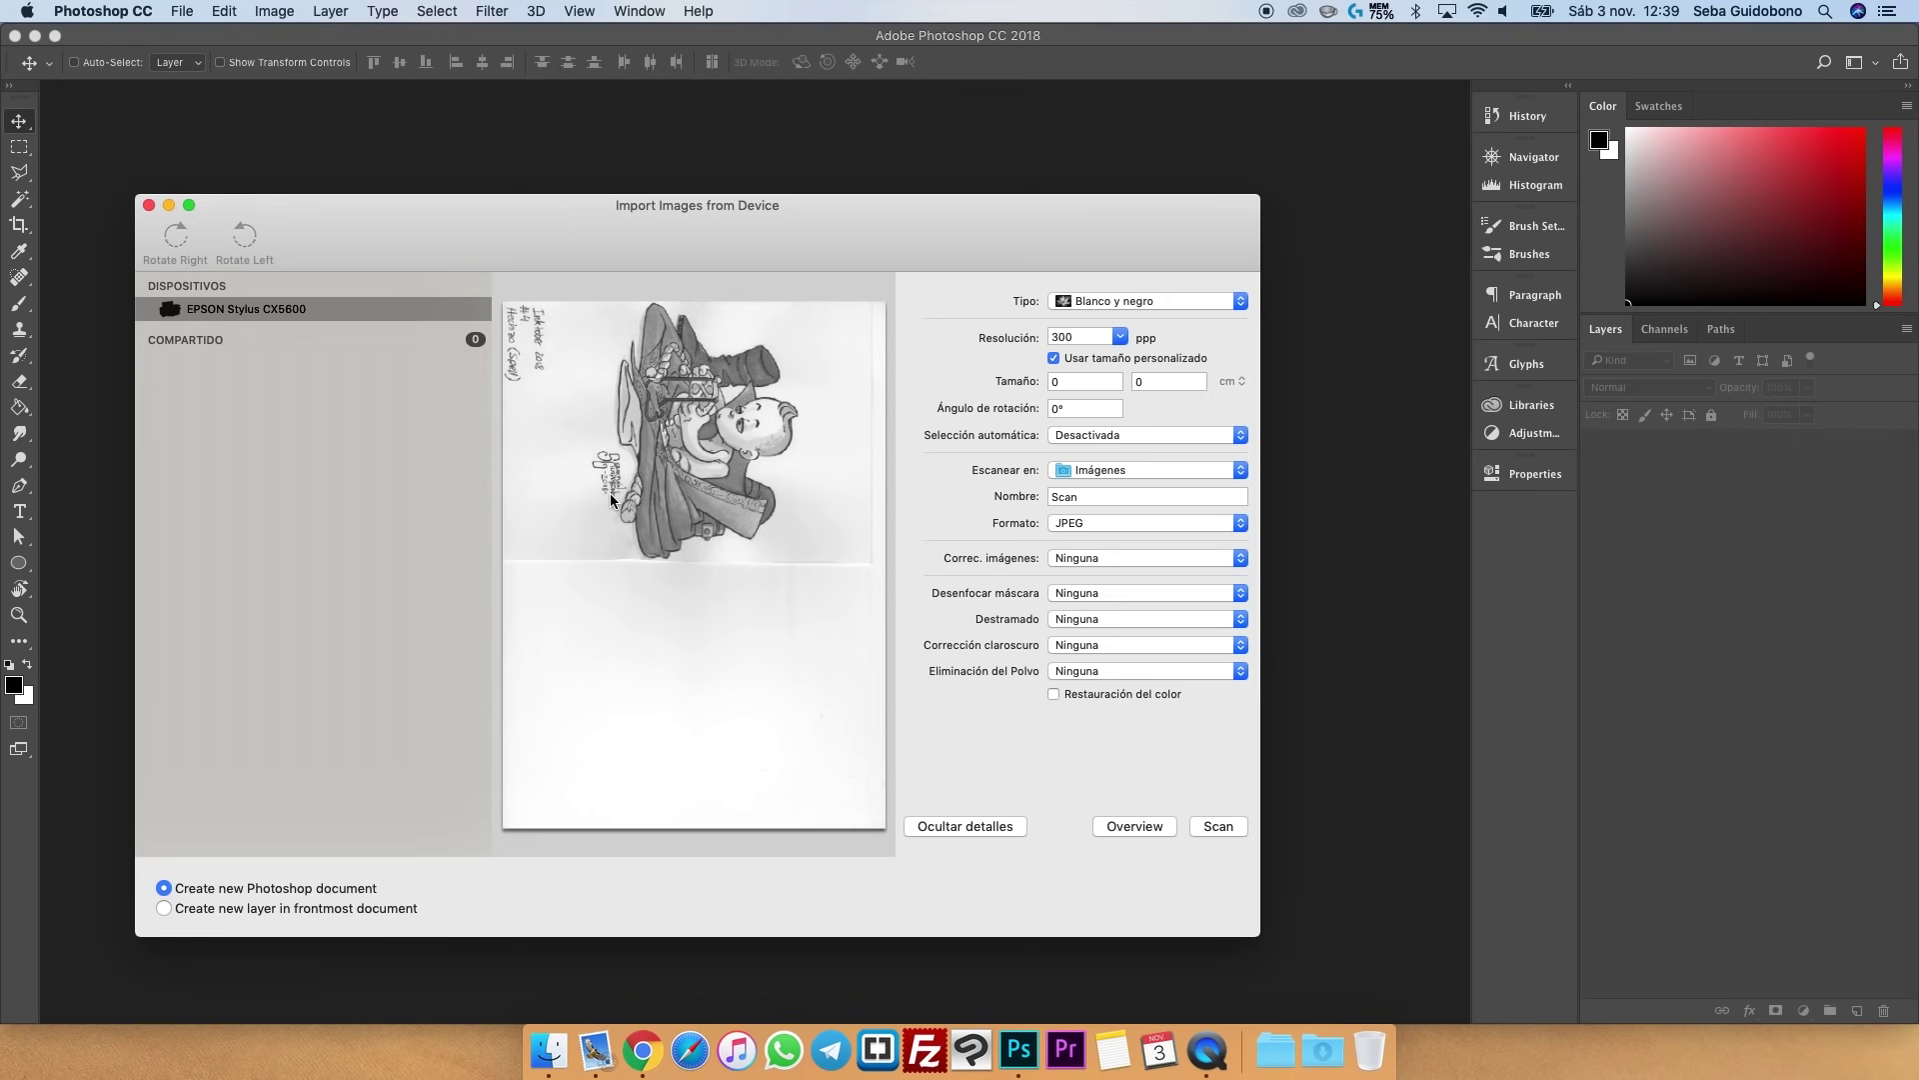
click(1097, 305)
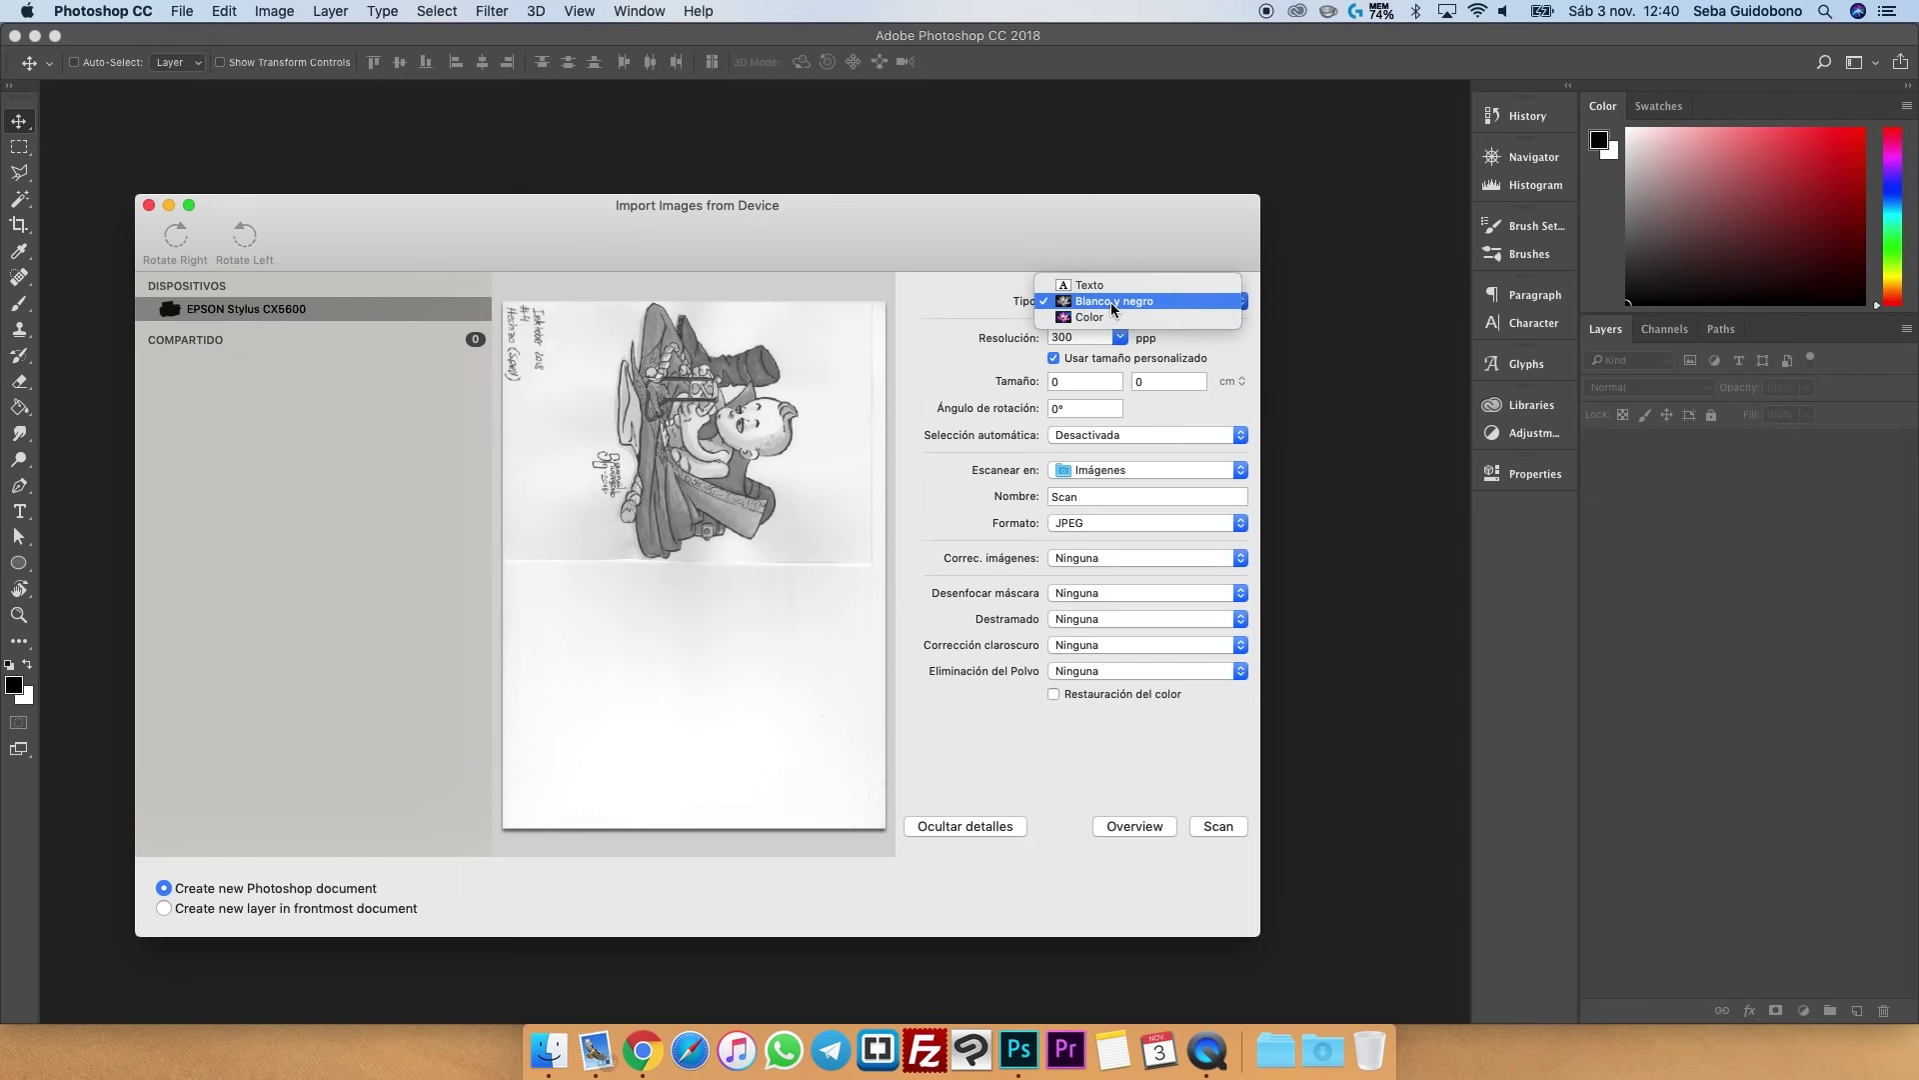
click(1112, 303)
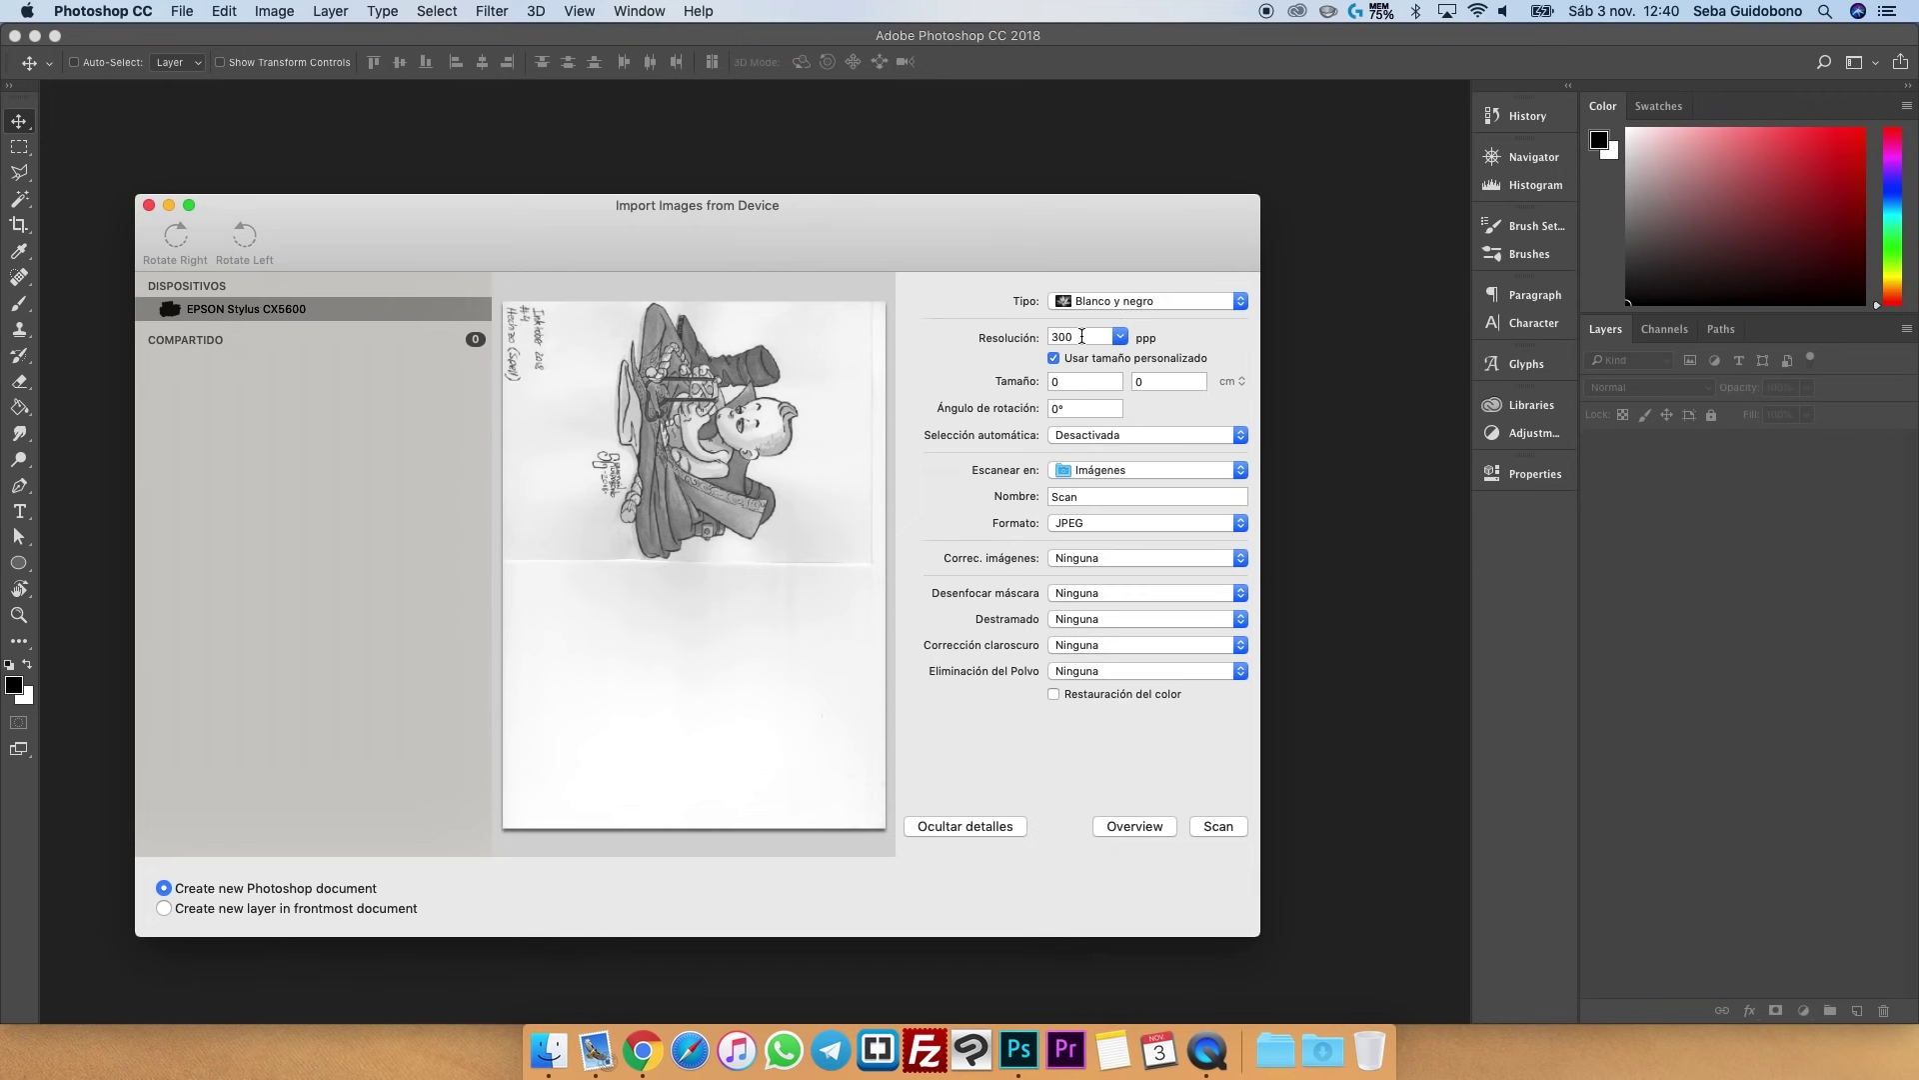
click(1120, 337)
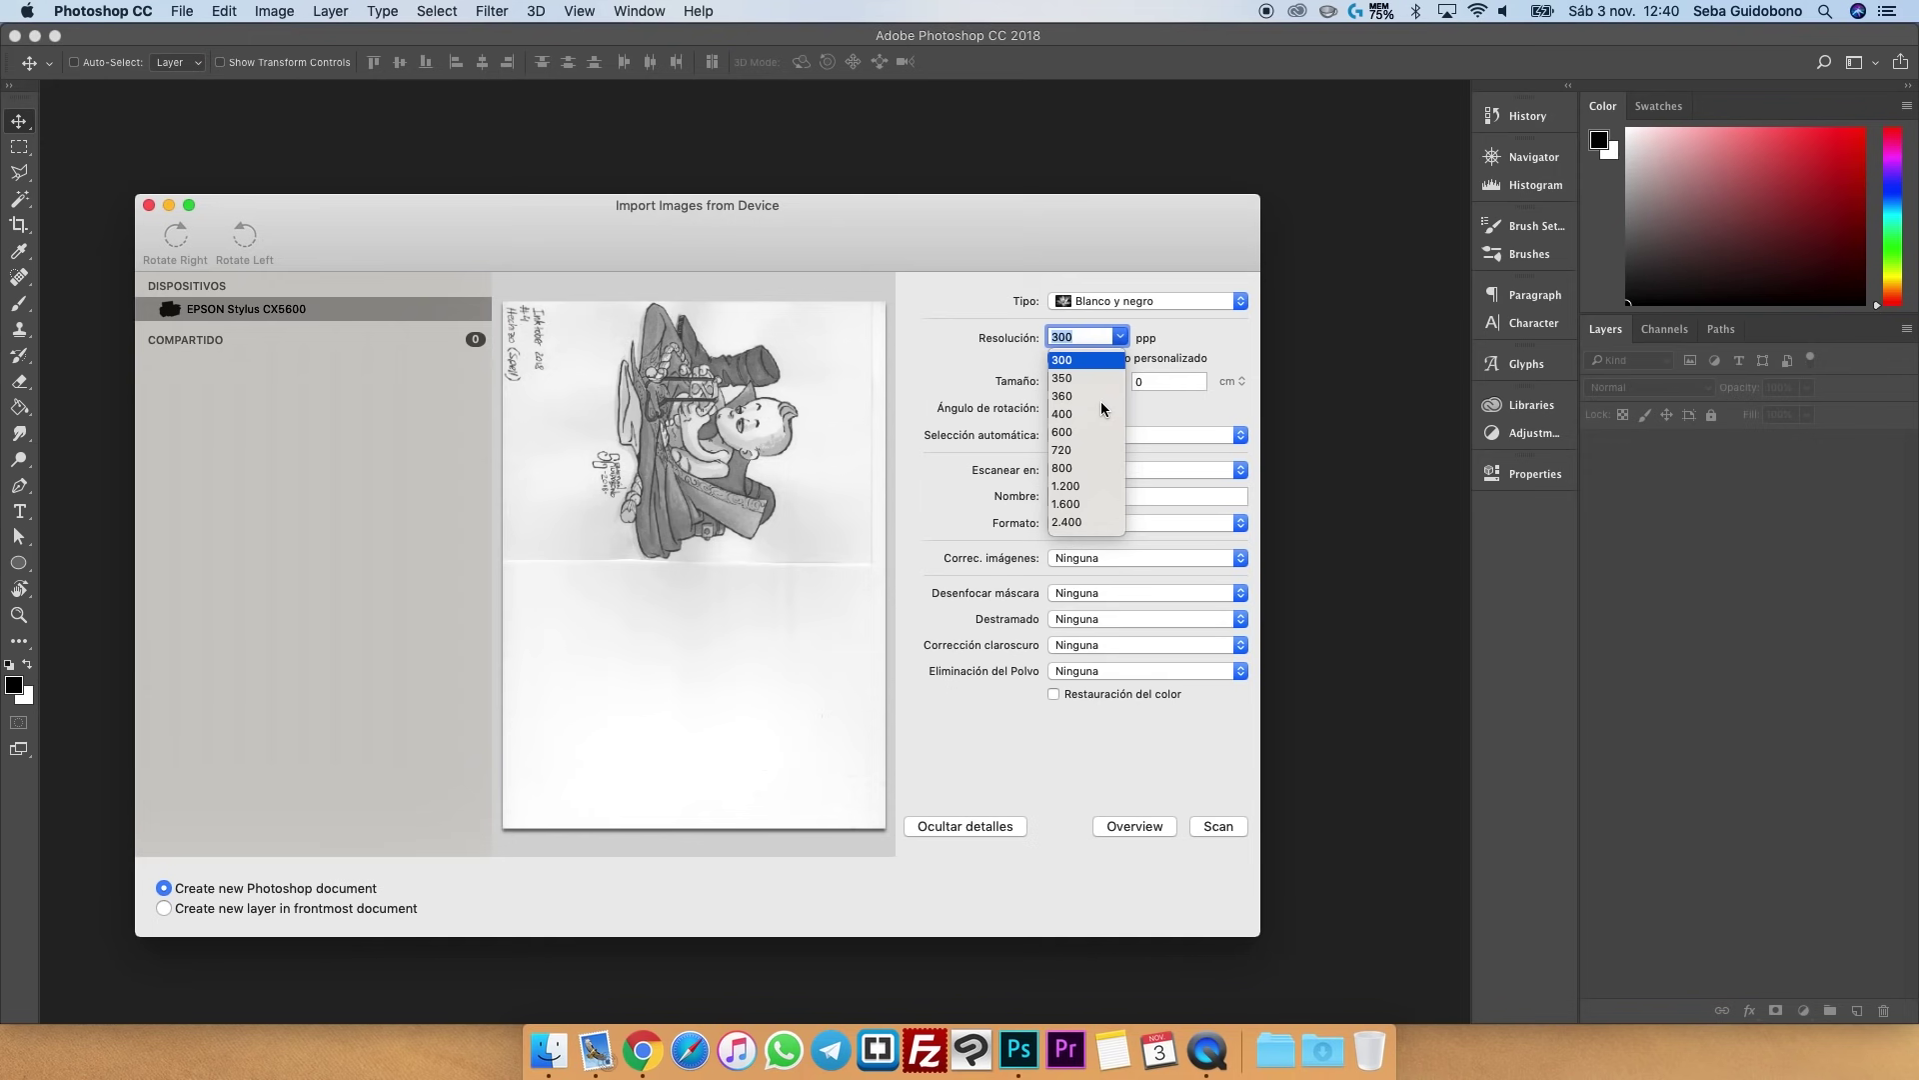
scroll(1101, 408, down, 2)
scroll(1102, 380, down, 1)
scroll(1102, 385, down, 1)
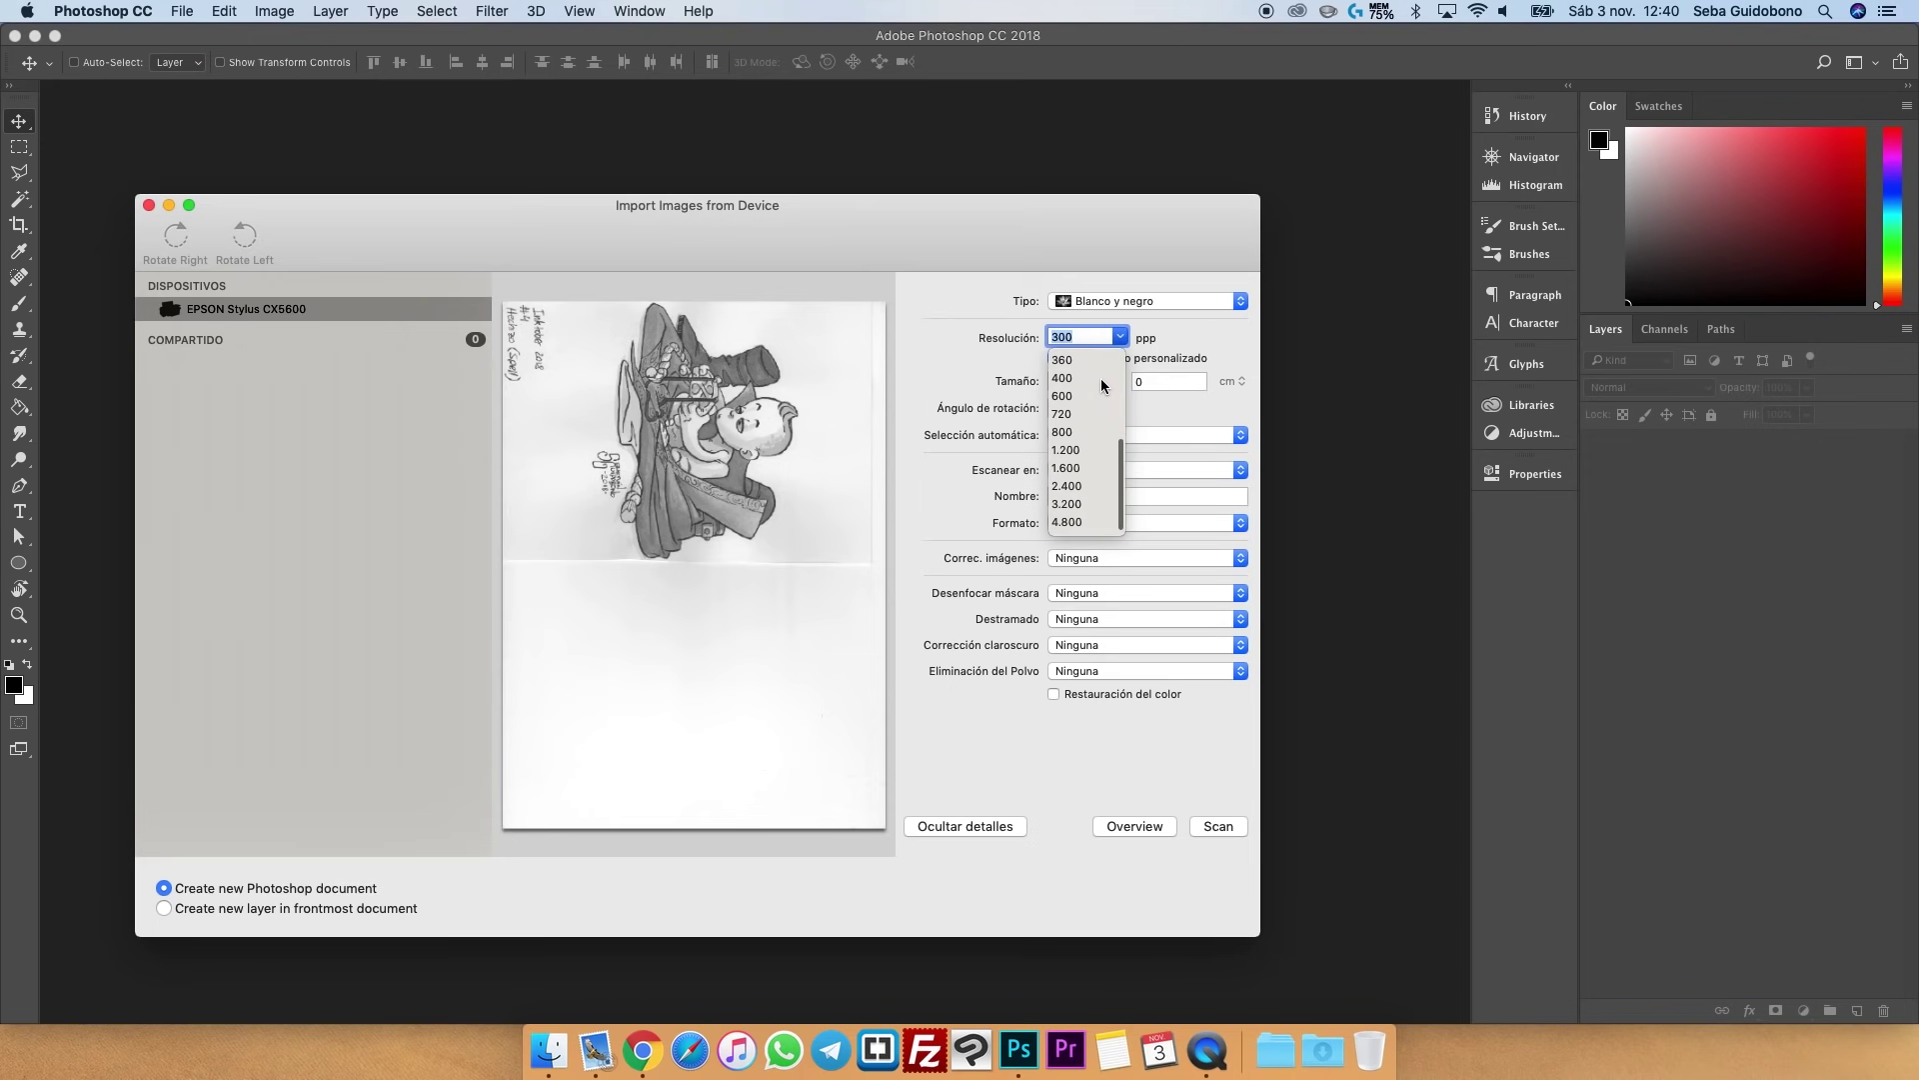
click(1120, 338)
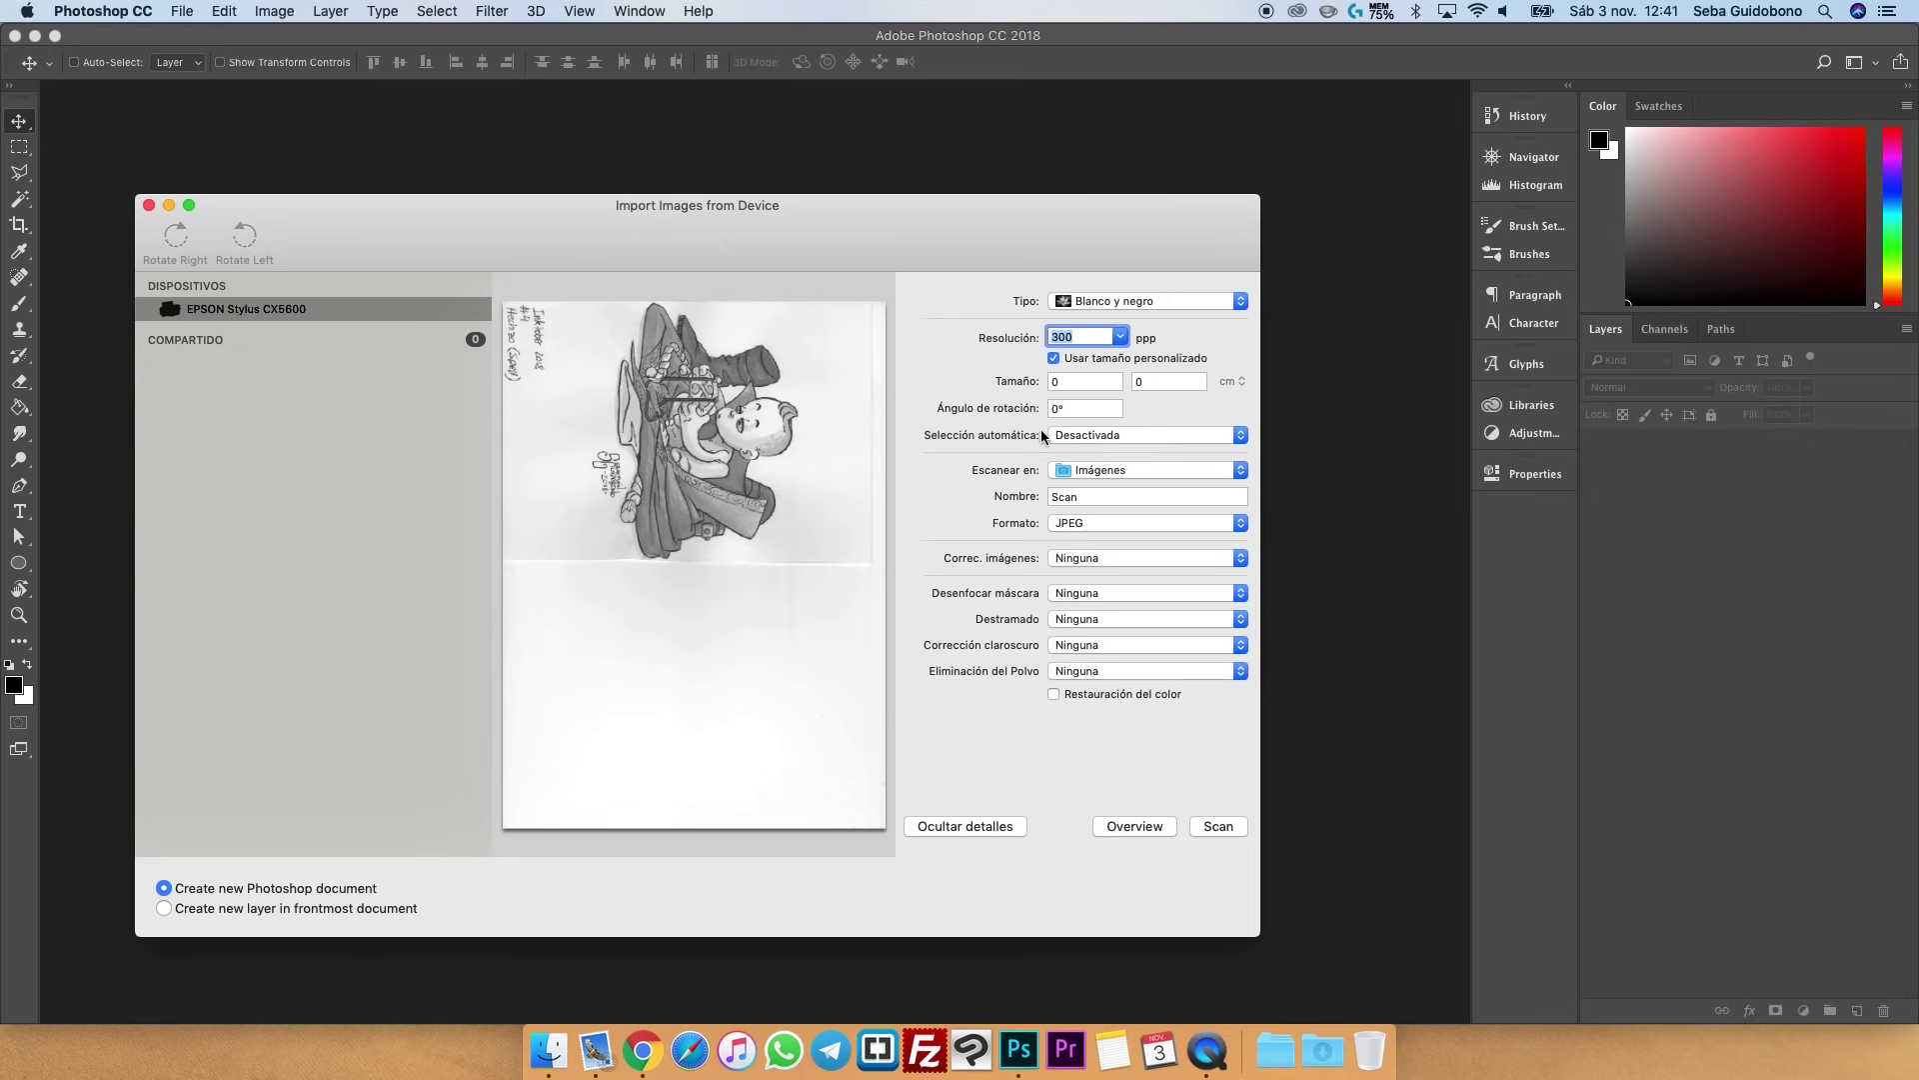
- Keep automatic selection off and set the scan output format to TIFF
click(1078, 437)
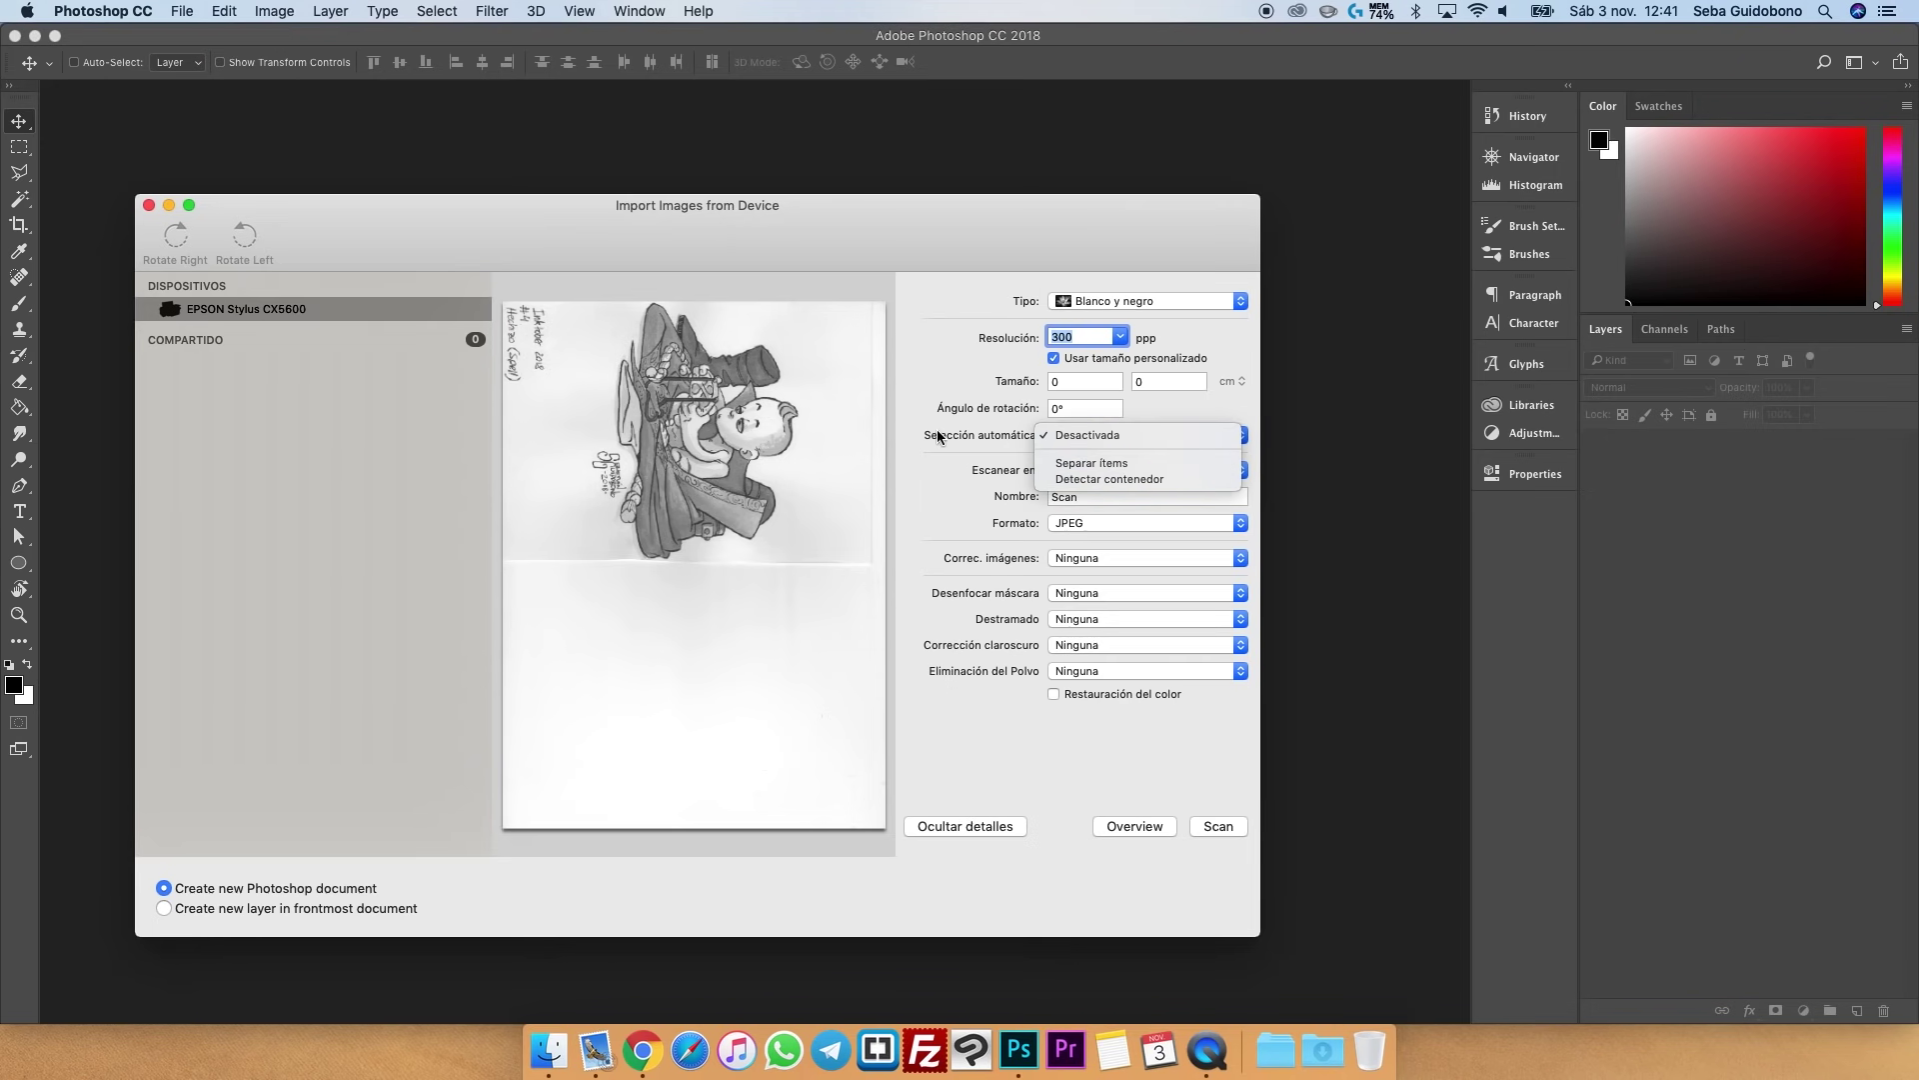
click(1099, 436)
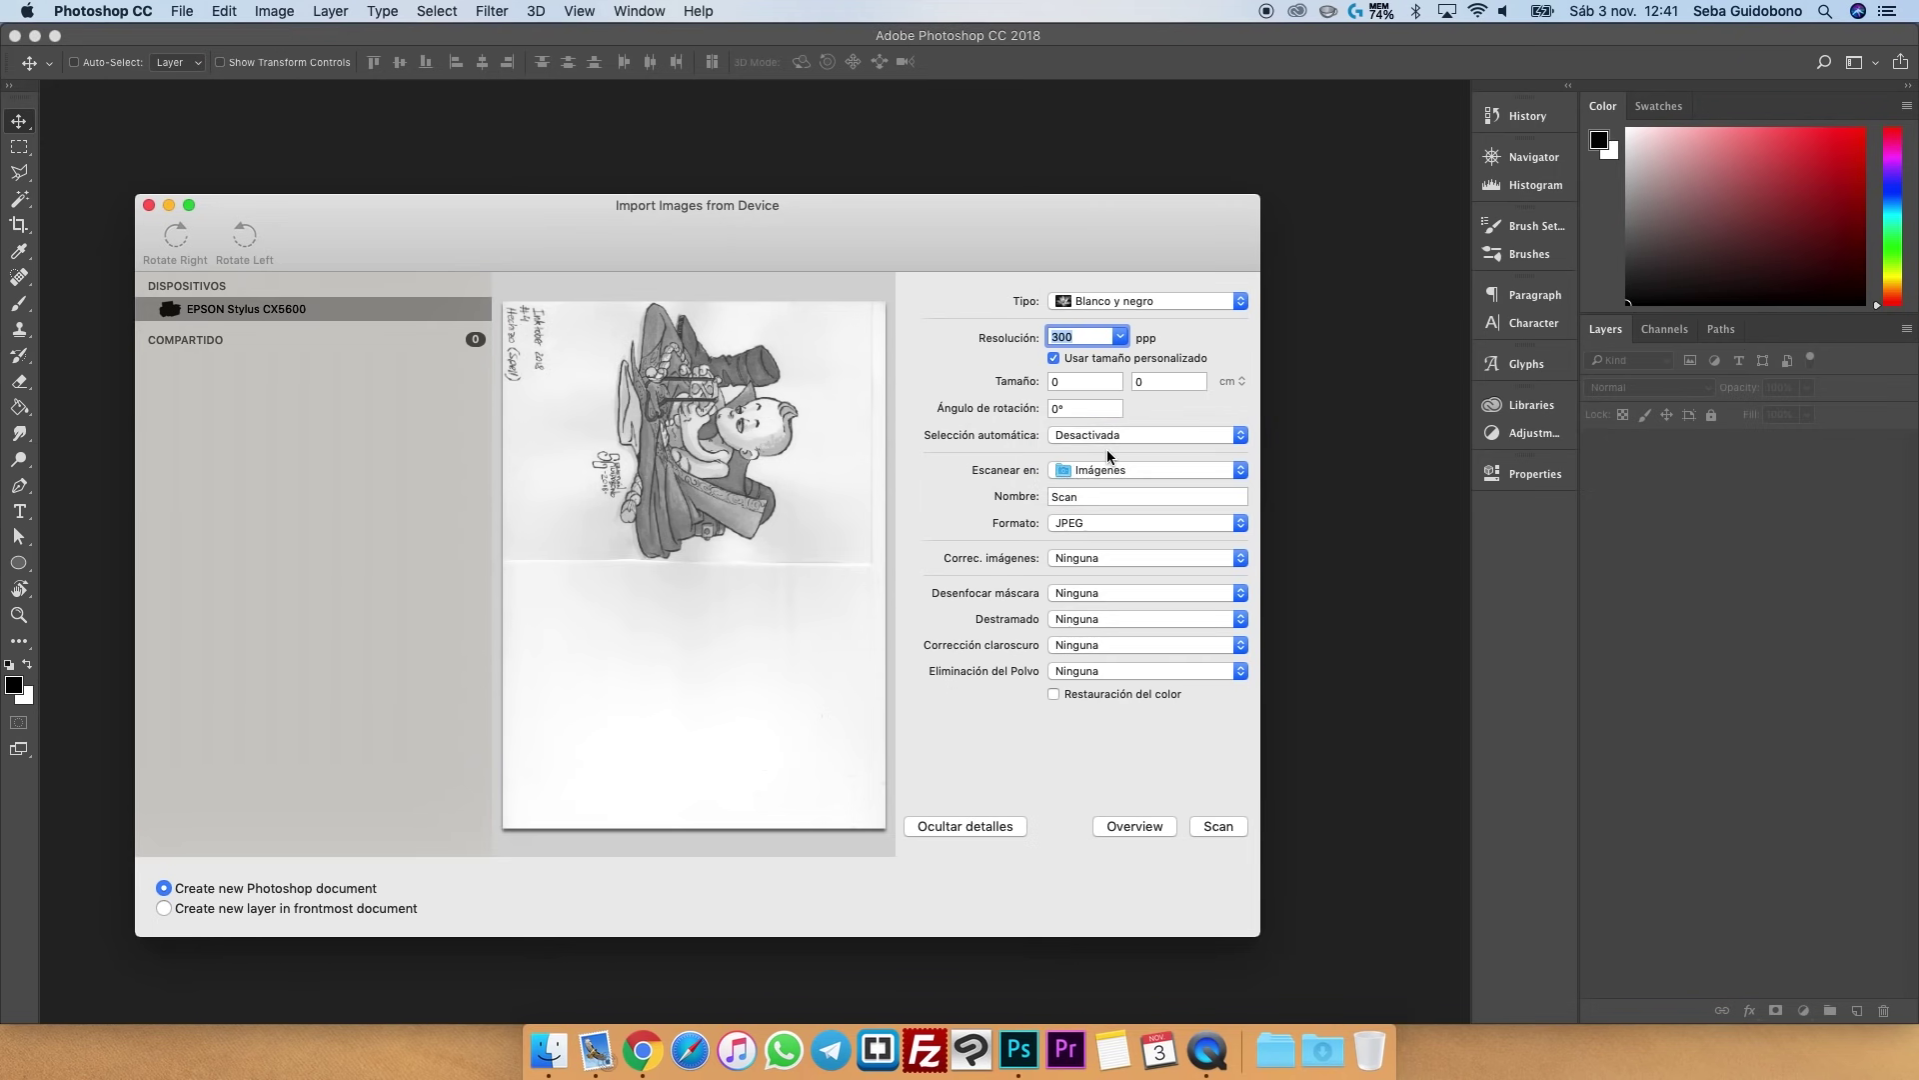
click(1090, 522)
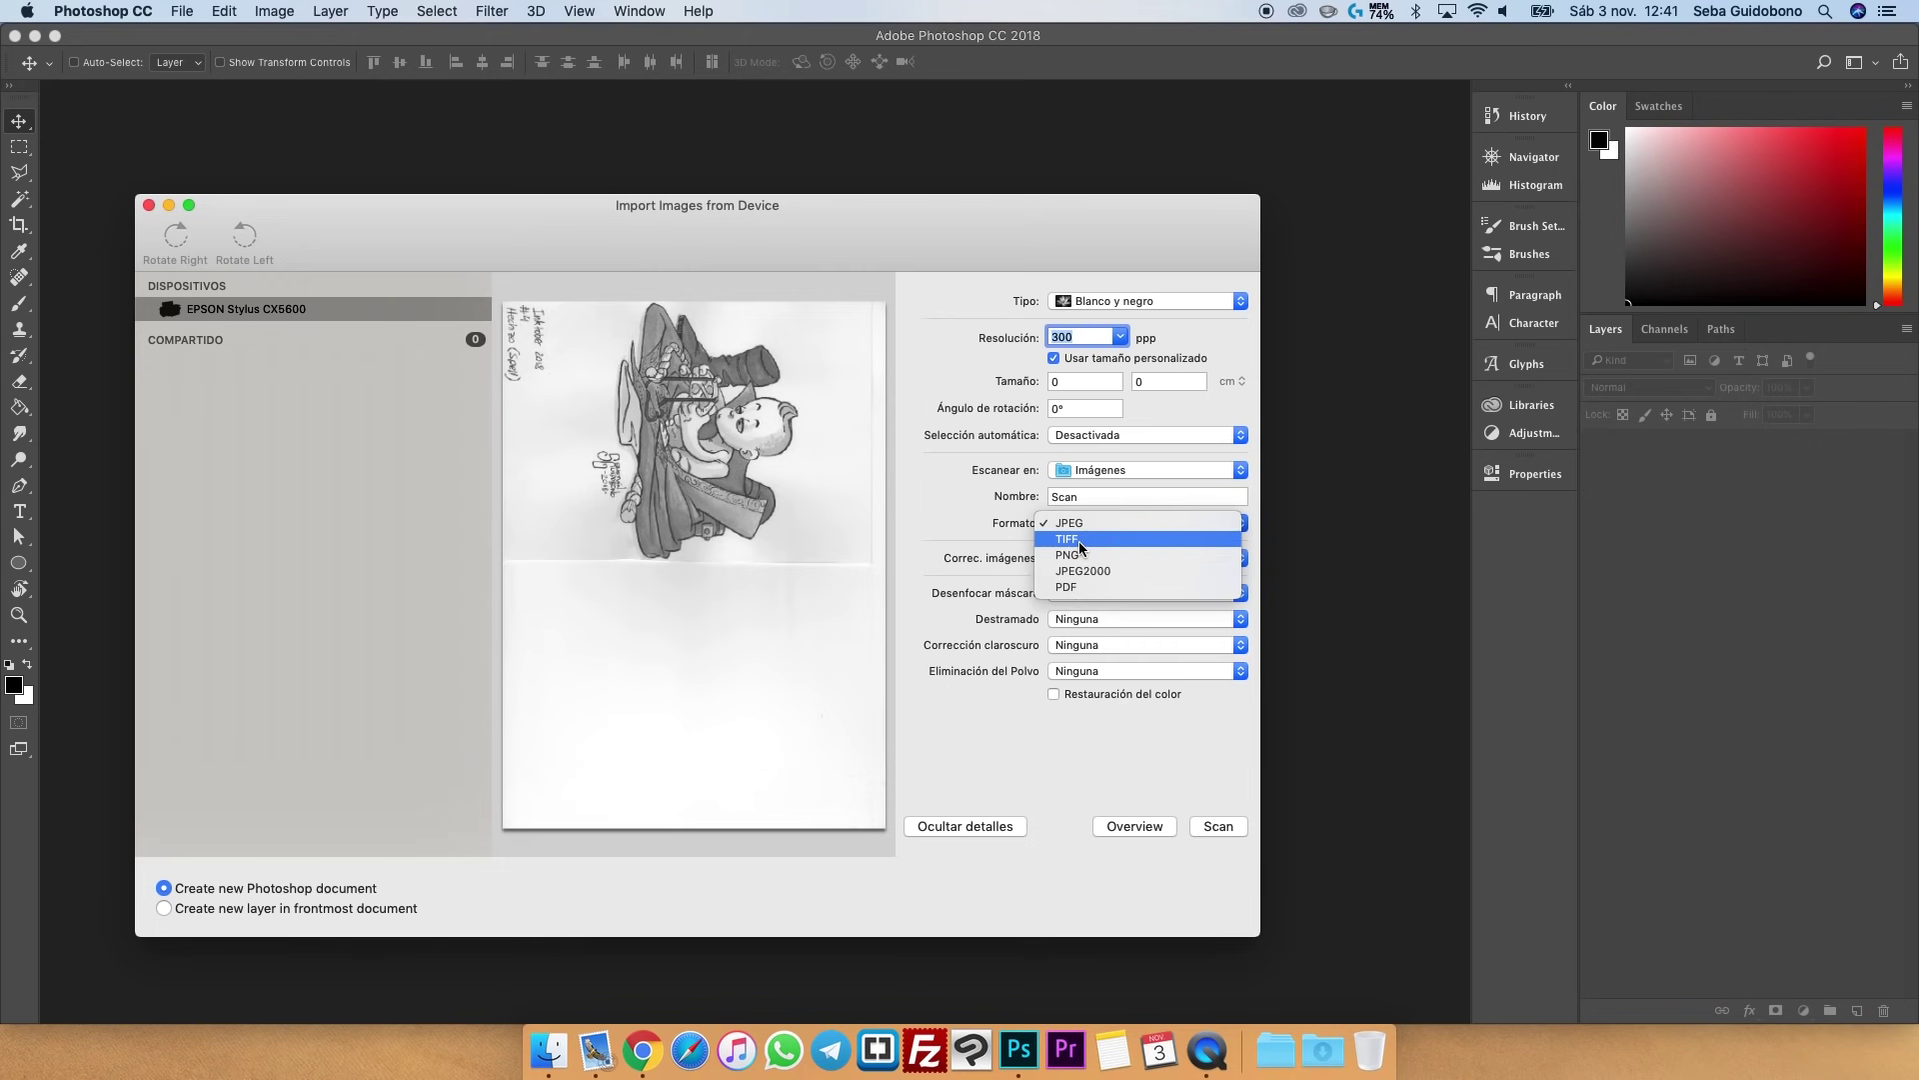
click(1077, 542)
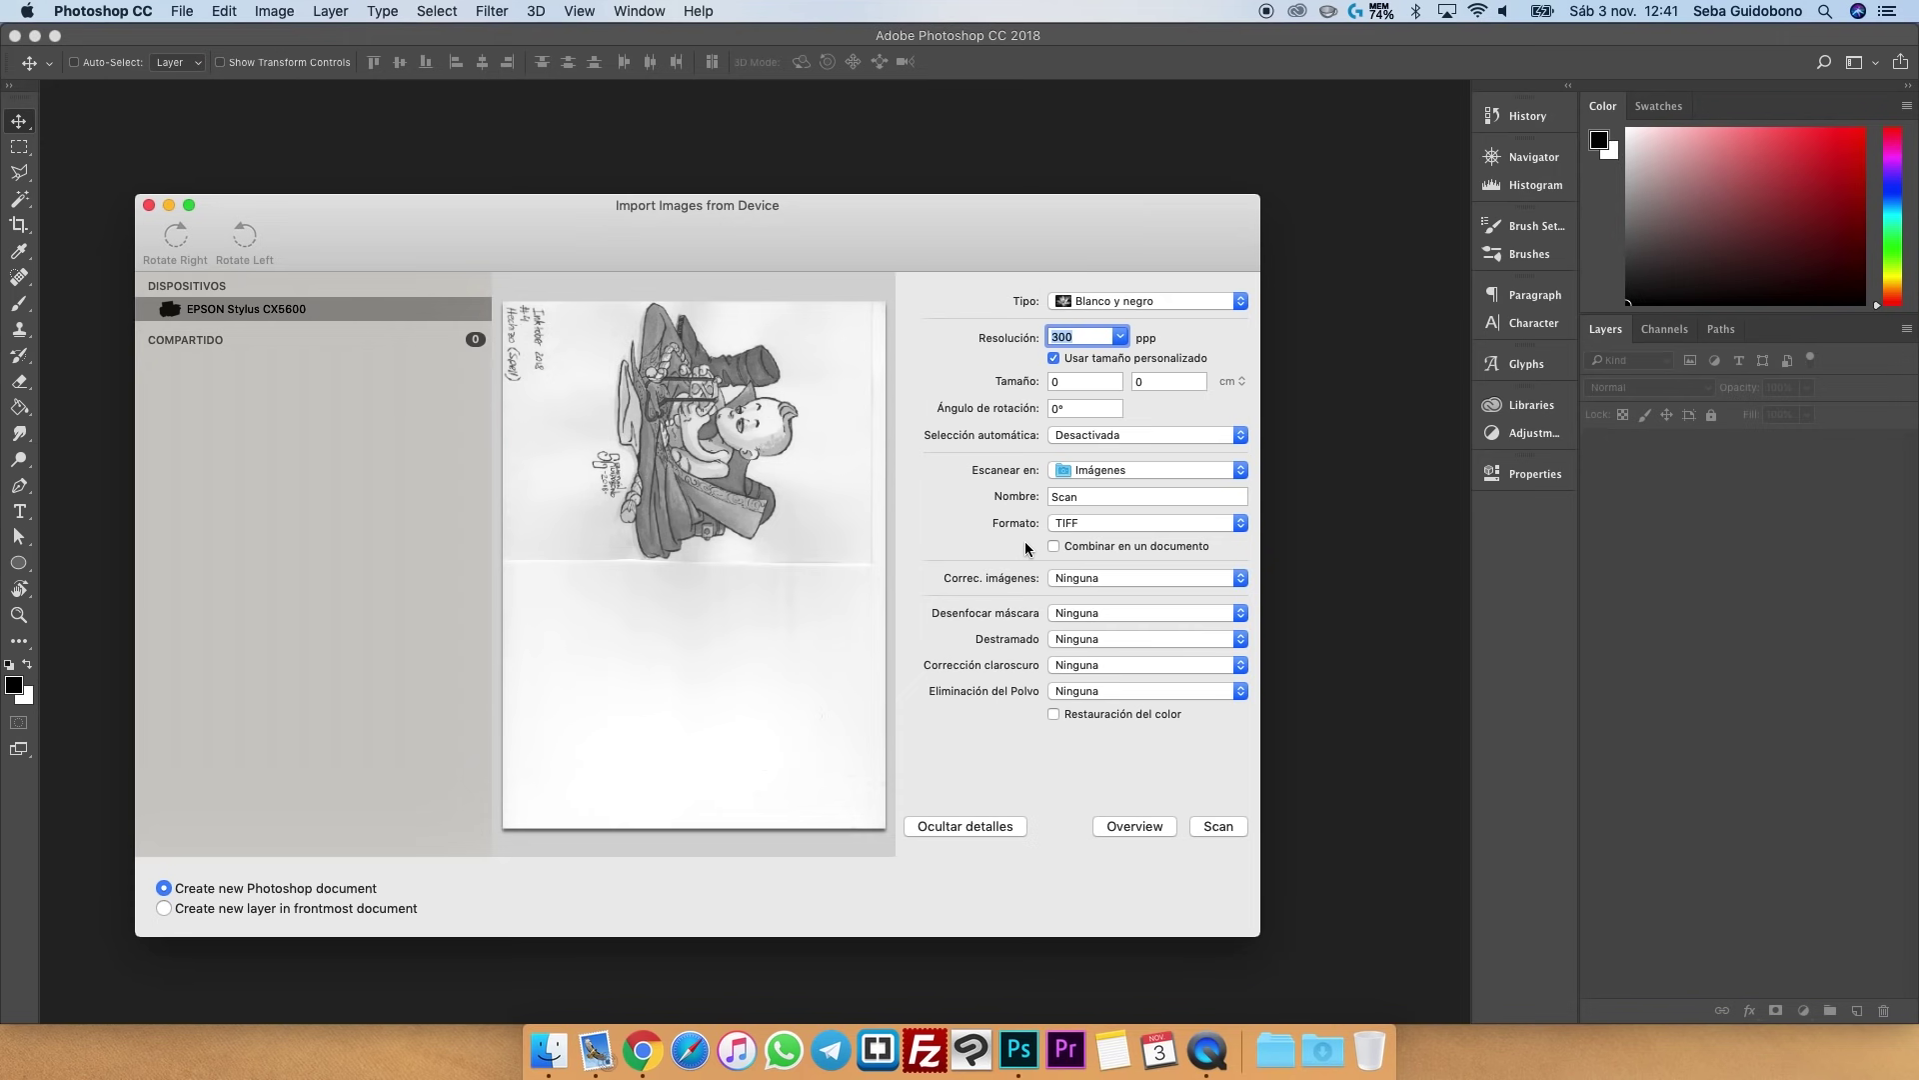
- Frame a 14,57 × 14,77 cm area around the baby drawing and scan it
click(1217, 826)
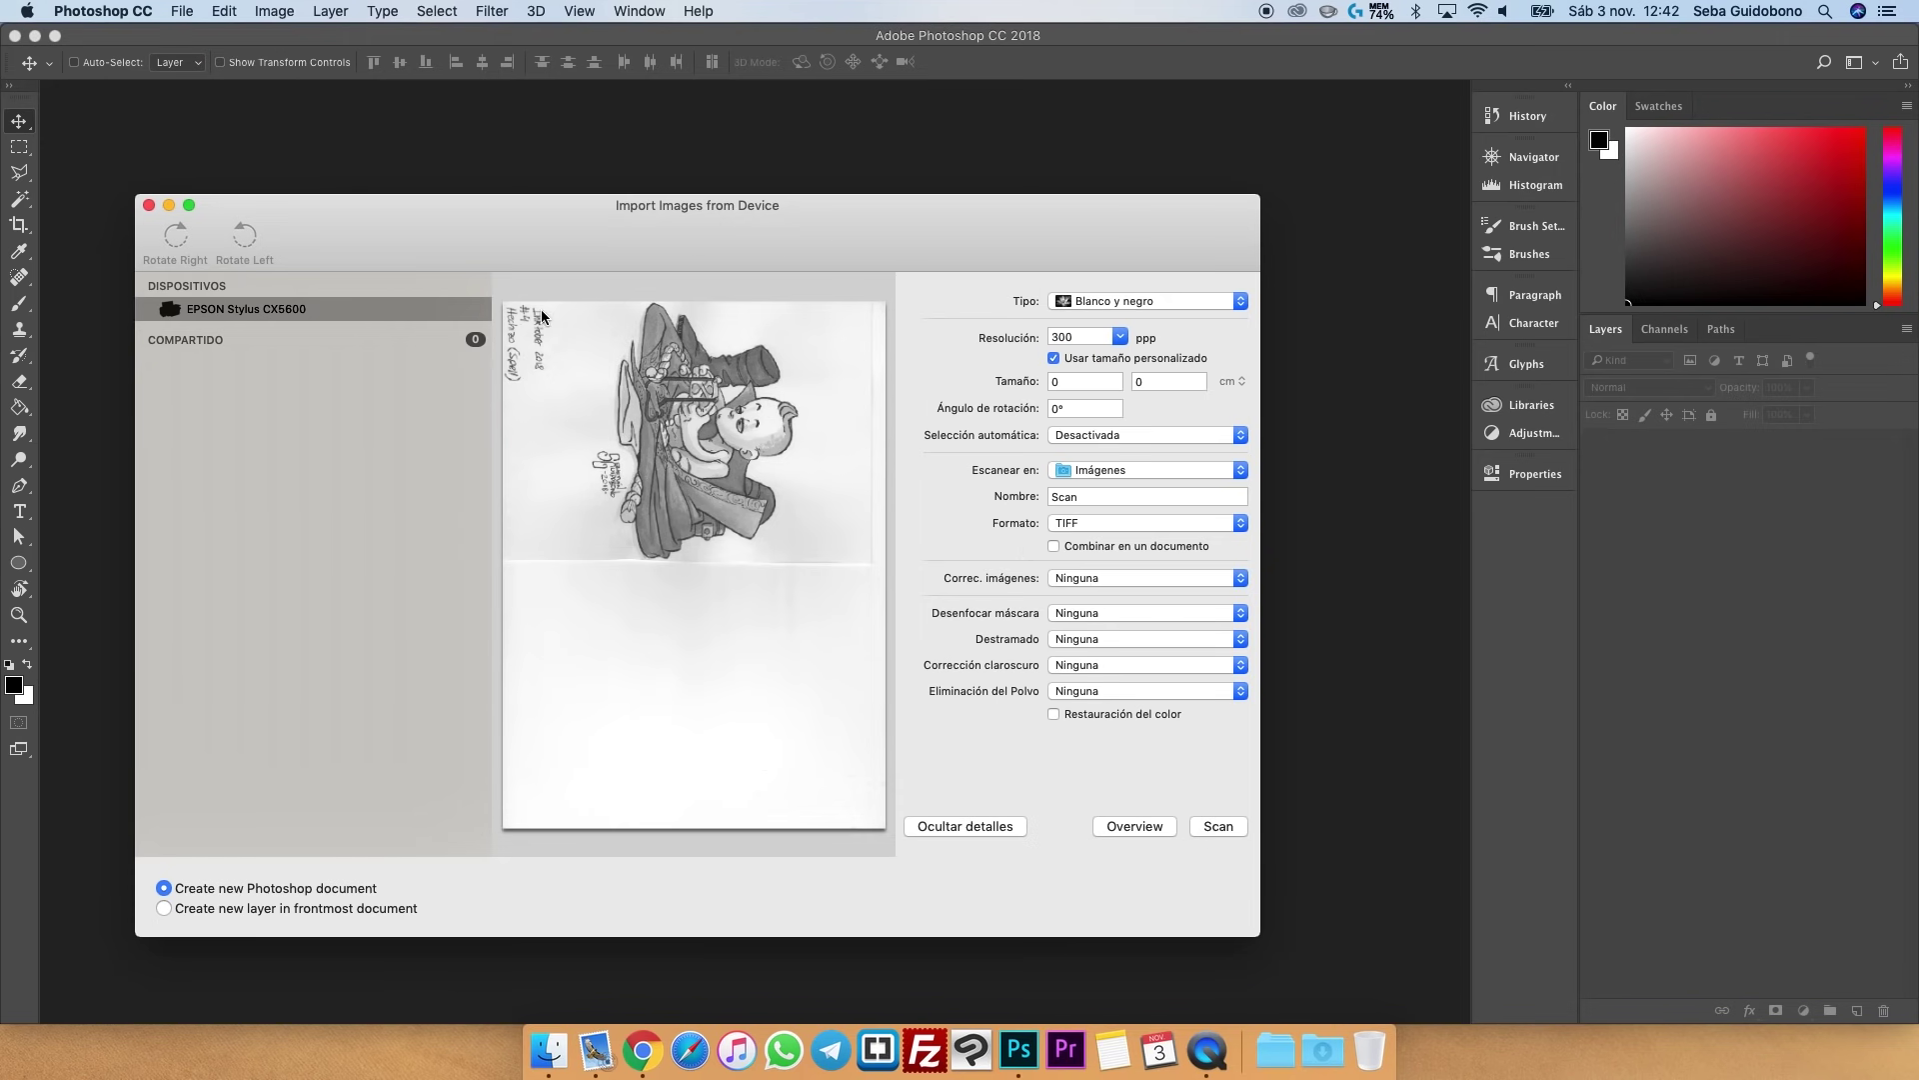
drag(561, 302, 737, 466)
drag(803, 540, 828, 565)
drag(827, 565, 828, 564)
drag(561, 433, 570, 433)
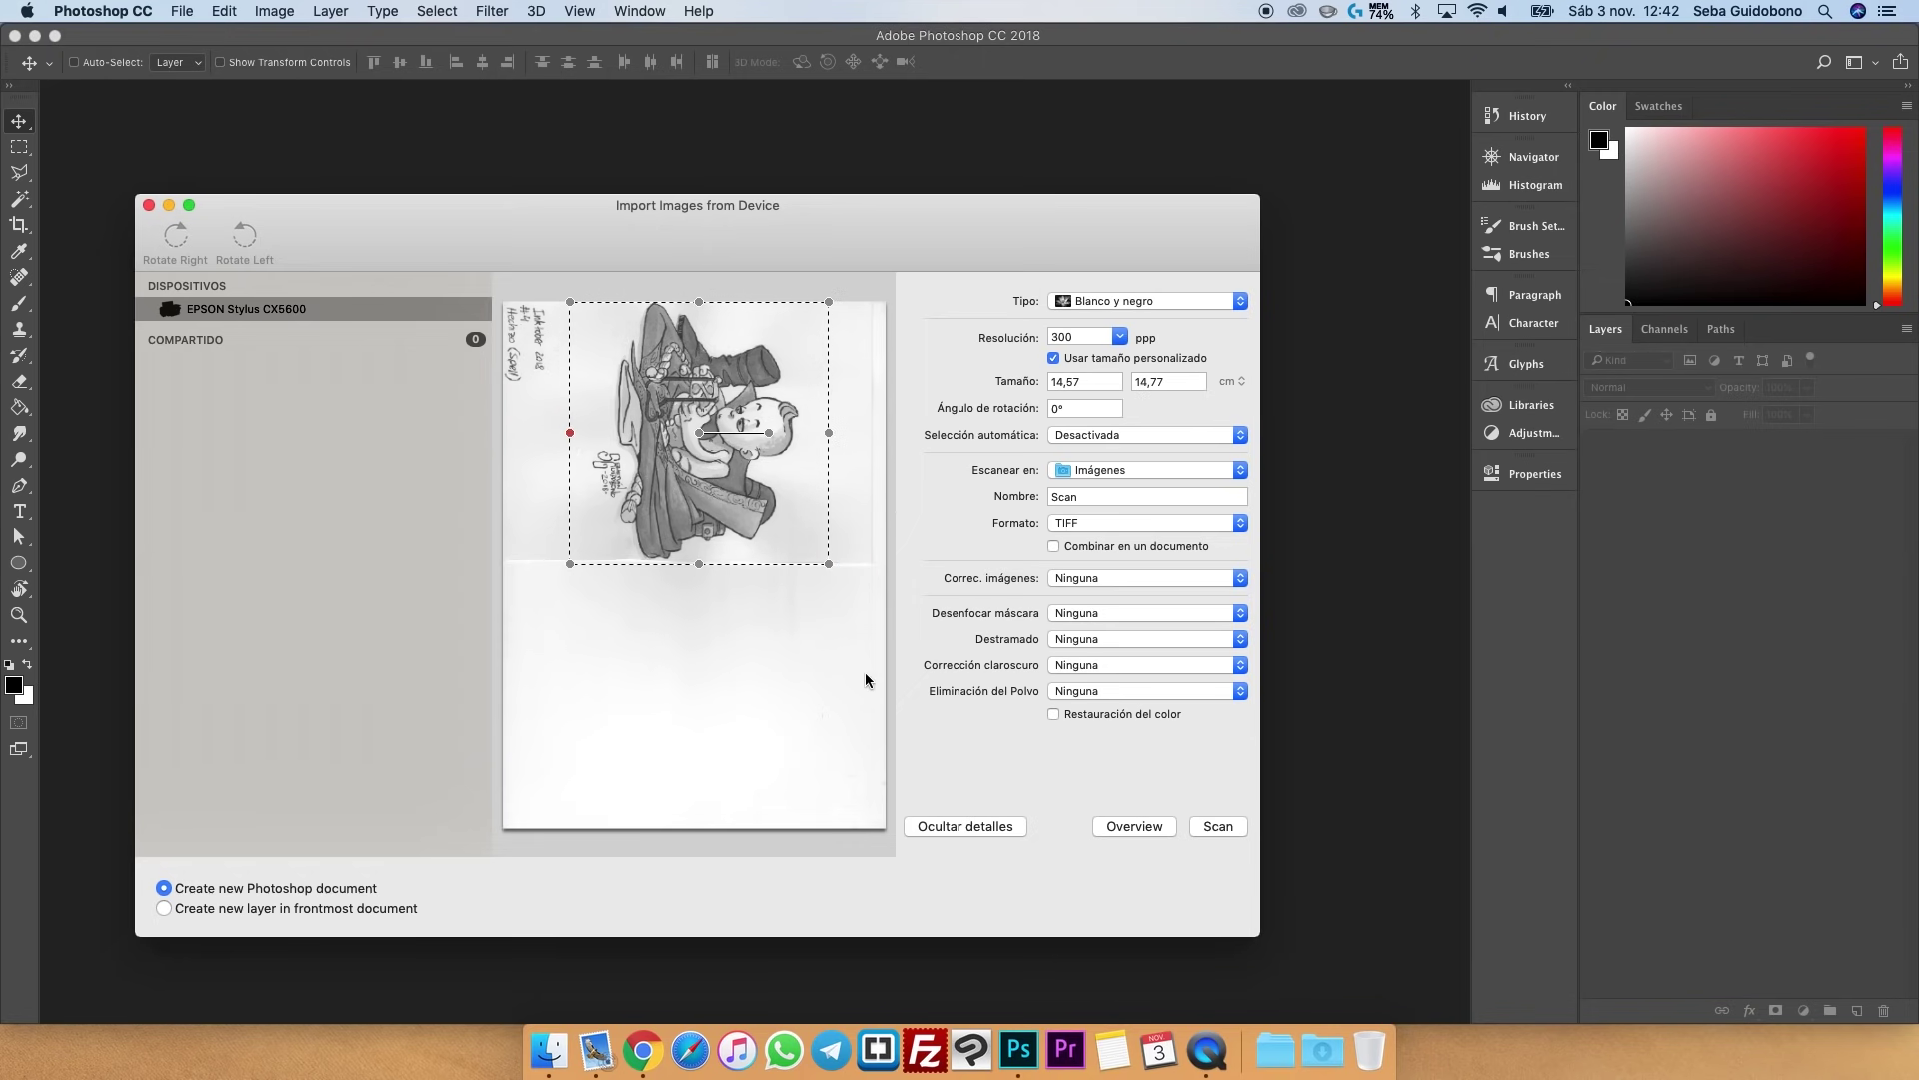
click(1210, 825)
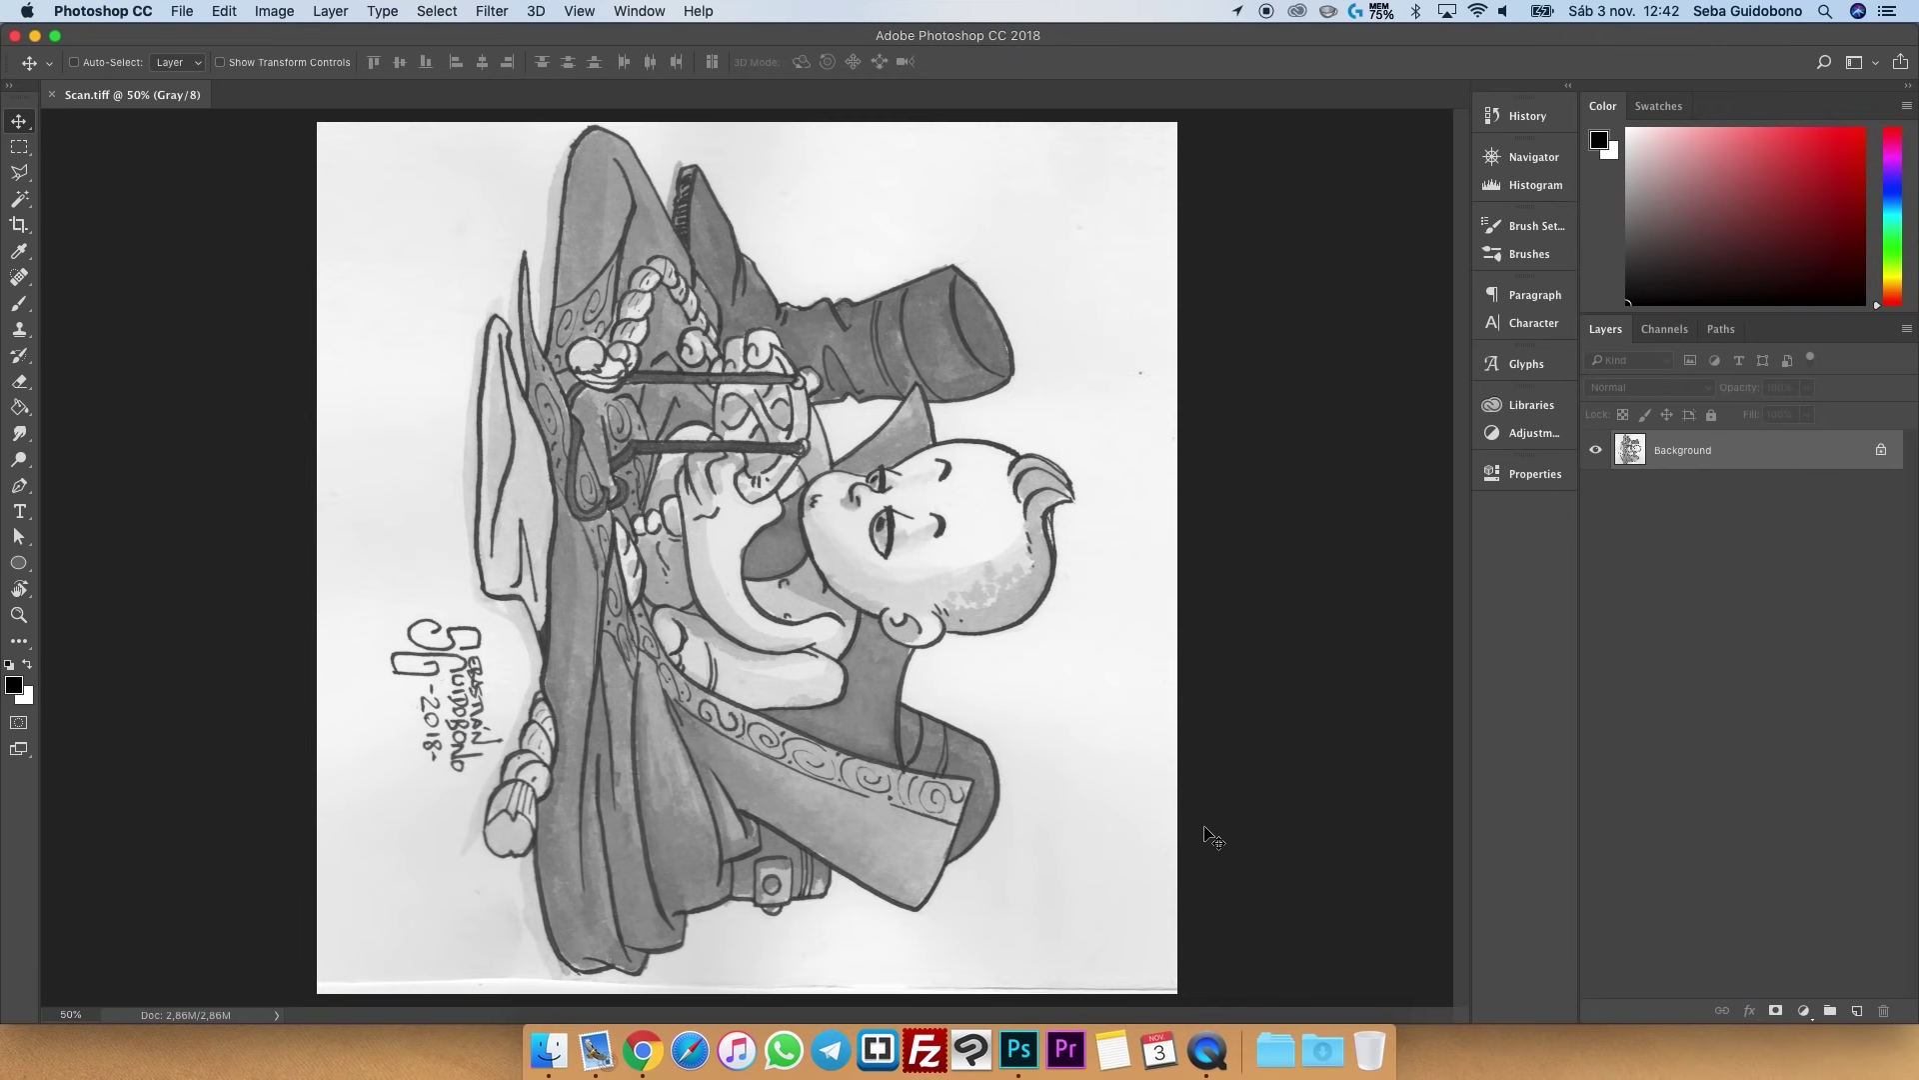
- Rotate Scan.tiff 90° counter-clockwise so the baby drawing stands upright
click(277, 13)
mouse_move(315, 204)
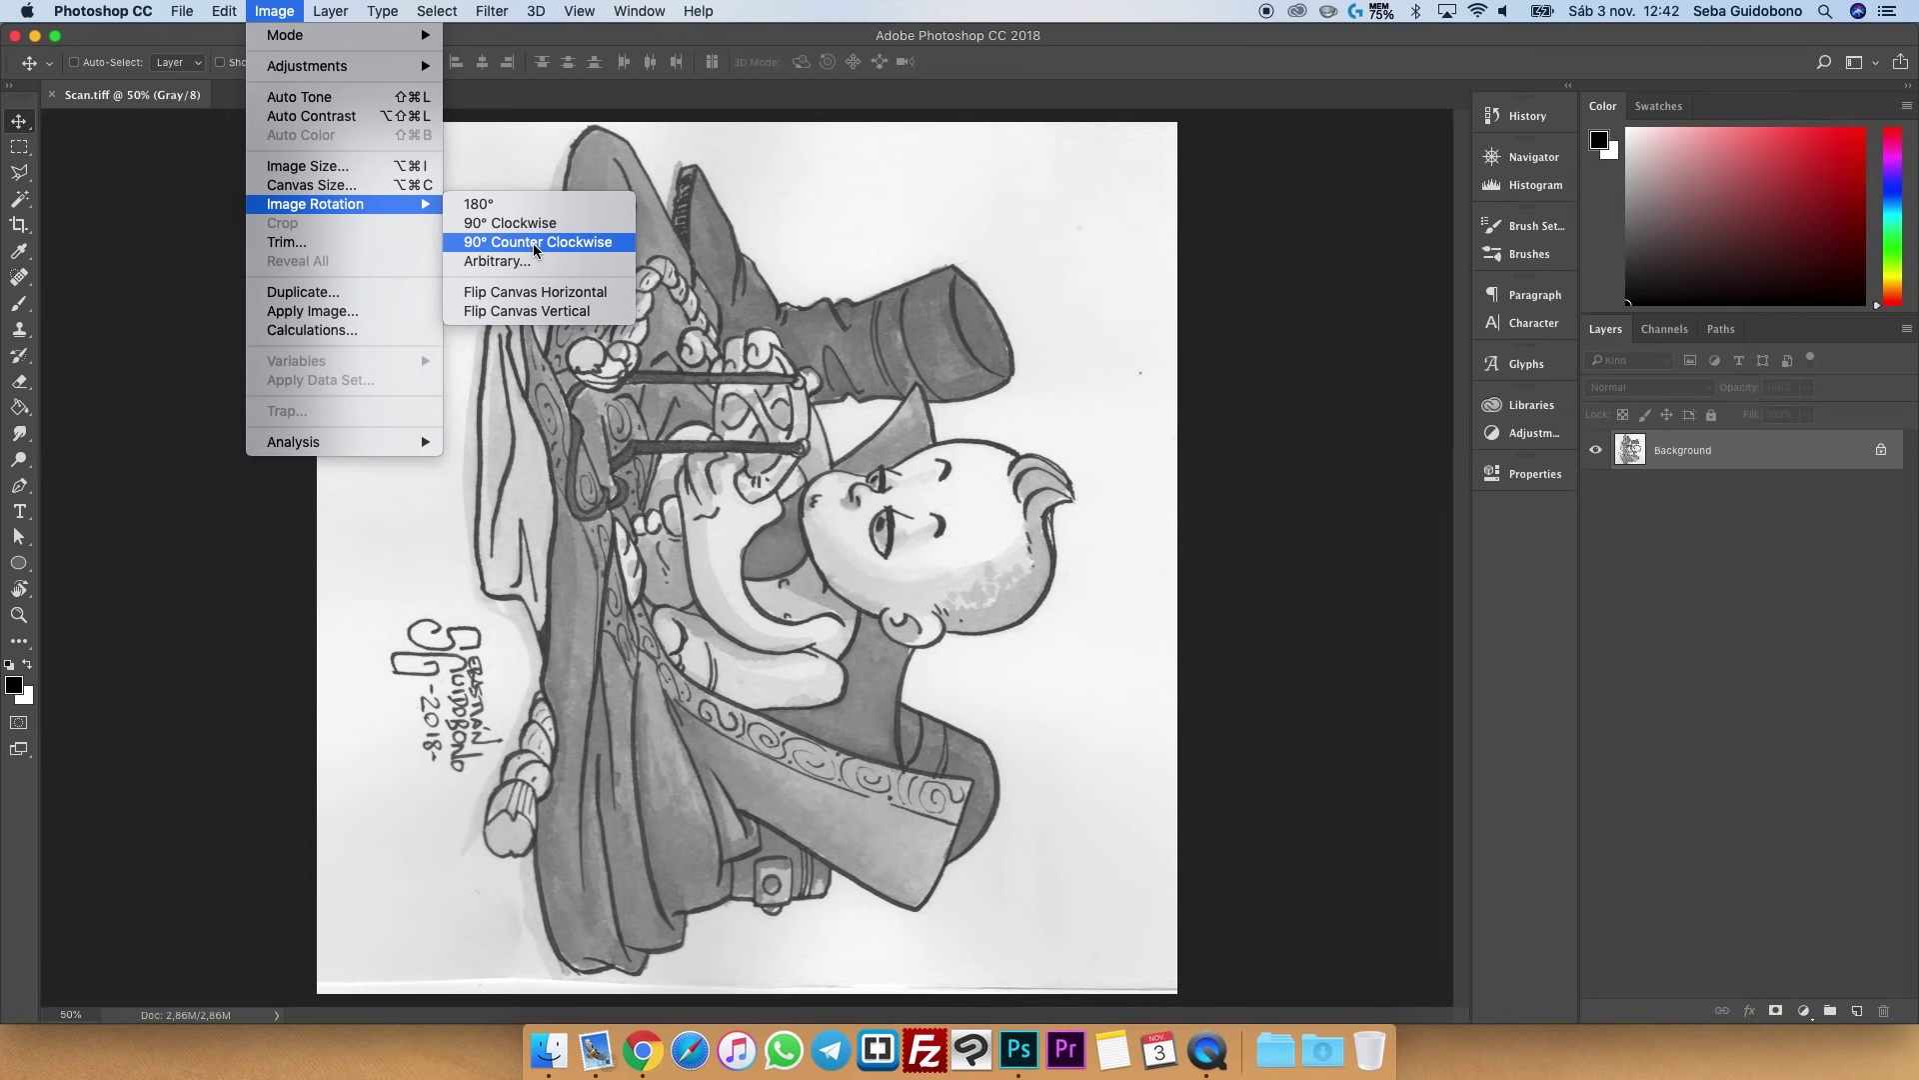
click(534, 244)
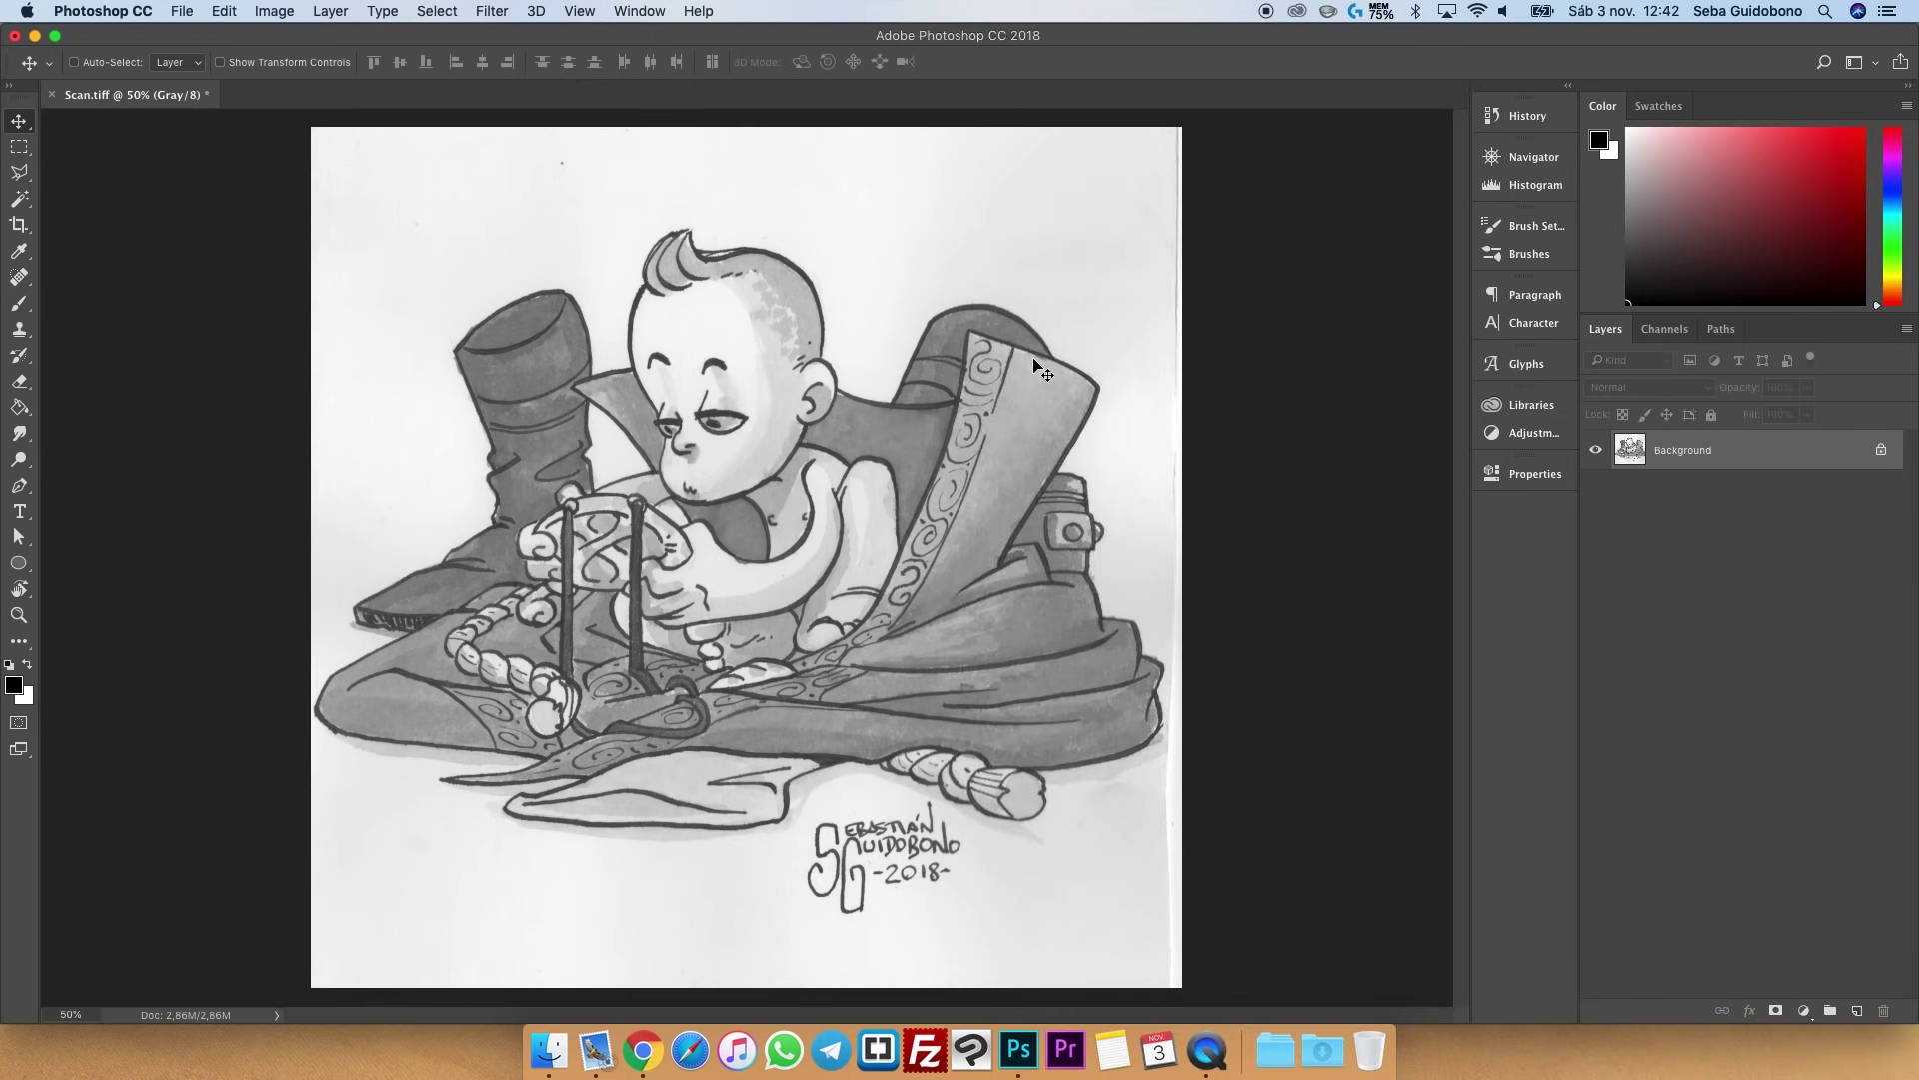
click(177, 12)
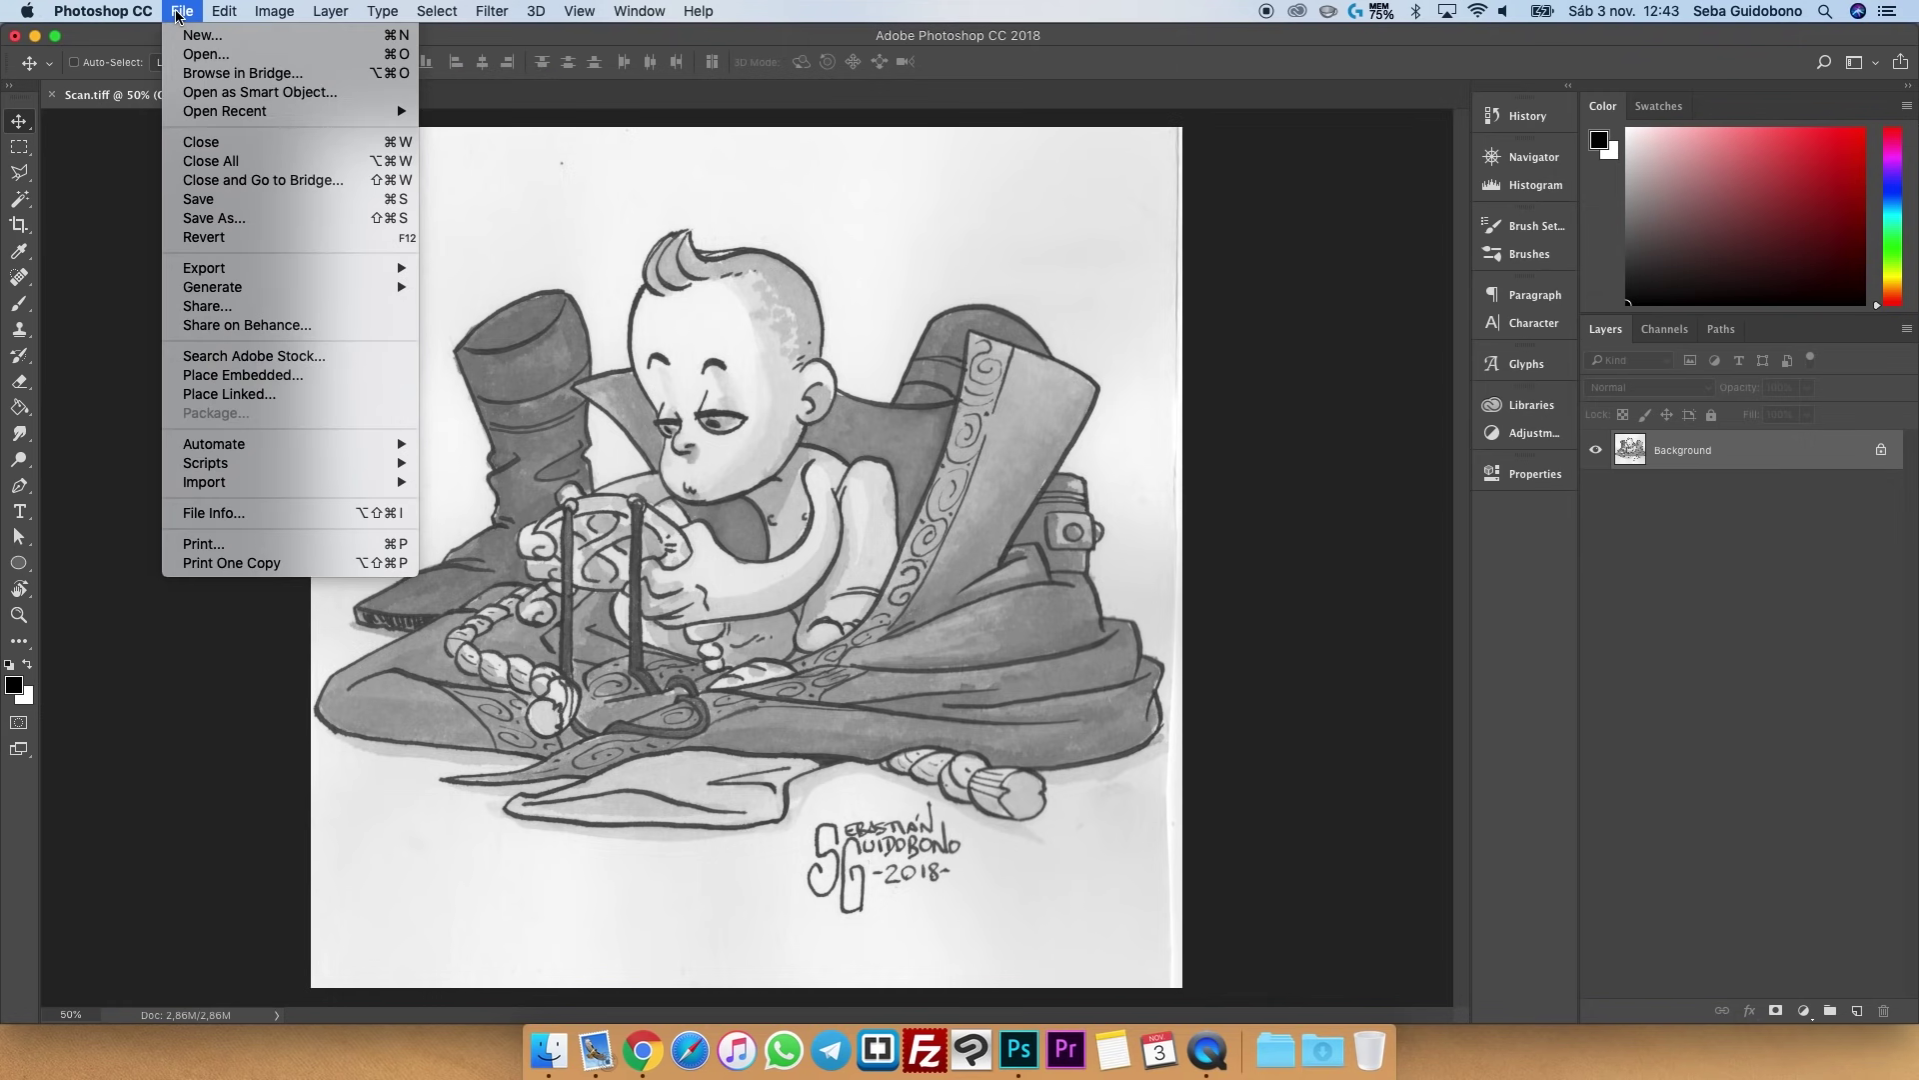
mouse_move(206, 482)
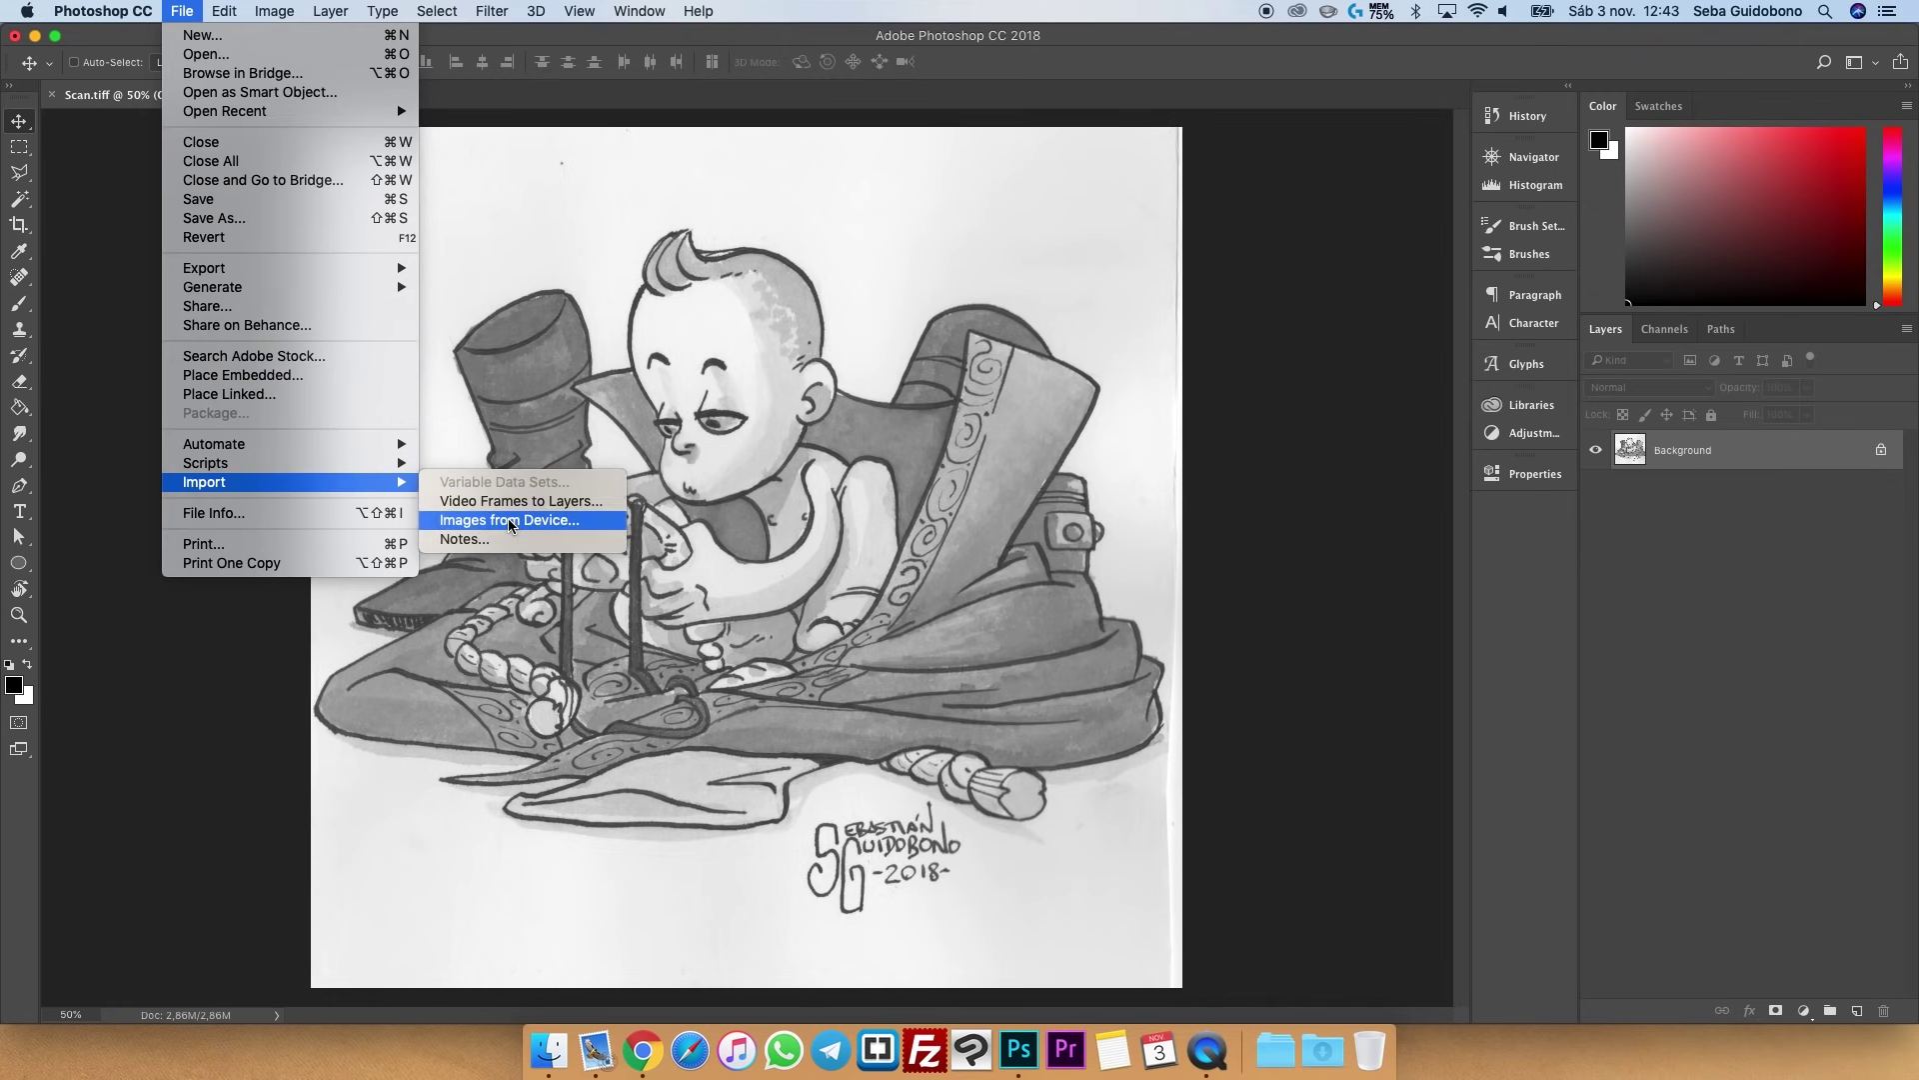
- Preview and frame the man-at-drafting-table drawing at 16,57 × 12,37 cm, scanning it into Scan 1.tiff
click(513, 524)
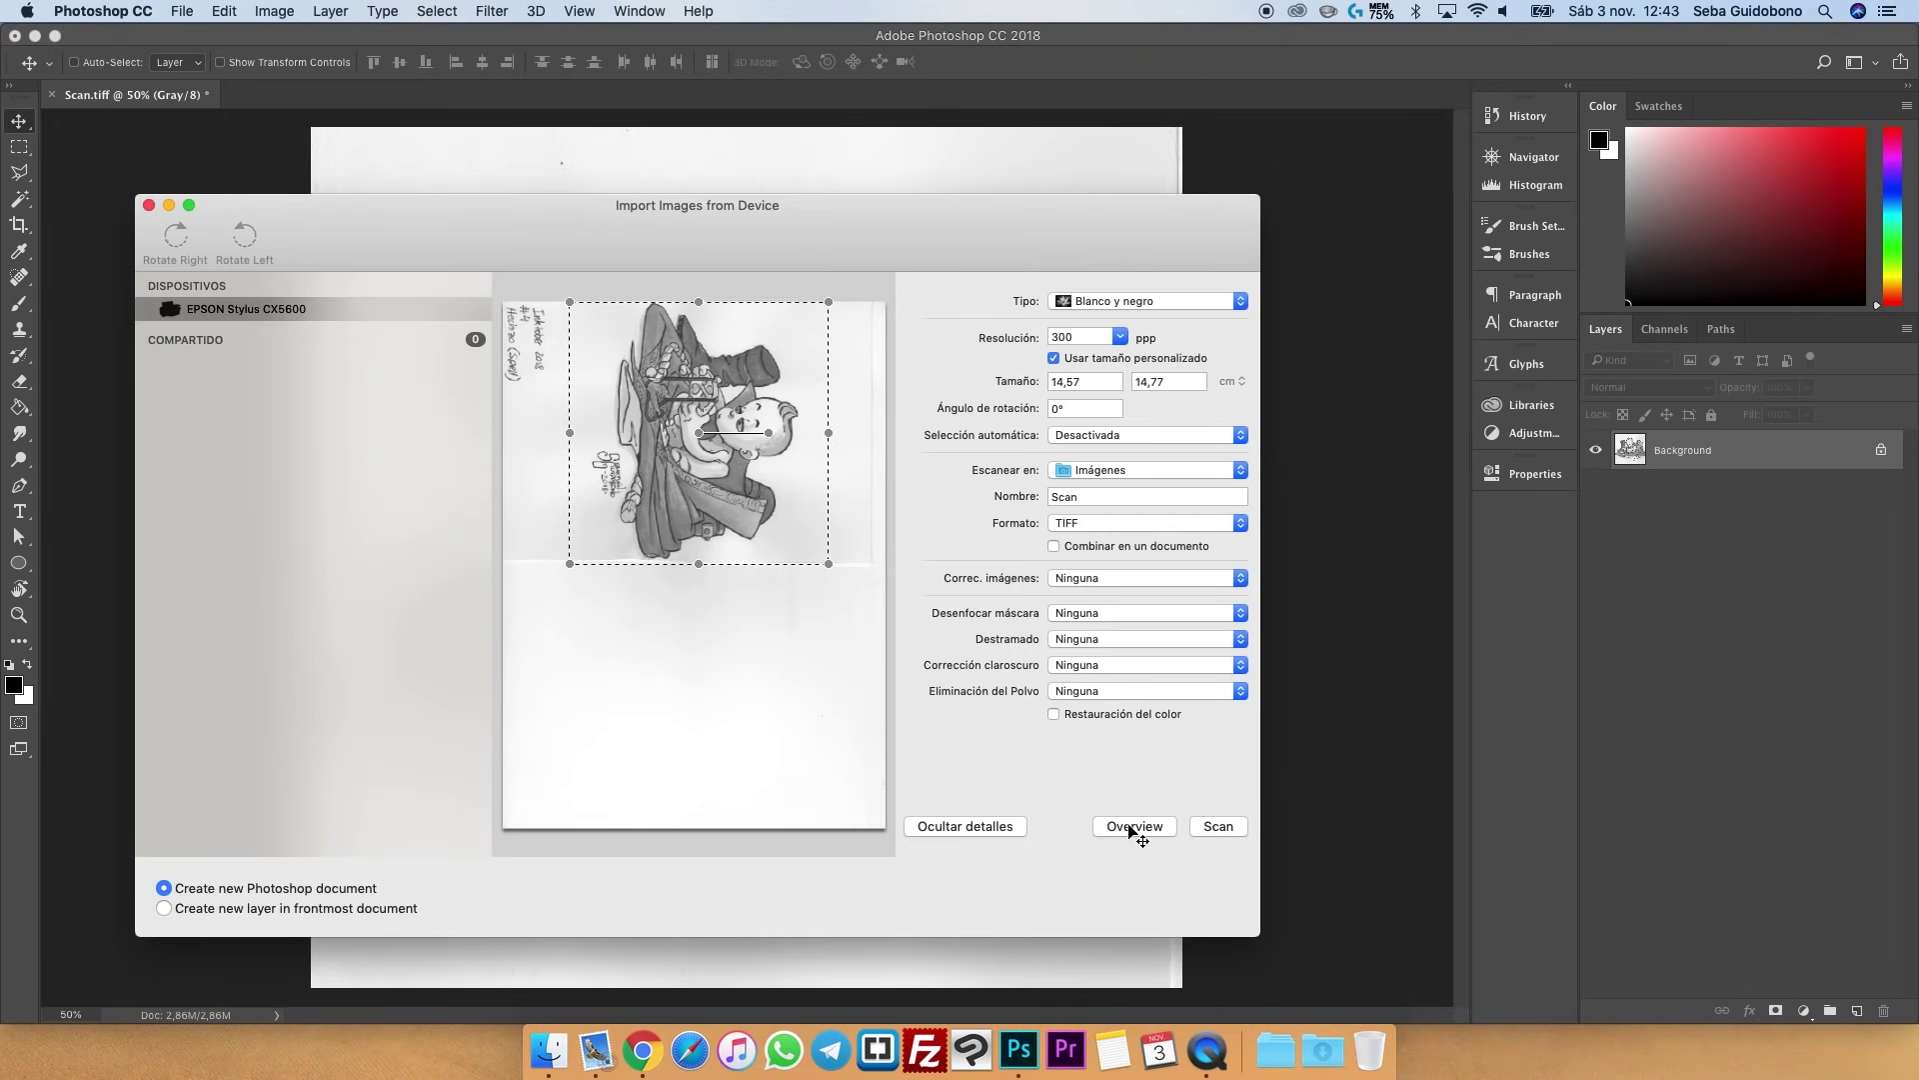
click(1133, 829)
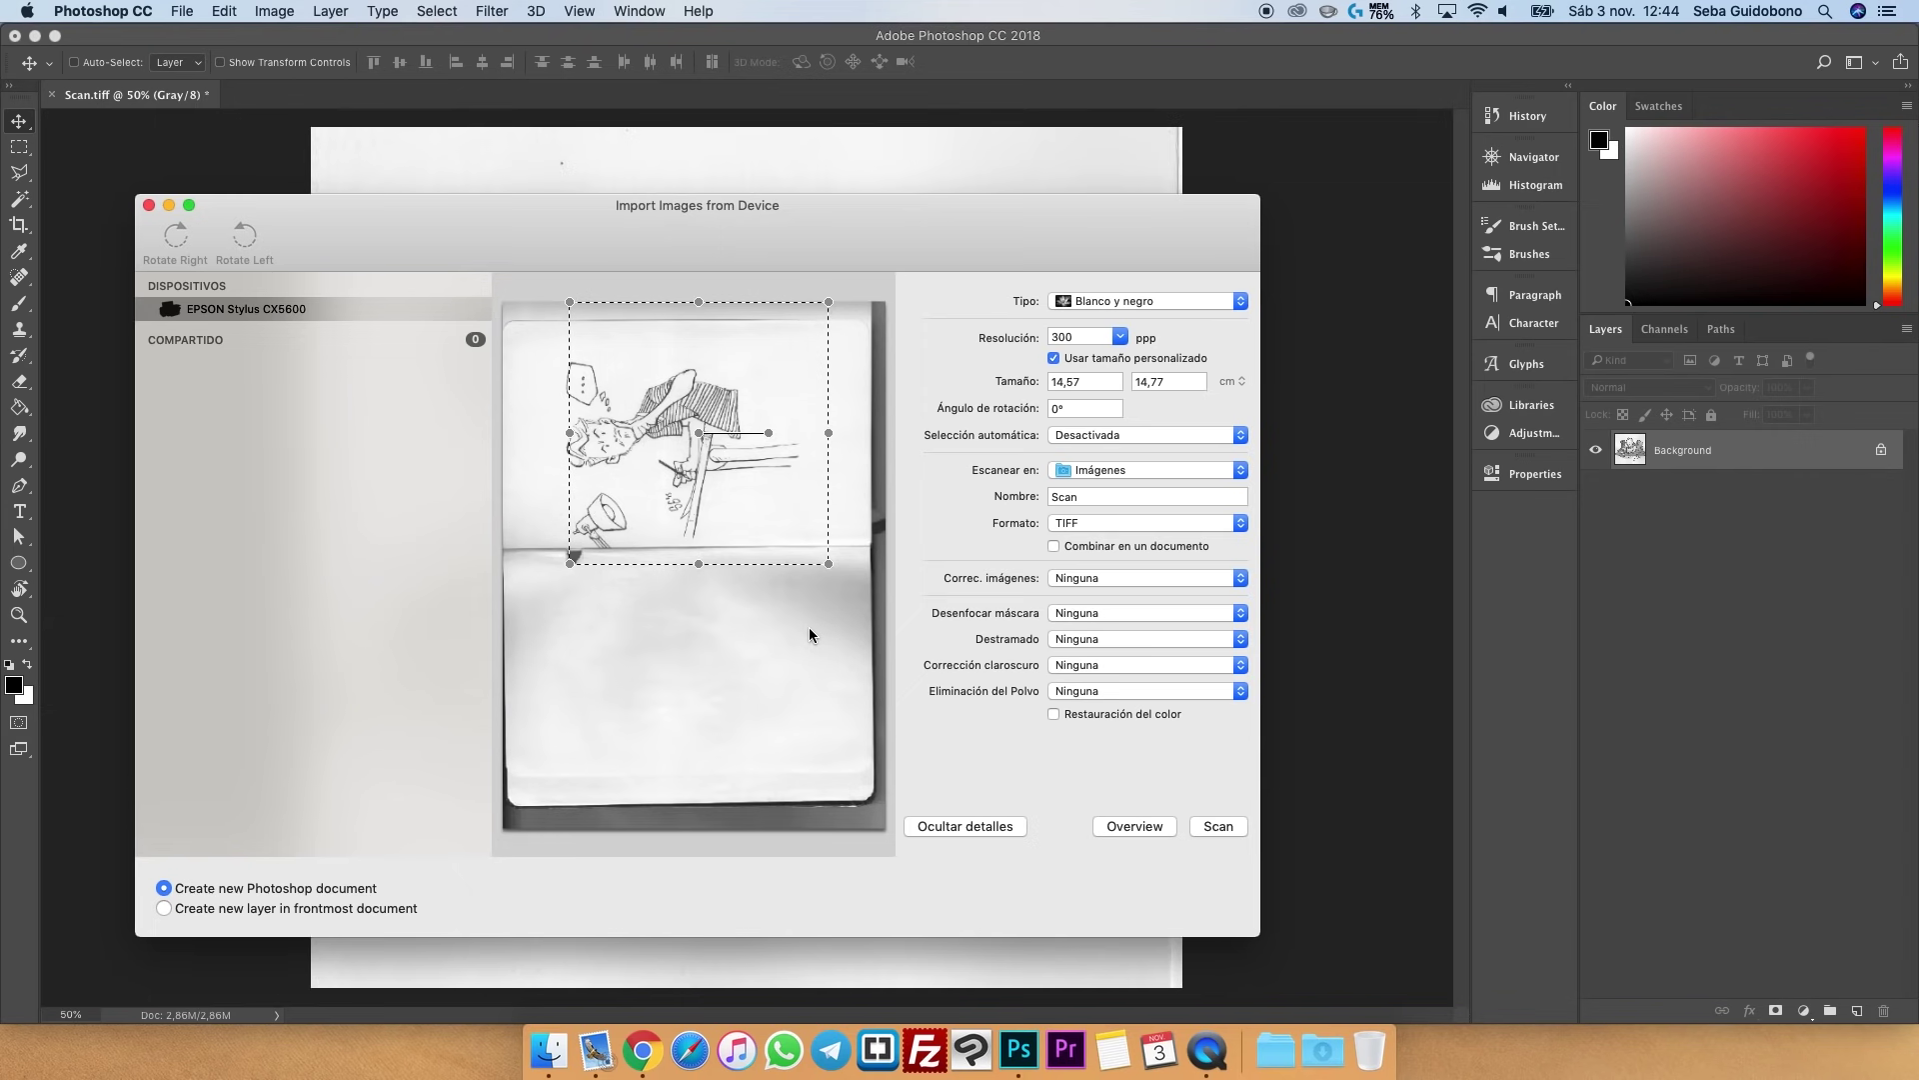
drag(570, 564, 535, 545)
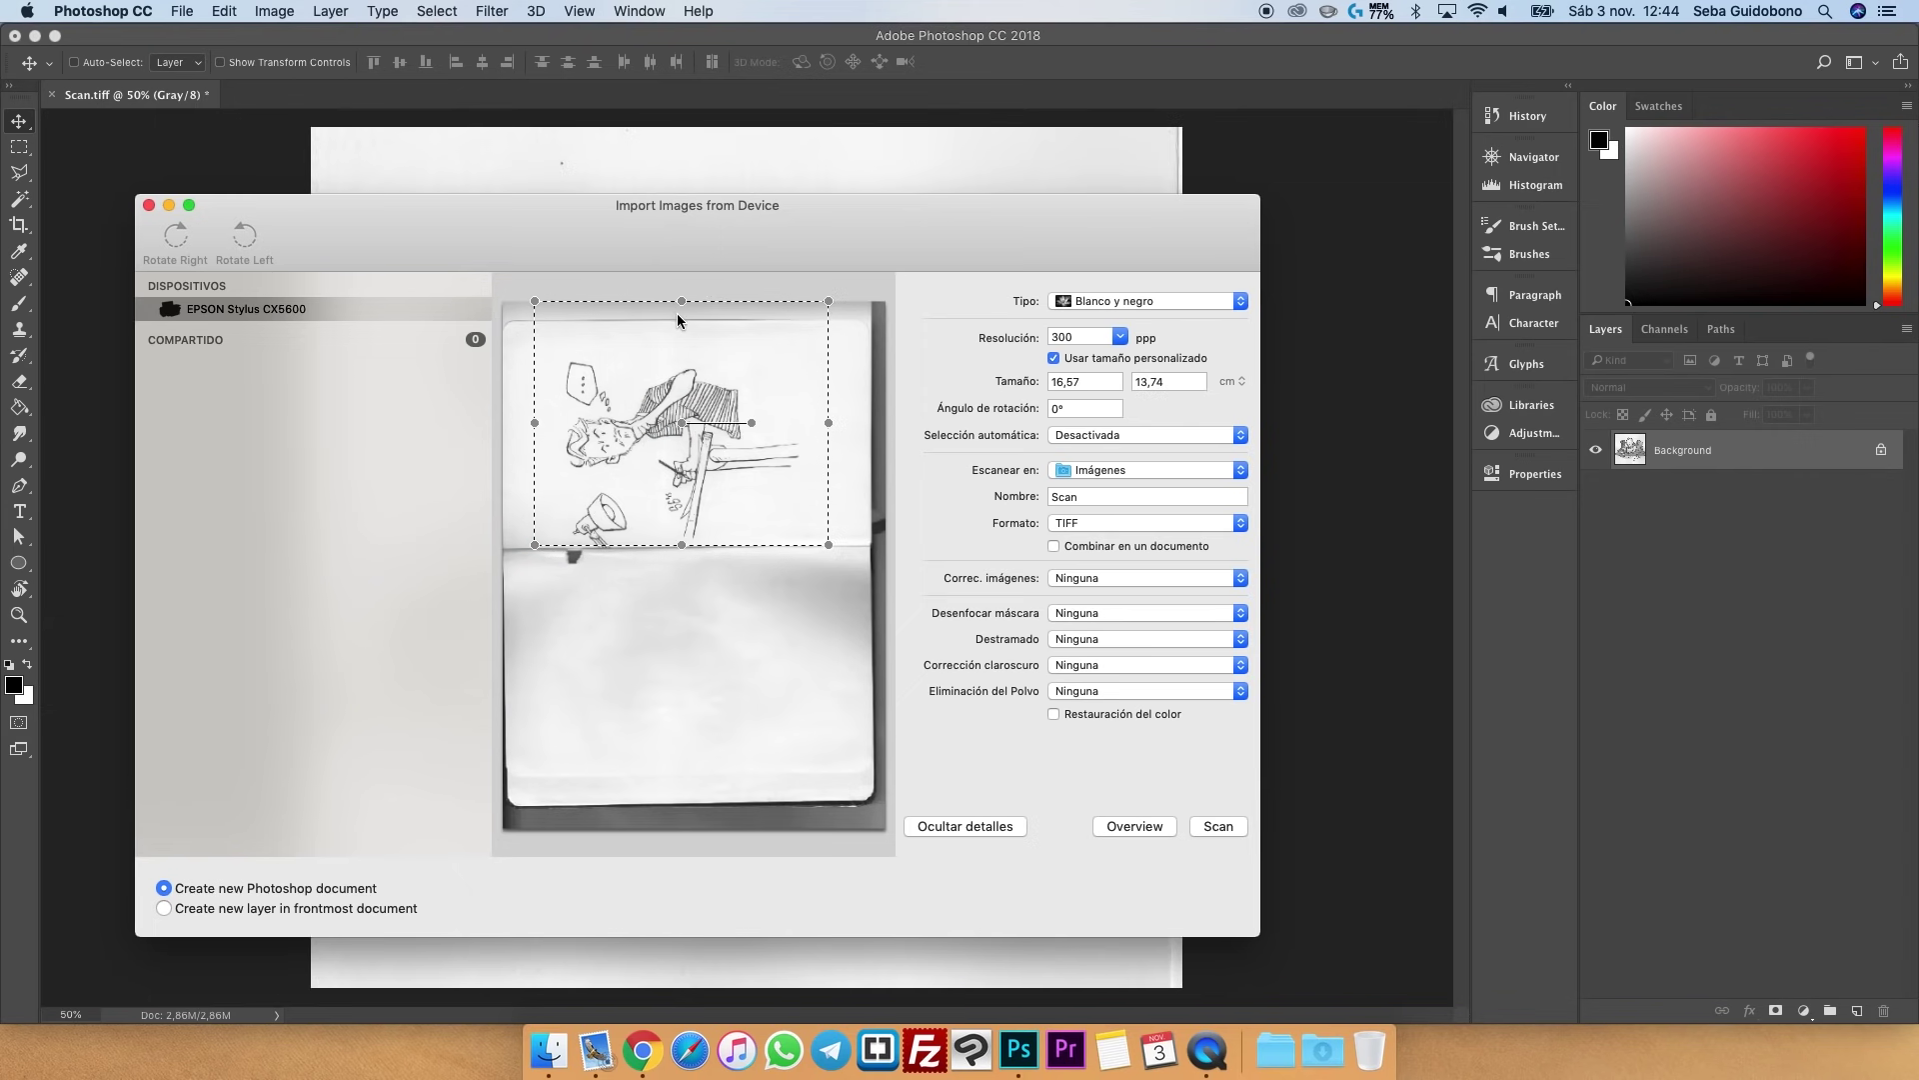
drag(680, 304, 686, 331)
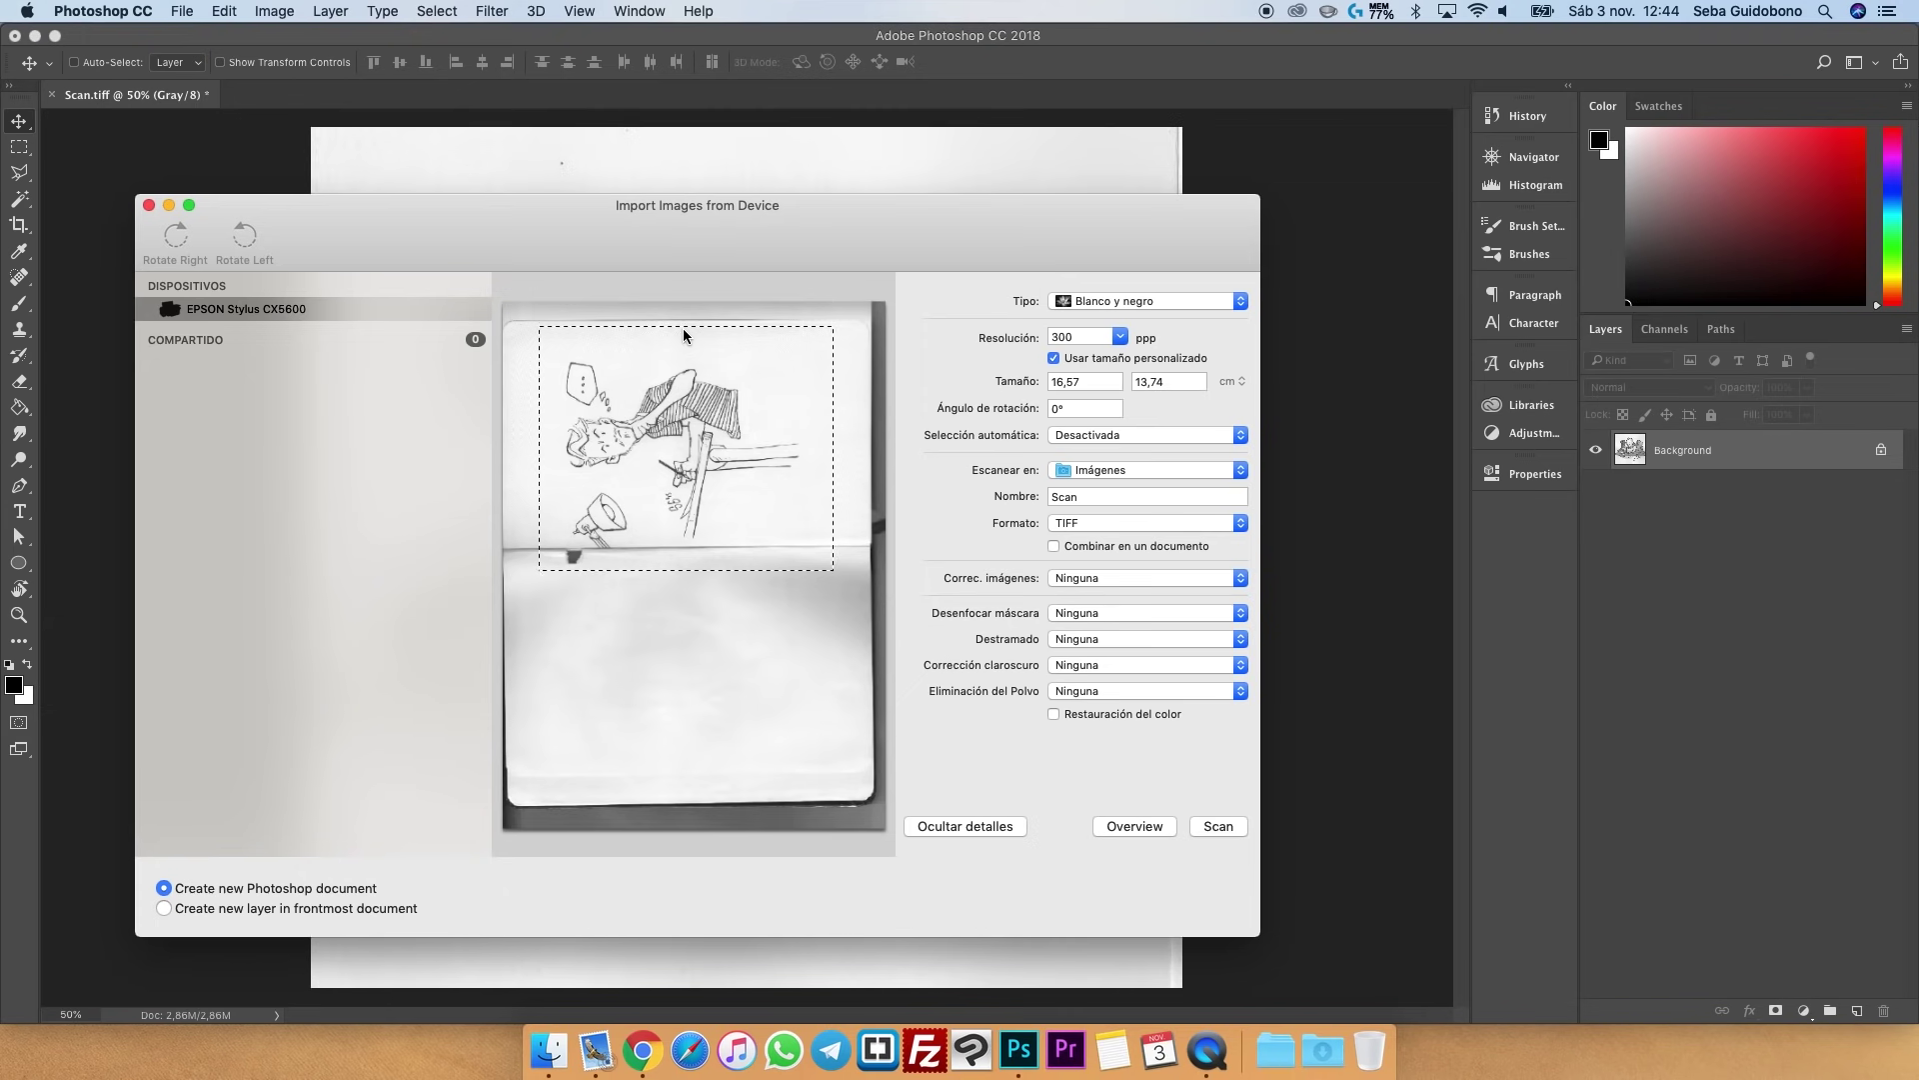
drag(689, 569, 687, 549)
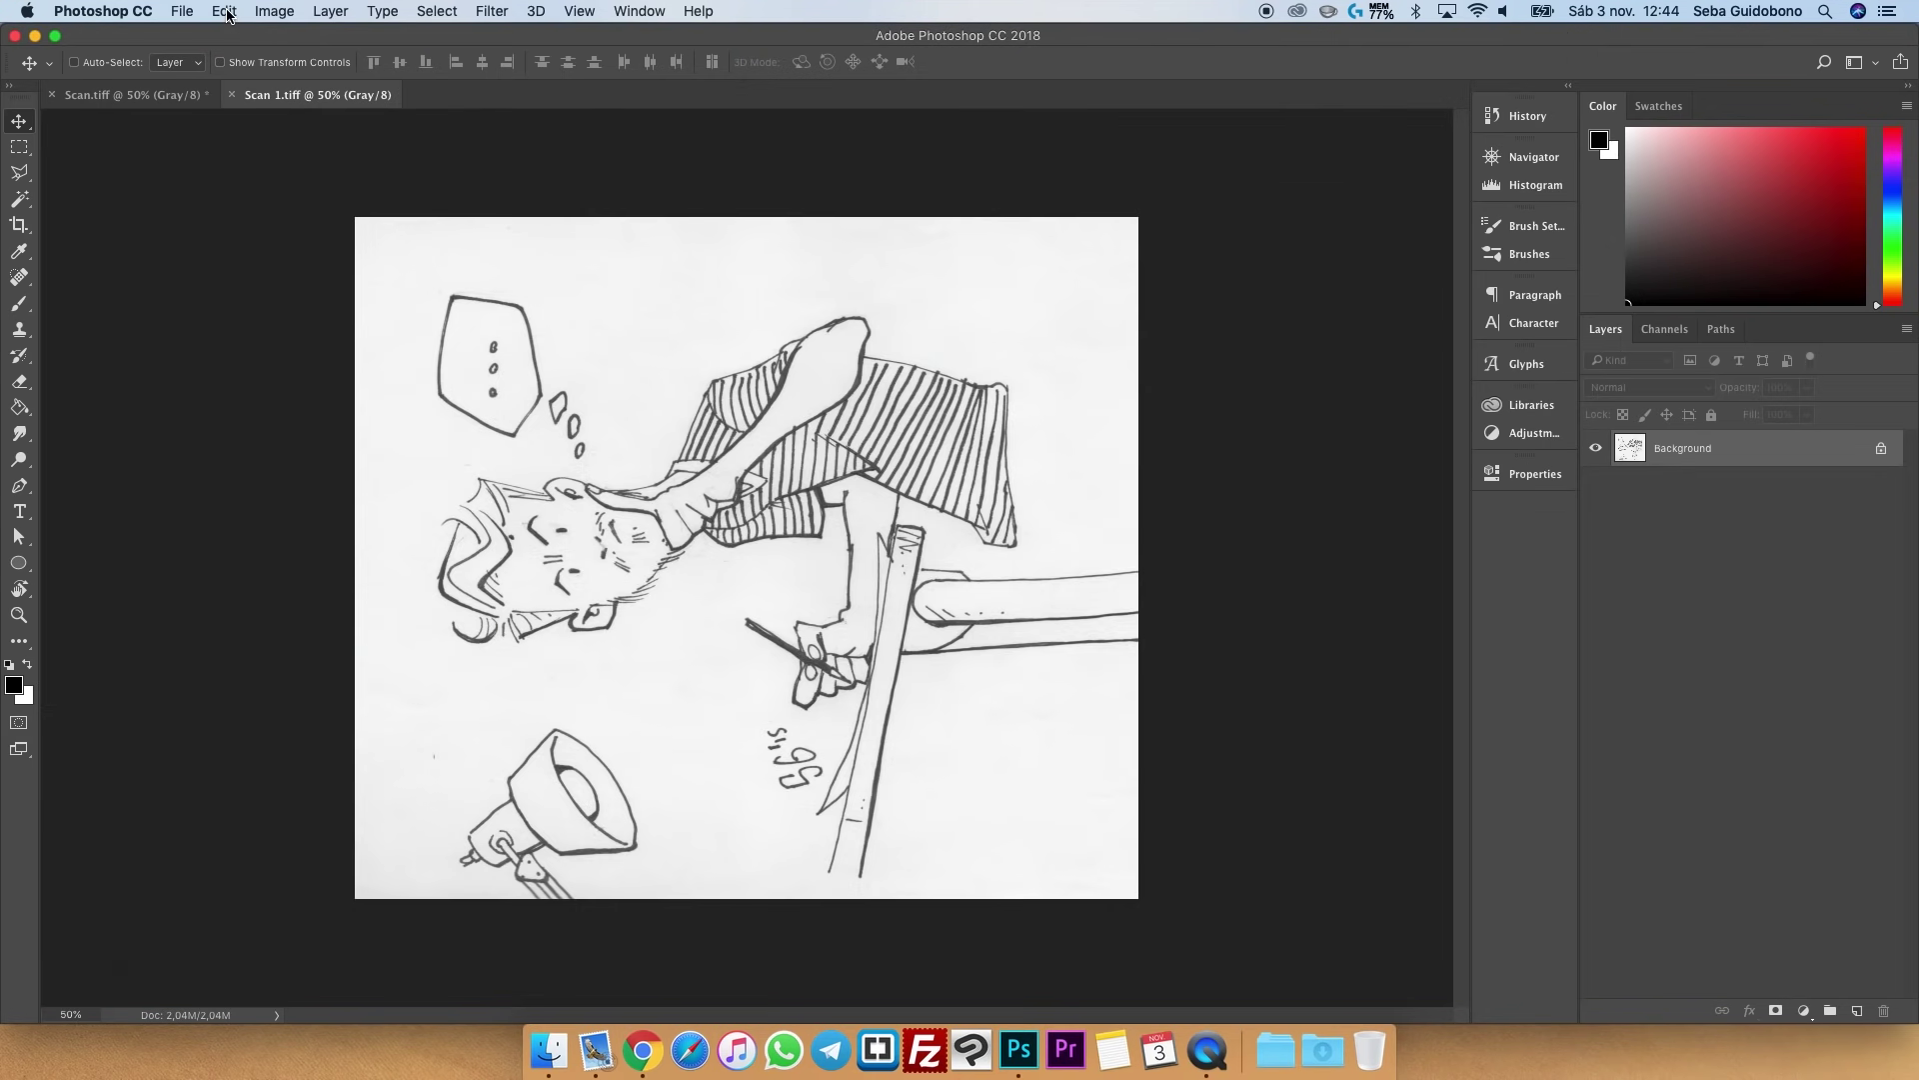
click(226, 11)
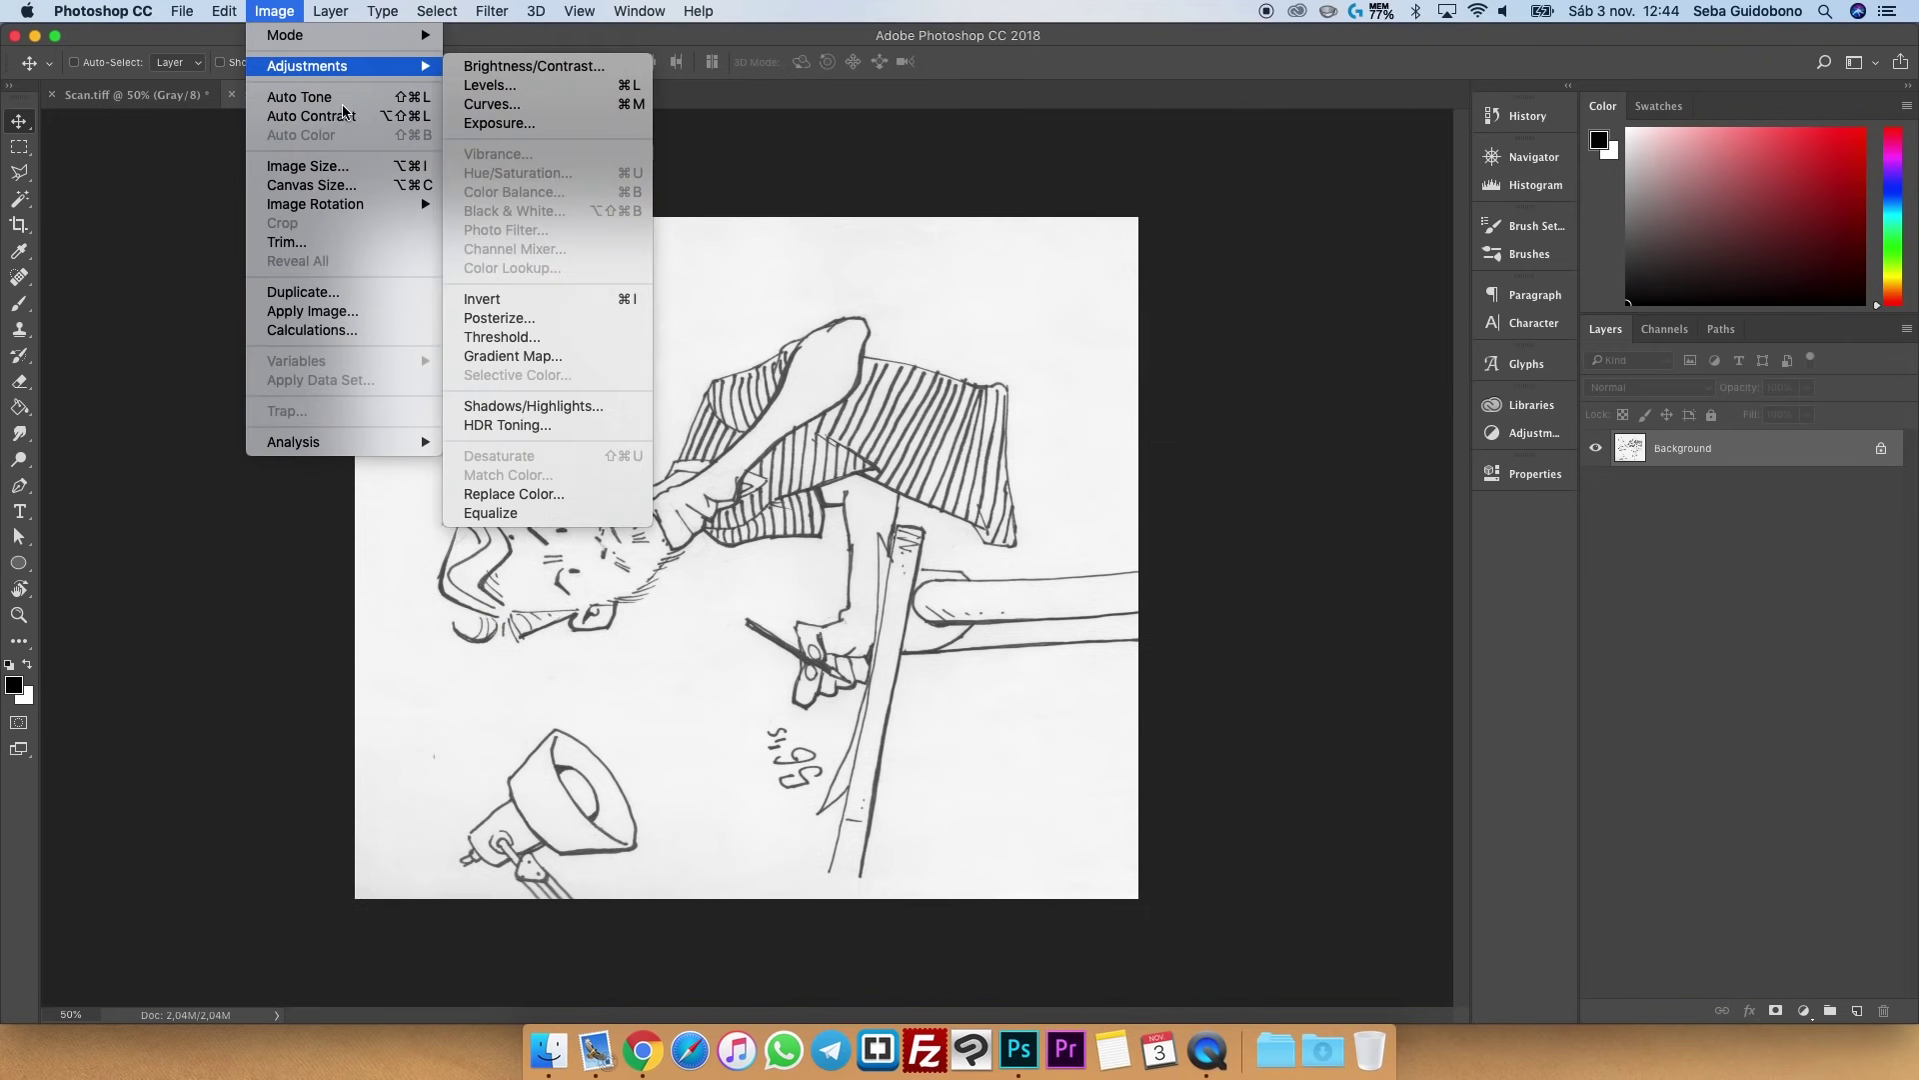
- Rotate Scan 1.tiff 90° clockwise upright and compare it with Scan.tiff across tabs
mouse_move(315, 204)
click(492, 226)
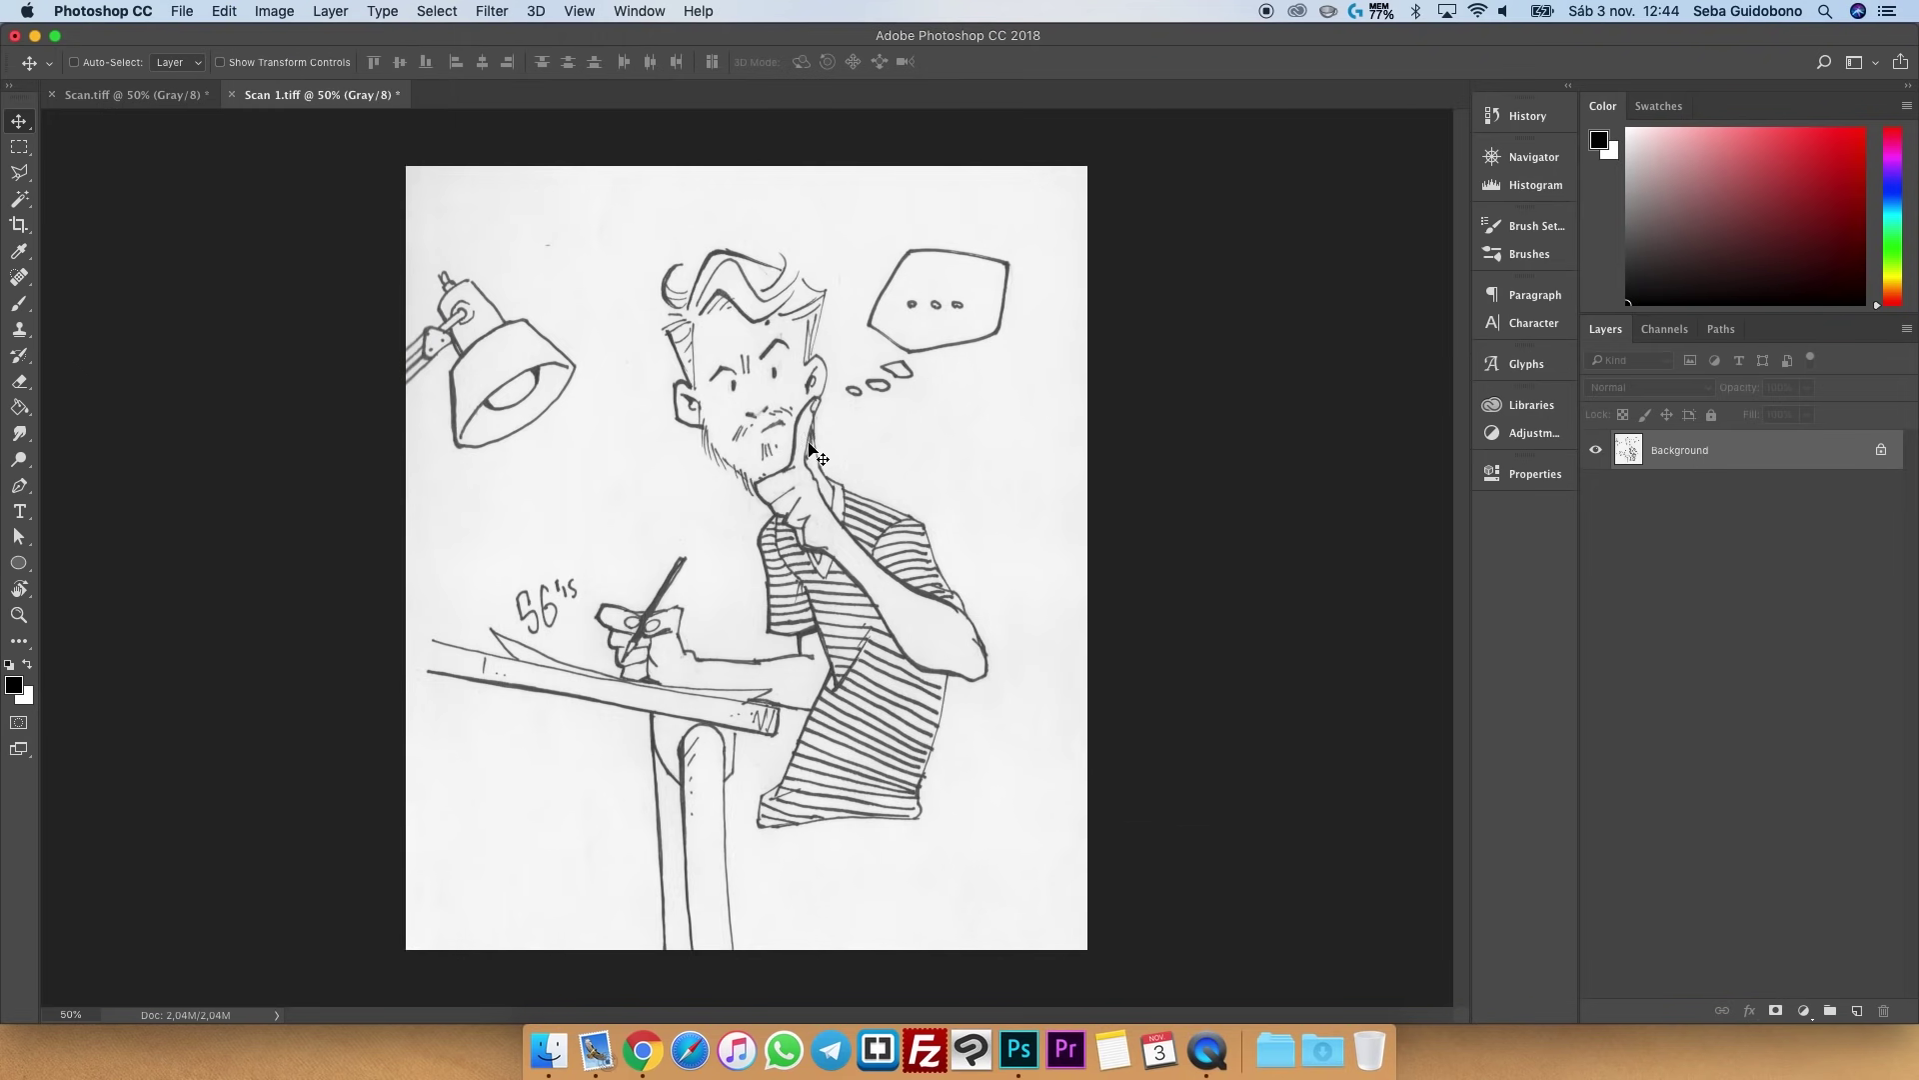
click(158, 100)
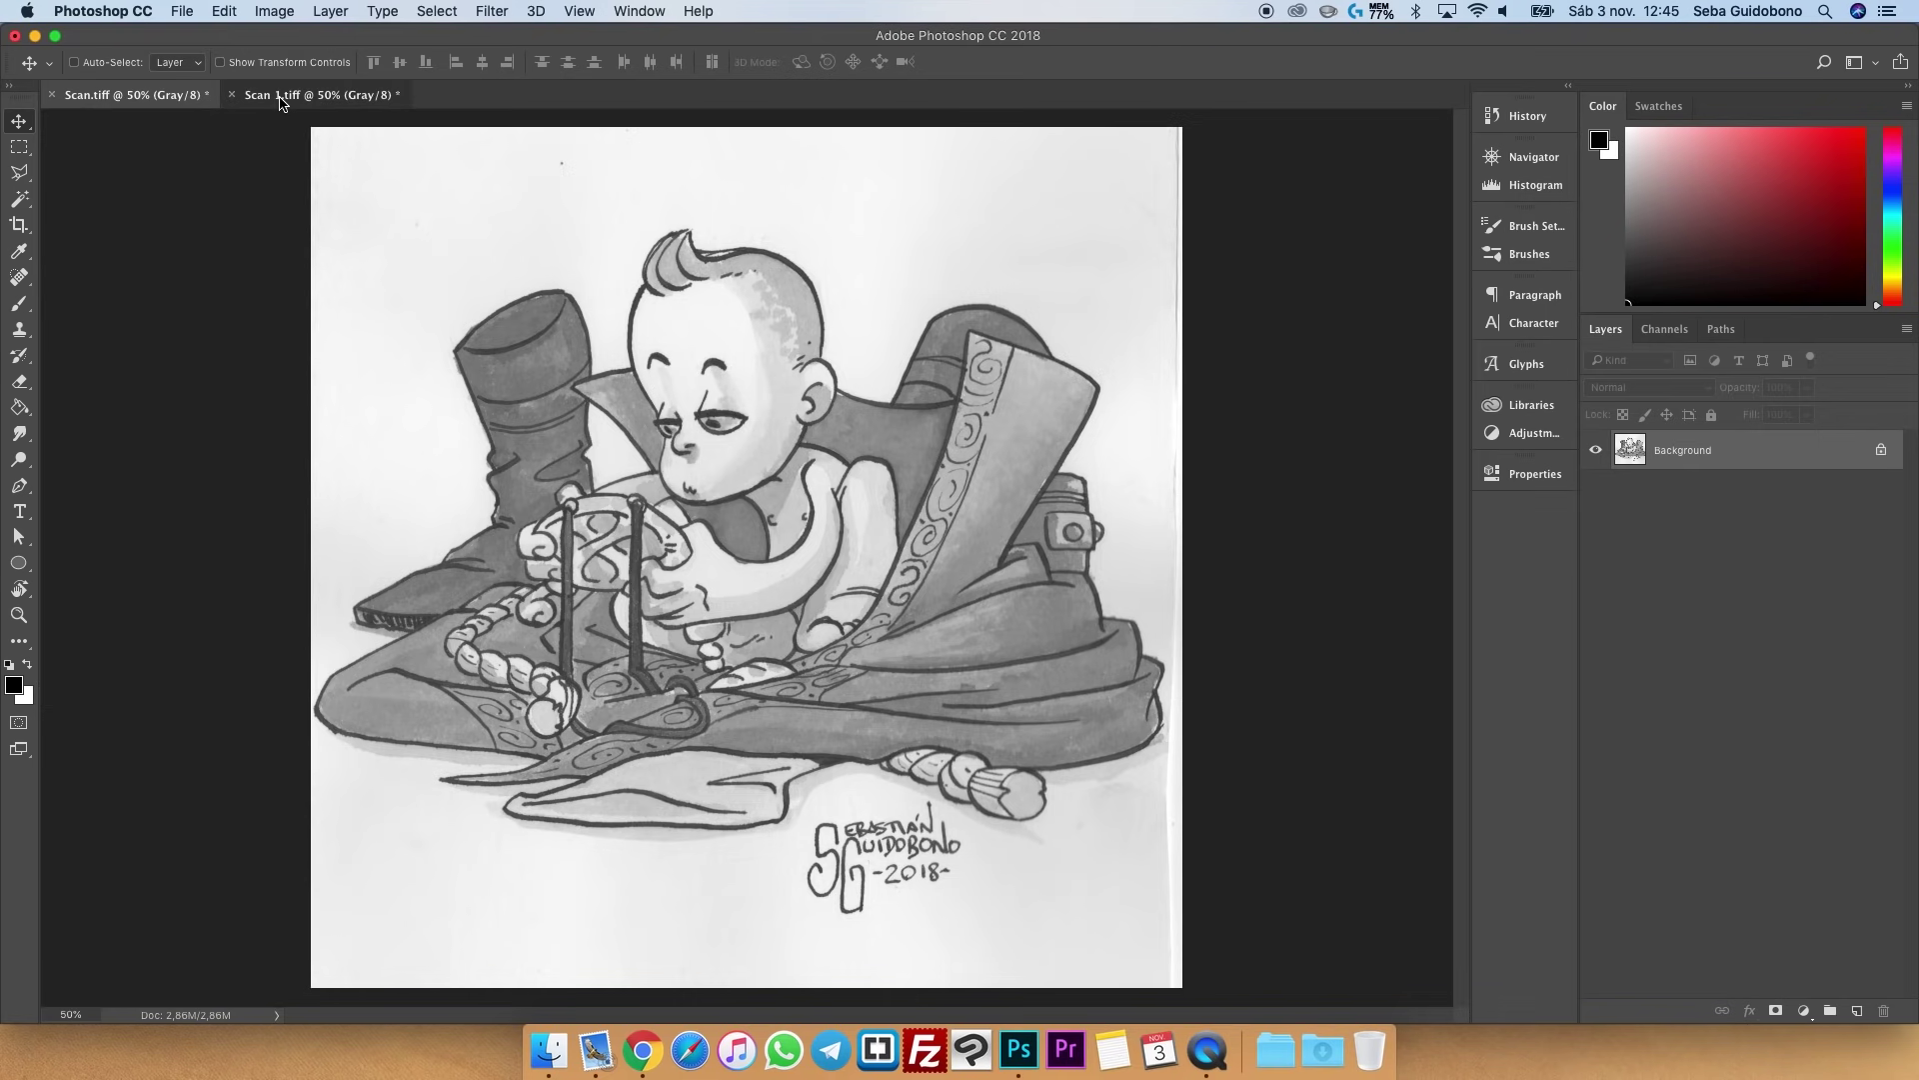
click(282, 97)
click(155, 103)
click(318, 96)
click(148, 103)
click(280, 97)
click(182, 100)
click(279, 98)
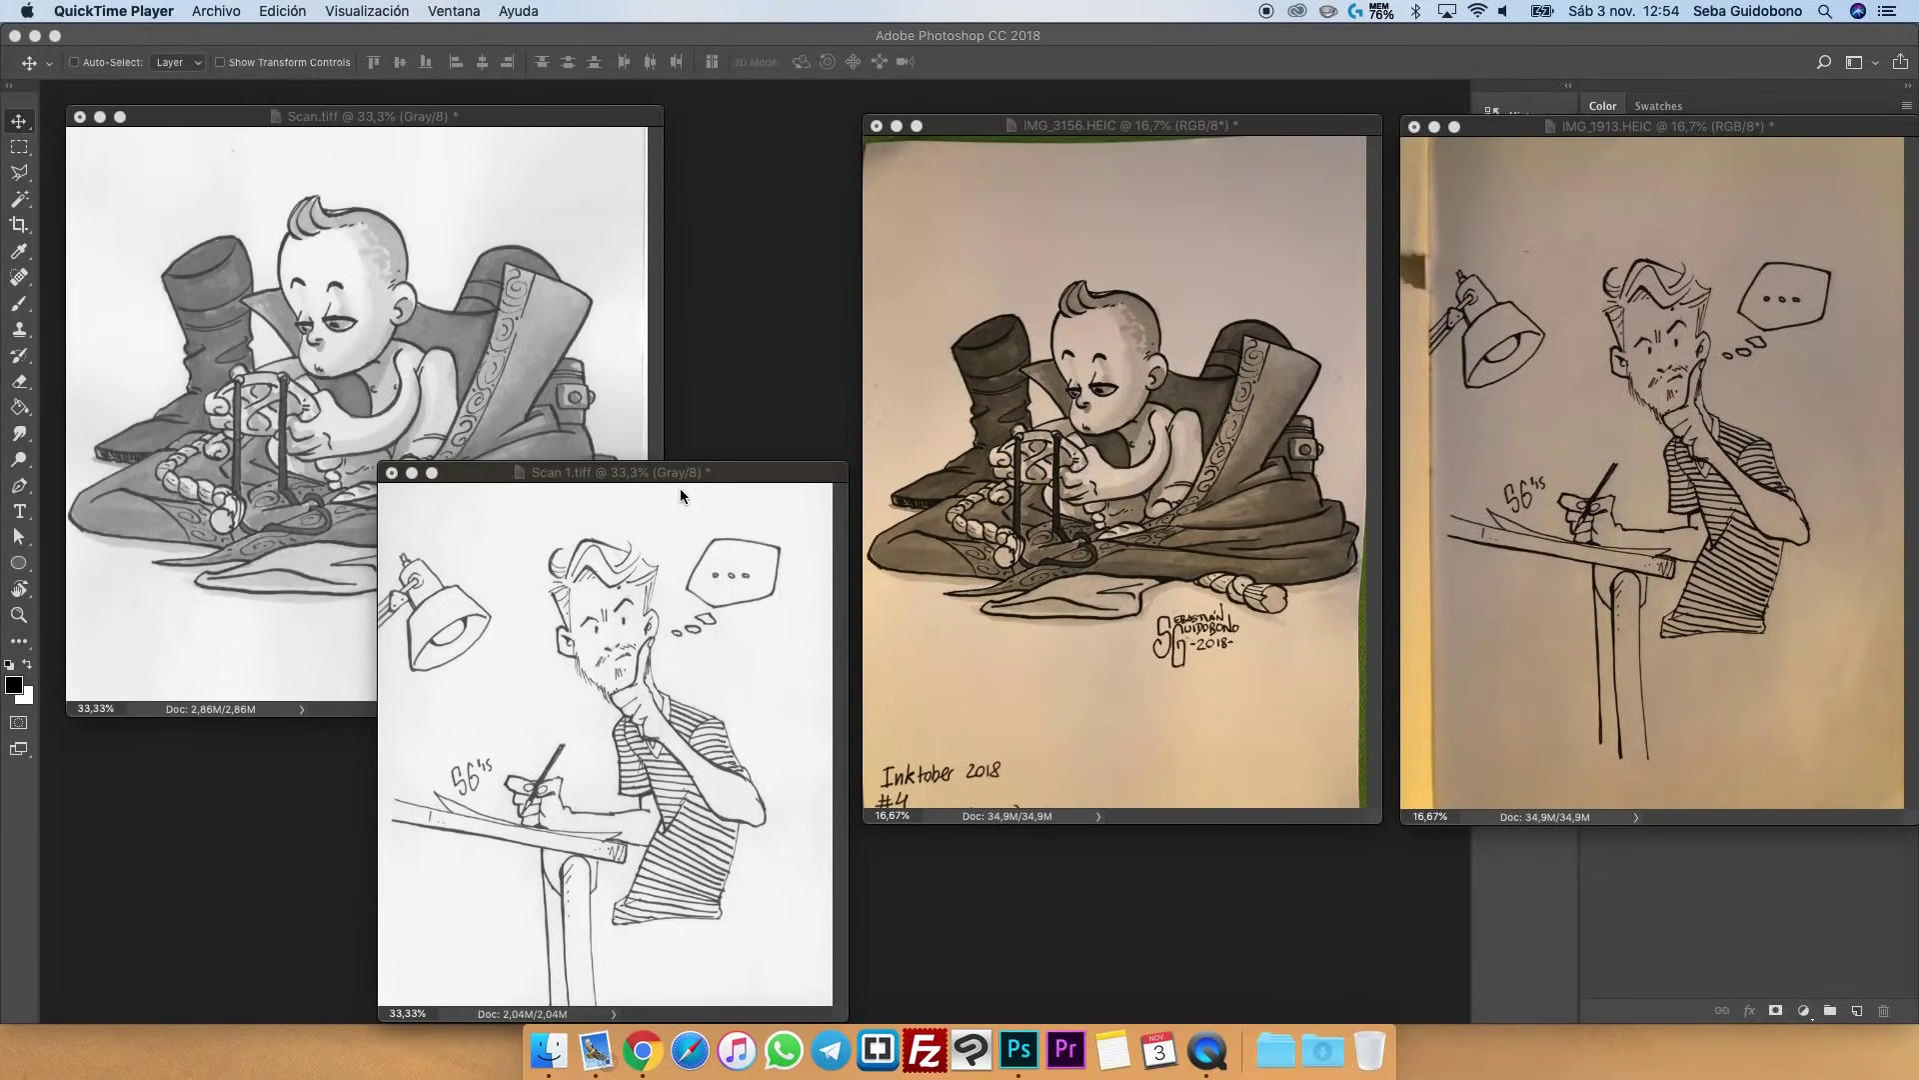
- Drag the Scan 1.tiff window so it sits alone at the front of the workspace
drag(684, 478, 624, 446)
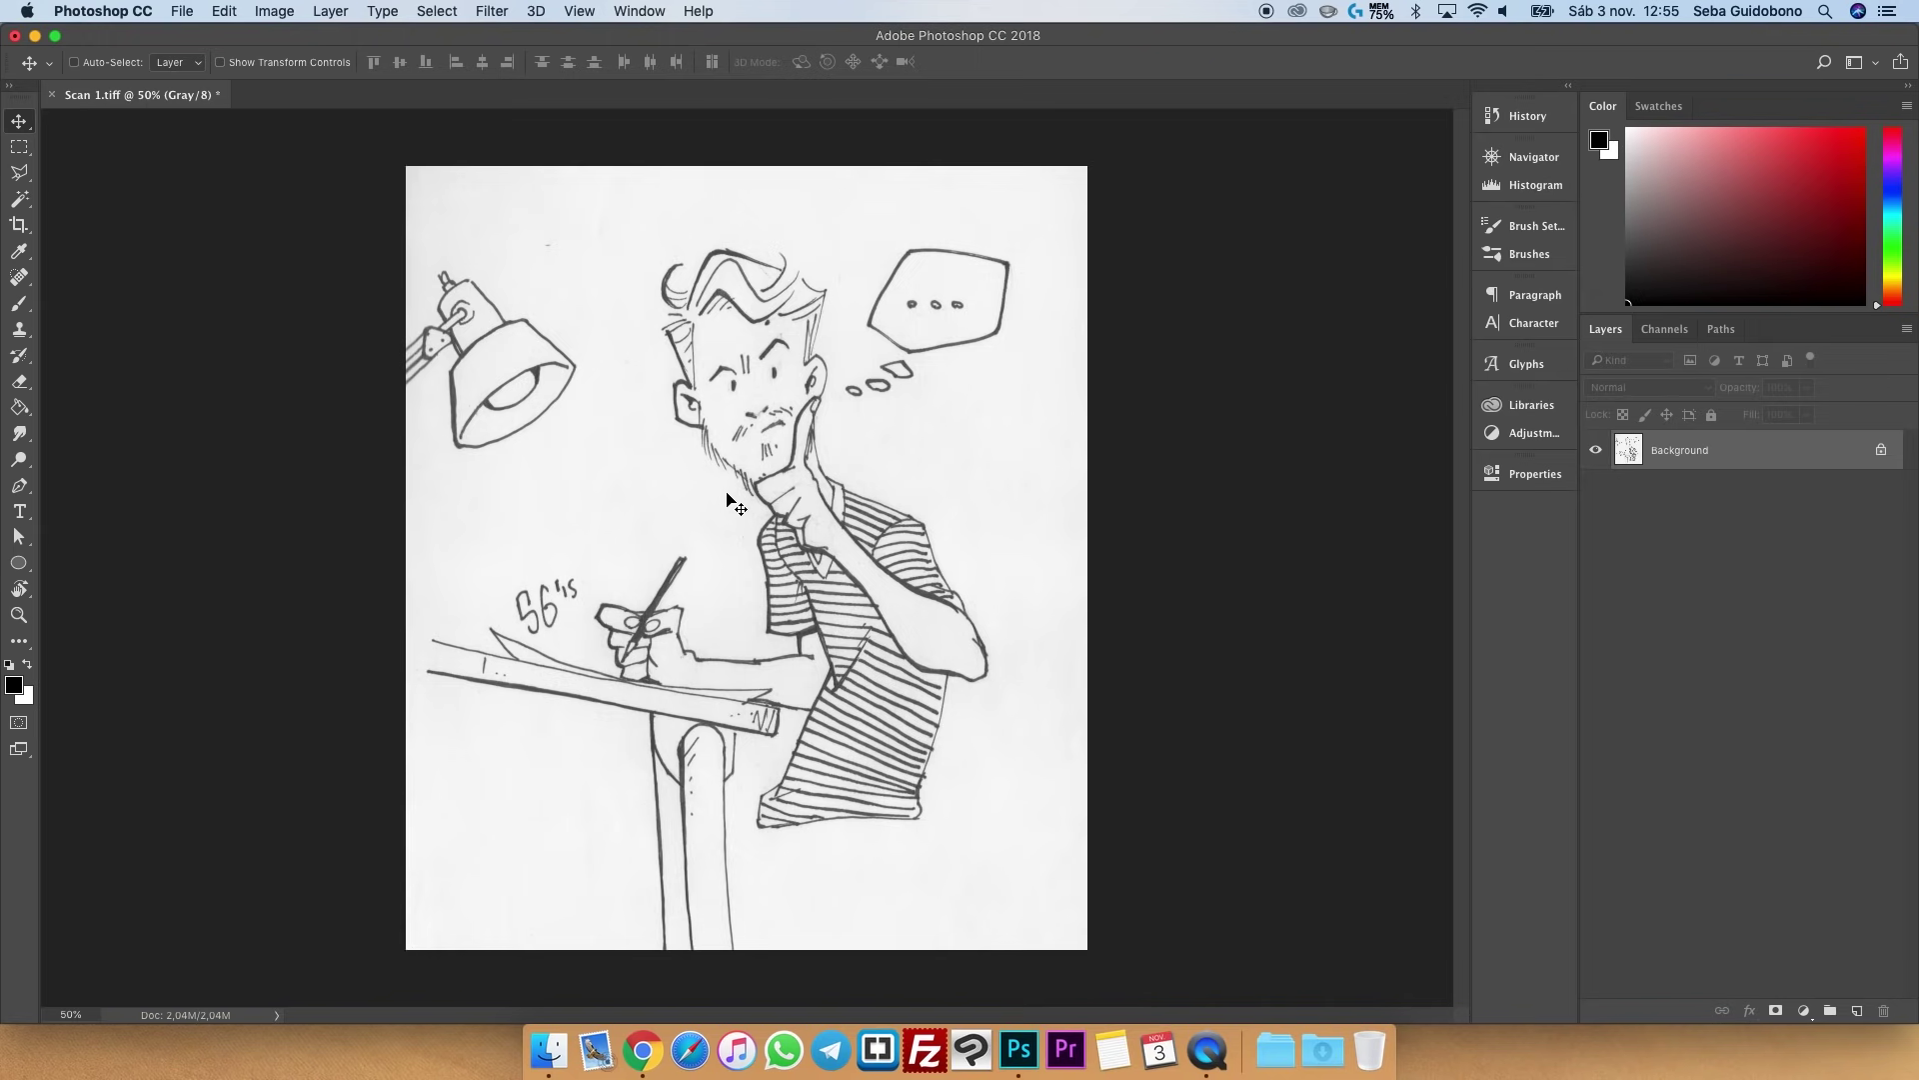
- Open Levels on Scan 1.tiff and raise the black input point to darken the ink
key(super+plus)
key(super+plus)
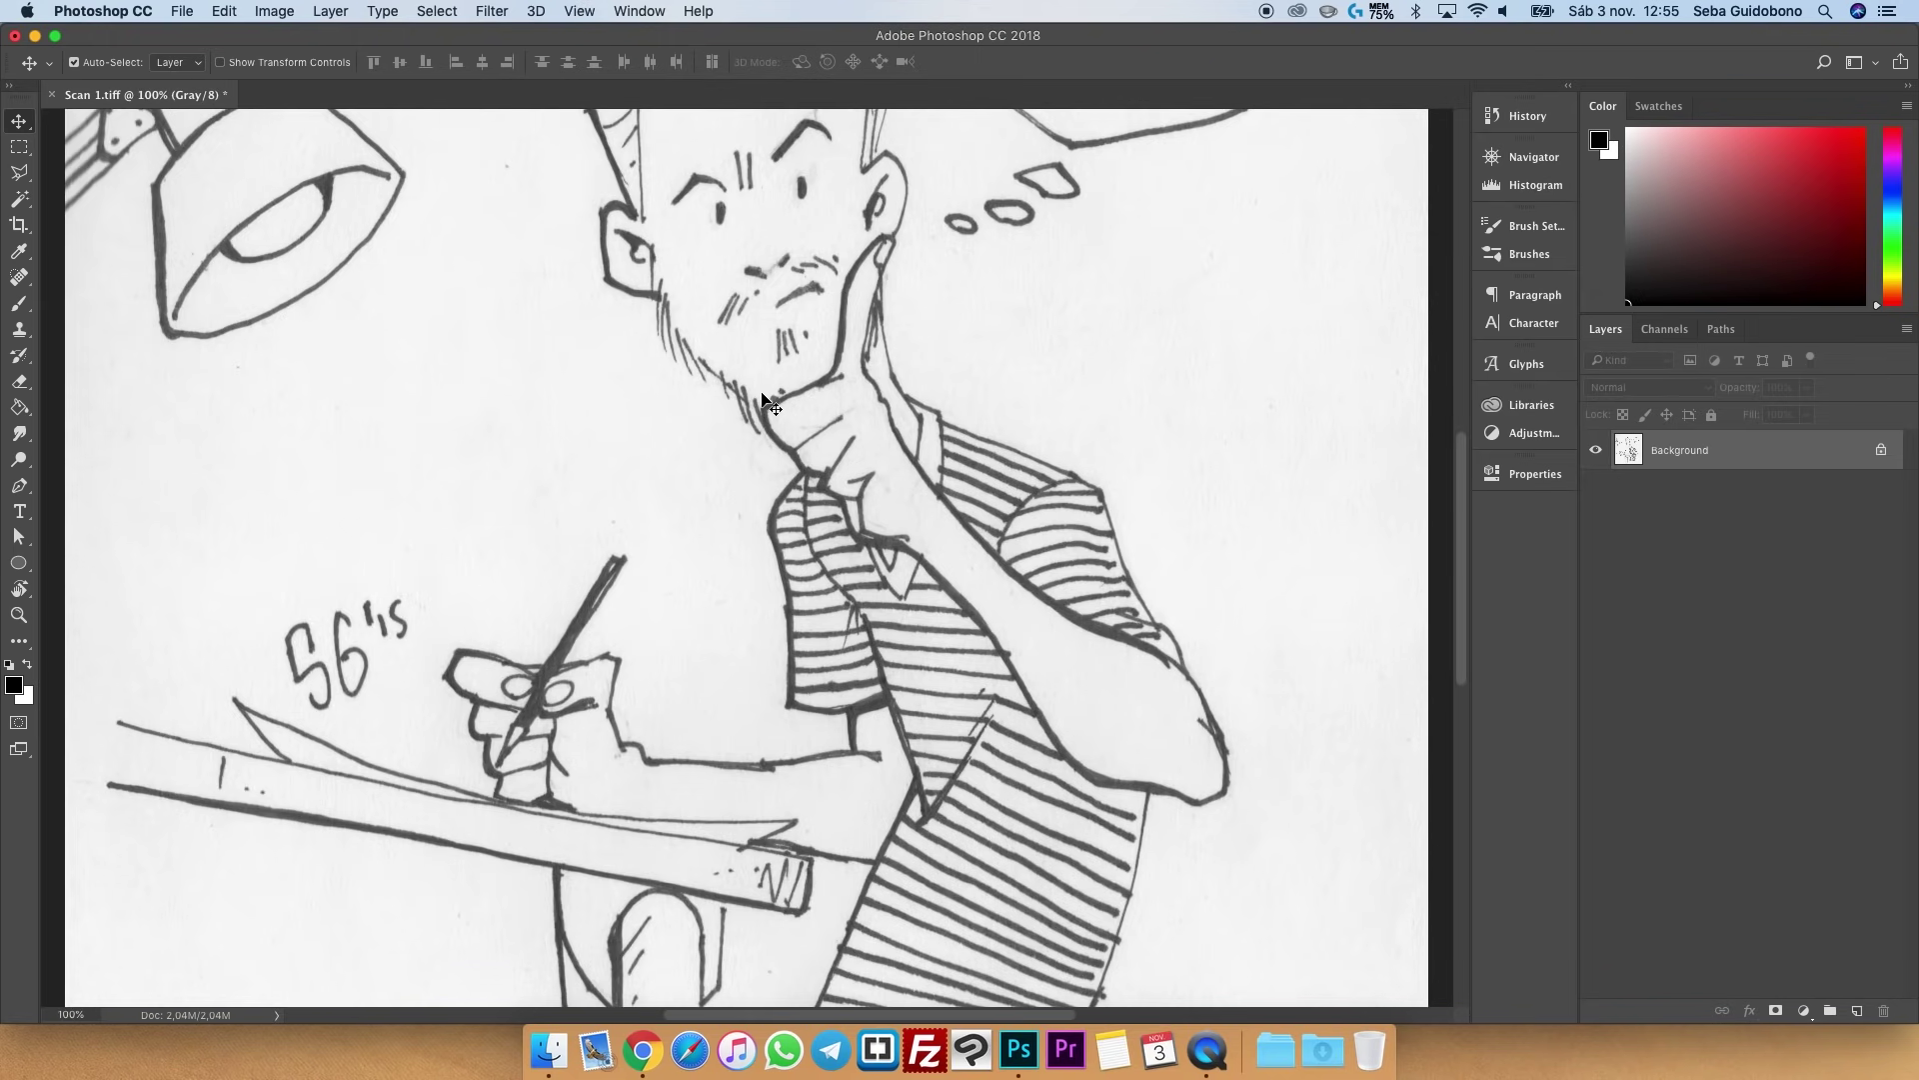
key(super+plus)
key(super+minus)
key(super+minus)
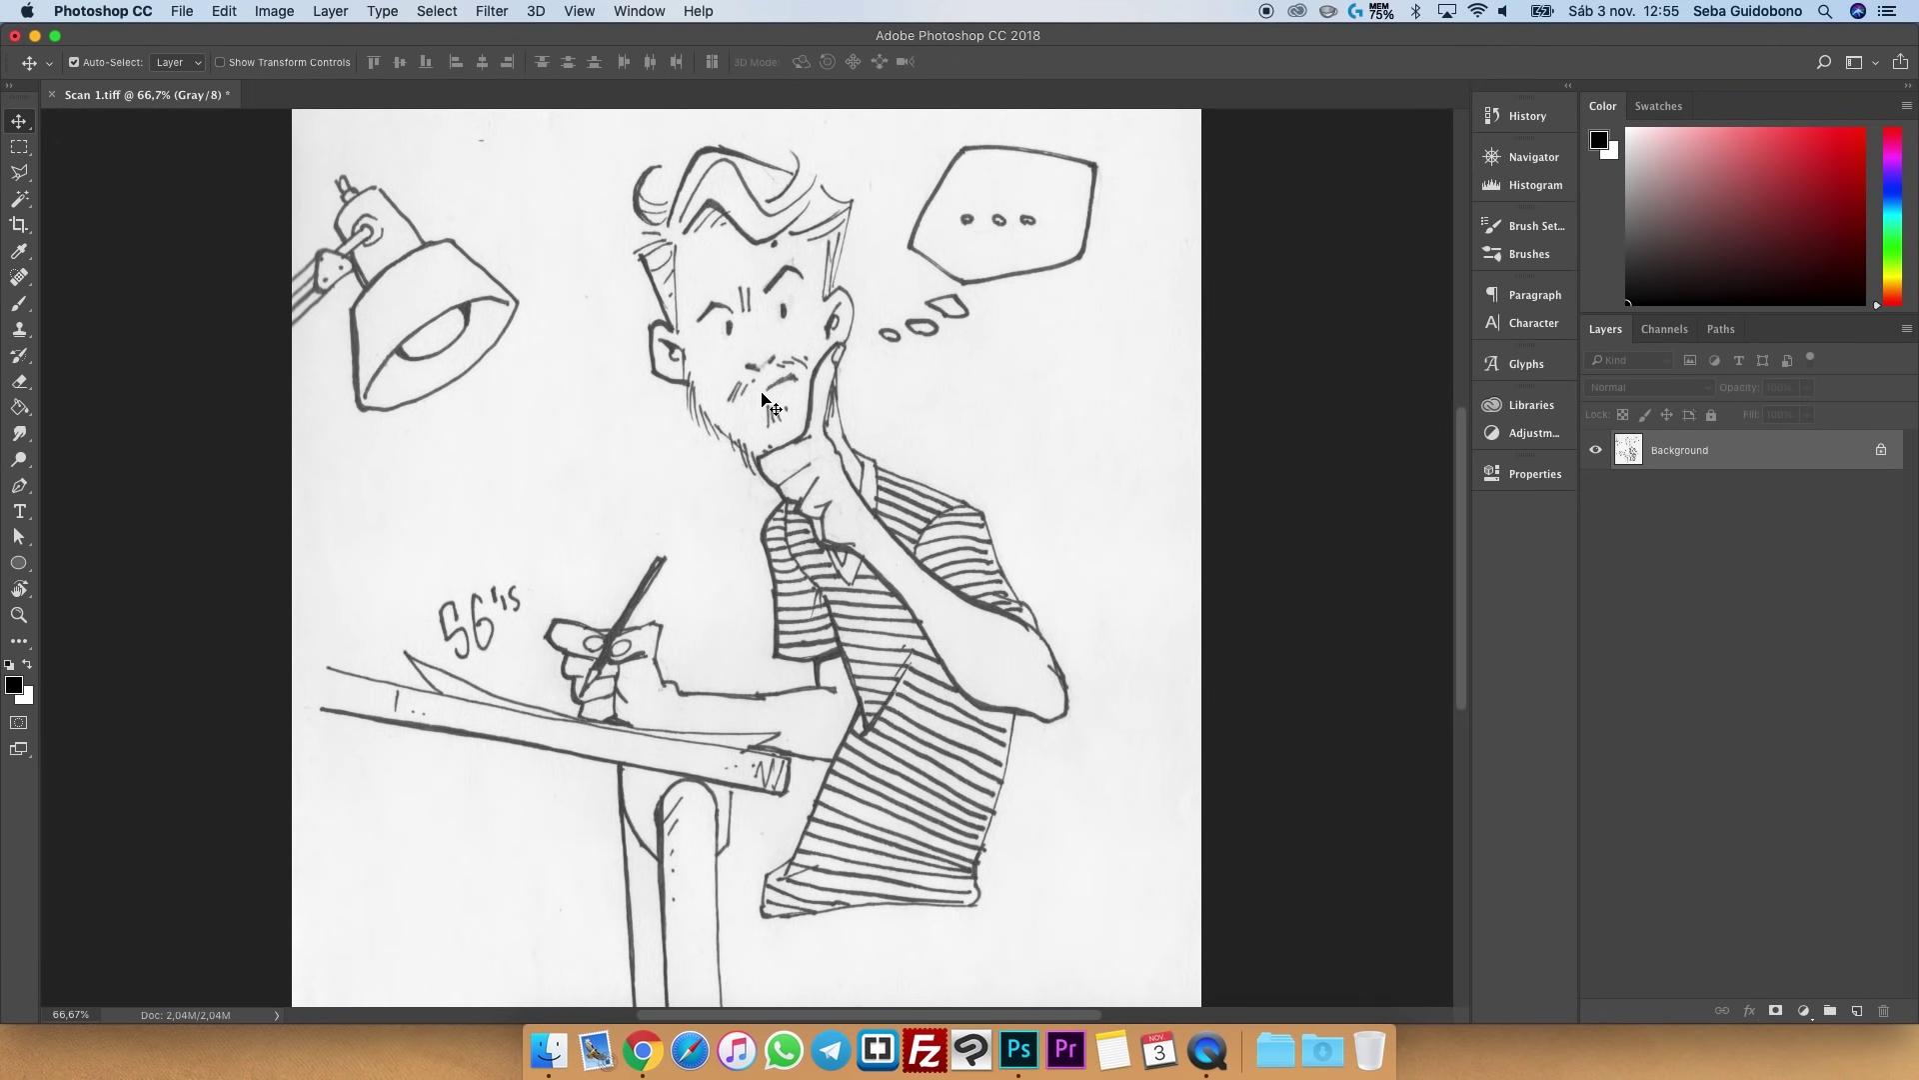
key(super+minus)
click(270, 12)
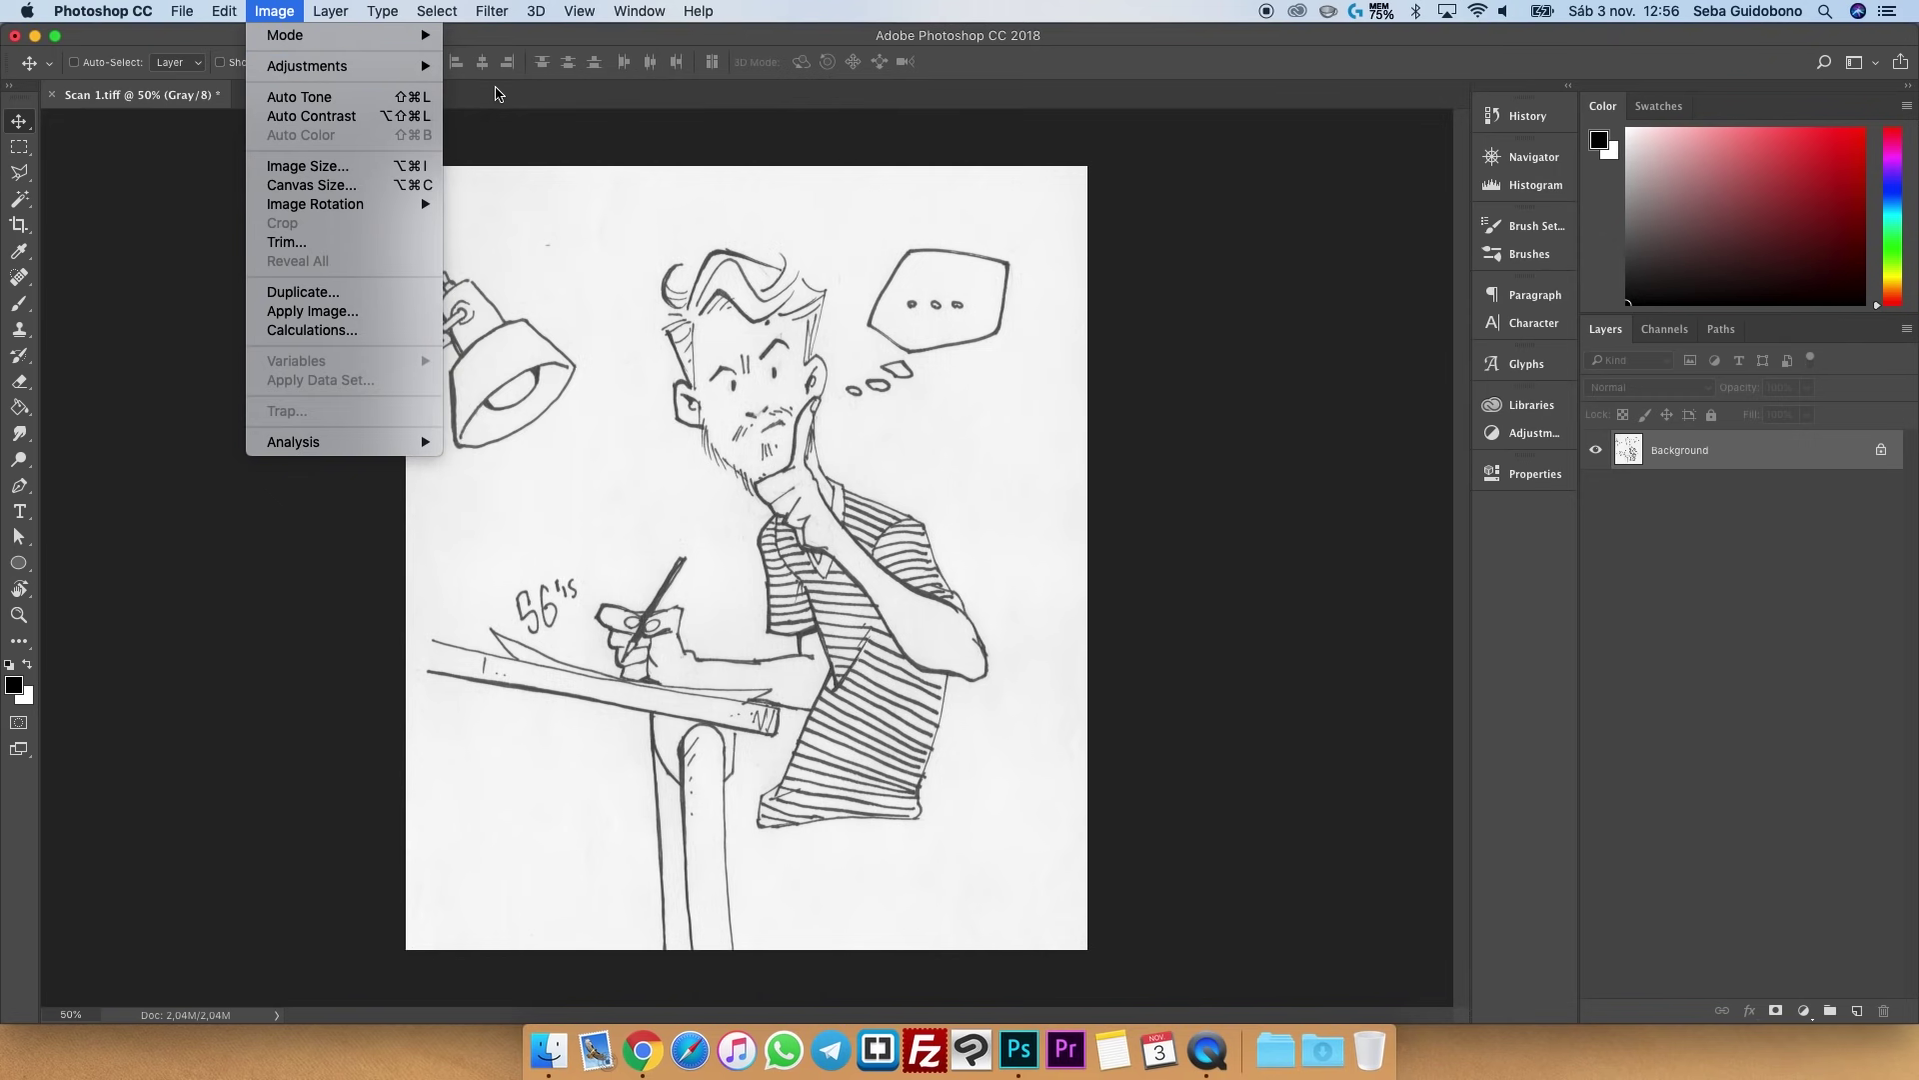
key(super+l)
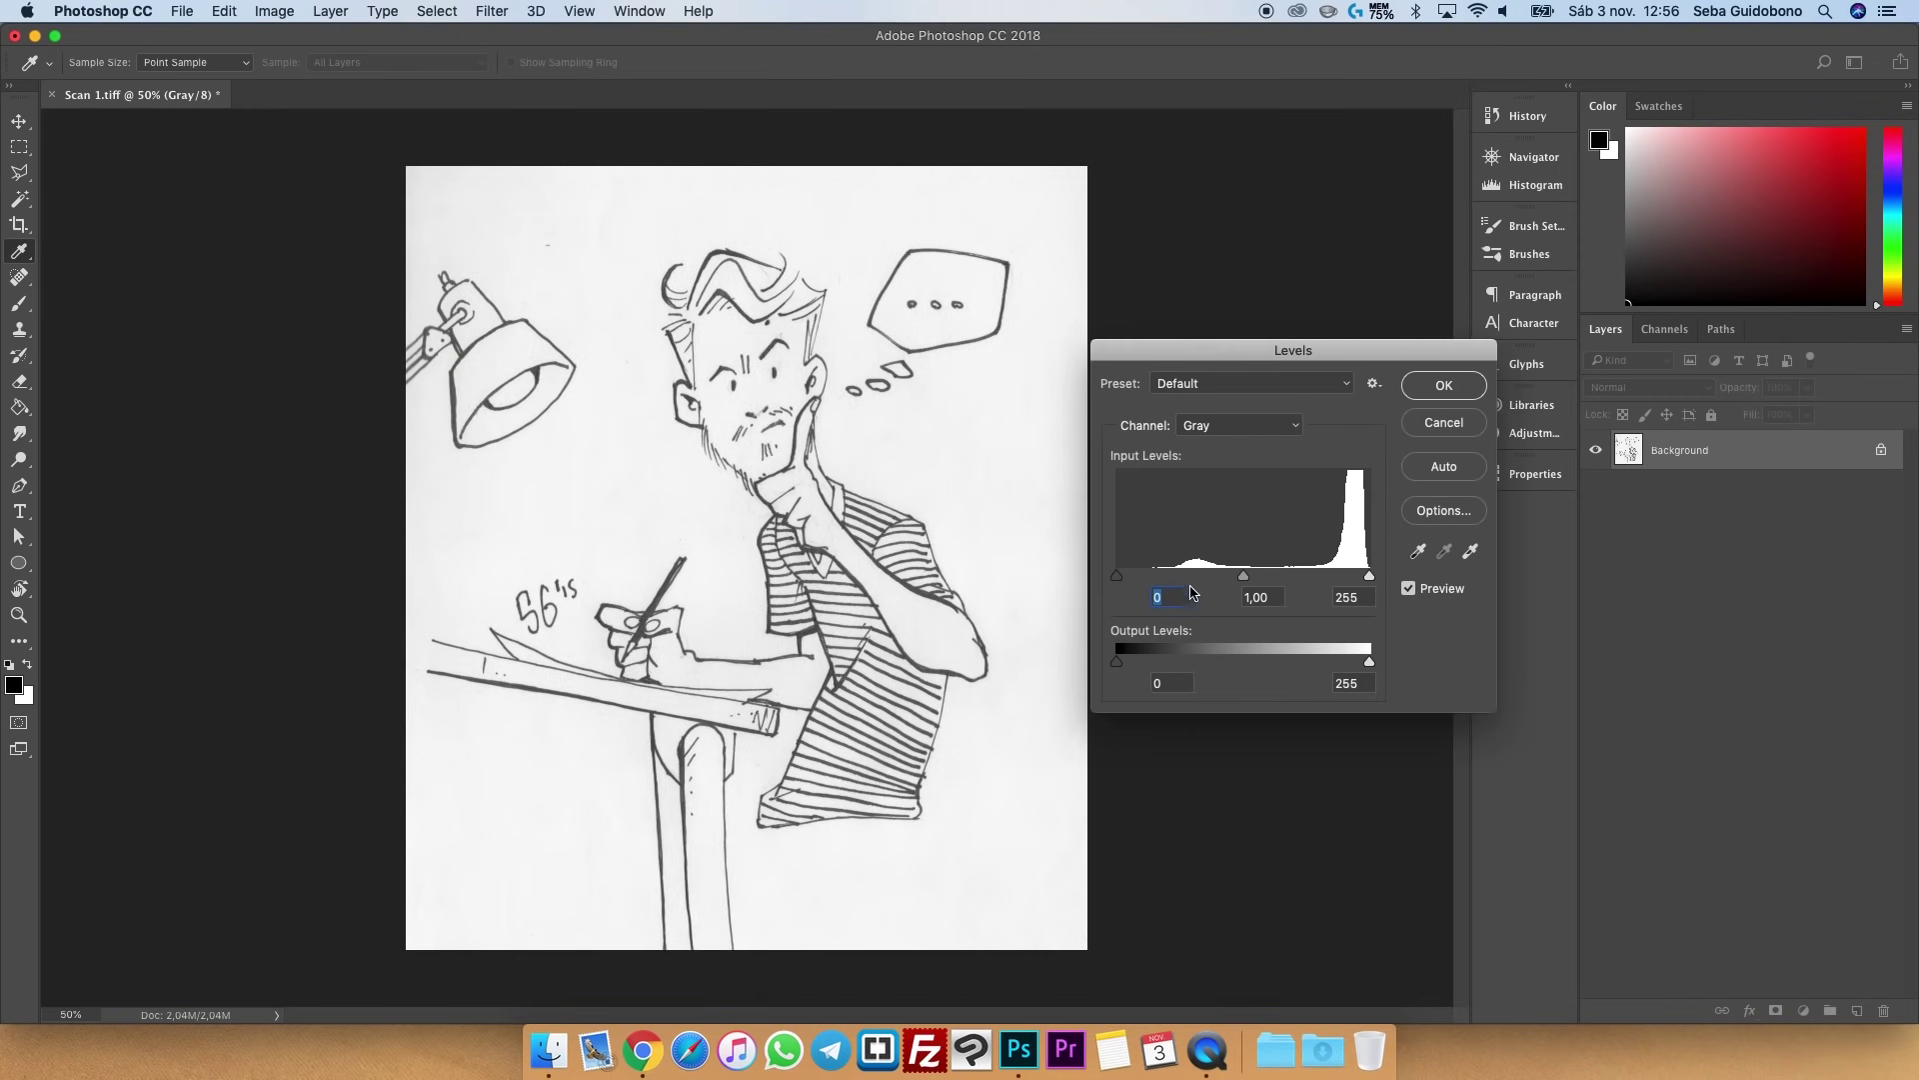
drag(1256, 364, 1190, 488)
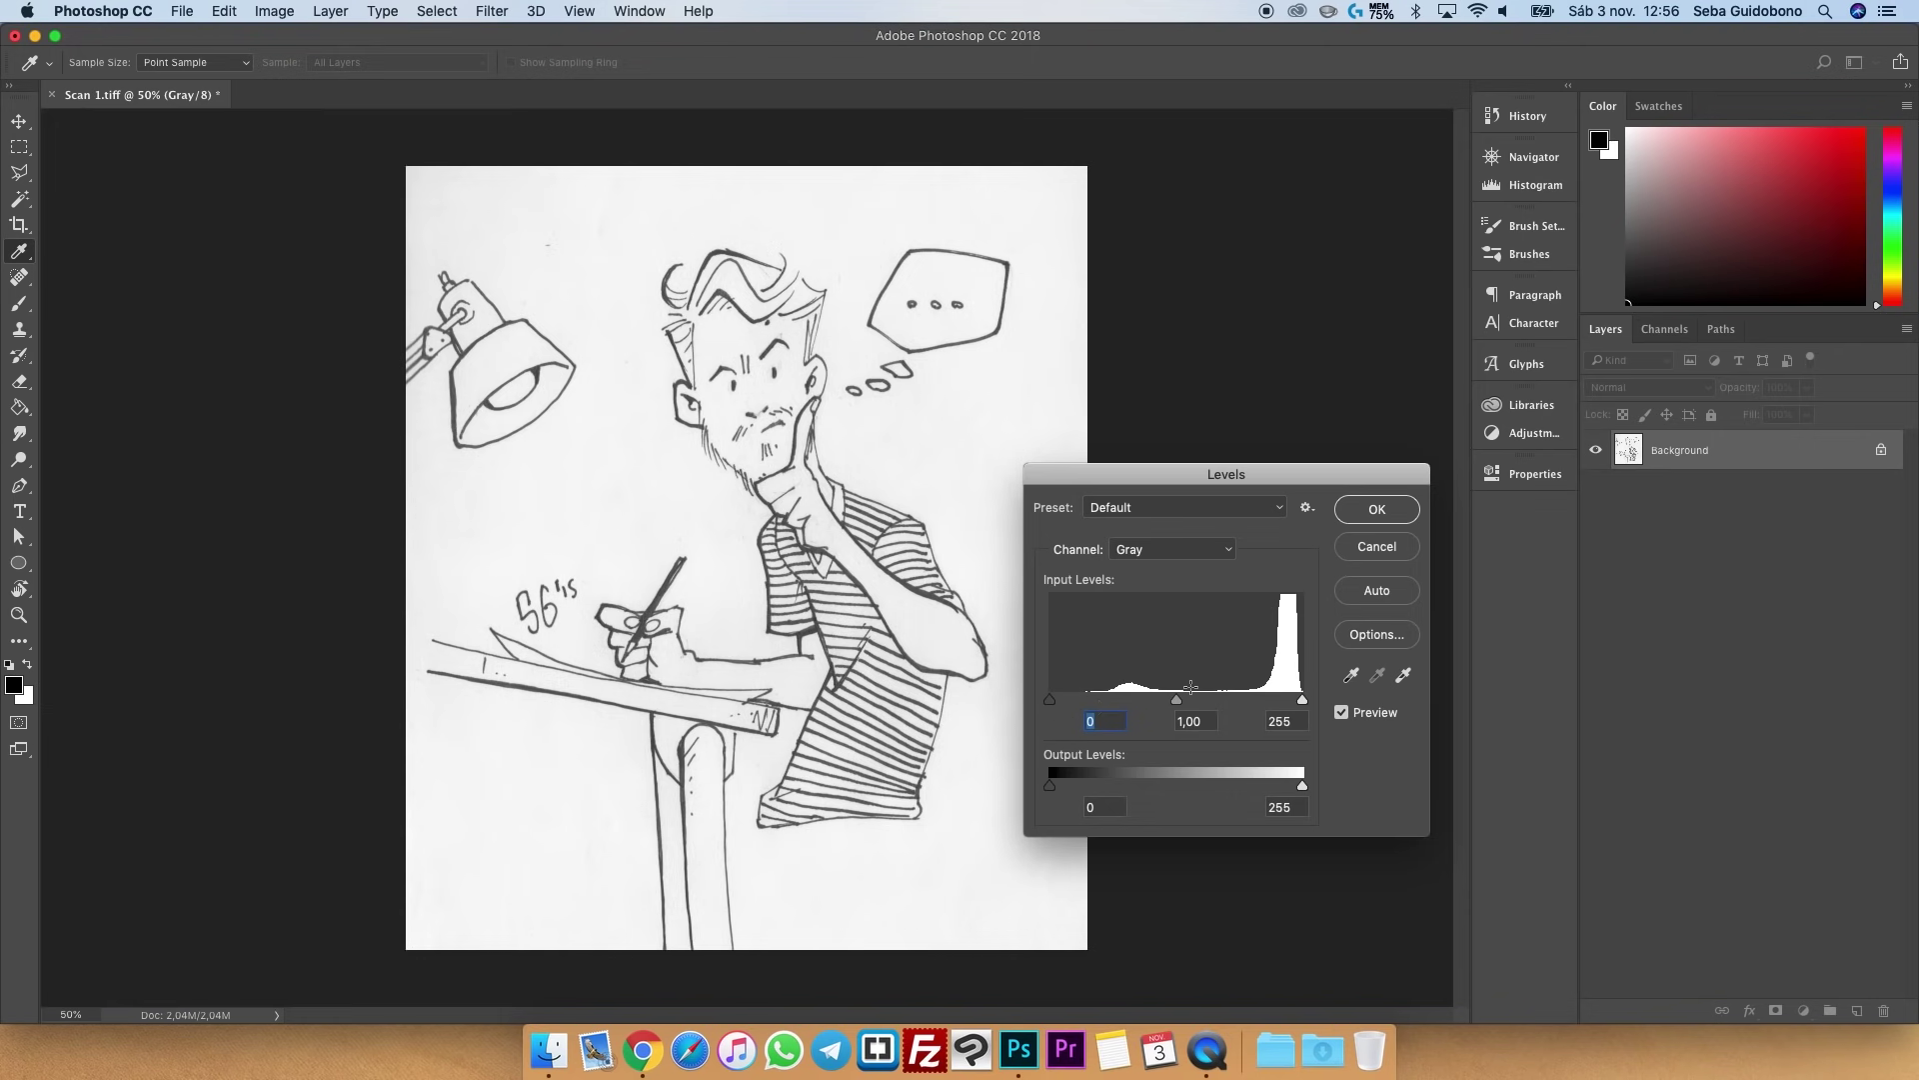
drag(1057, 705, 1052, 716)
drag(1054, 707, 1041, 707)
mouse_move(1058, 707)
mouse_down()
mouse_move(1077, 707)
mouse_move(1016, 710)
mouse_up()
drag(1051, 702, 1082, 703)
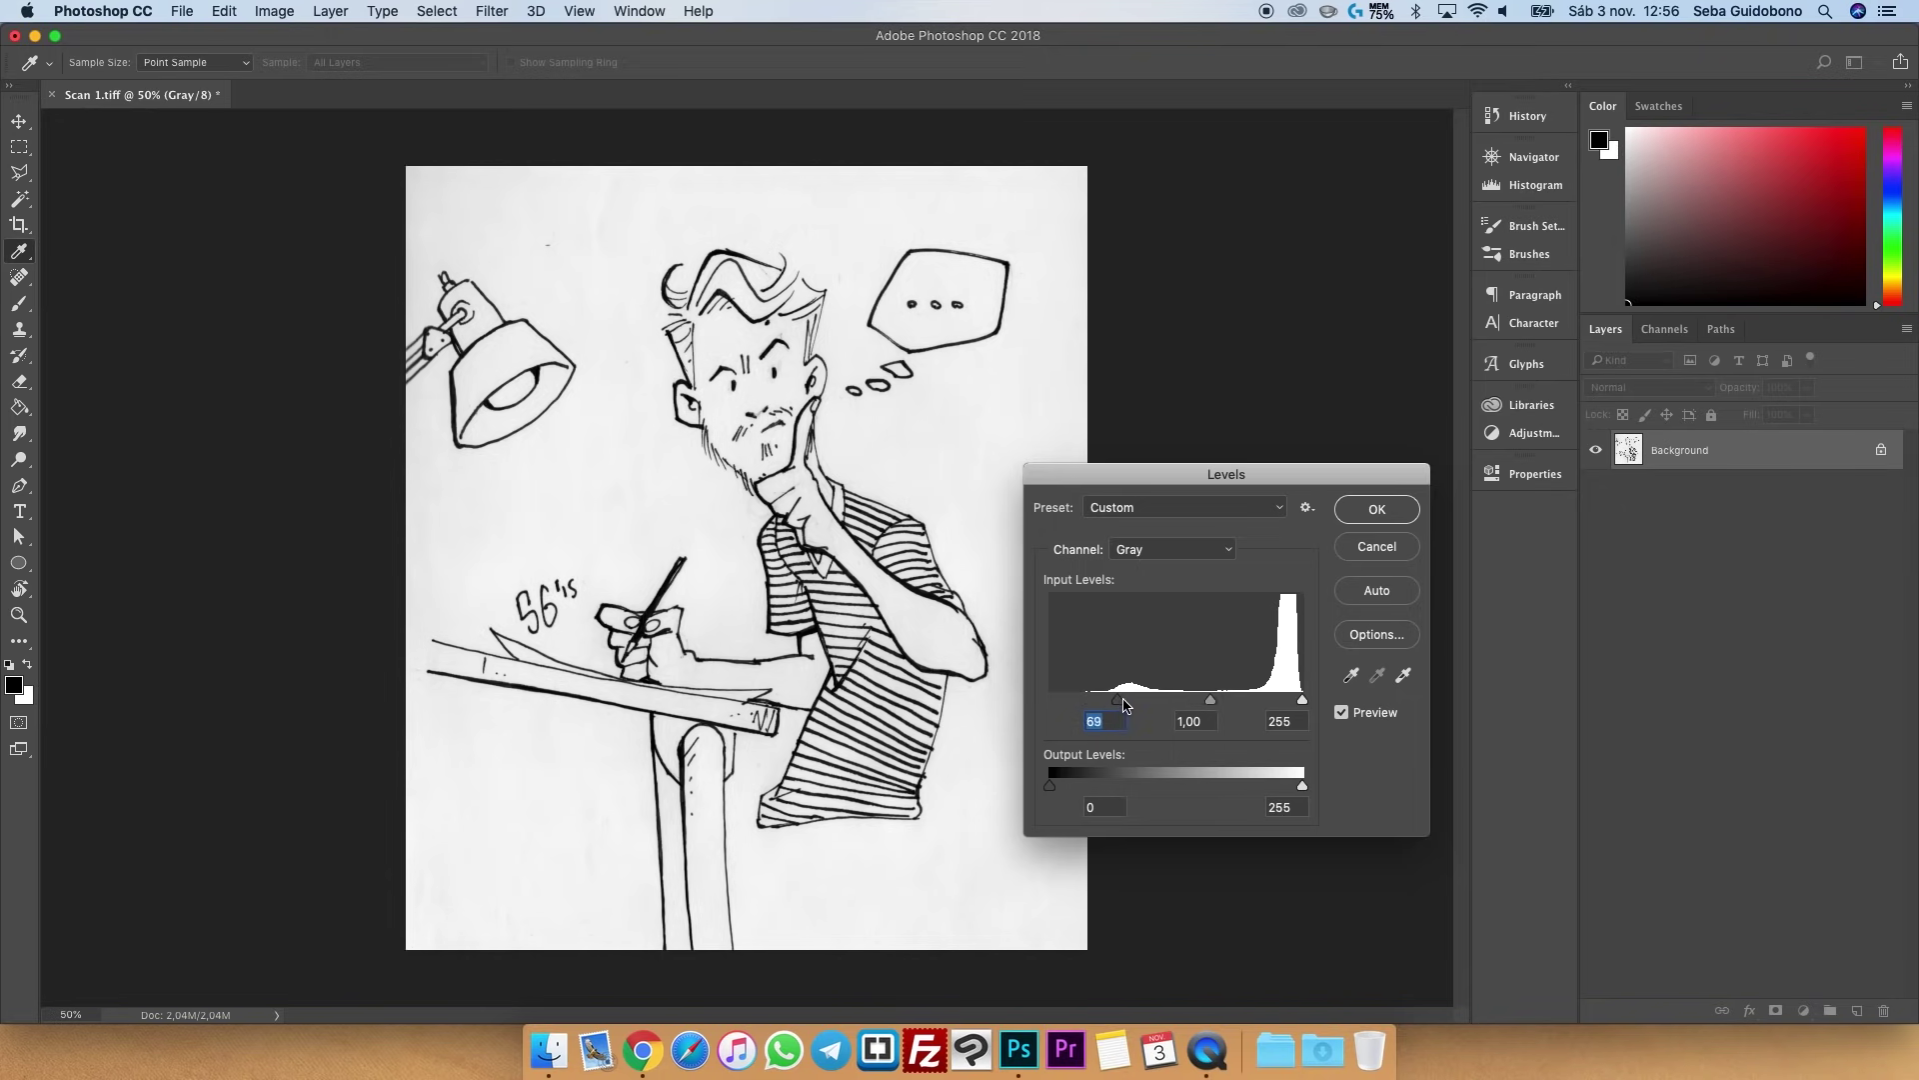
mouse_move(1090, 702)
mouse_down()
mouse_move(1289, 706)
mouse_move(1204, 722)
mouse_move(1084, 700)
mouse_move(1176, 700)
mouse_up()
- Lower the white point and tune midtones, applying Levels at 61, 0,60, 200
mouse_move(1301, 699)
mouse_down()
mouse_move(1232, 700)
mouse_move(1325, 706)
mouse_up()
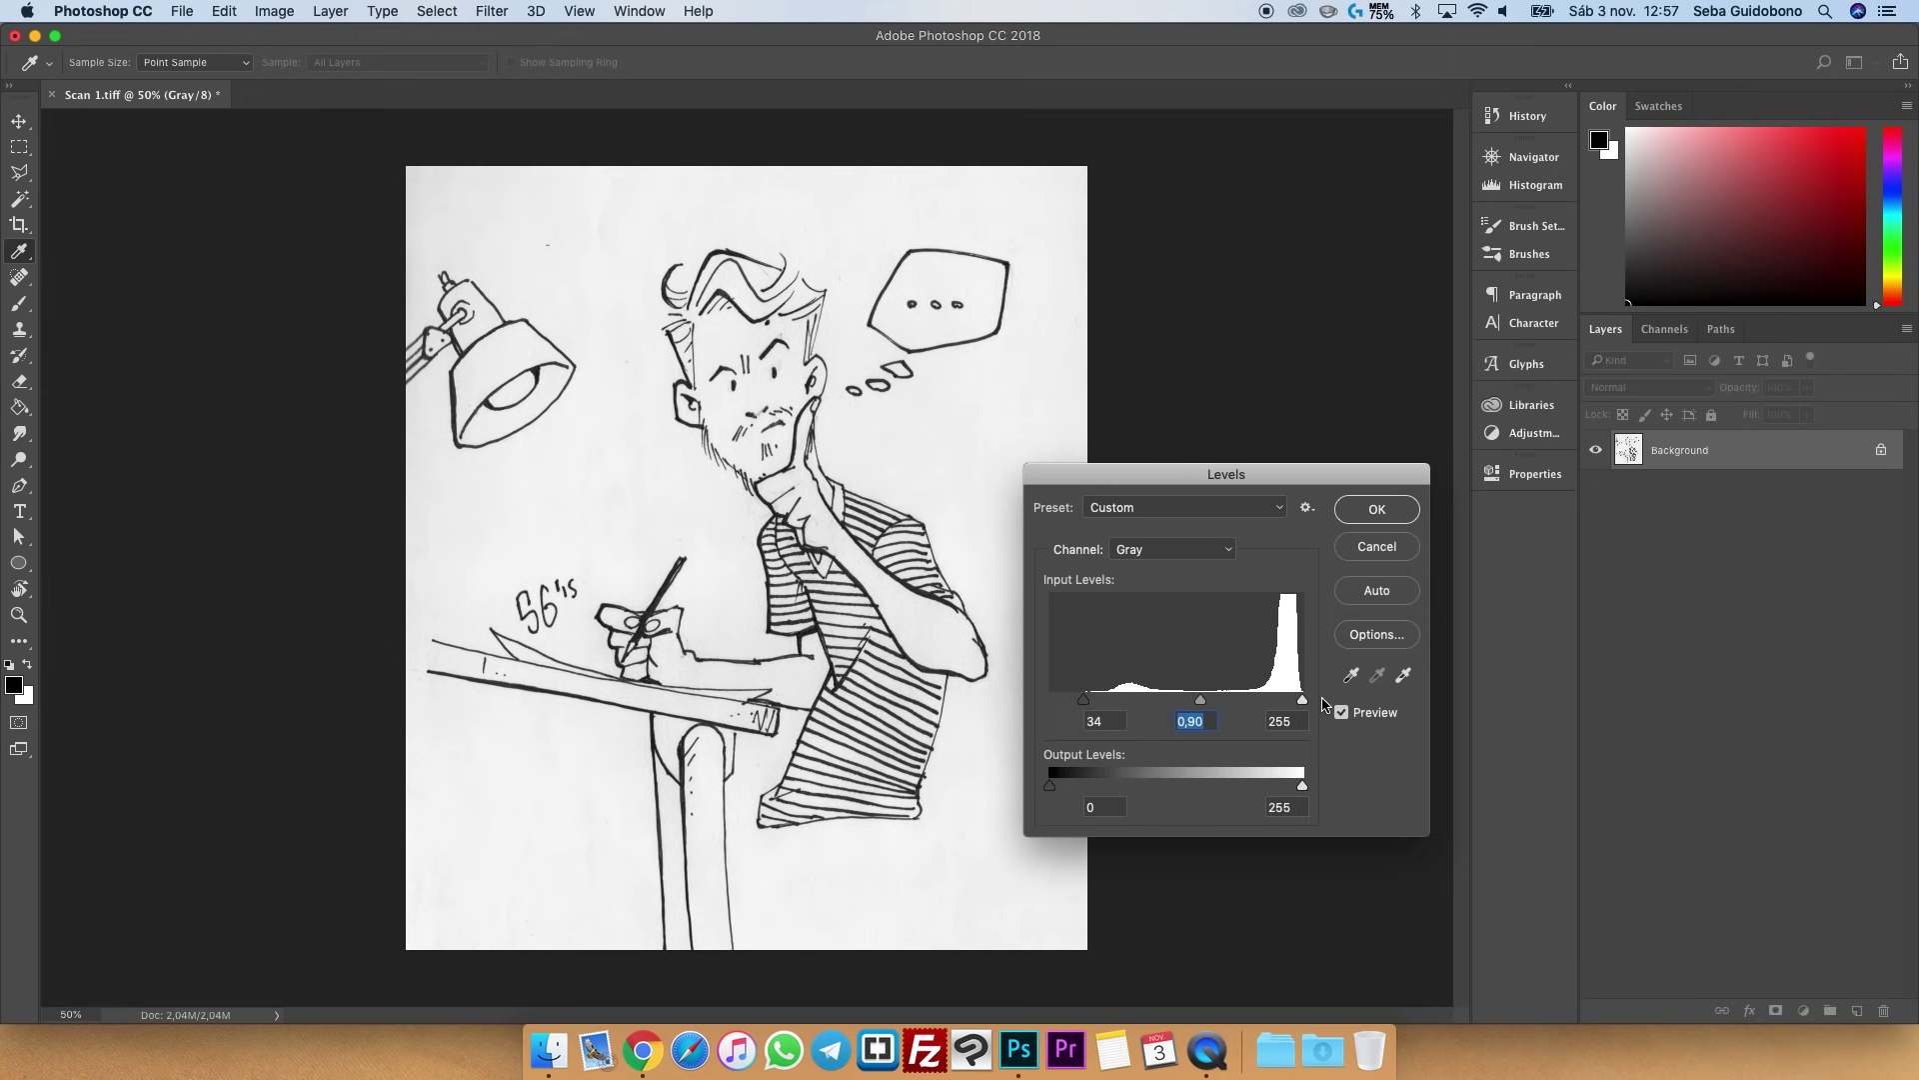
click(1303, 703)
drag(1303, 701, 1227, 700)
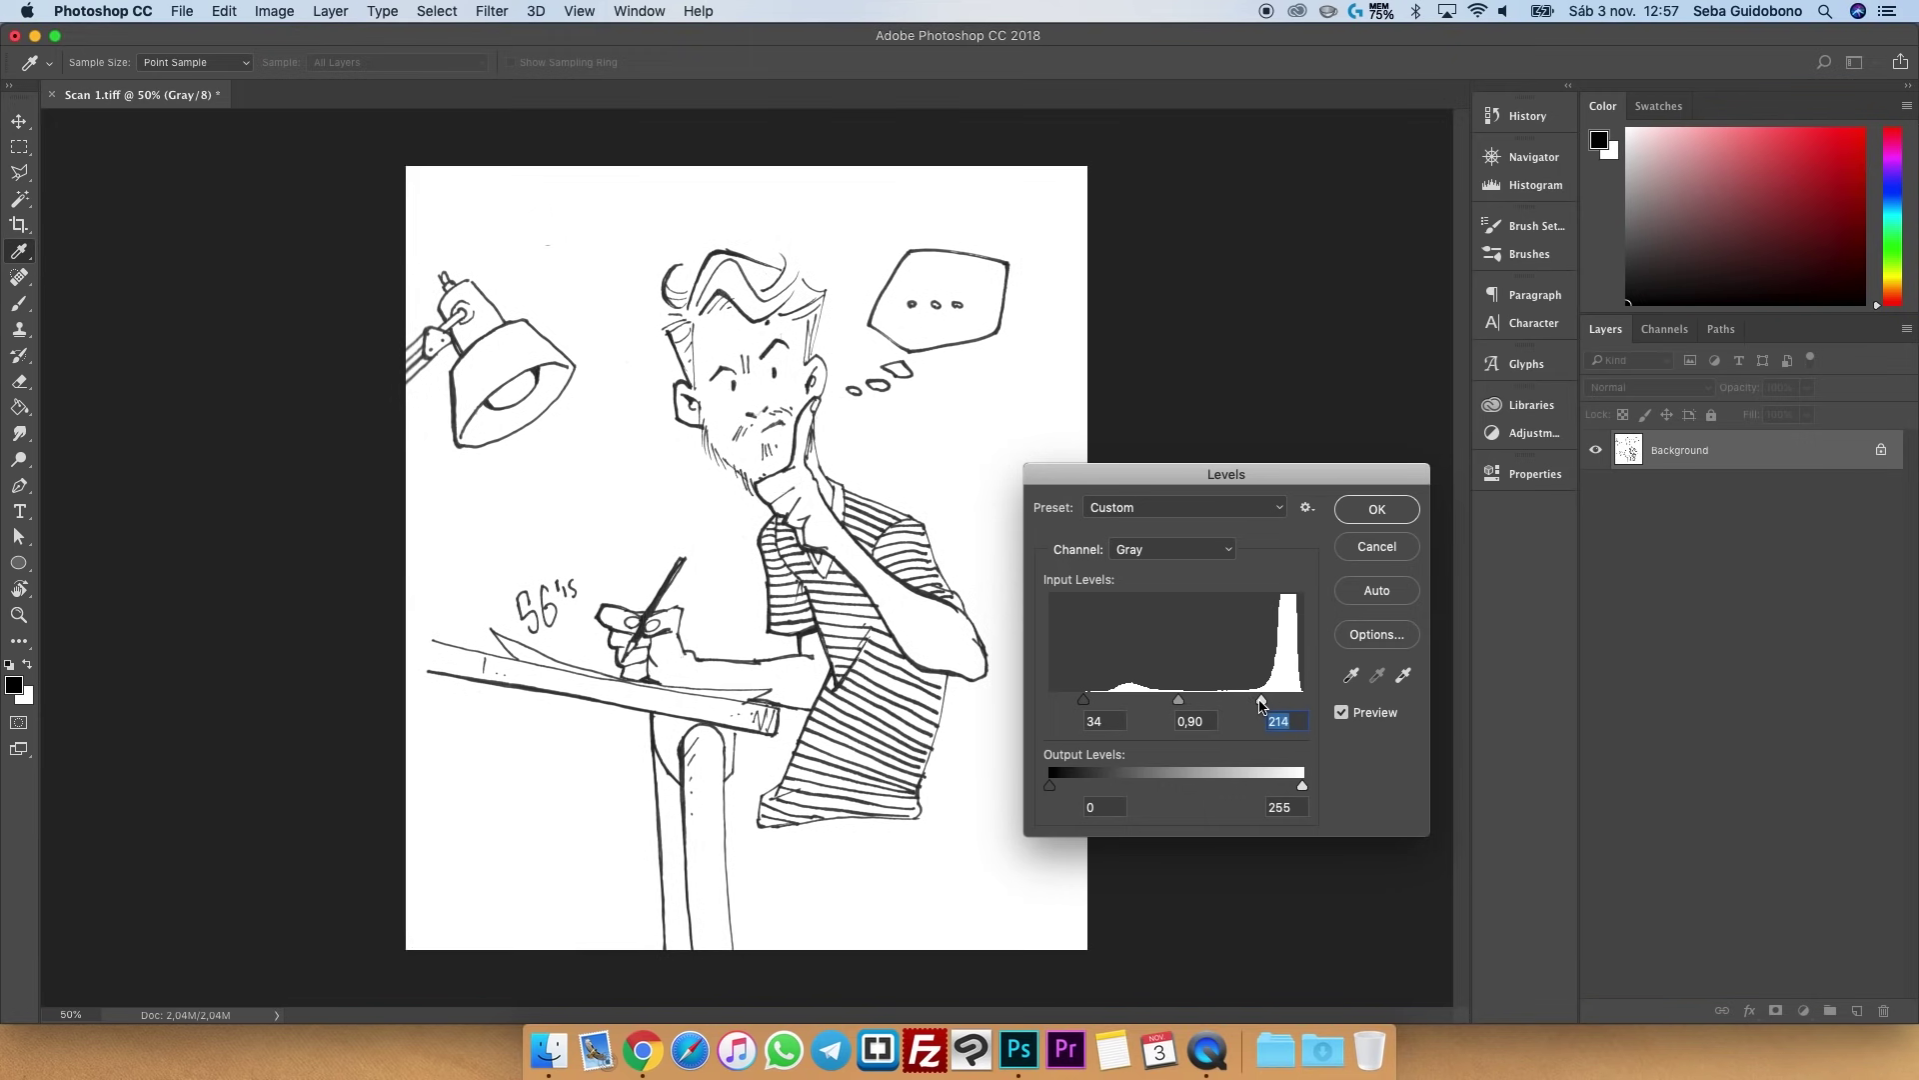
key(super+z)
drag(1302, 700, 1248, 703)
drag(1172, 699, 1217, 690)
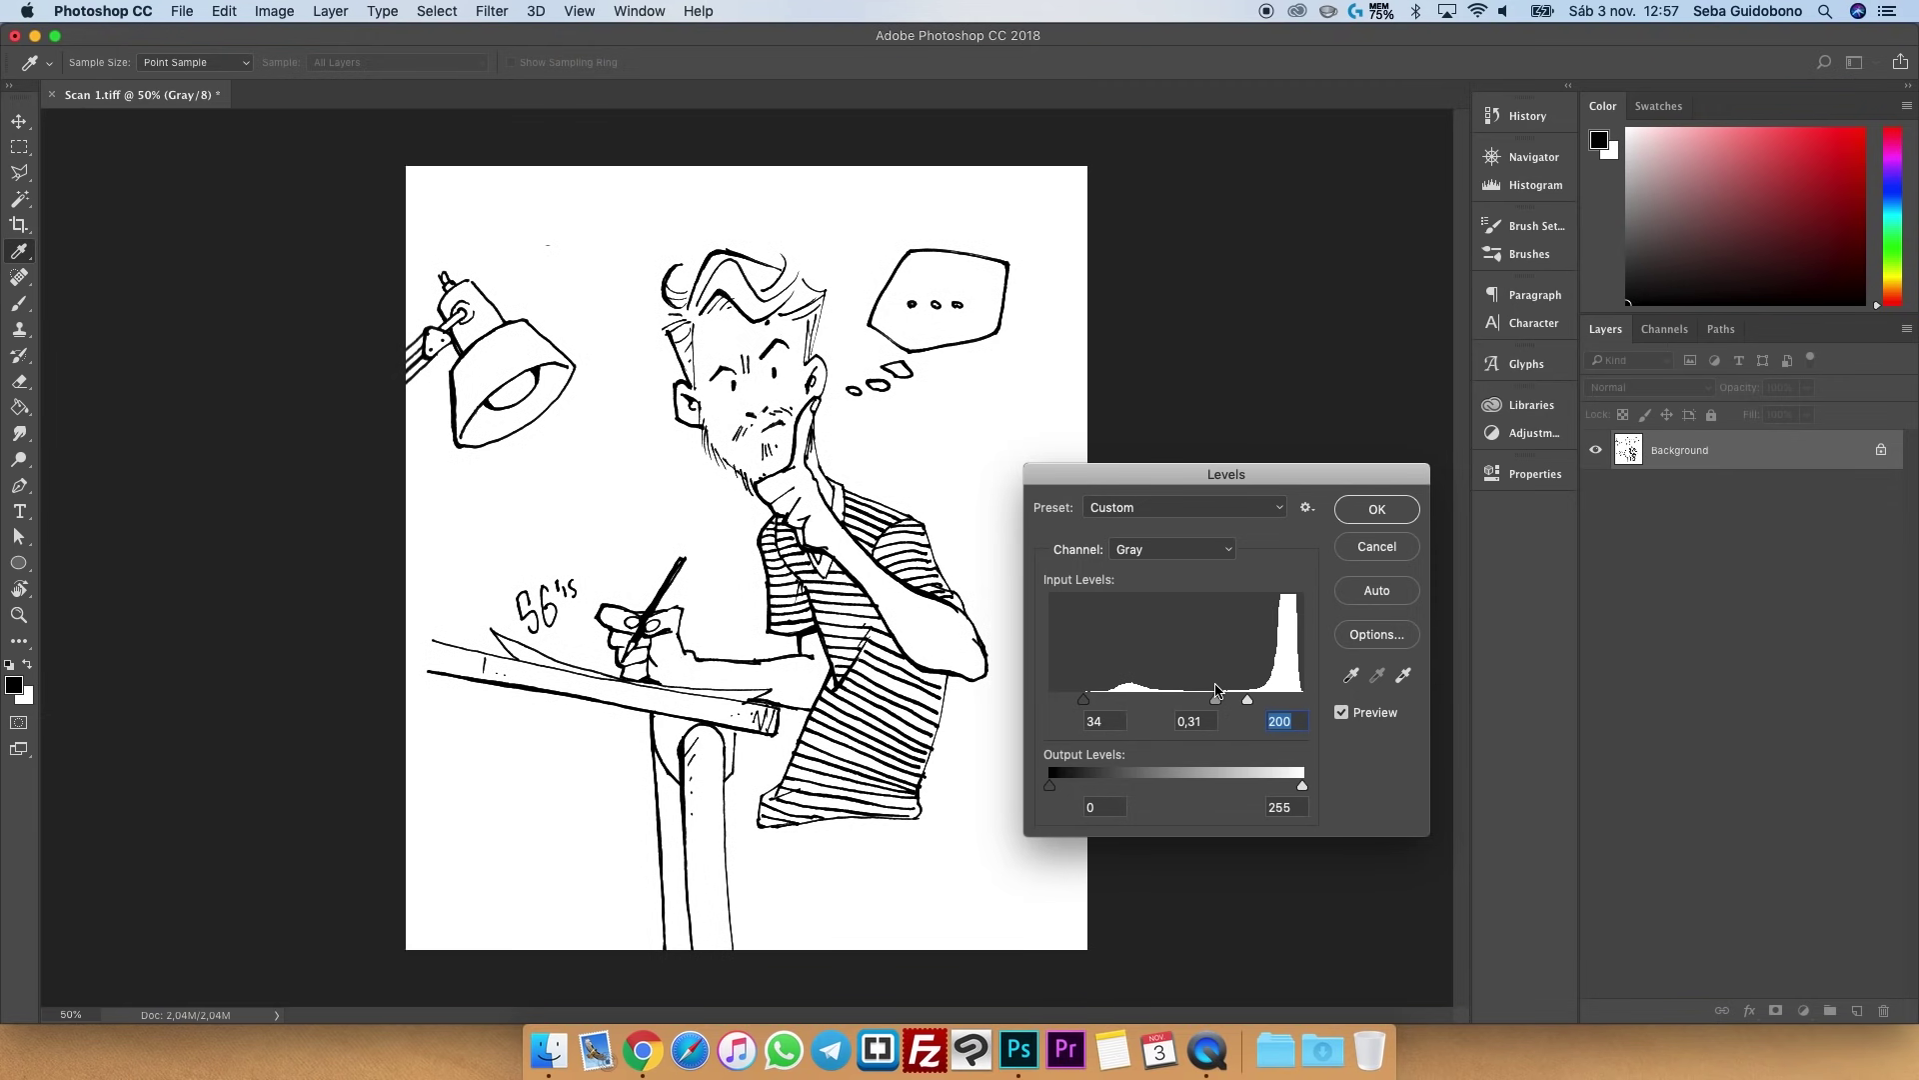
drag(1217, 689, 1212, 690)
drag(1212, 690, 1209, 699)
drag(1084, 699, 1097, 709)
drag(1096, 708, 1111, 707)
drag(1210, 699, 1196, 704)
click(1377, 509)
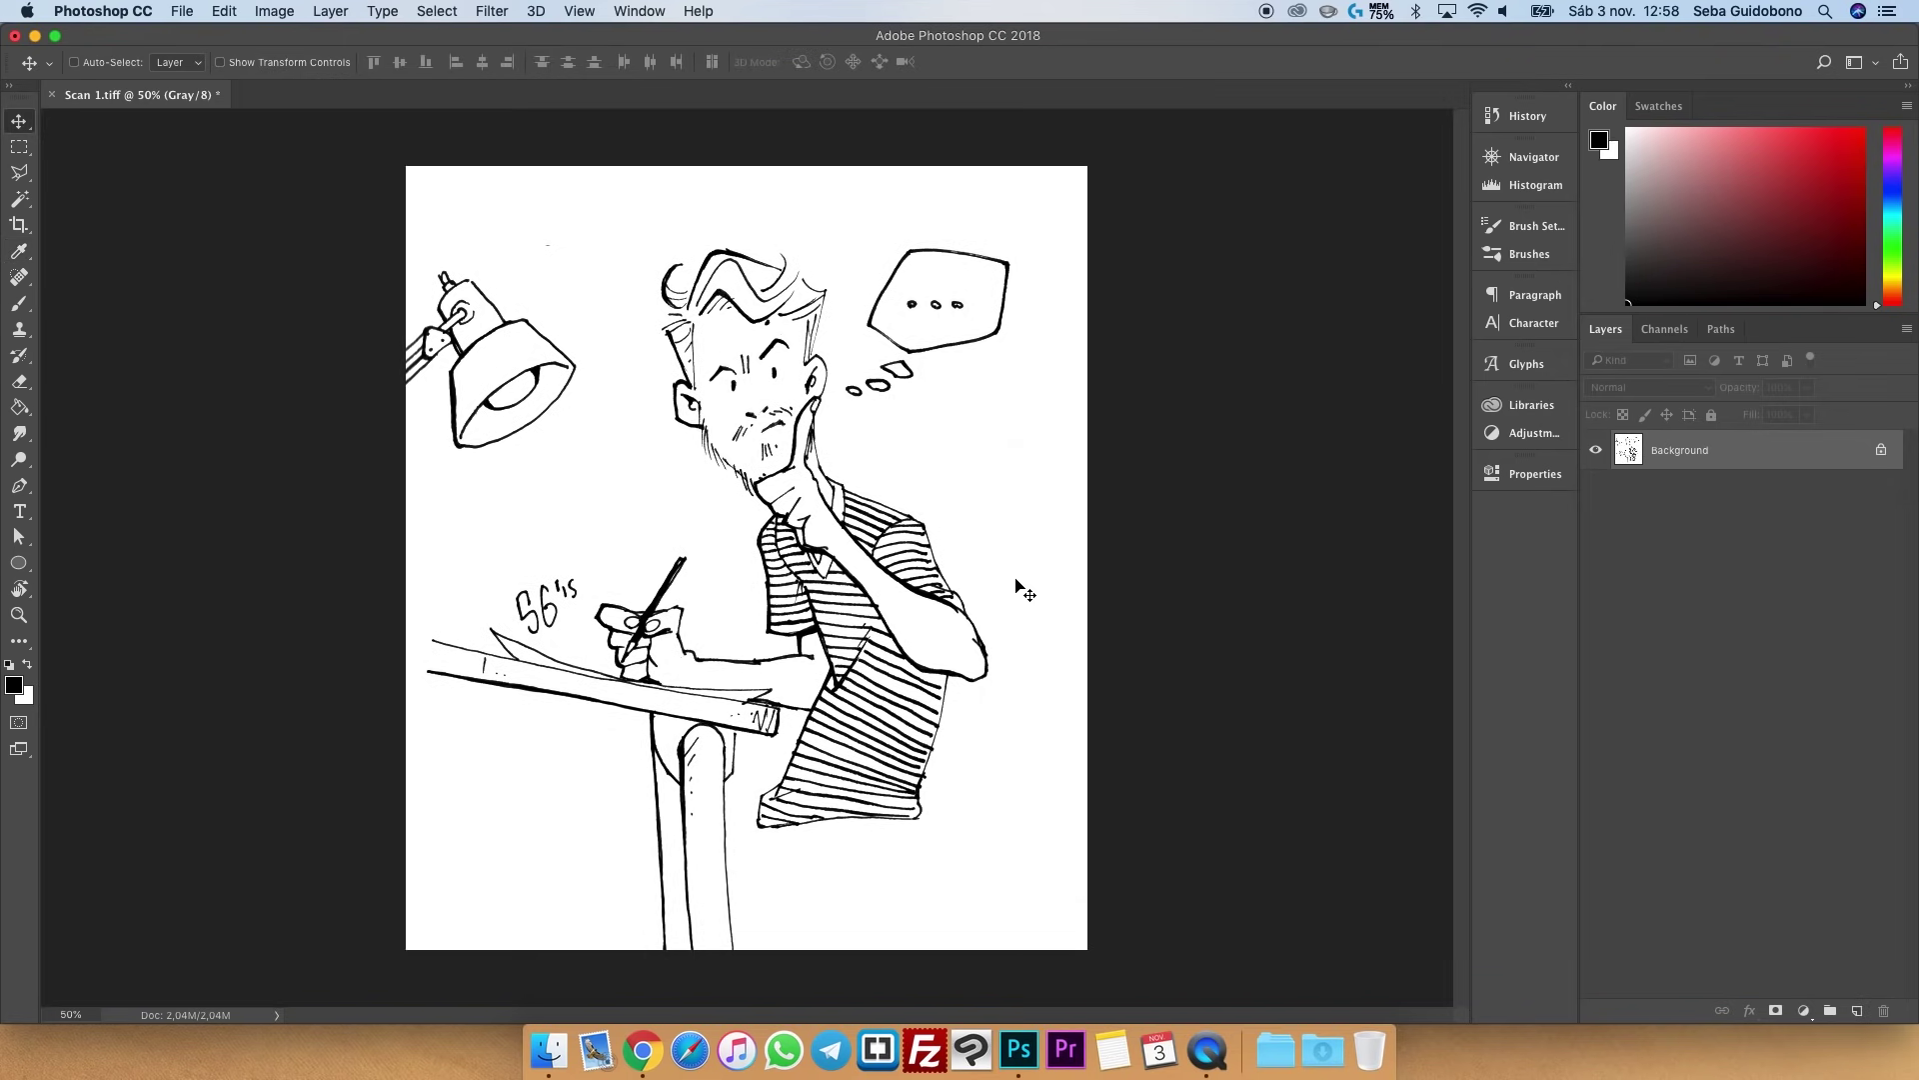
- Zoom in to inspect the face lines, then zoom back out to the whole drawing
key(z)
click(928, 574)
click(765, 404)
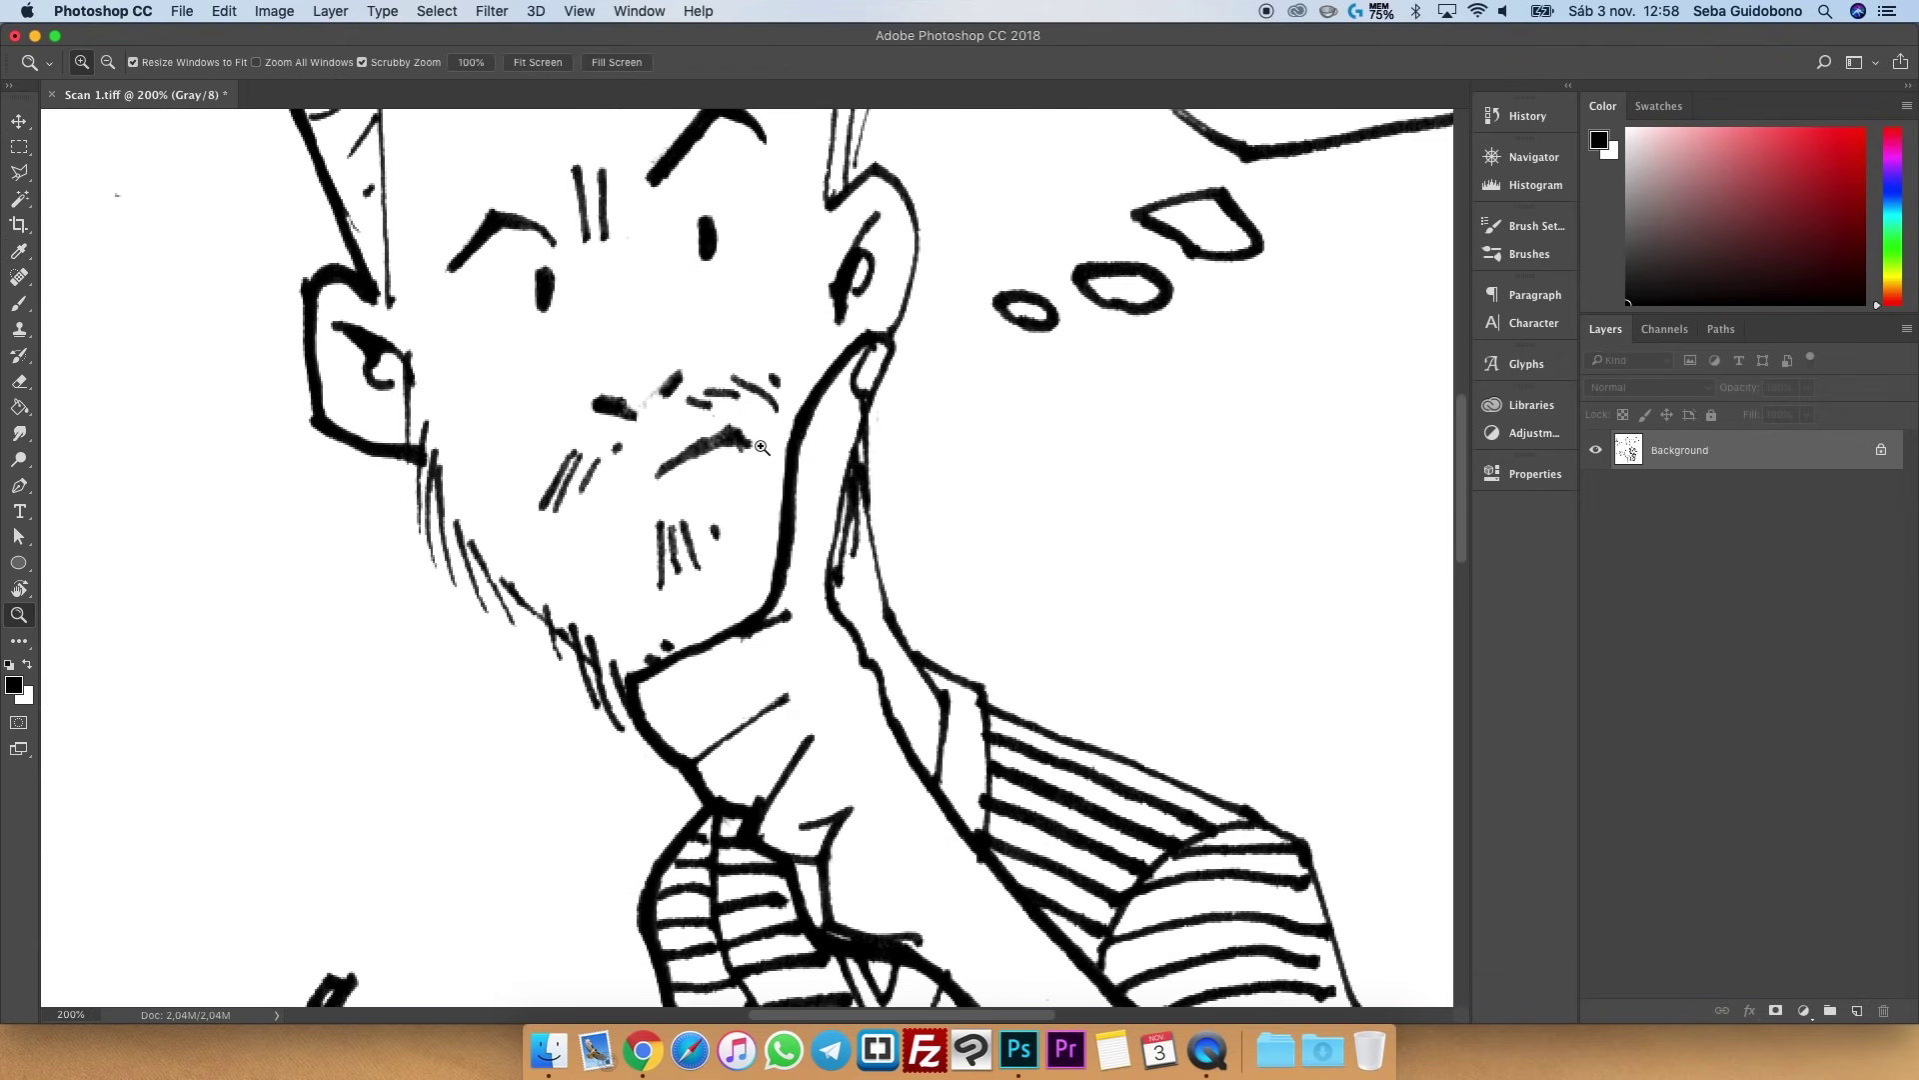
alt+click(785, 551)
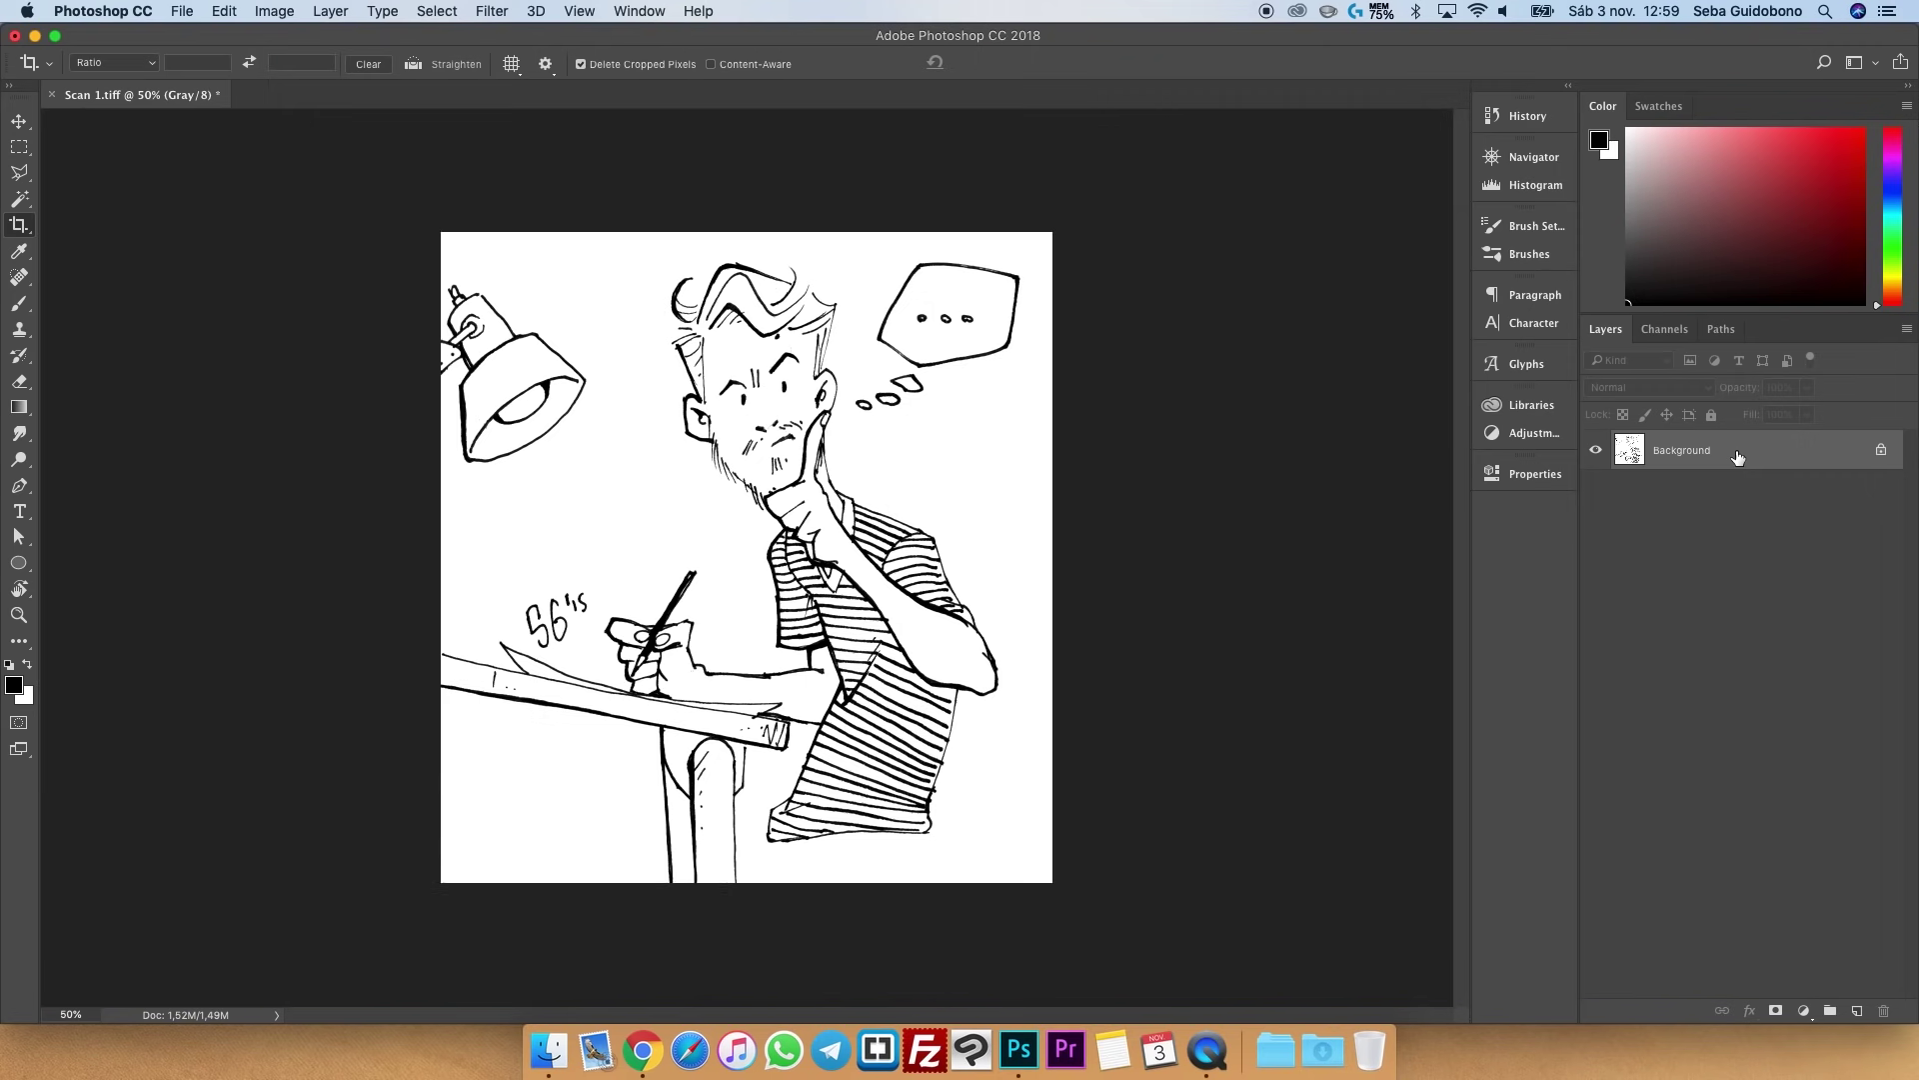
- Turn the Background into a Multiply layer named lineas and add a new empty layer
double_click(1737, 457)
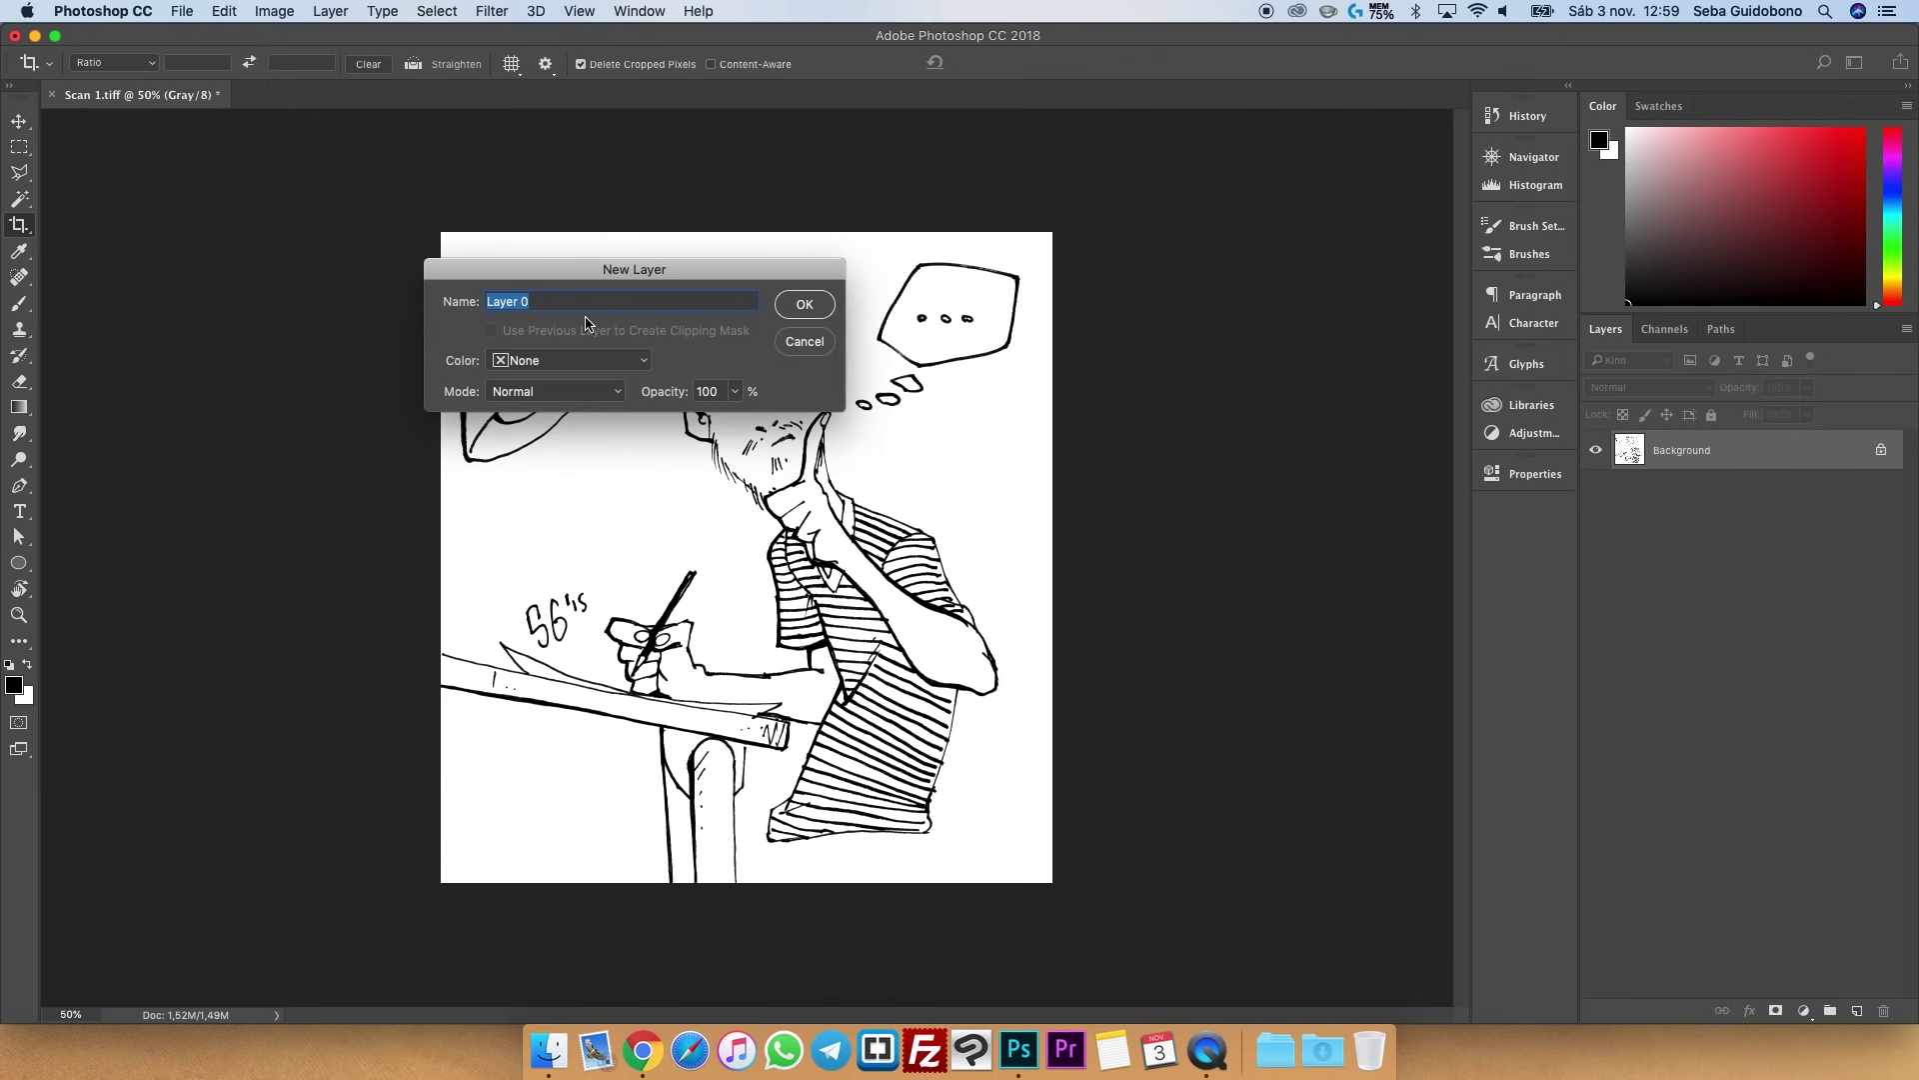
text(lineas)
key(Return)
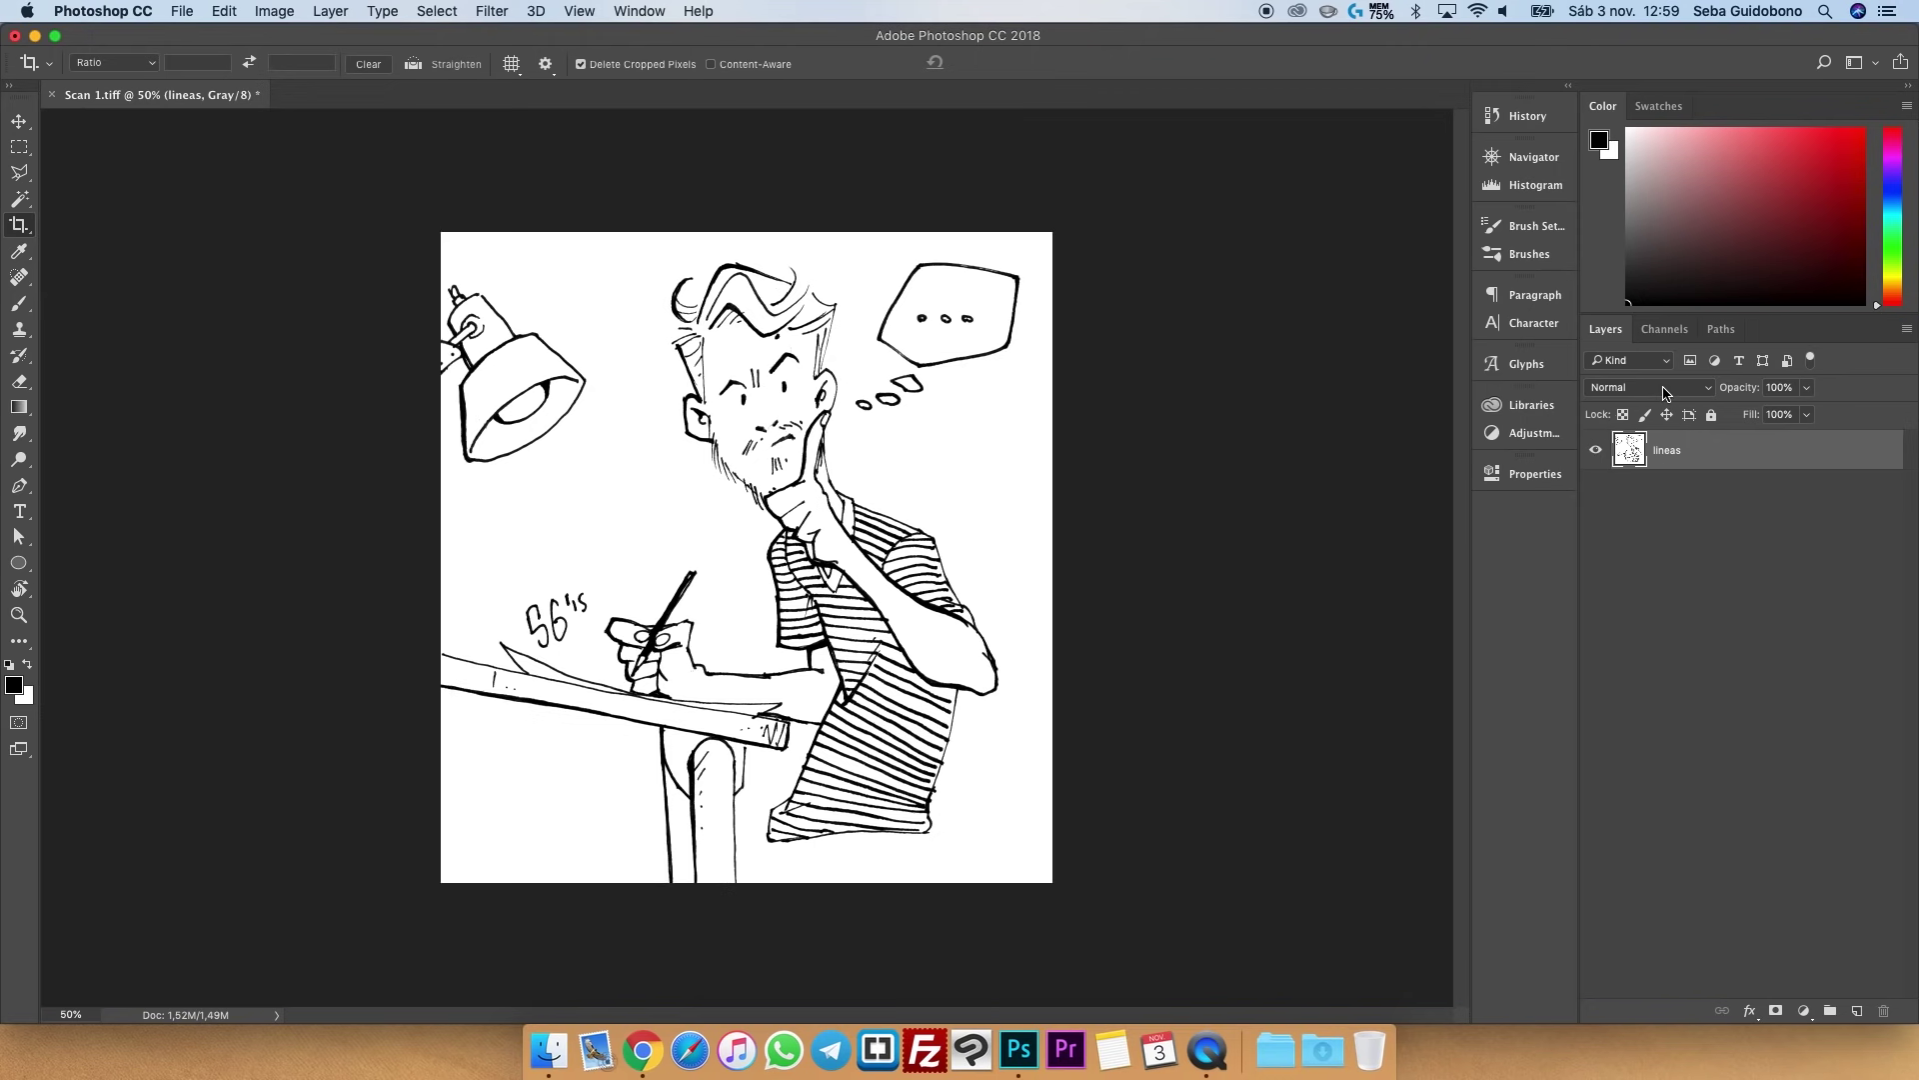
click(1664, 392)
click(1650, 440)
click(1857, 1011)
- Place Layer 1 beneath lineas and choose red as the brush foreground colour
drag(1706, 452, 1703, 498)
drag(1806, 284, 1629, 303)
key(b)
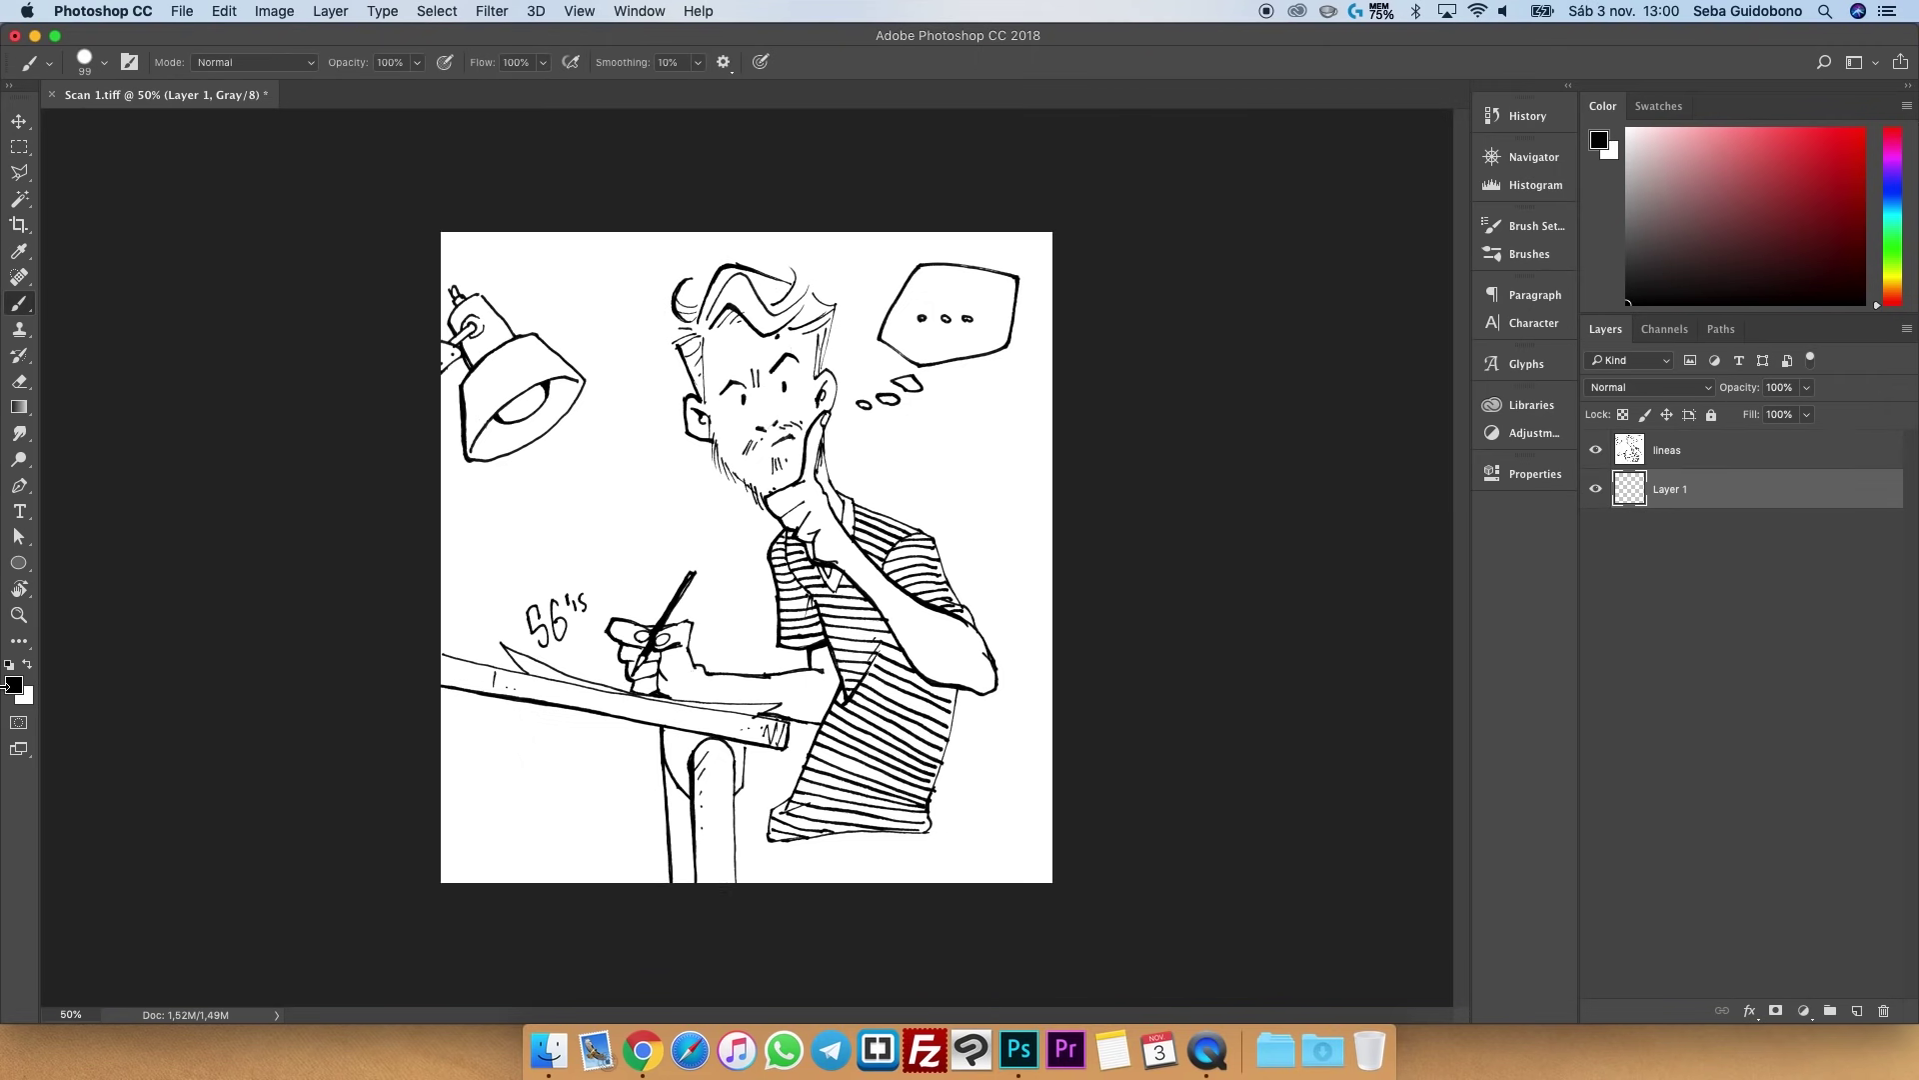
click(12, 684)
click(1491, 287)
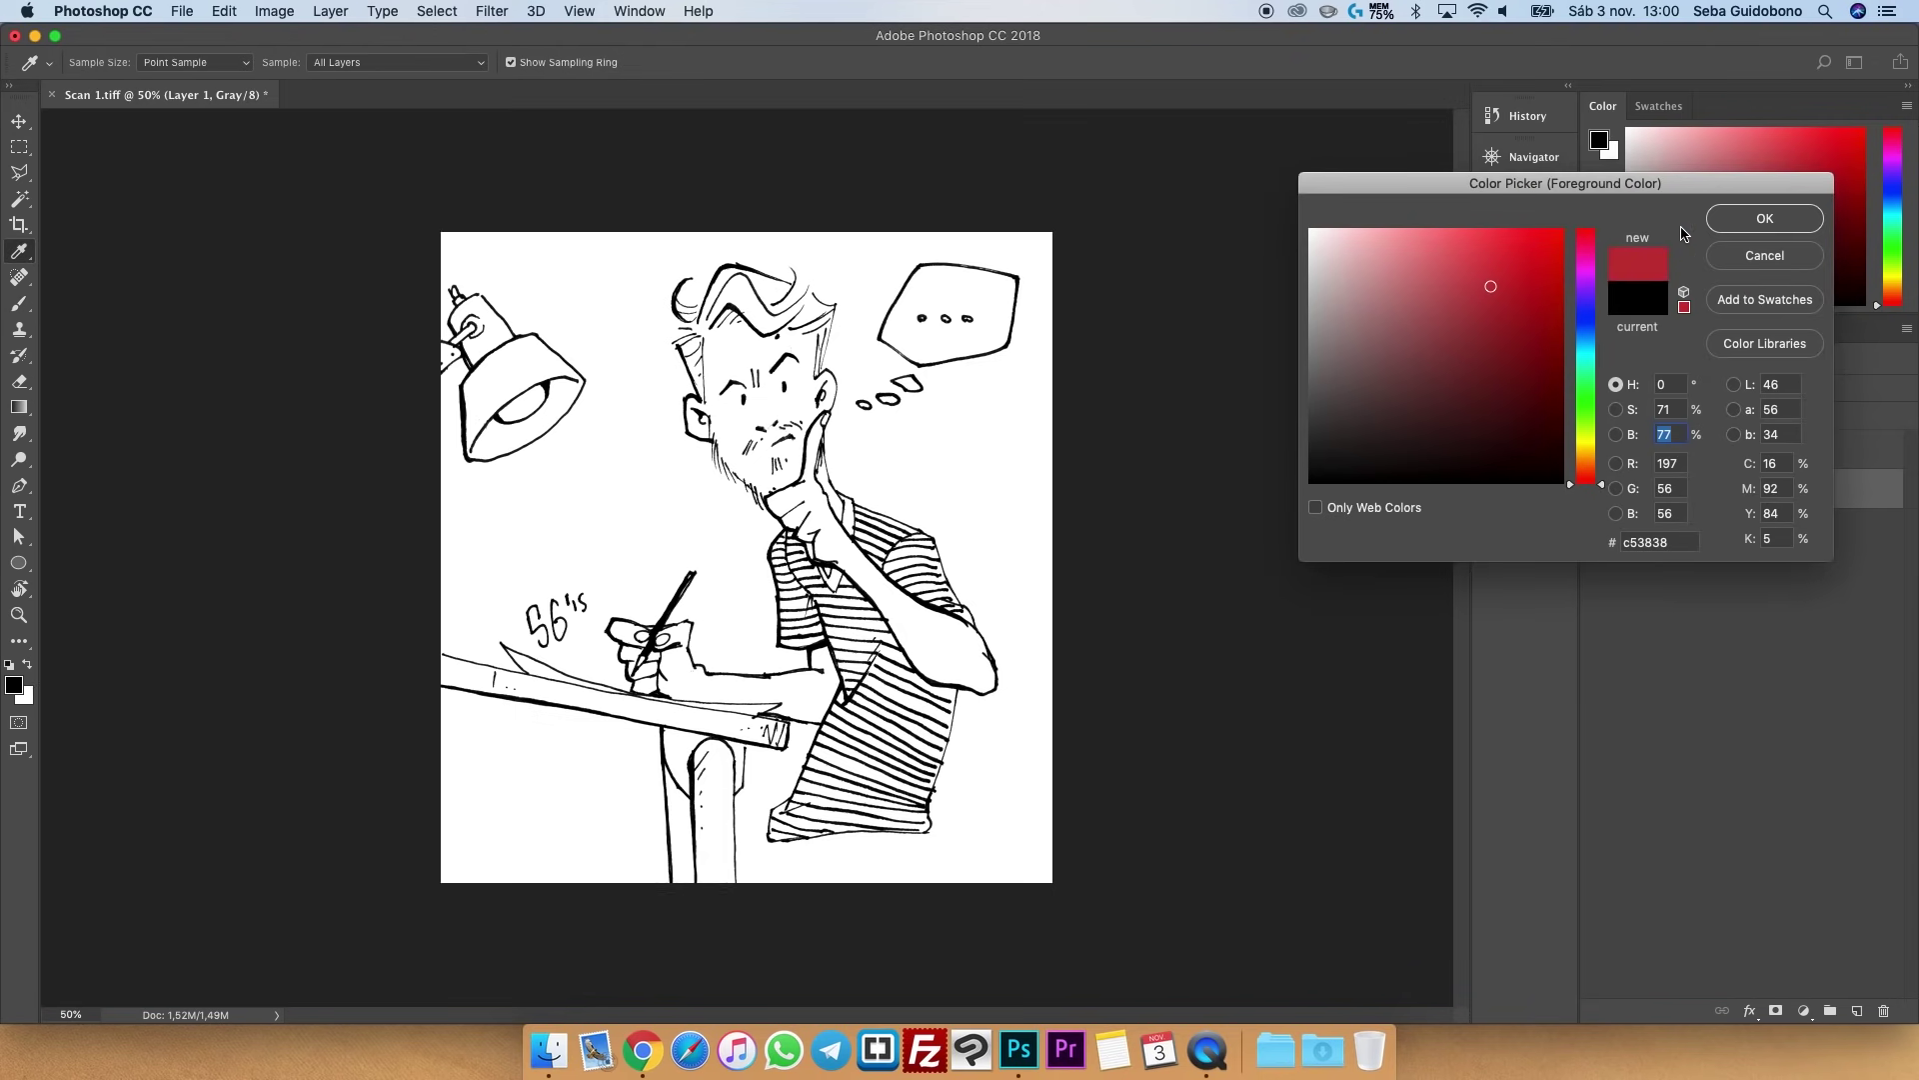
click(1746, 220)
- Paint and undo a test stroke across the chin, then view the image colour mode options
drag(717, 499, 847, 501)
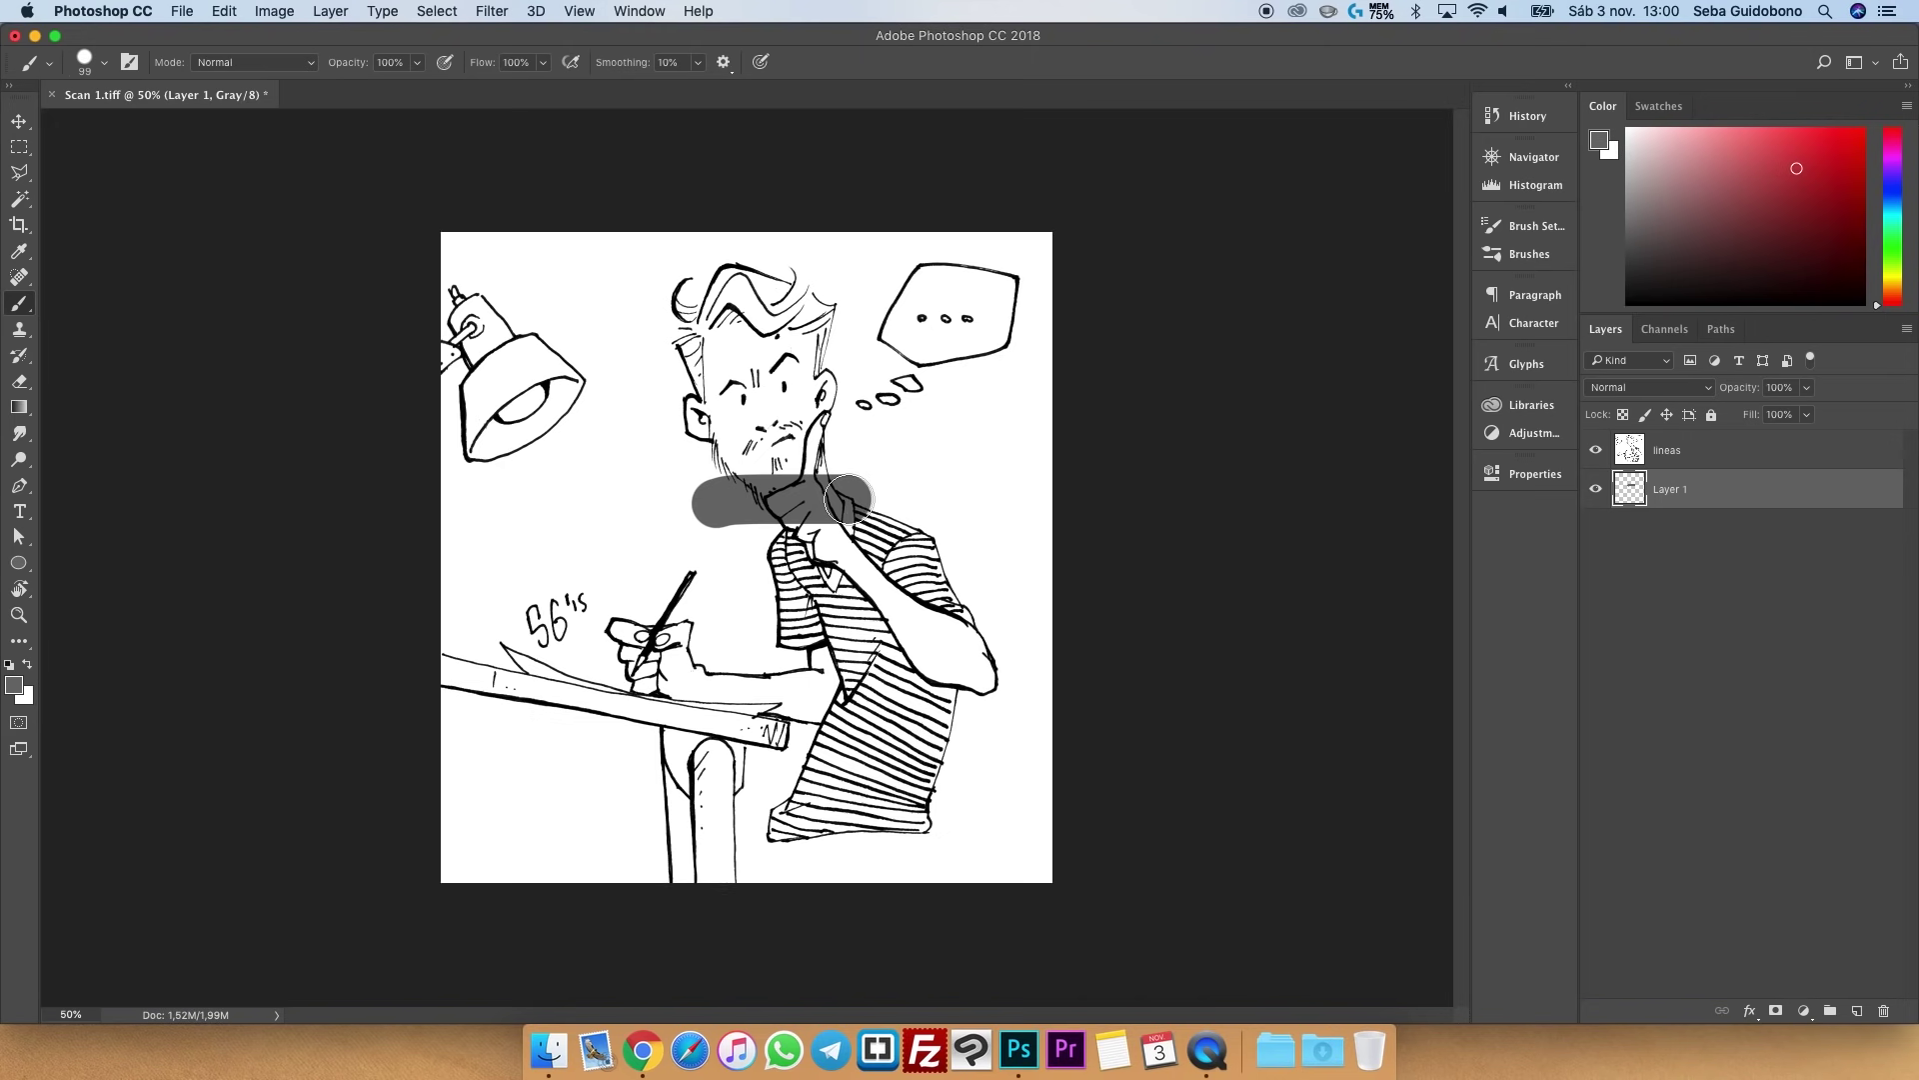
key(ctrl+z)
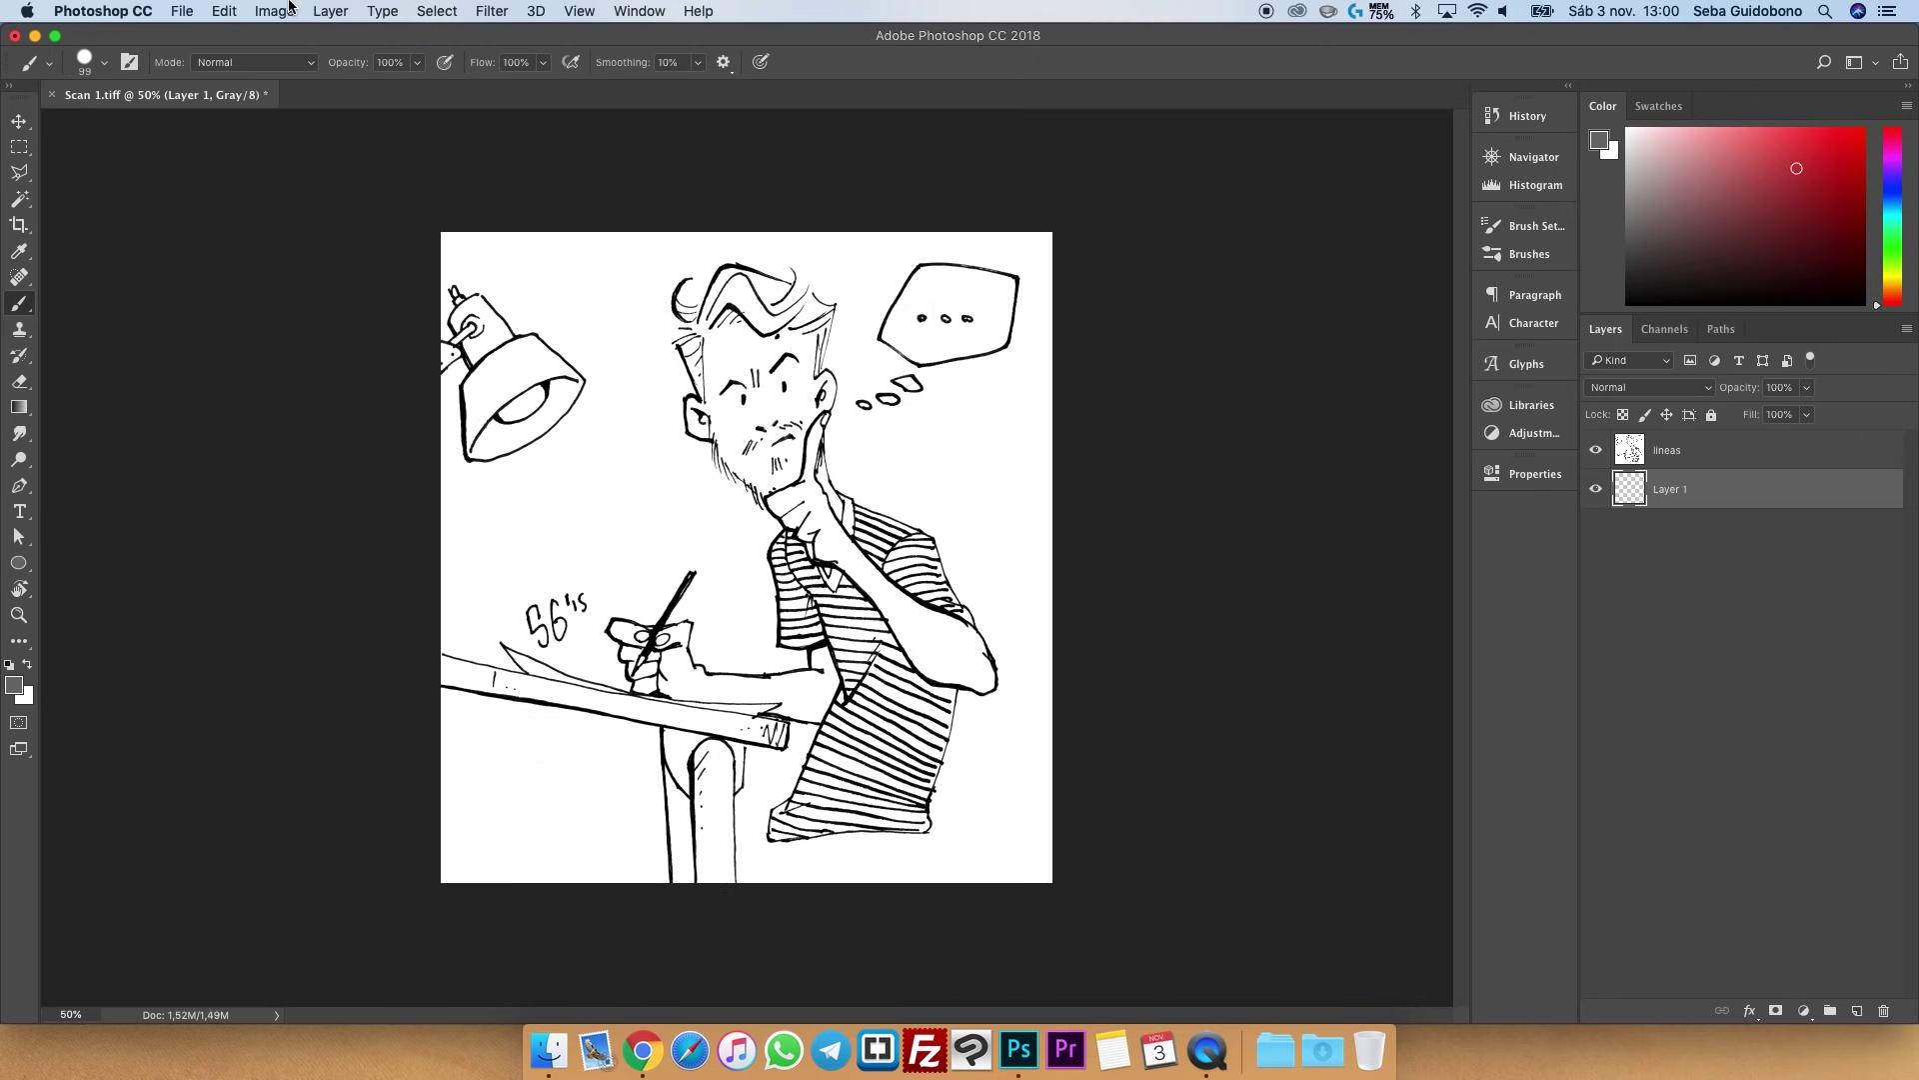
click(279, 17)
mouse_move(285, 34)
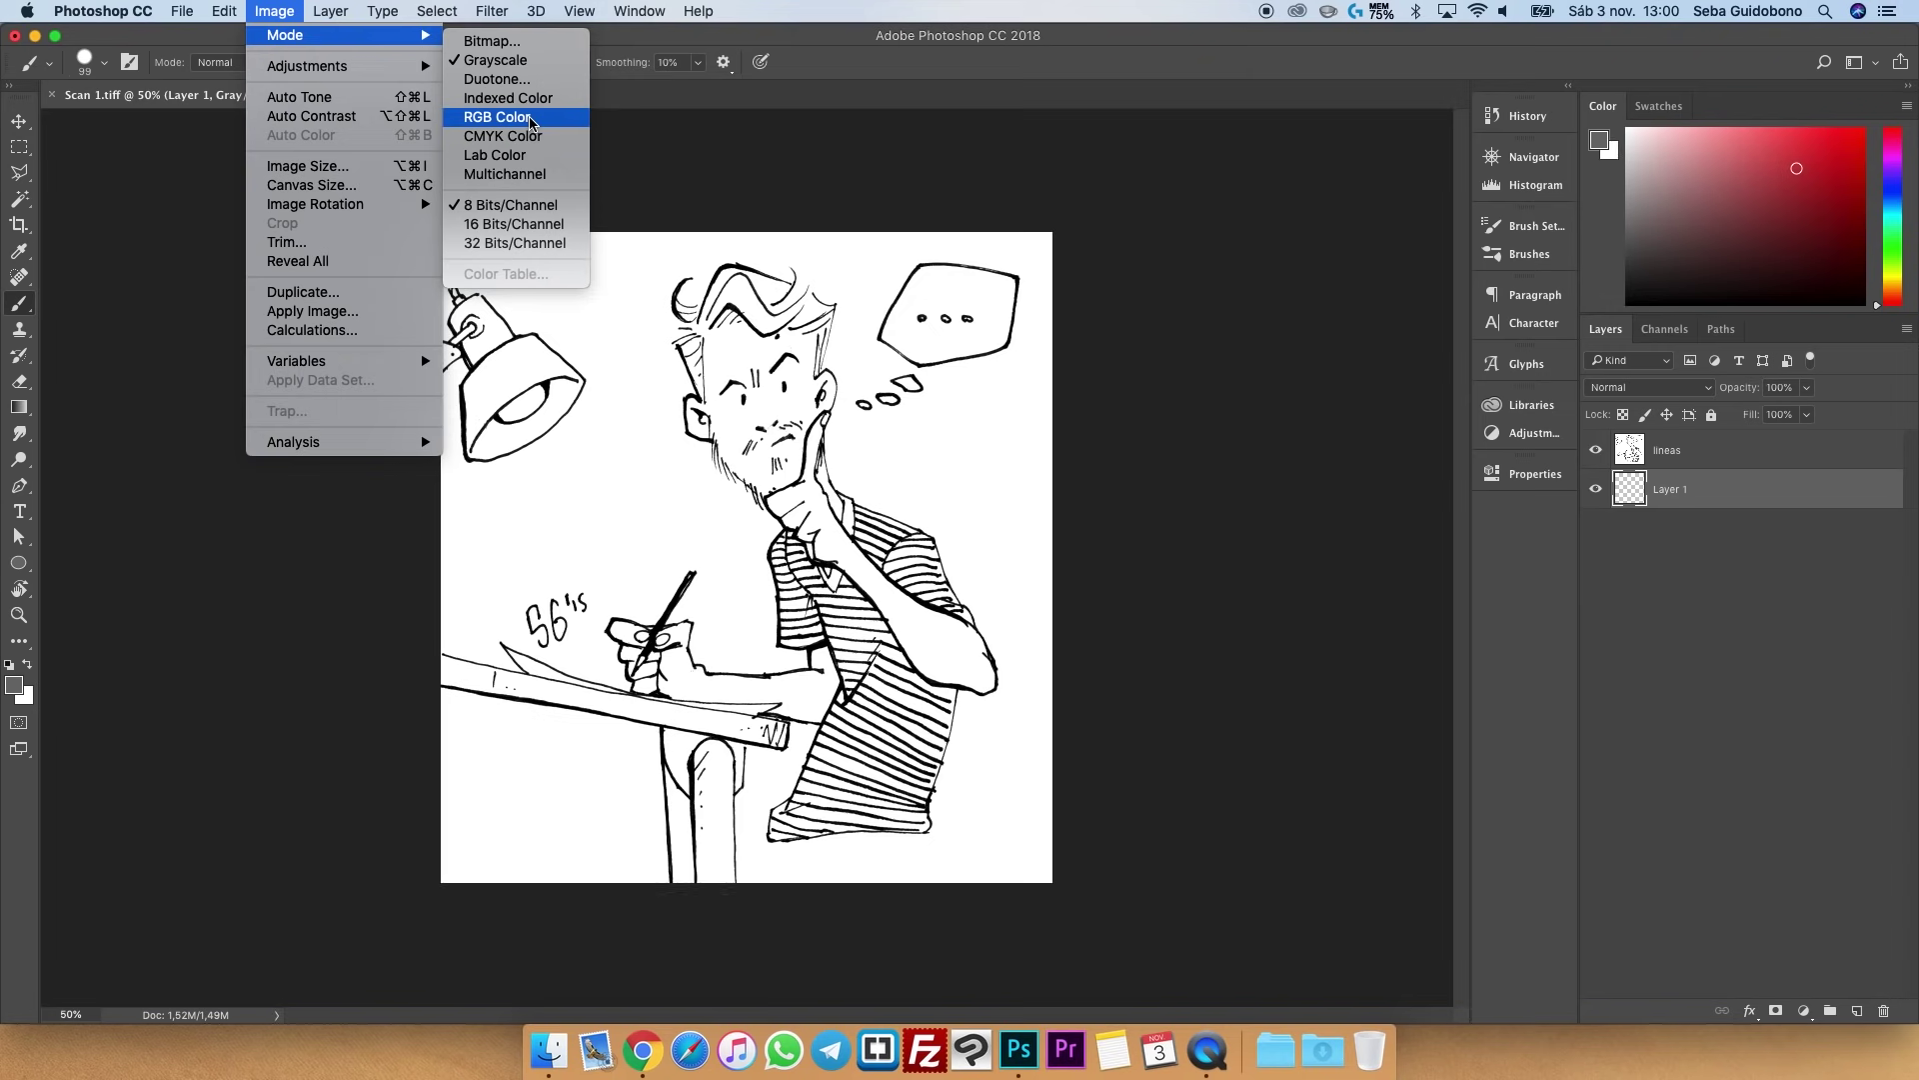
- Convert the document to RGB without merging layers and paint red over the chin, neck, shoulder and arm
click(531, 118)
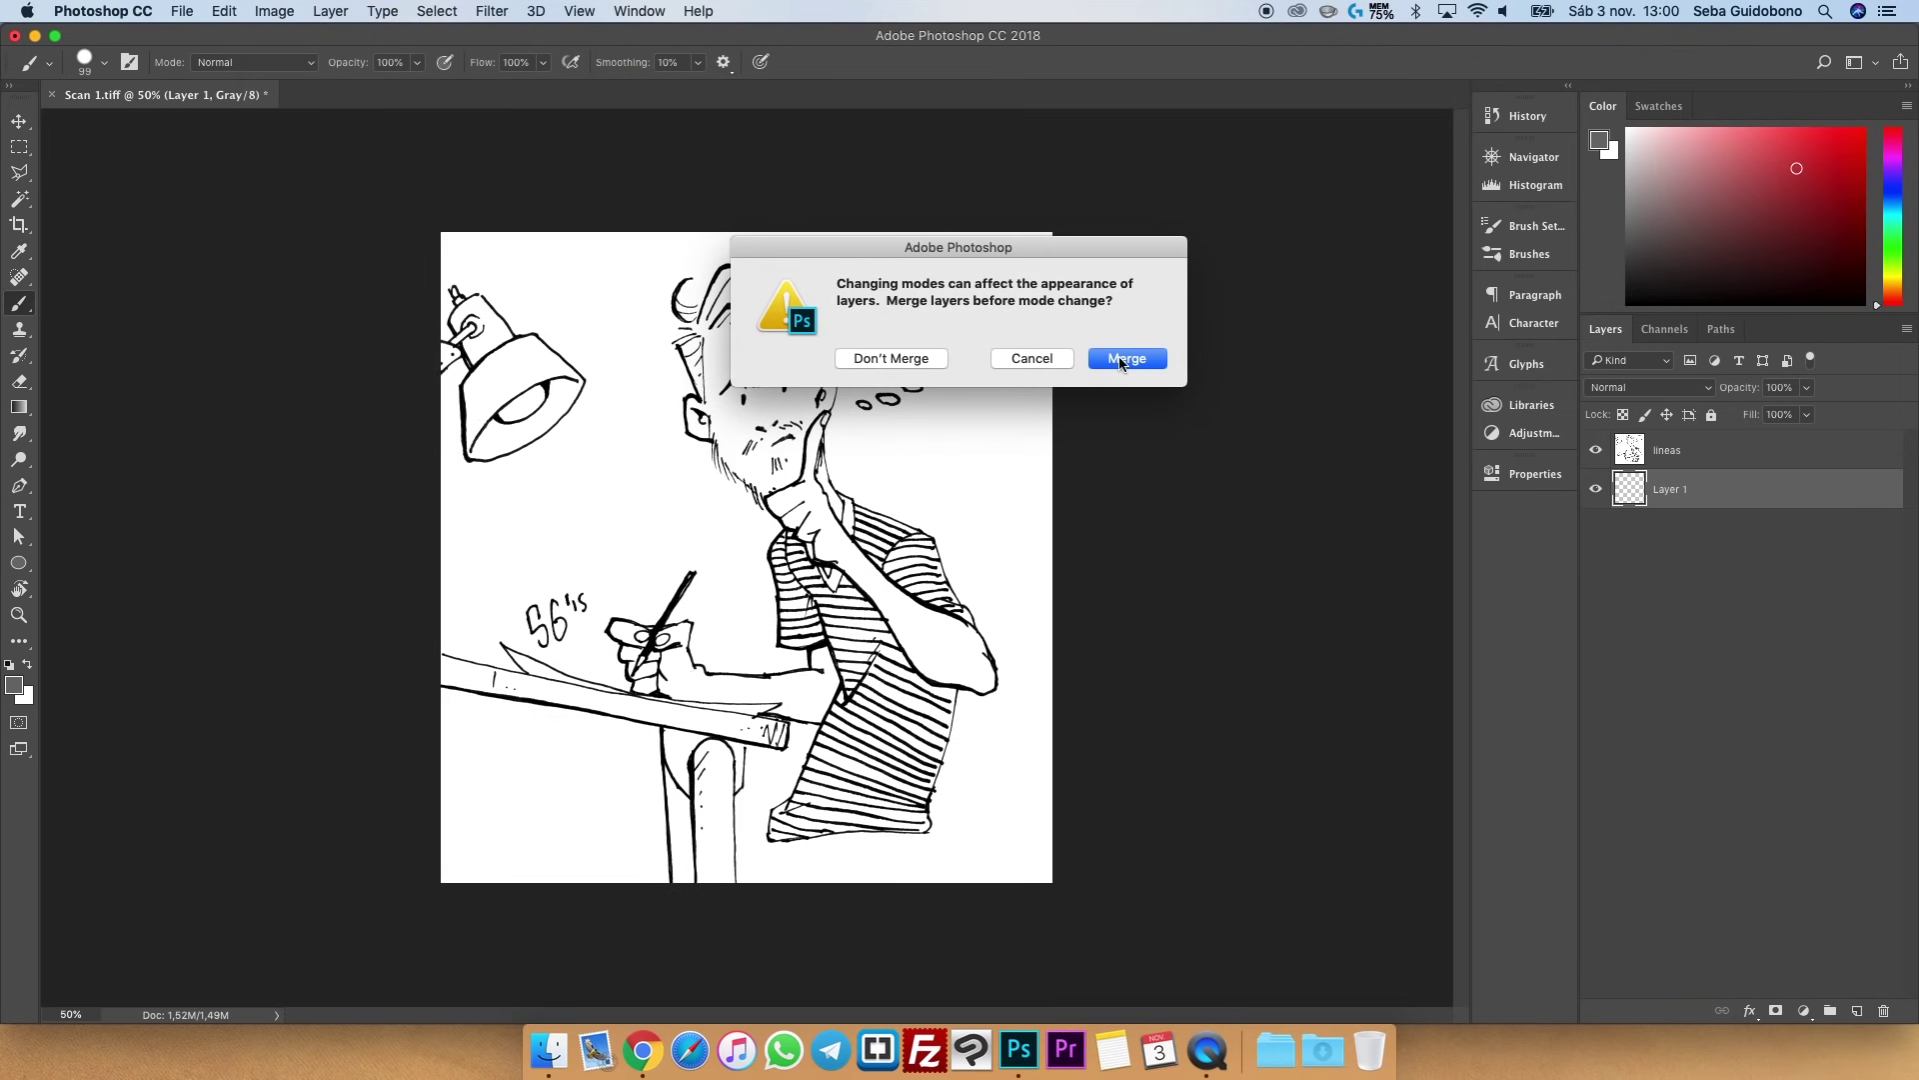
click(918, 359)
mouse_move(699, 499)
mouse_down()
mouse_move(822, 552)
mouse_move(858, 512)
mouse_move(925, 639)
mouse_up()
drag(940, 525, 995, 668)
- Switch to the lineas layer and drag the IMG_1913.HEIC photo window into the workspace
key(alt+bracketright)
key(shift+alt+m)
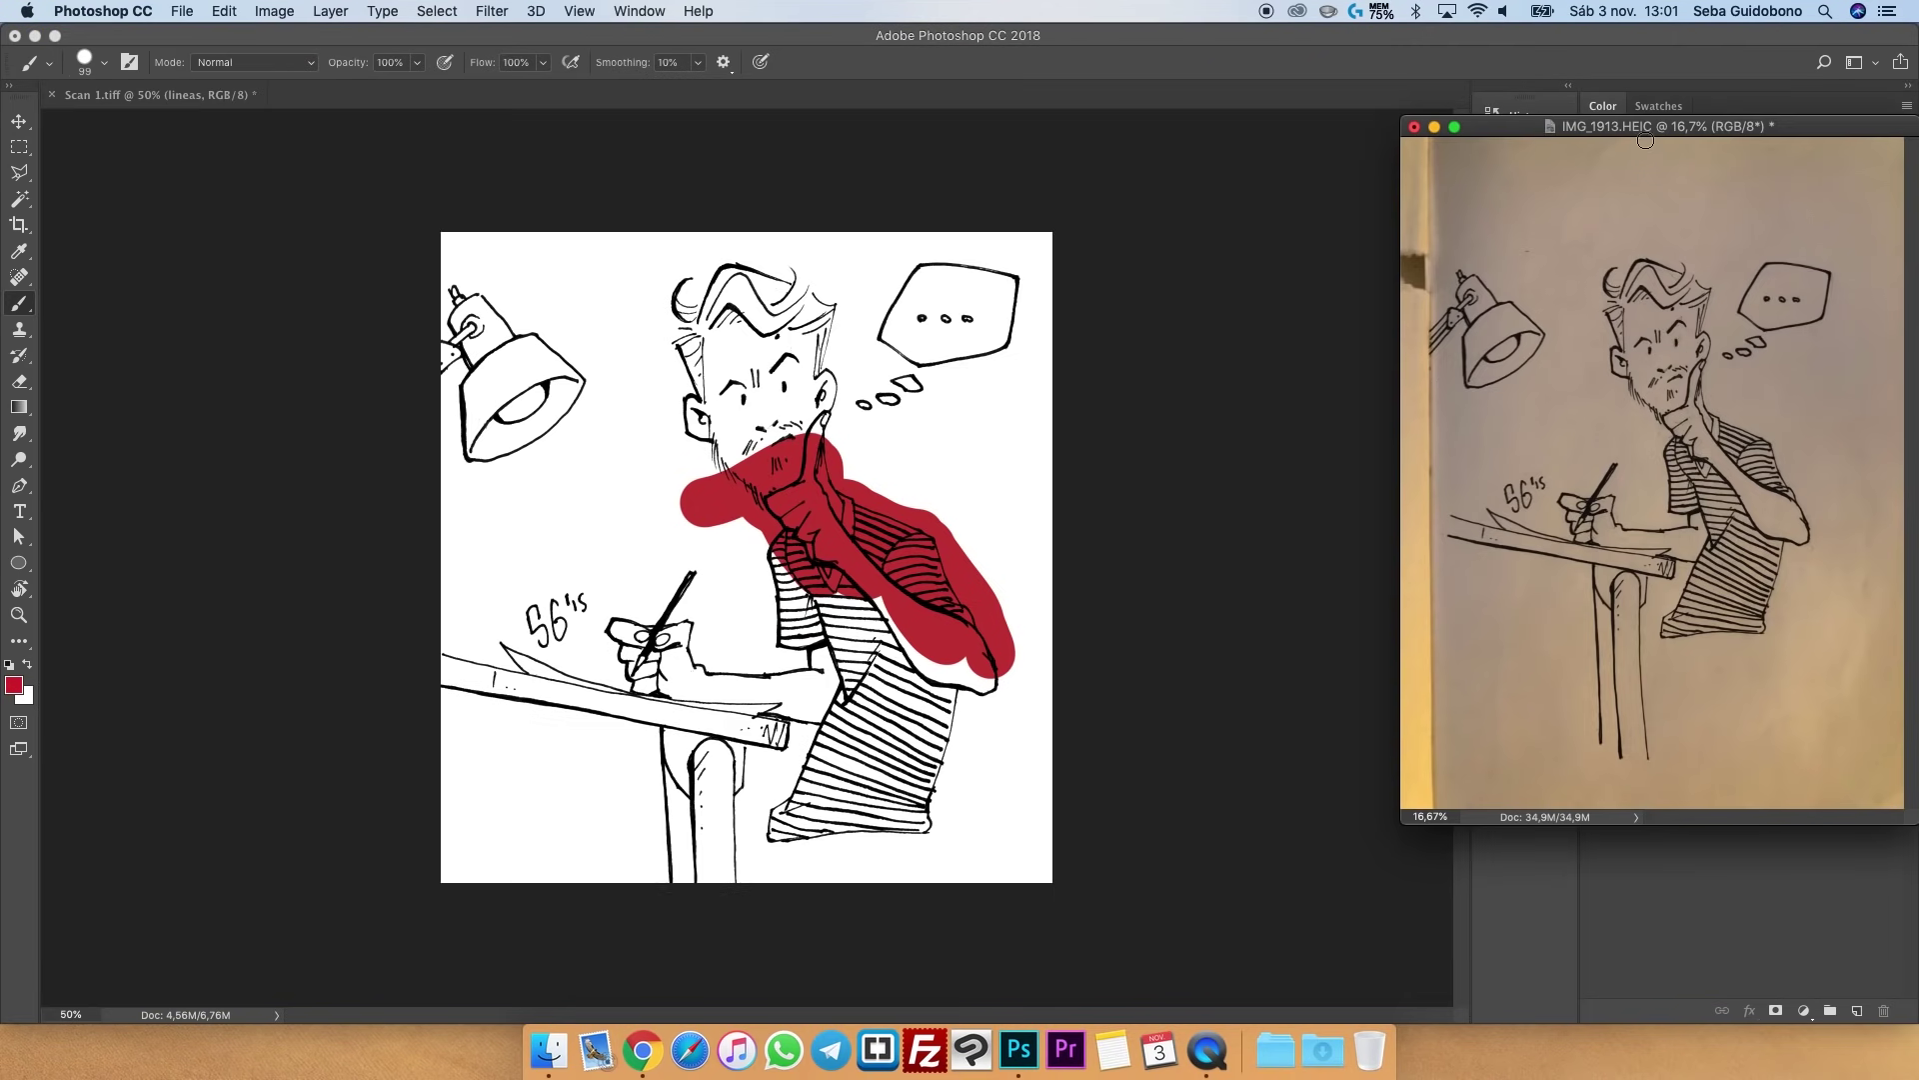
drag(1641, 128, 830, 100)
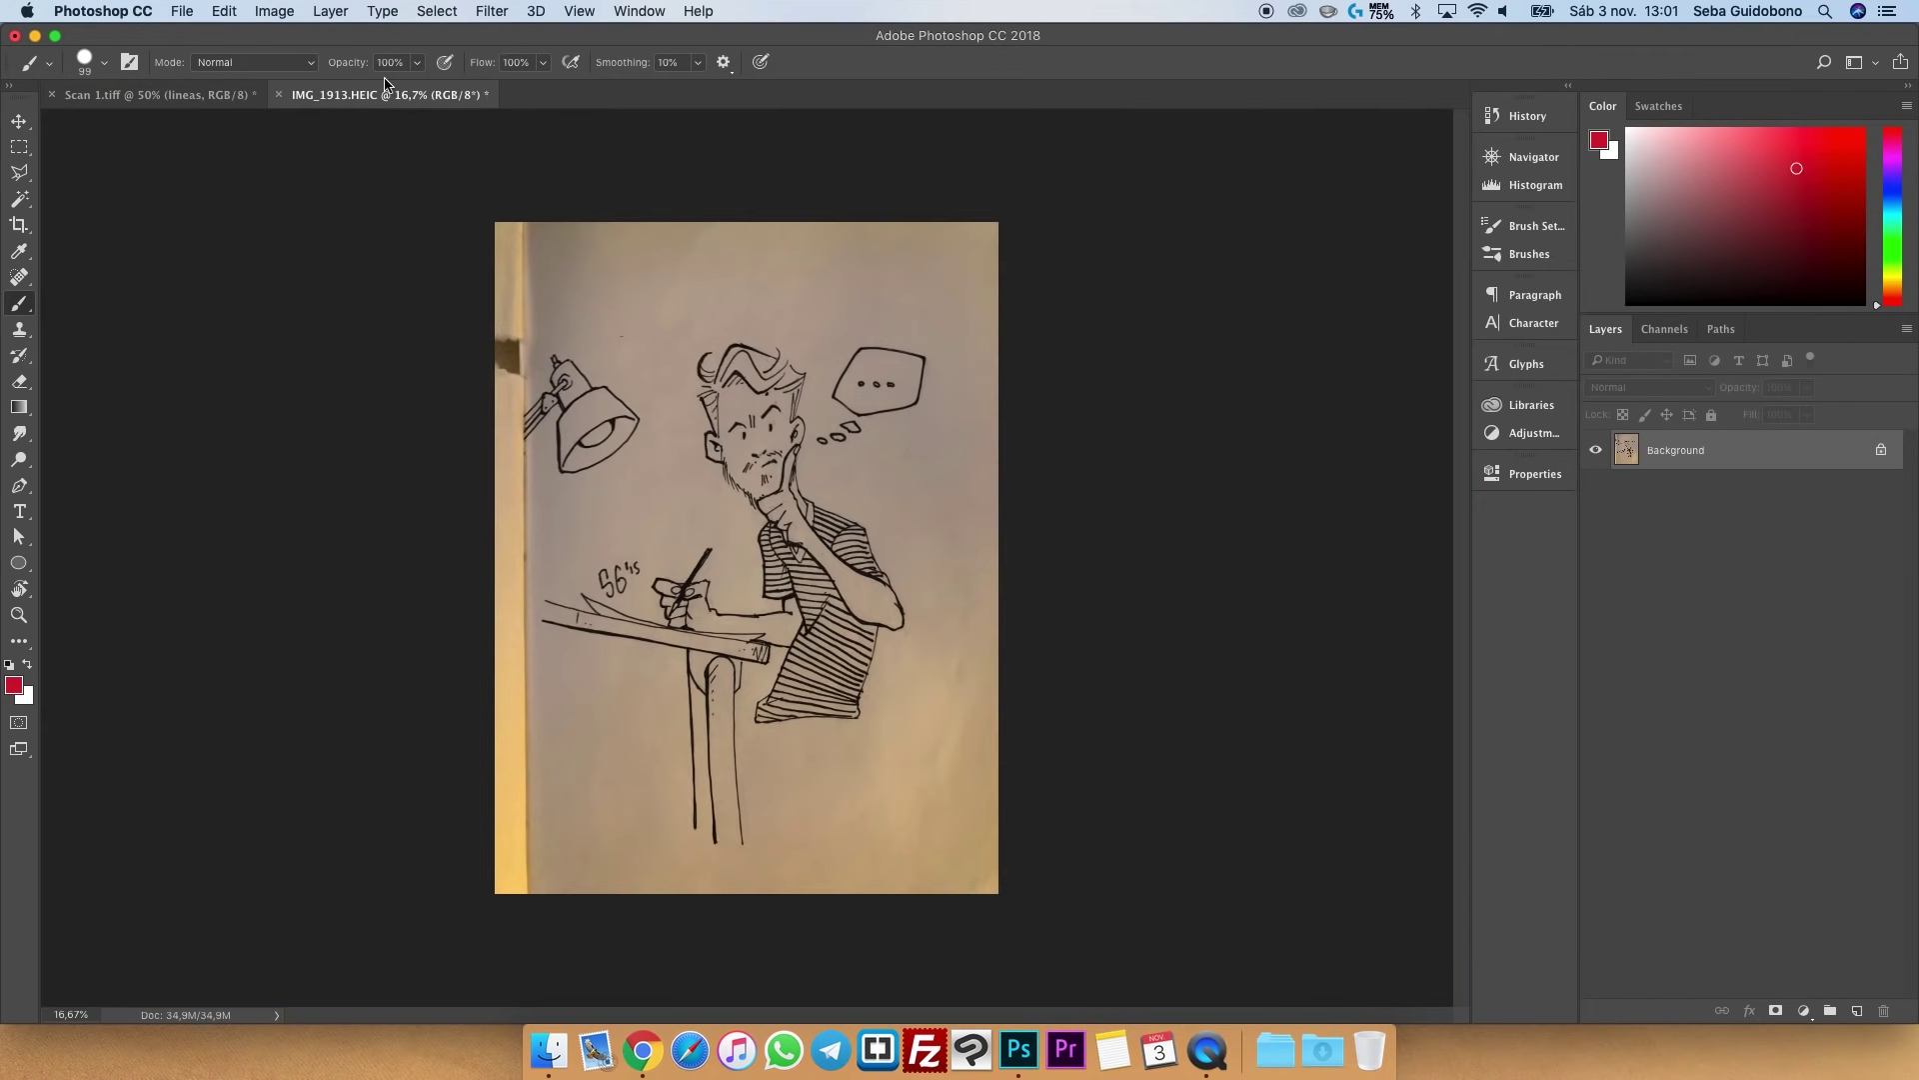
- Dock IMG_1913.HEIC as a tab beside the scan and desaturate it to grey
click(200, 94)
click(308, 98)
click(276, 16)
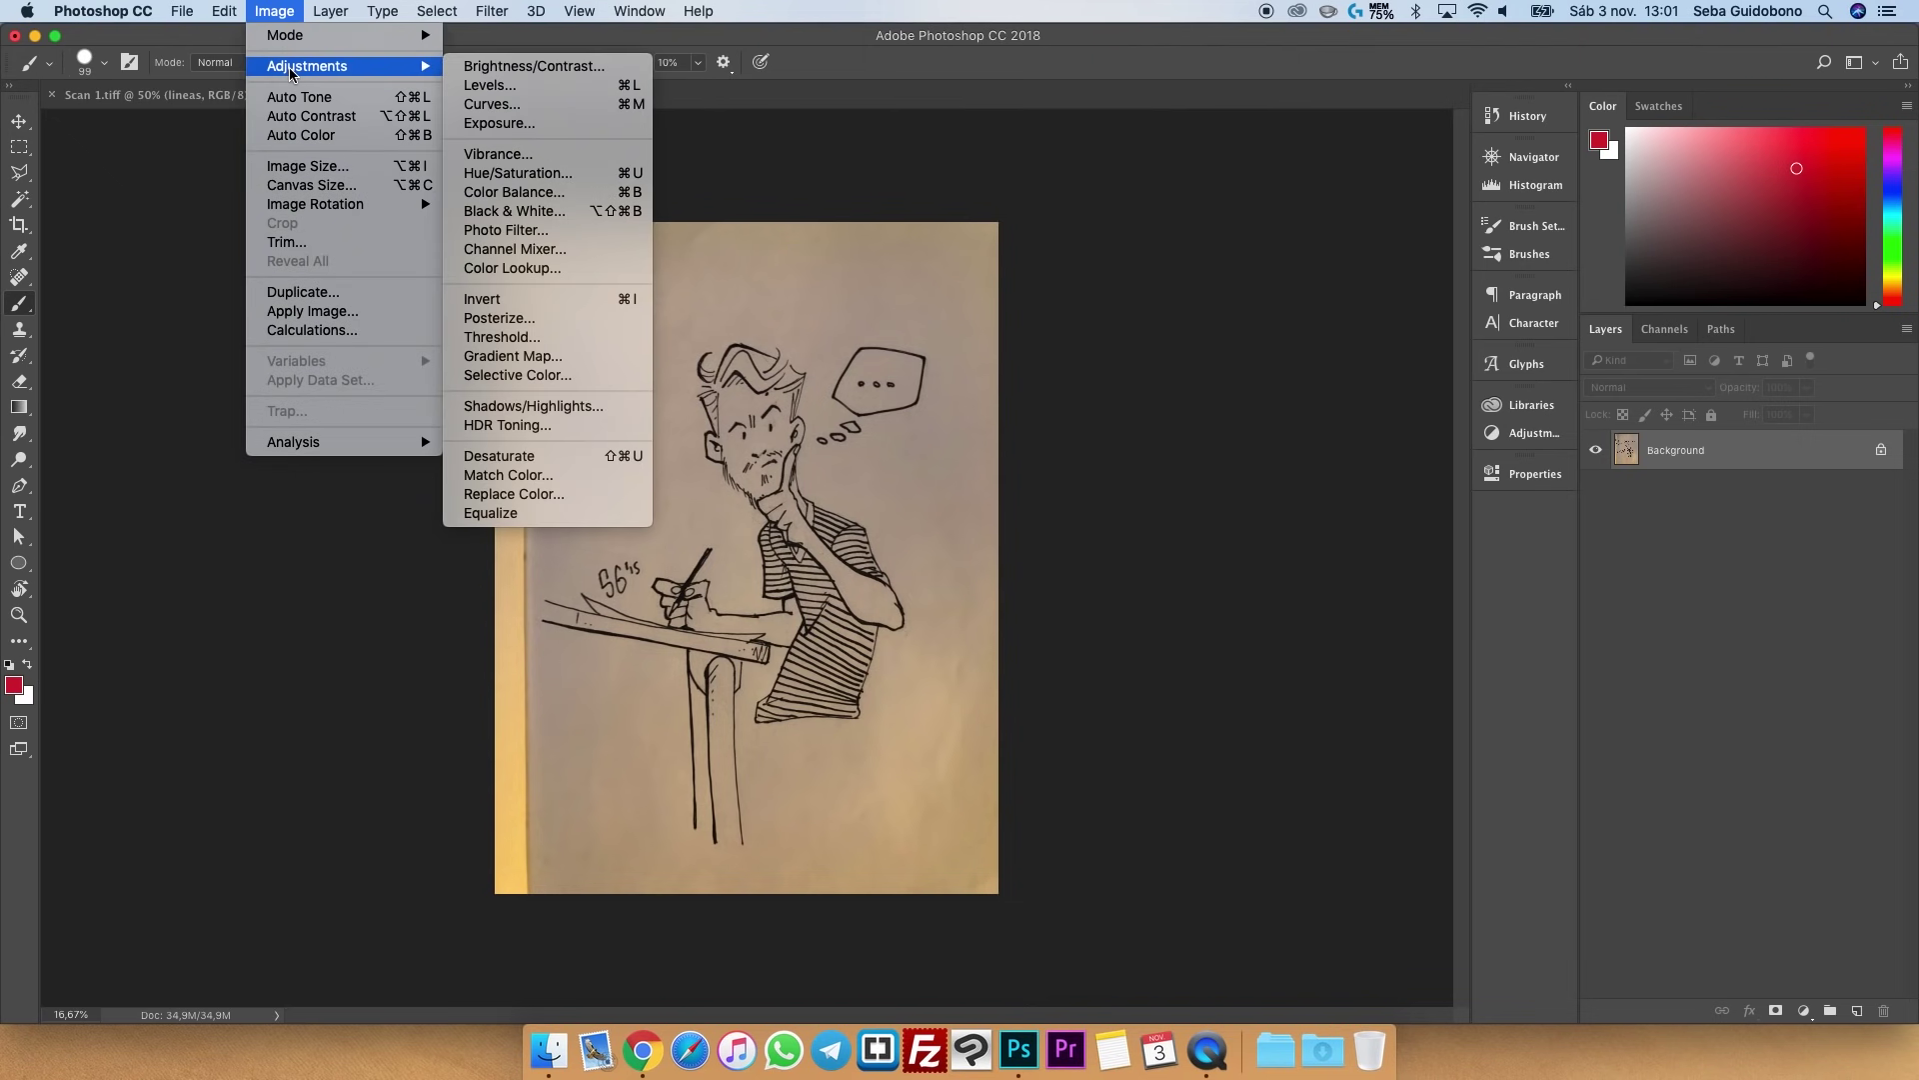
mouse_move(308, 66)
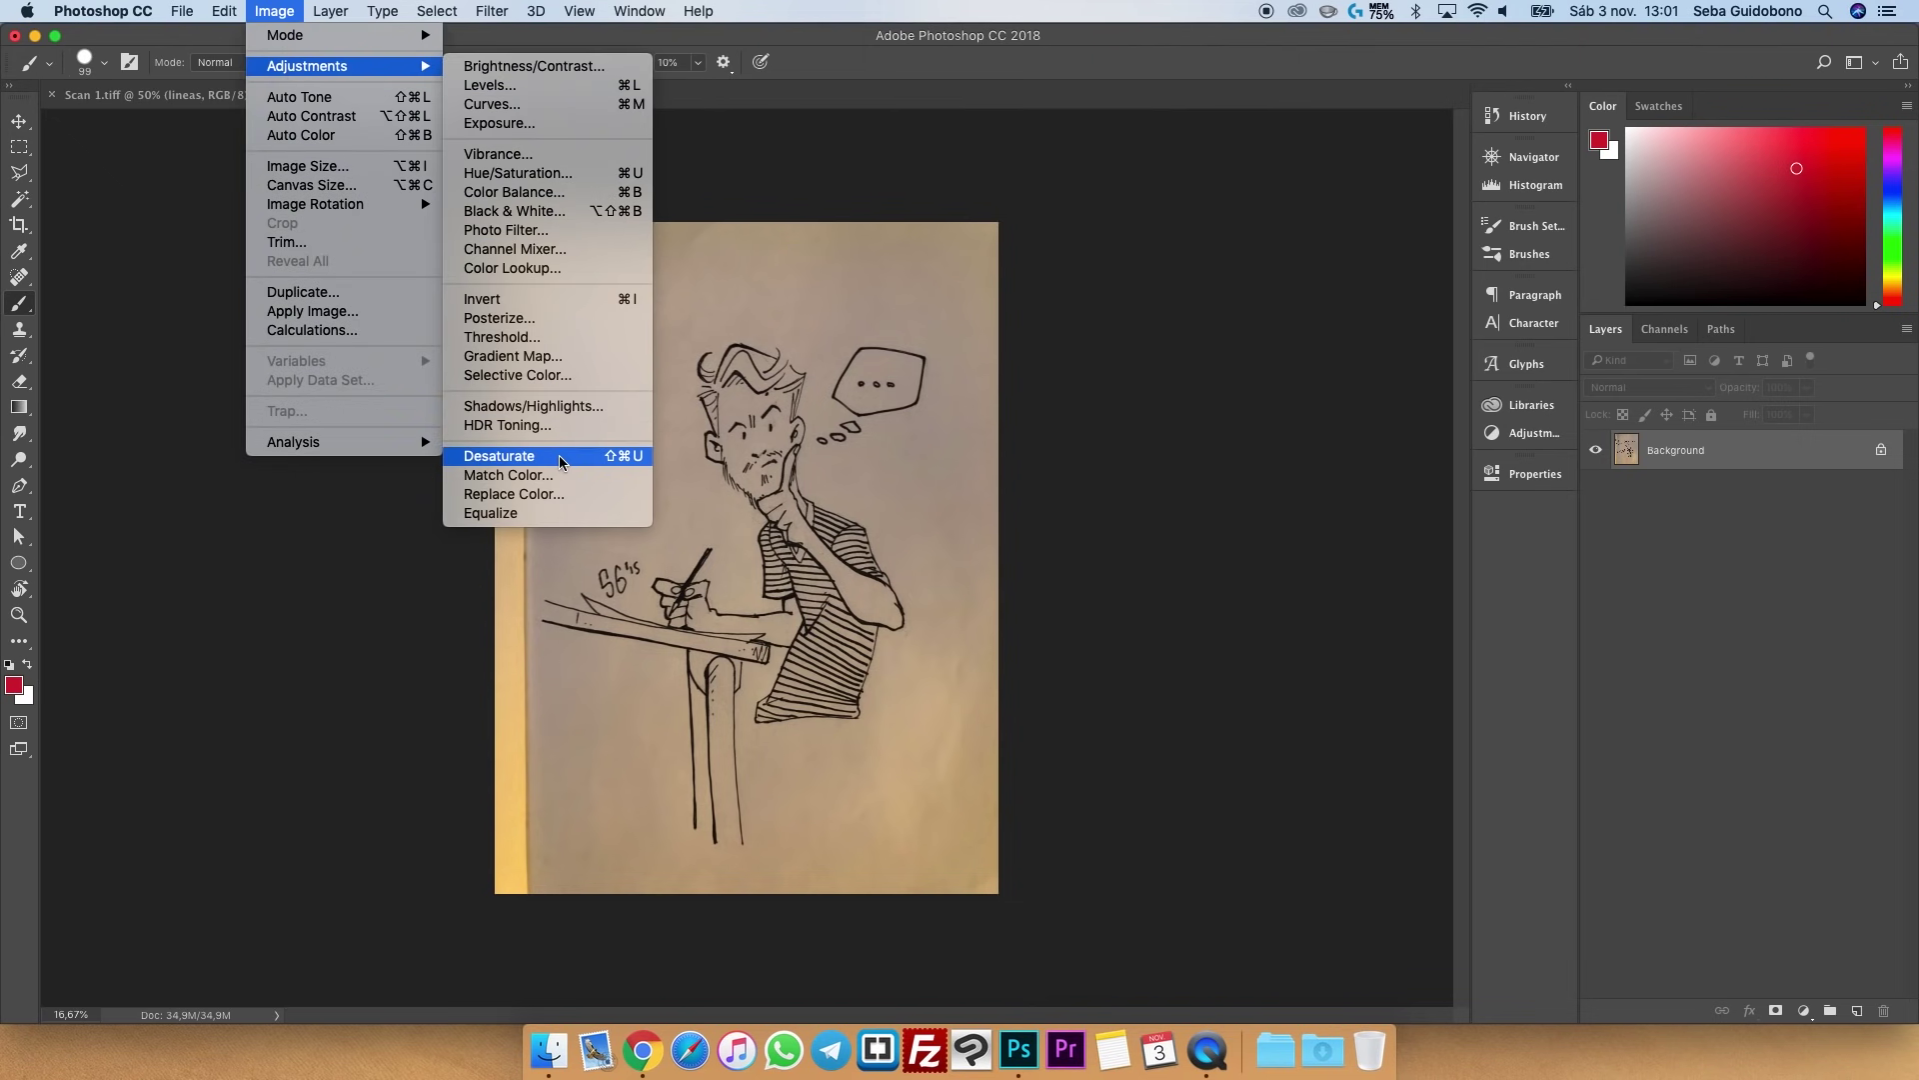
click(561, 459)
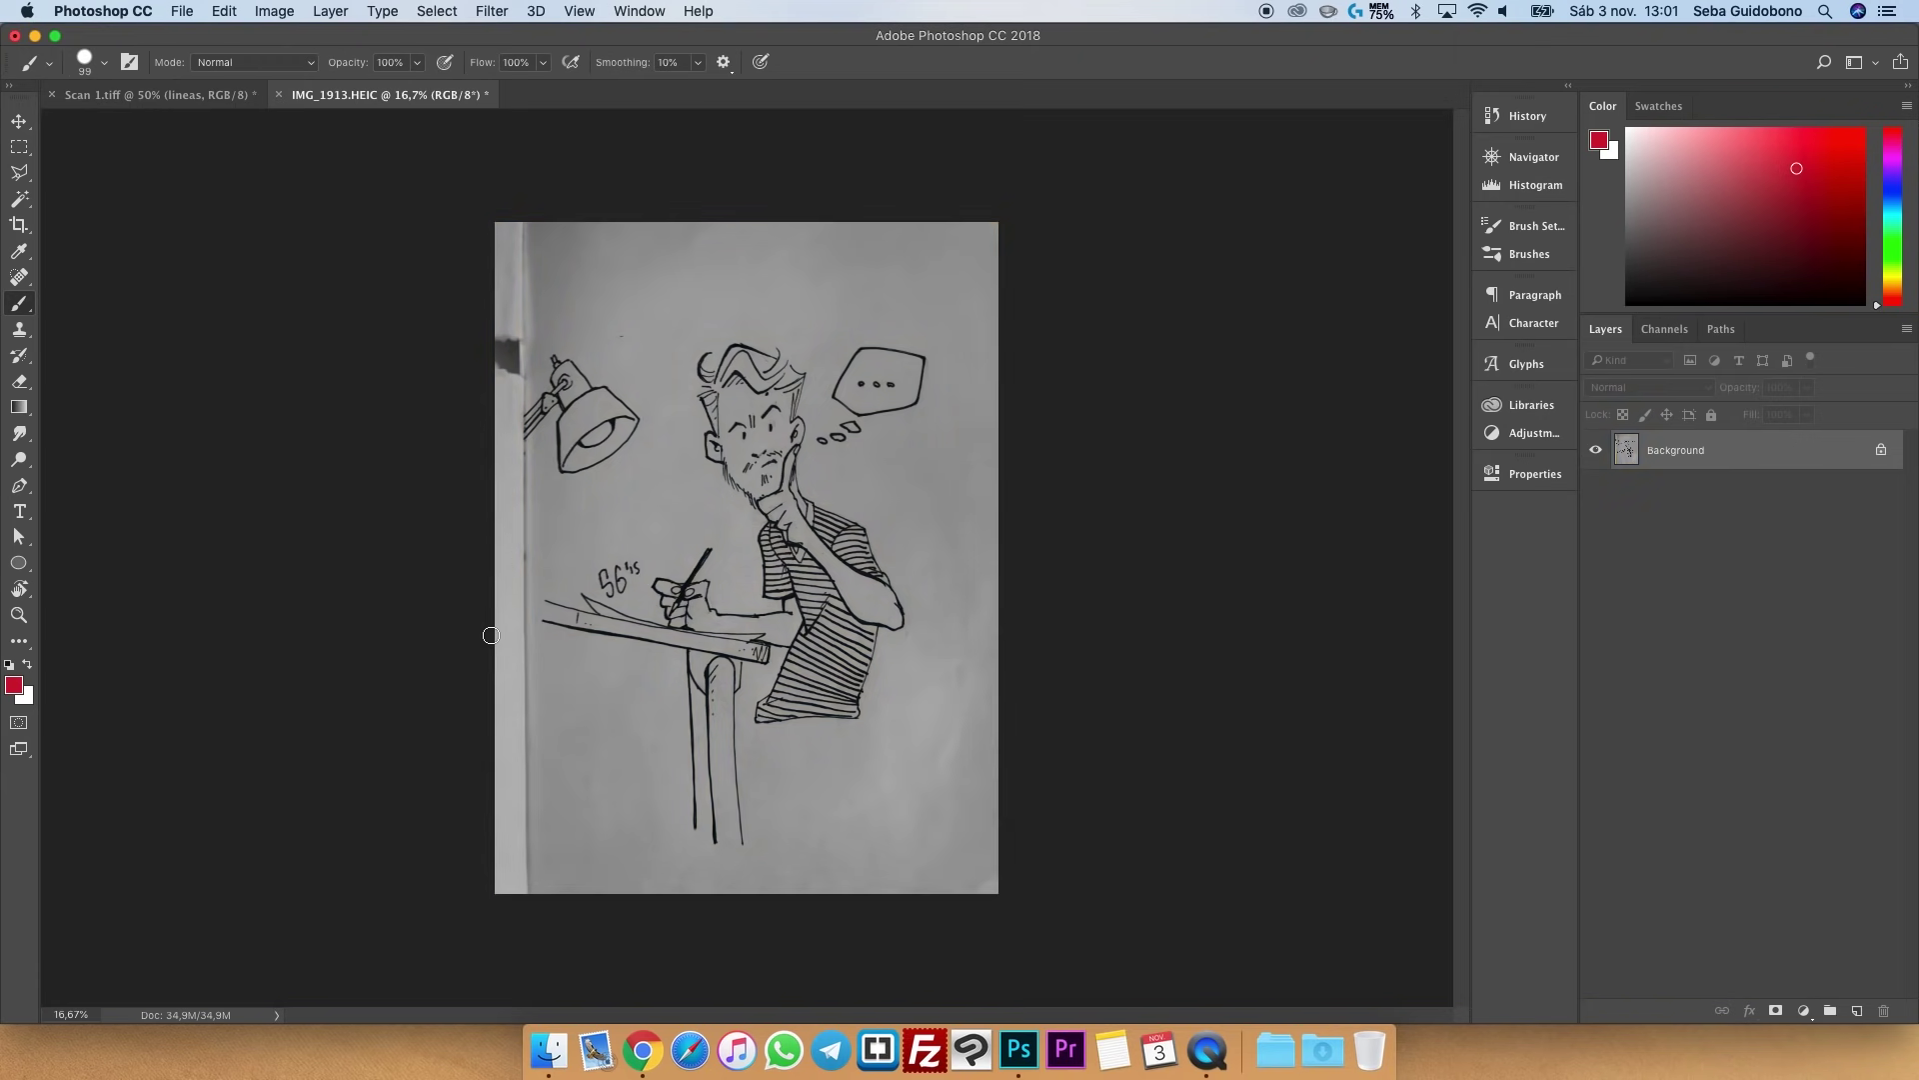
- Zoom in on the desaturated photo
key(z)
click(670, 565)
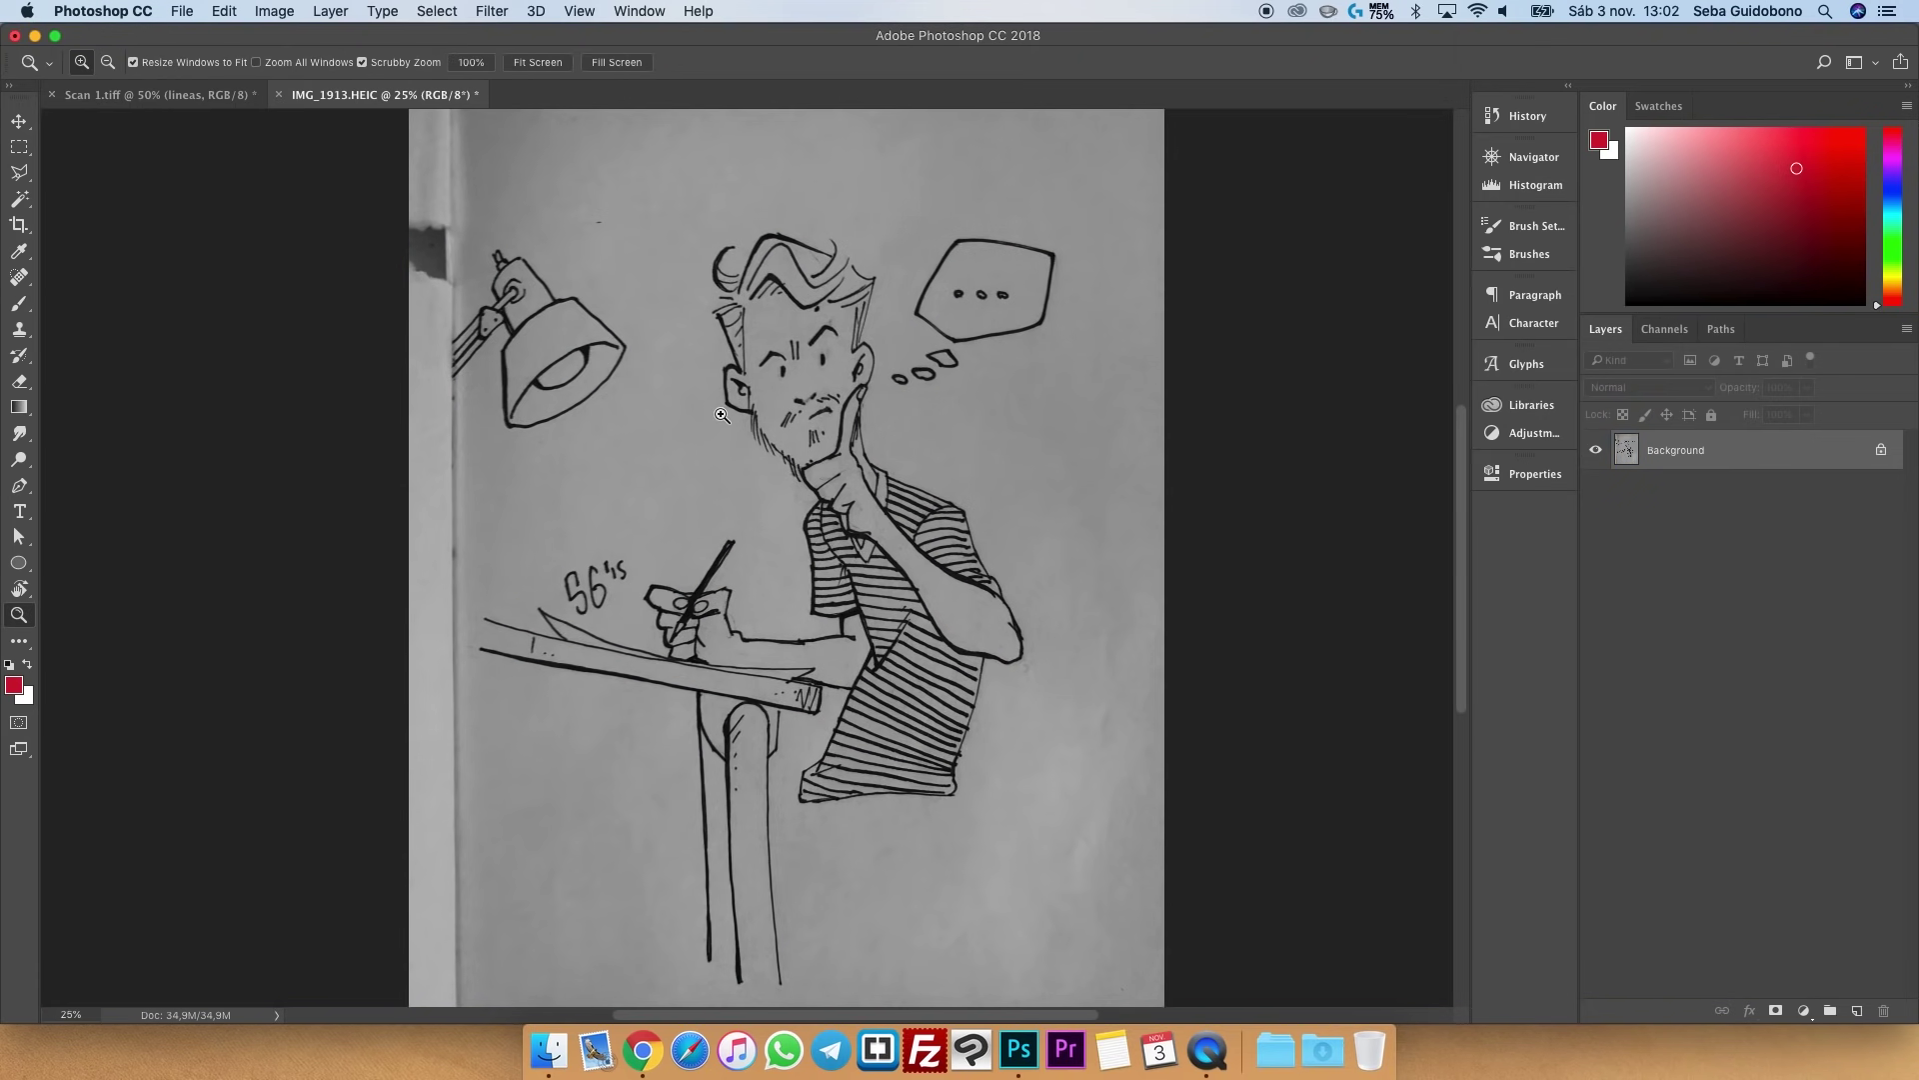
click(272, 11)
mouse_move(308, 66)
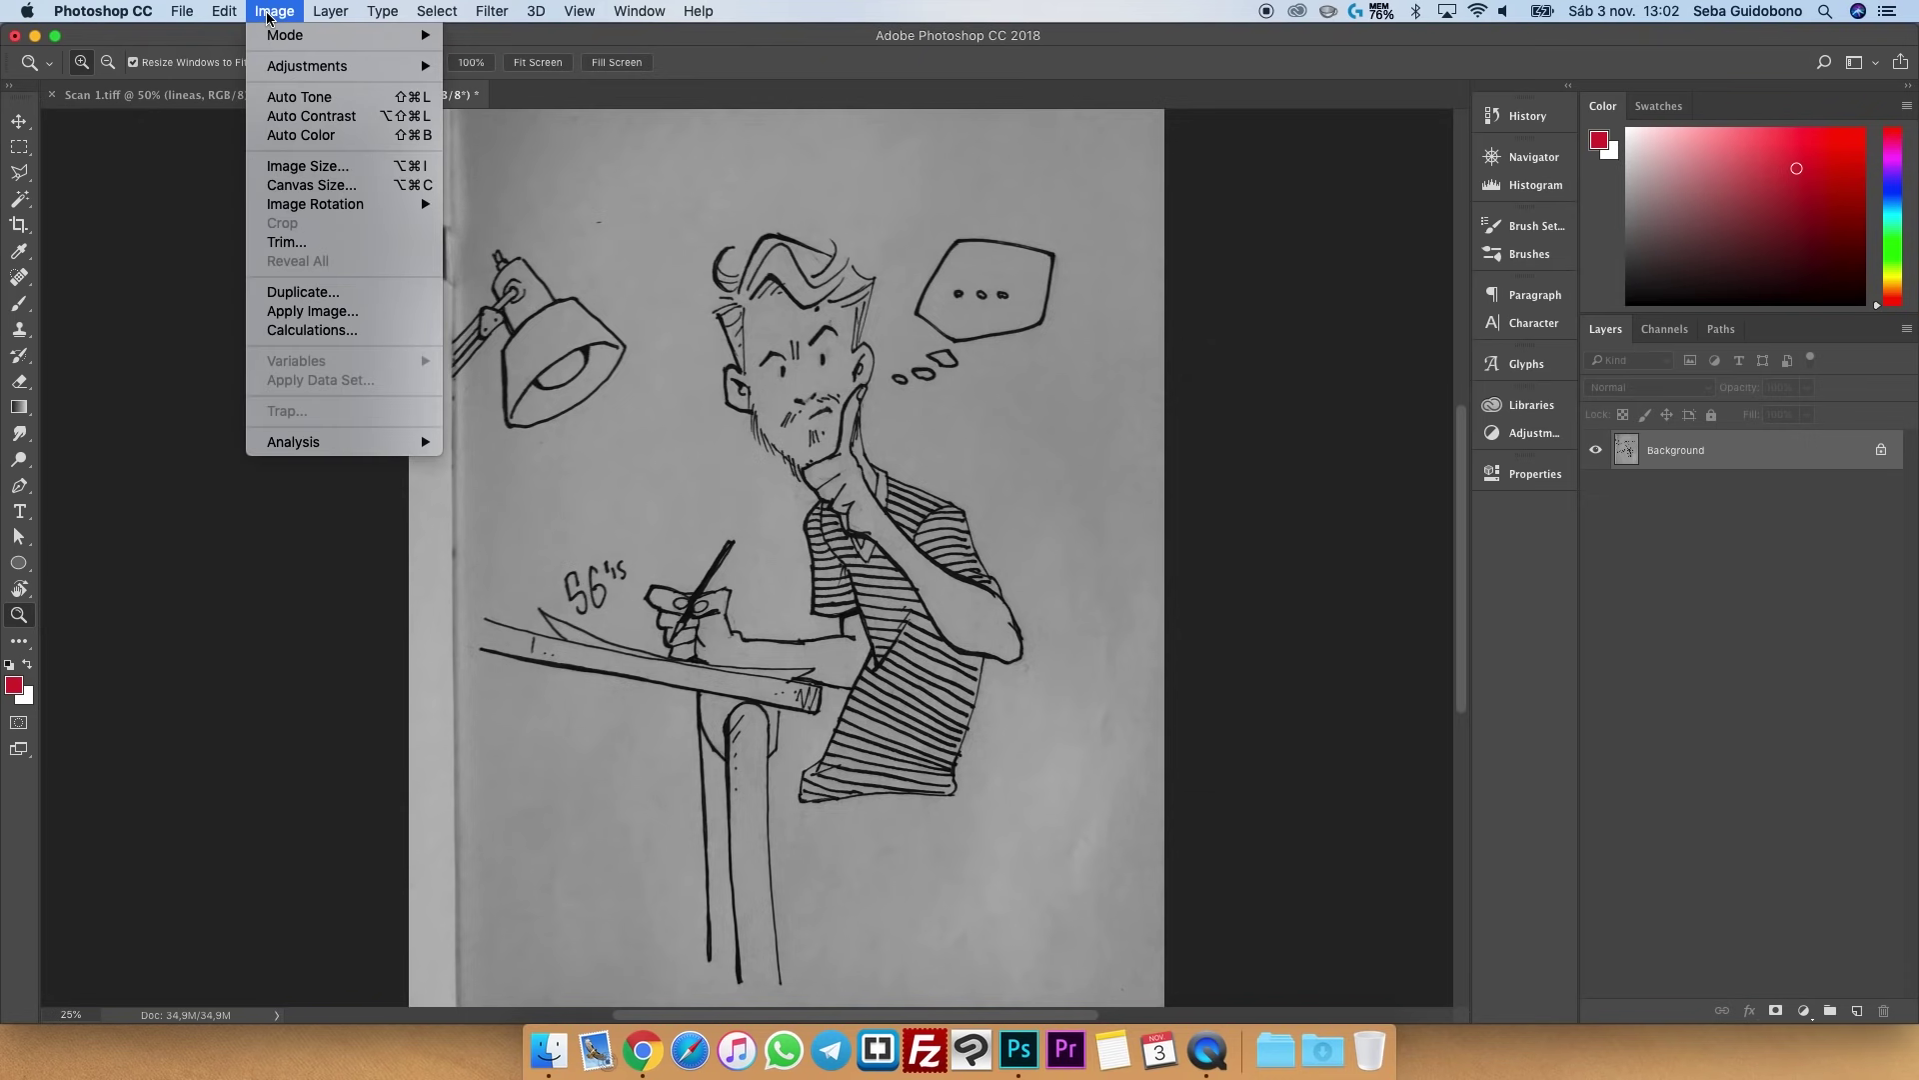
- Apply Levels to IMG_1913 with black input 30, midtone 0.90 and white about 143
click(472, 88)
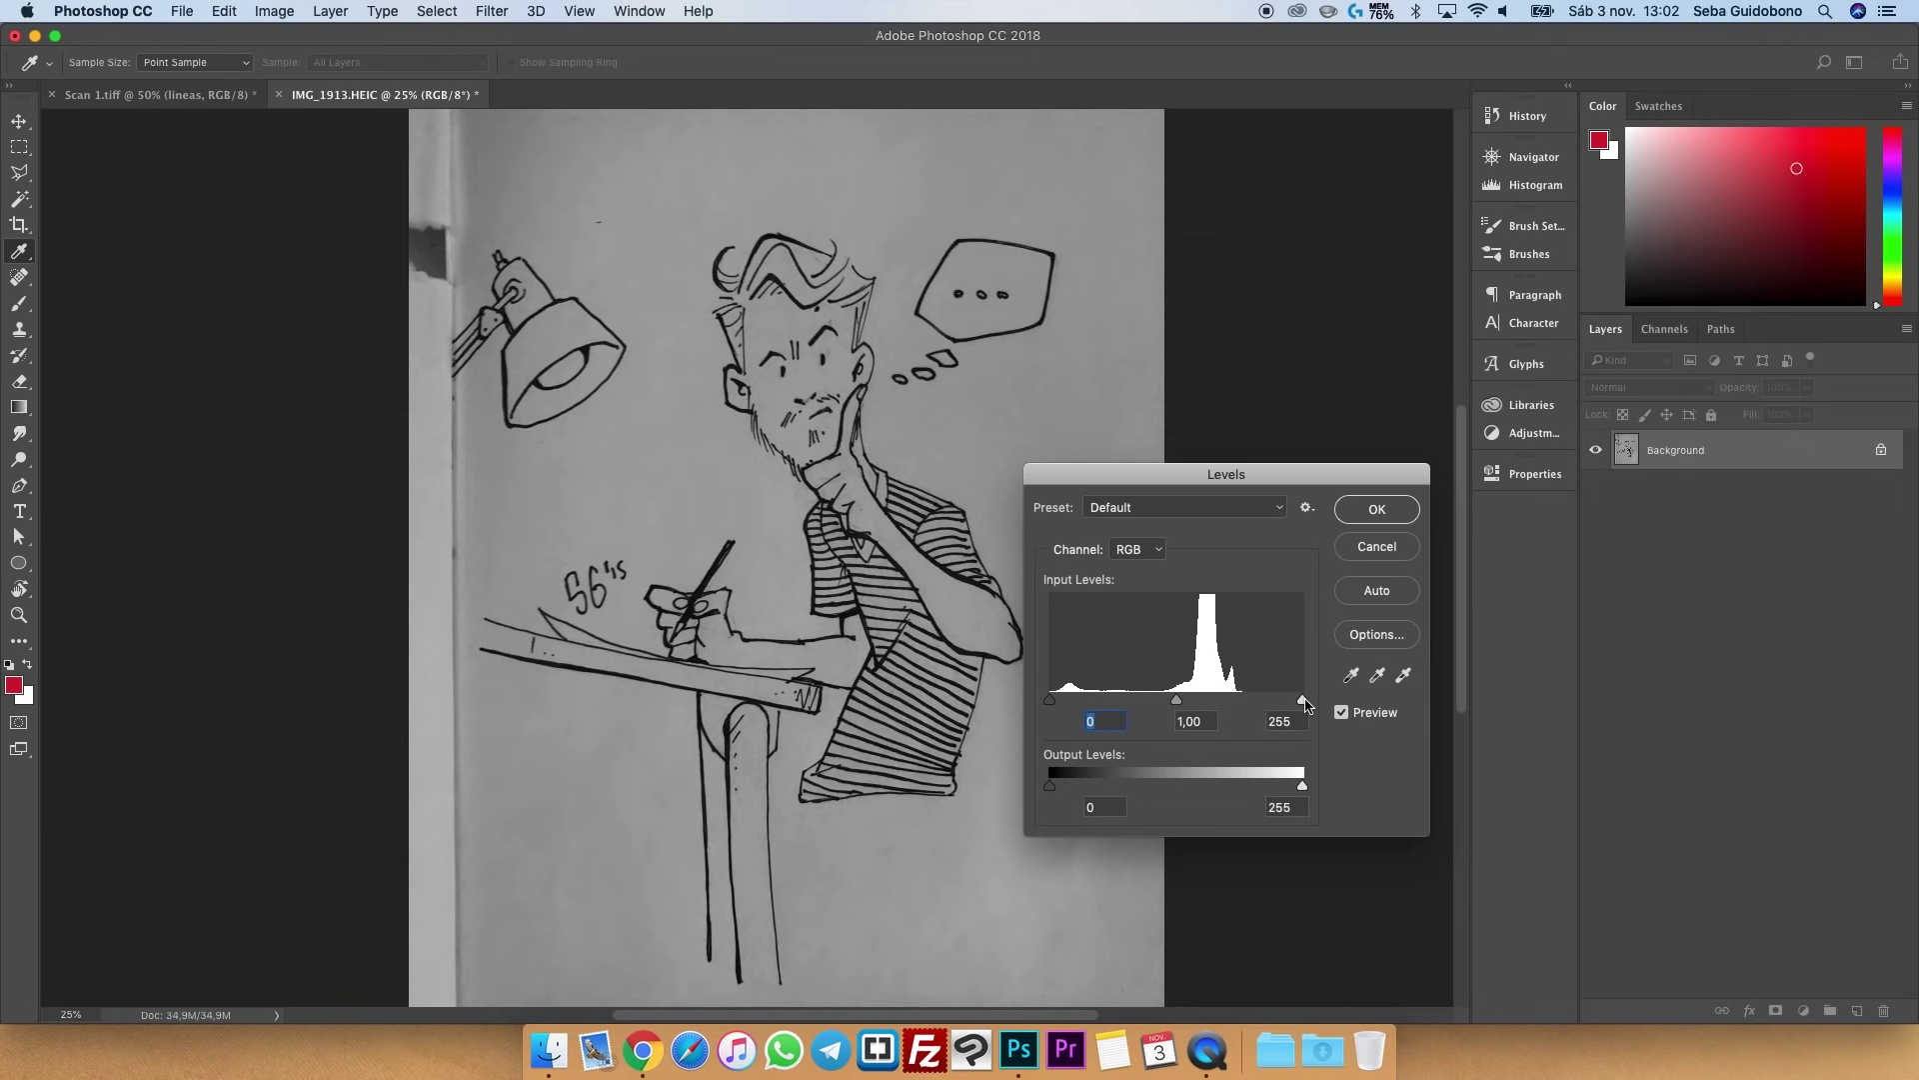
drag(1304, 703, 1308, 705)
click(1300, 704)
drag(1303, 702, 1191, 704)
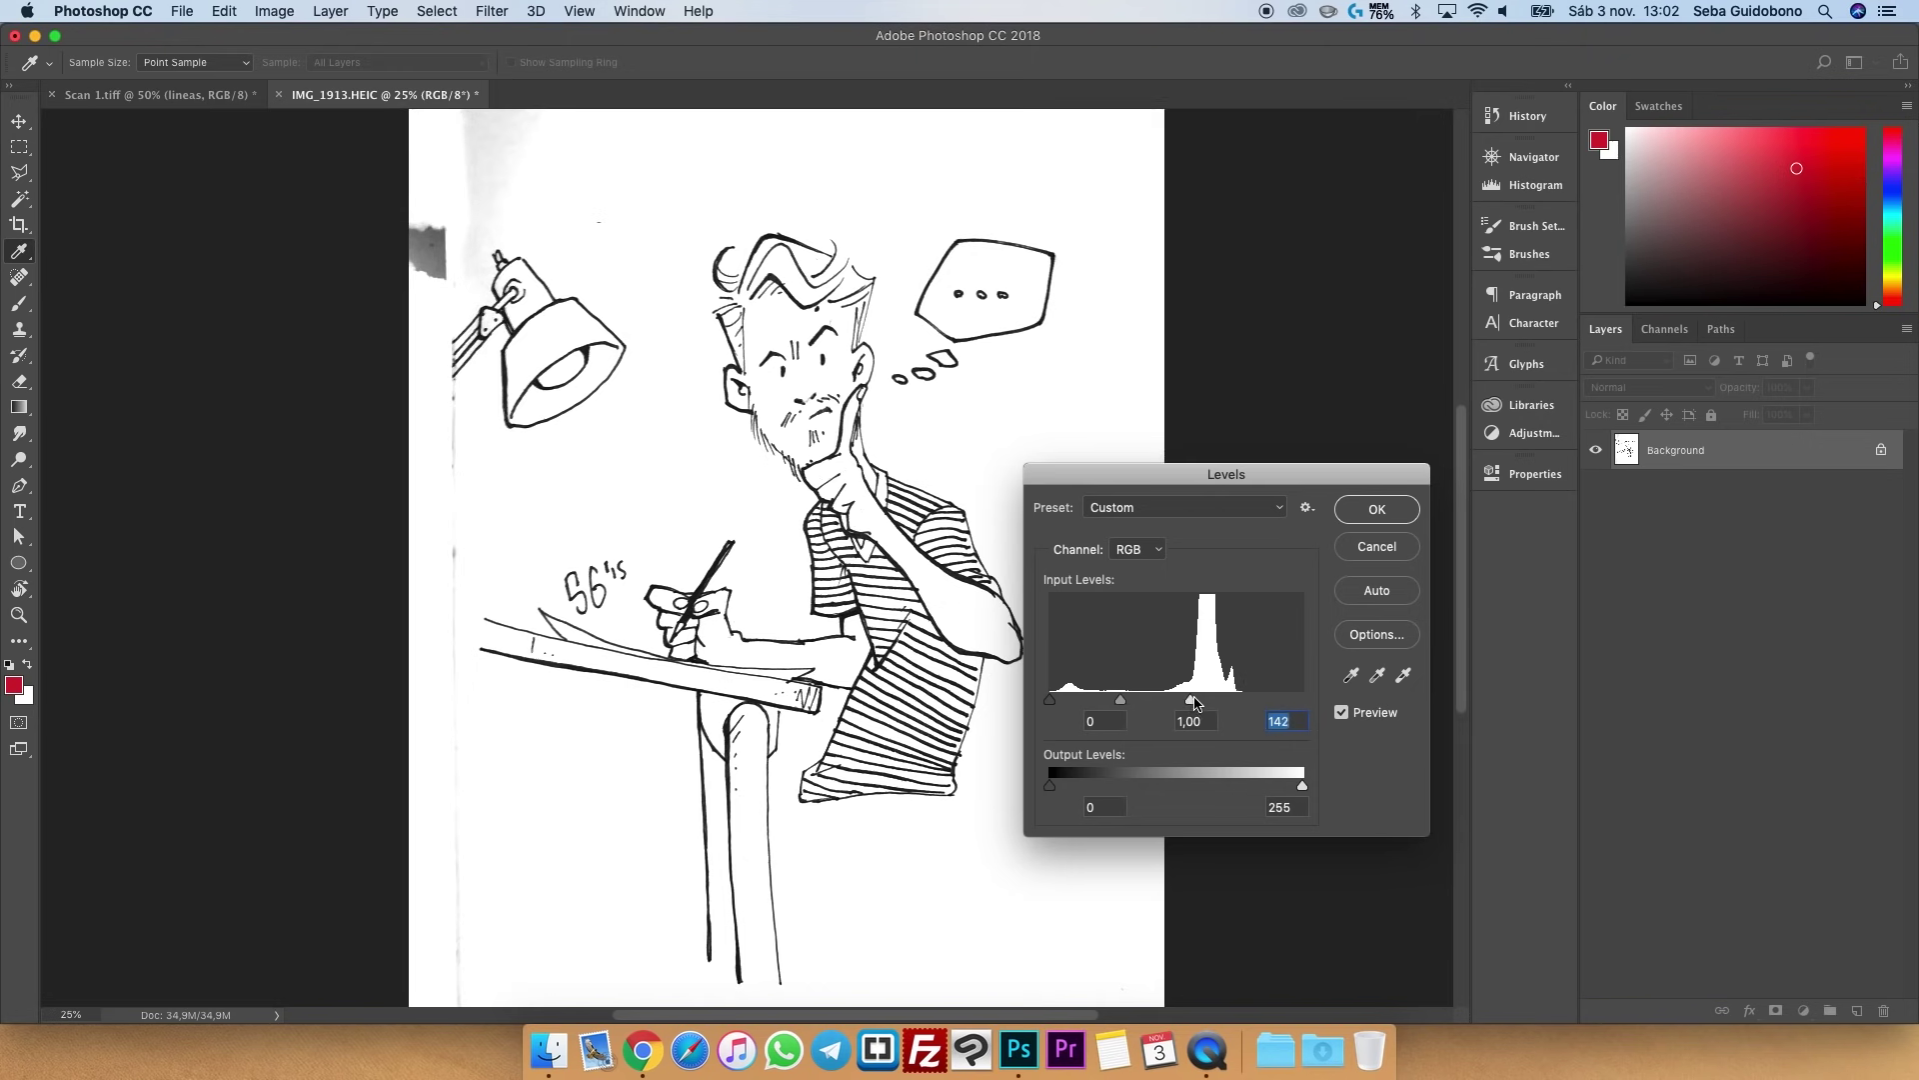
drag(1191, 703, 1196, 702)
drag(1049, 699, 1139, 699)
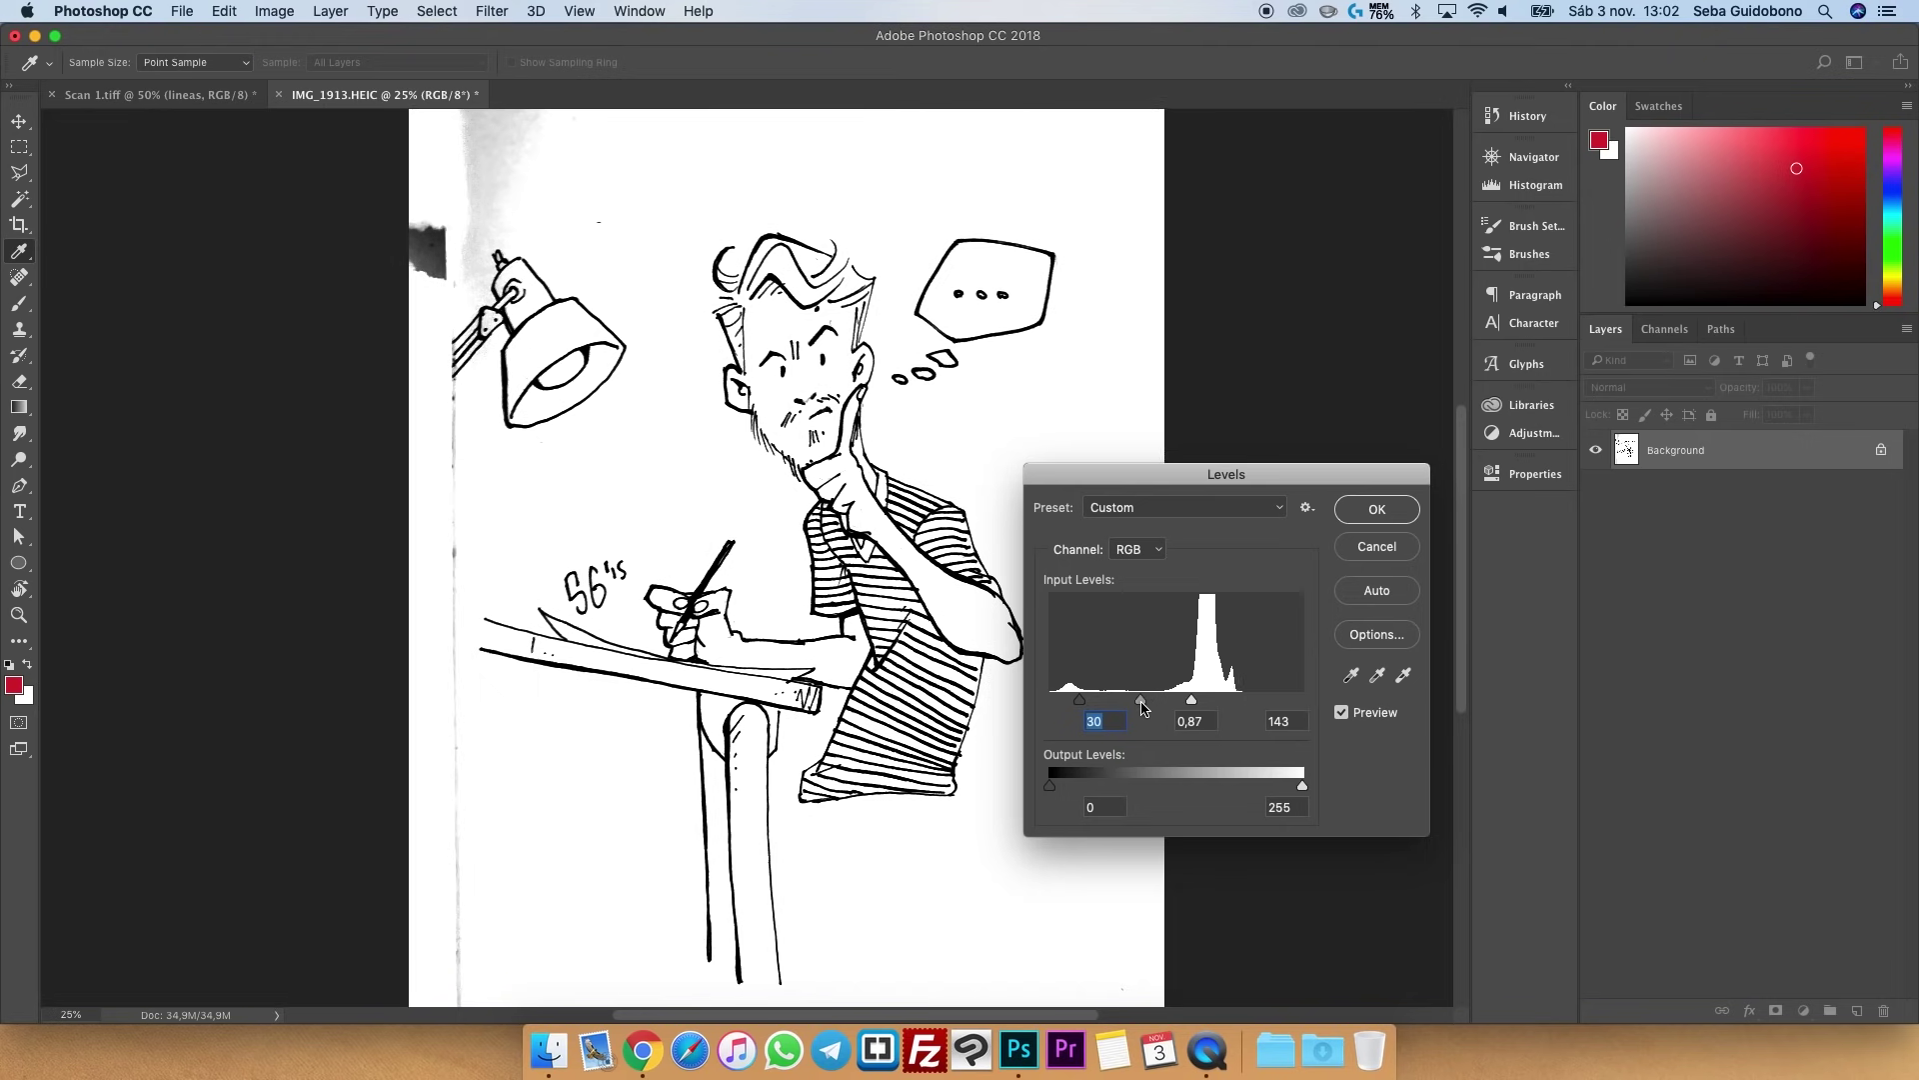
click(1375, 510)
click(150, 95)
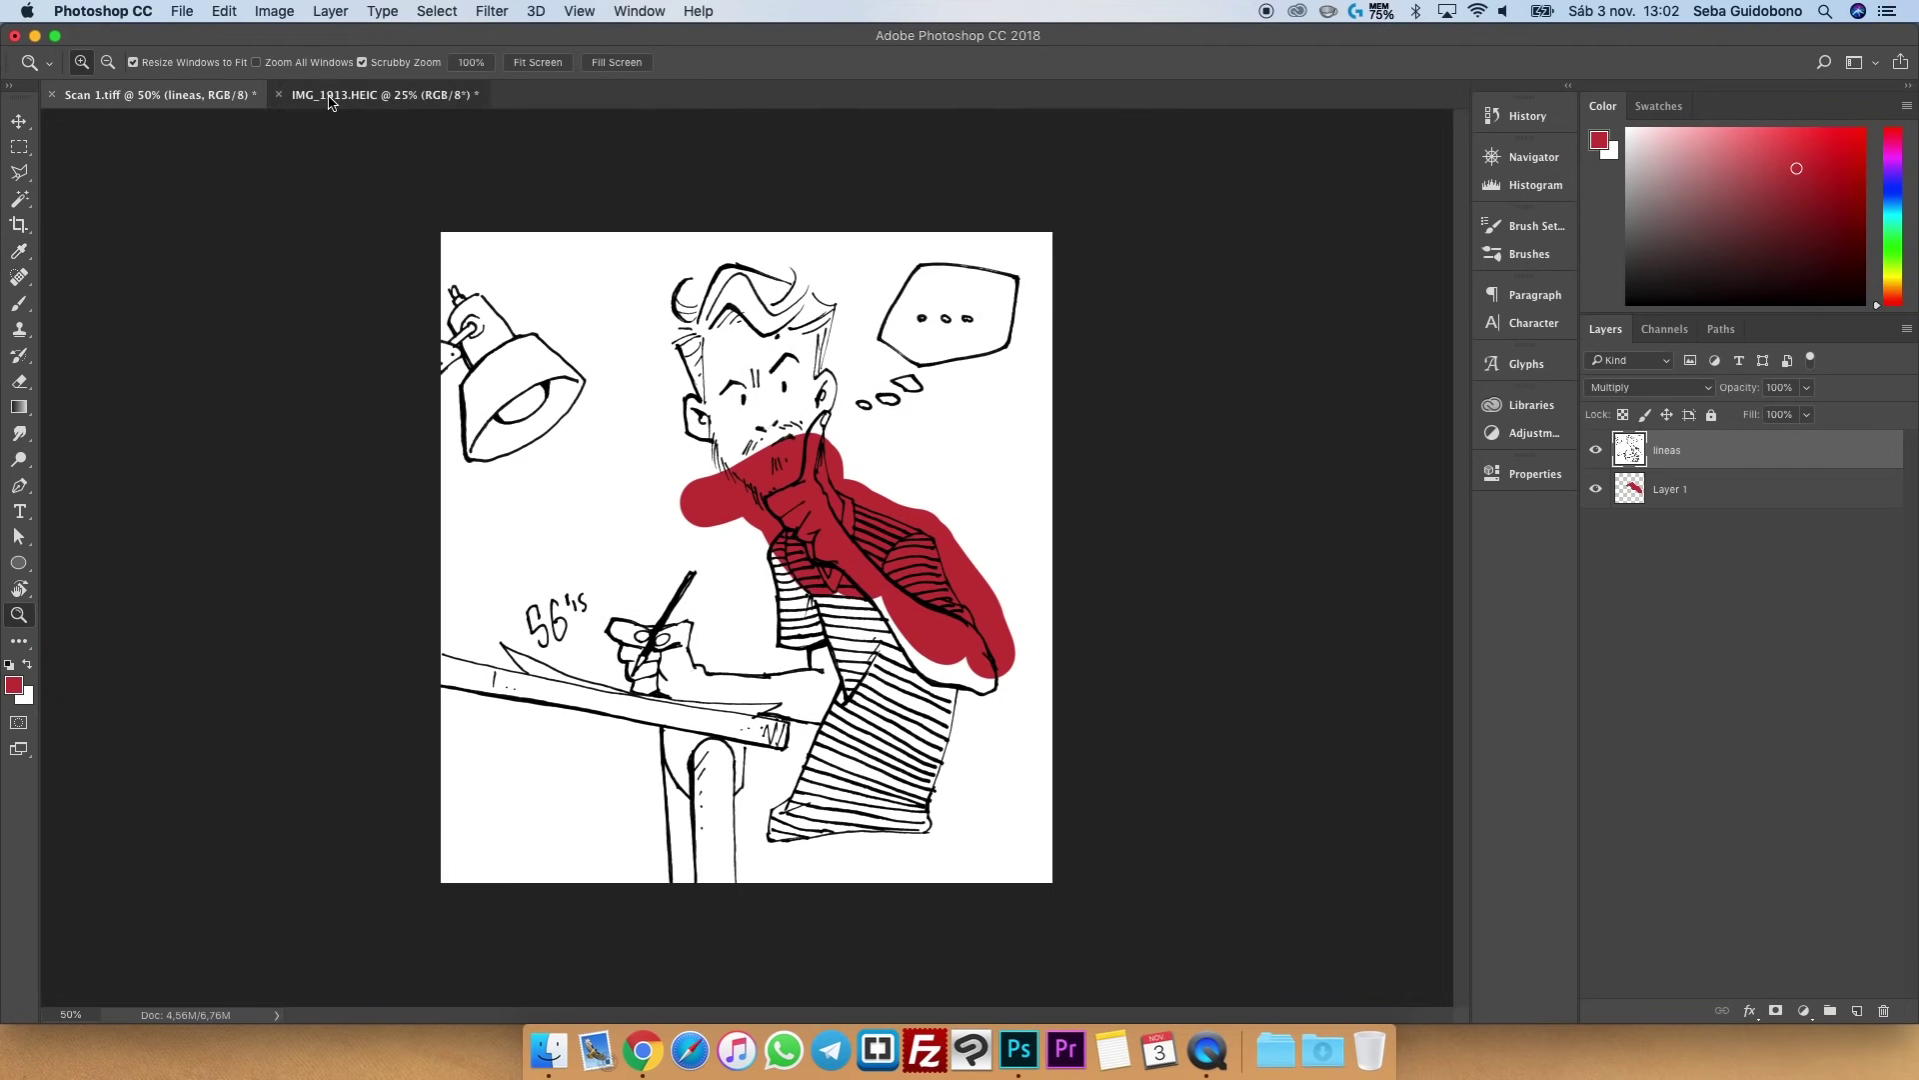
- Flip between the Scan 1.tiff and IMG_1913 tabs to compare them, ending on IMG_1913
click(237, 96)
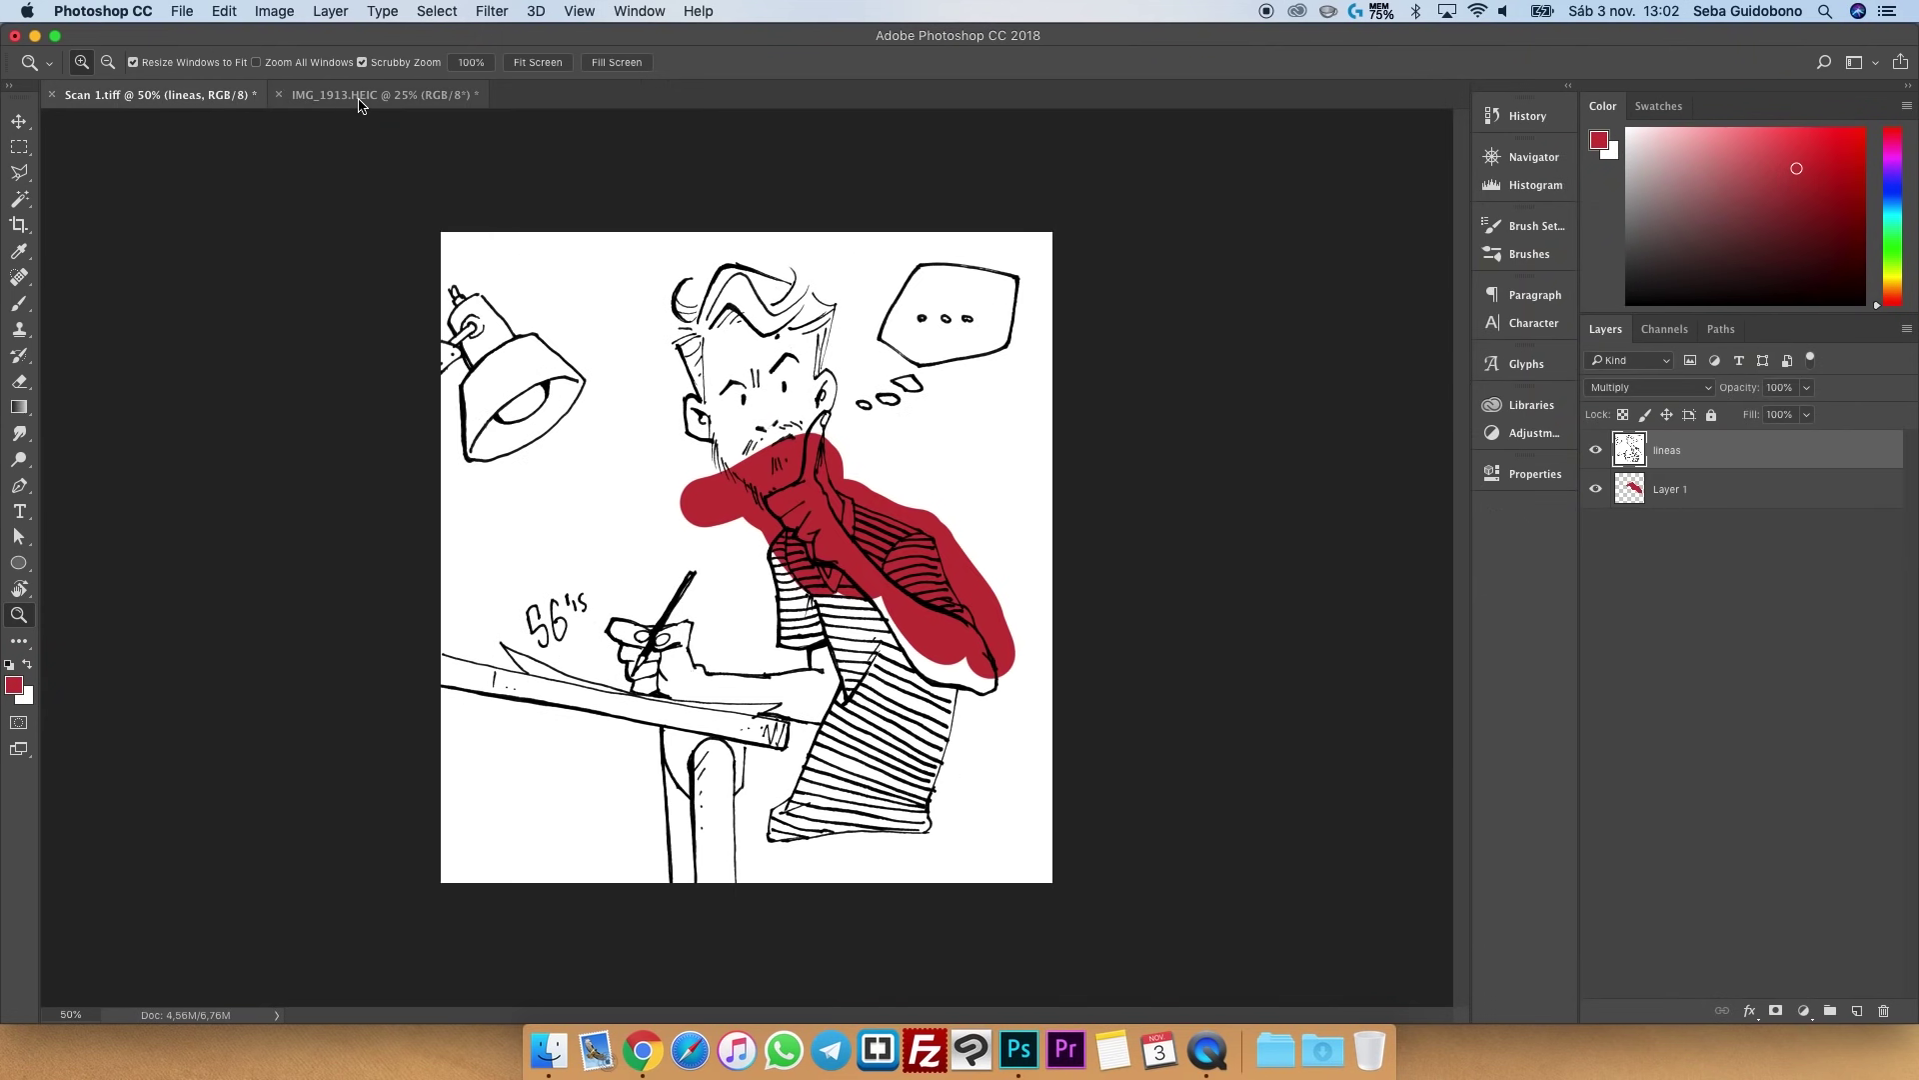
click(359, 99)
click(206, 101)
click(337, 98)
click(210, 98)
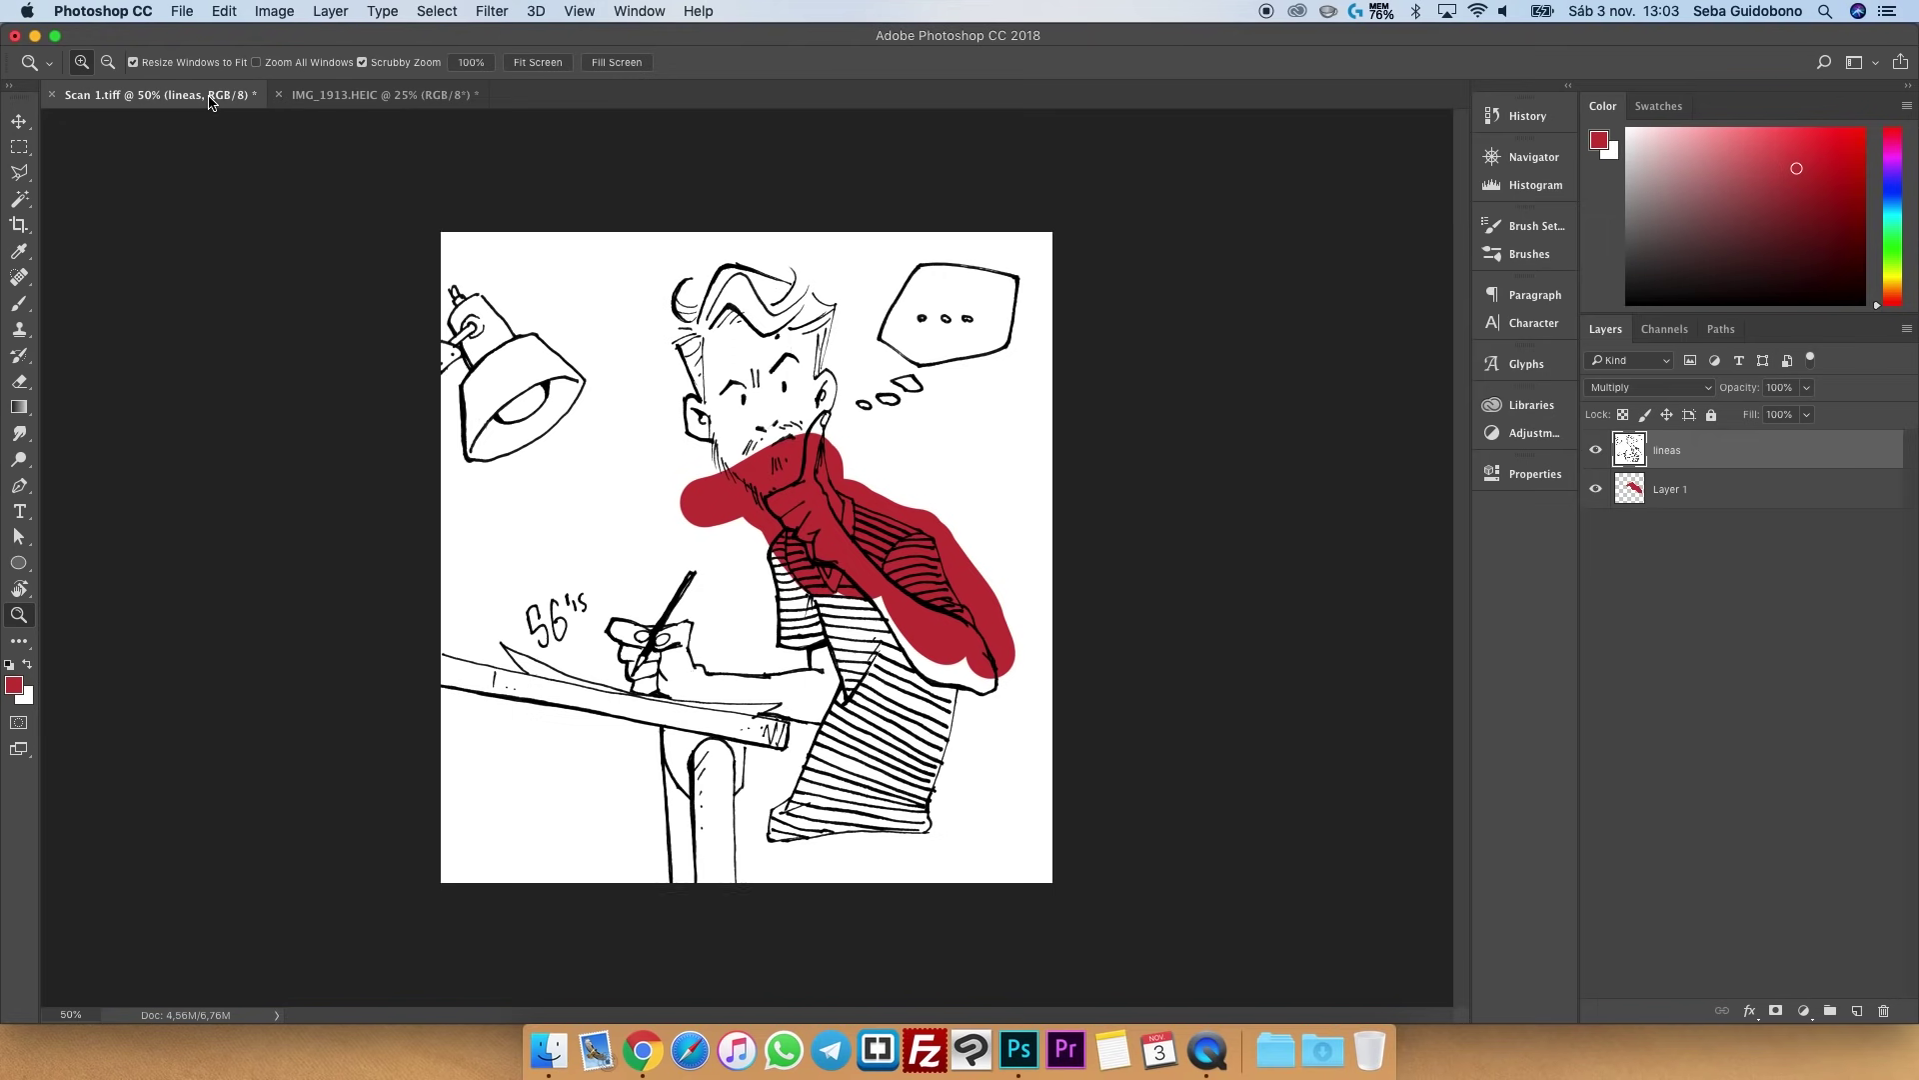
click(330, 95)
- Select the Dodge tool on IMG_1913 with Range kept on Midtones
alt+click(648, 505)
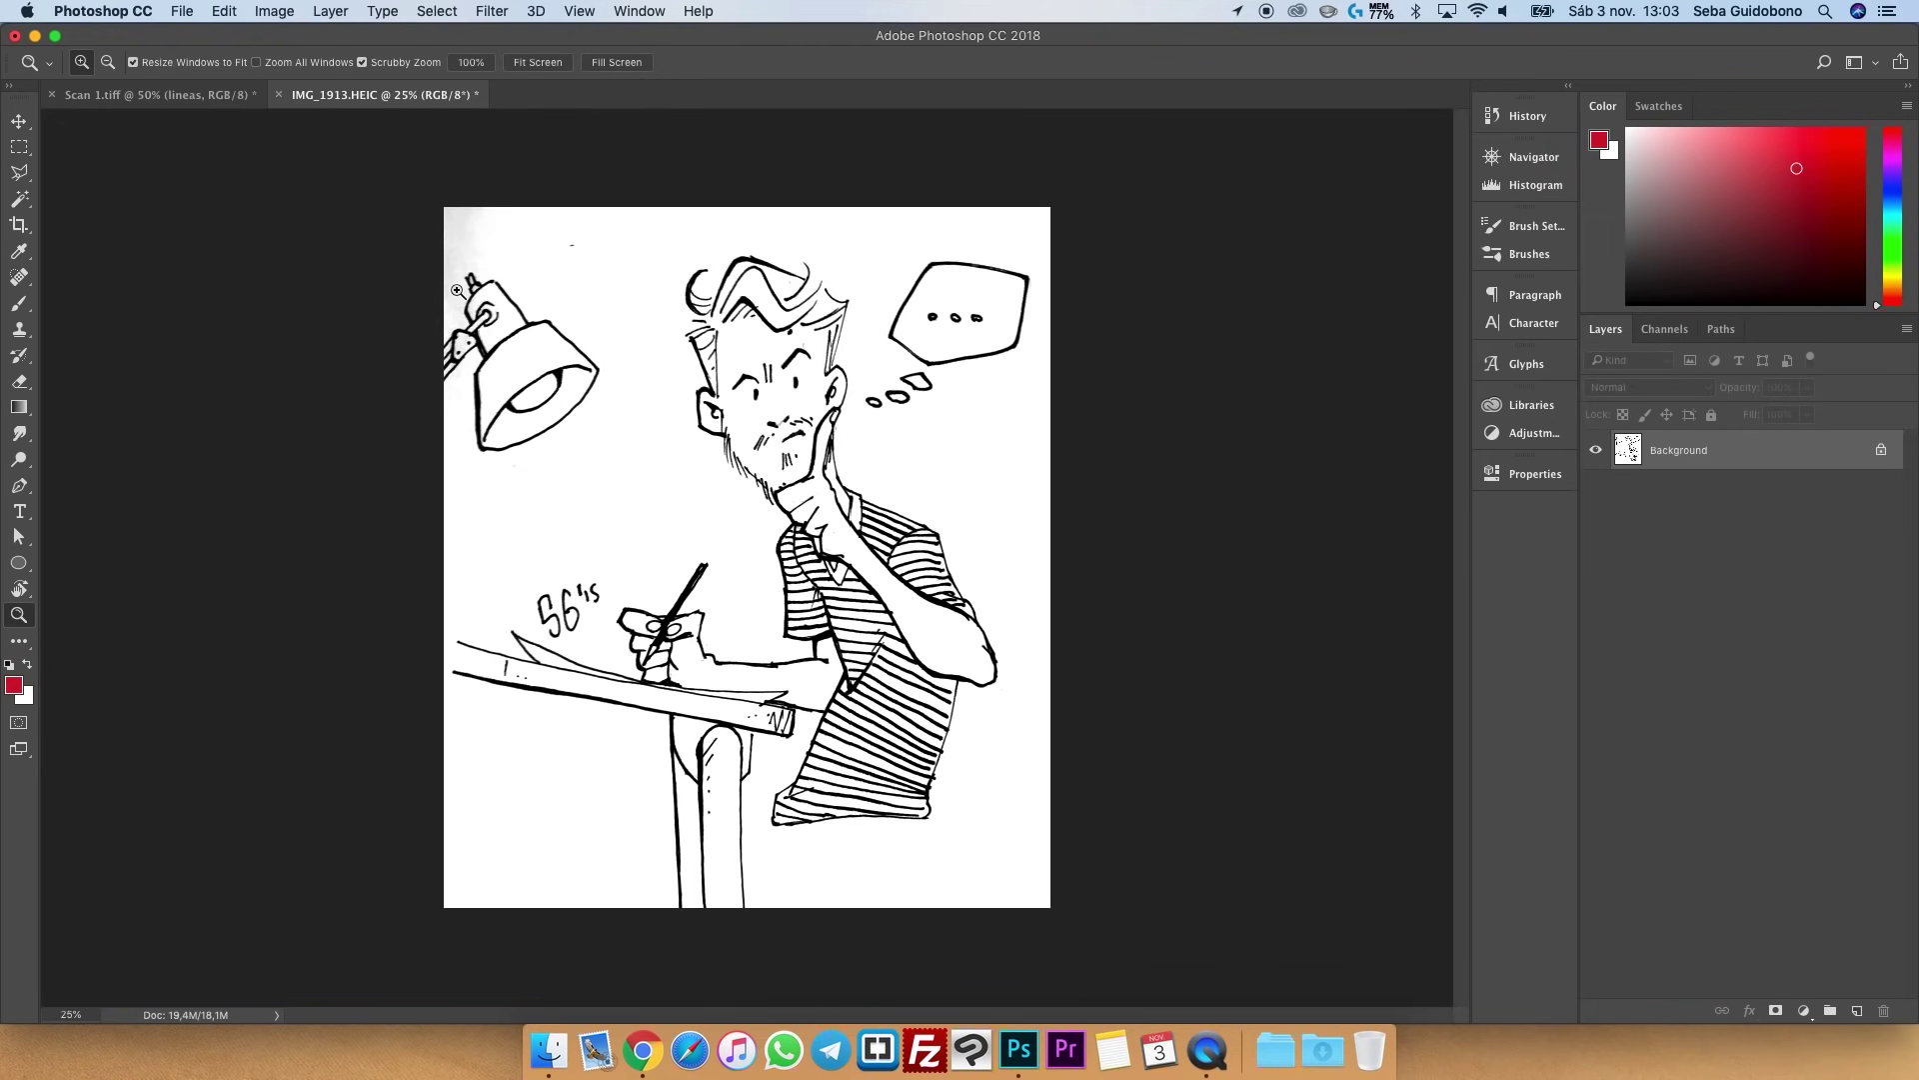
click(22, 461)
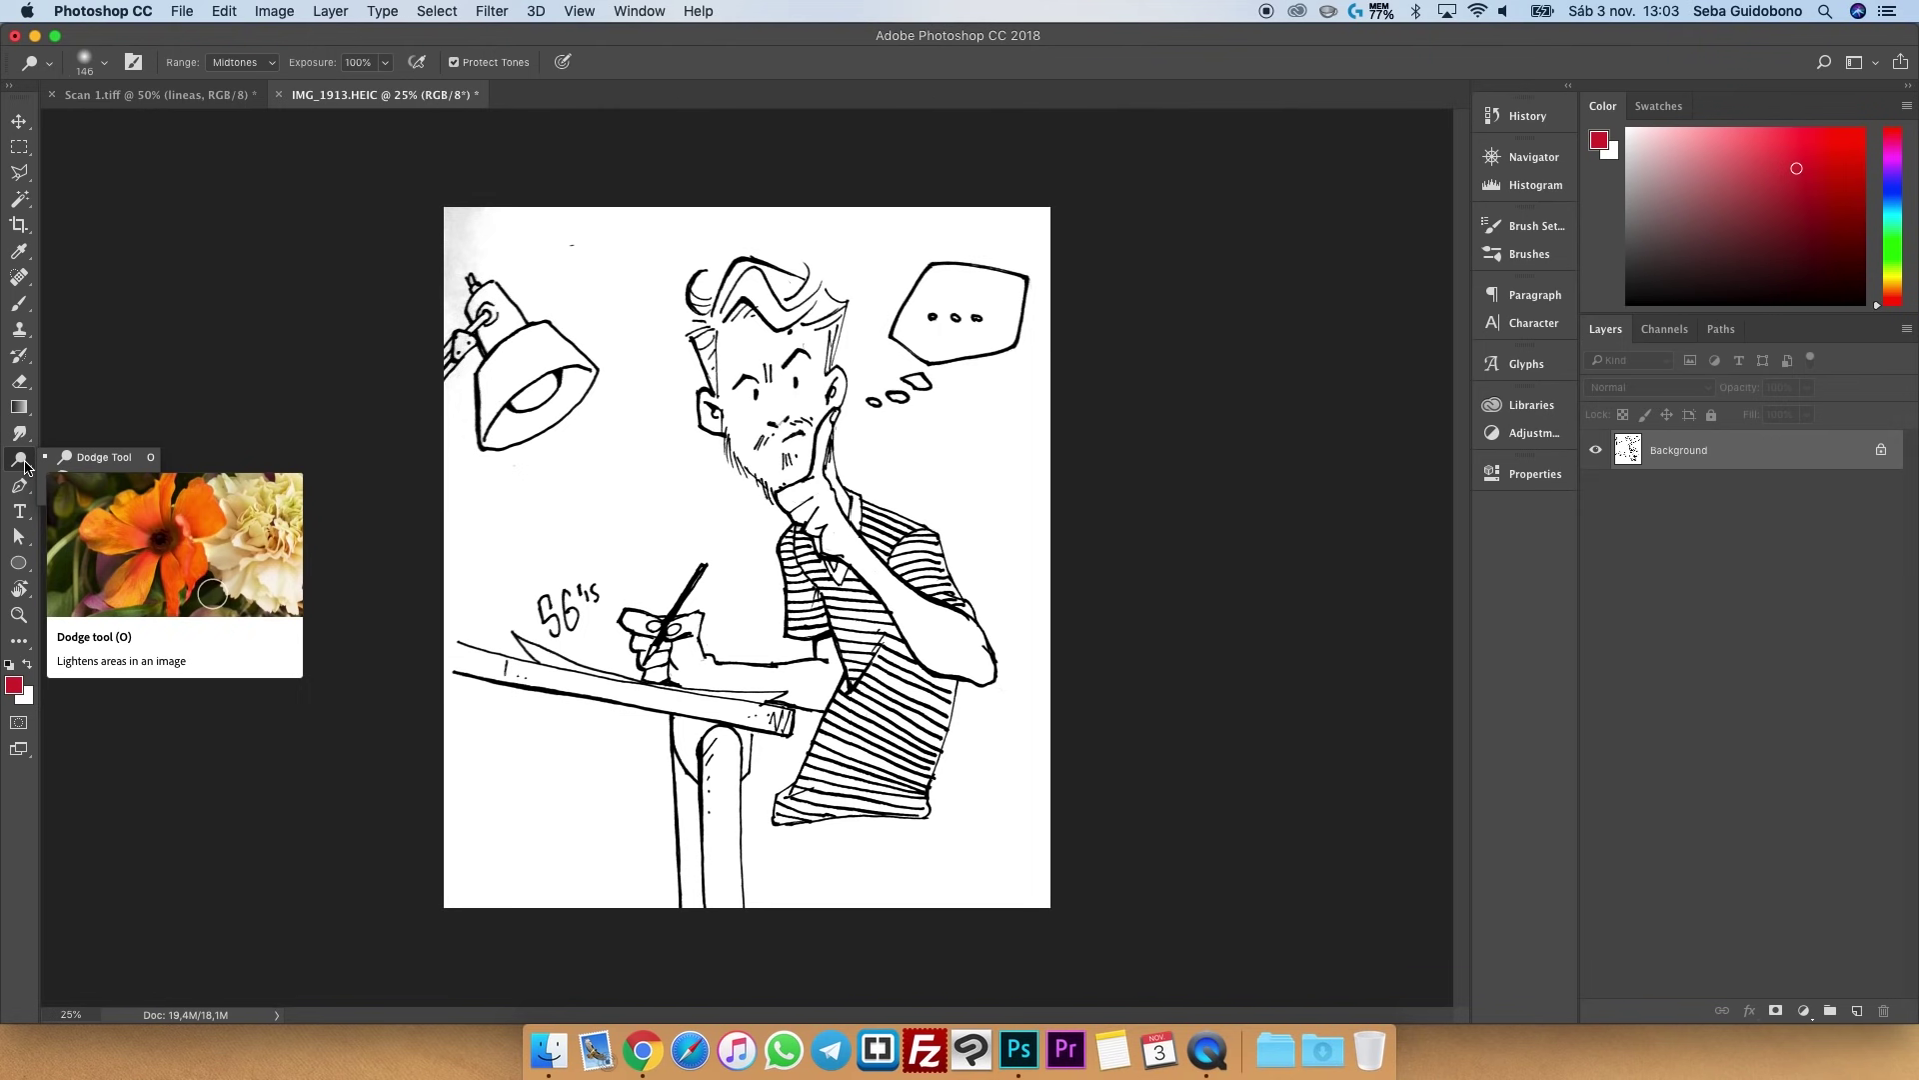
click(259, 66)
click(256, 68)
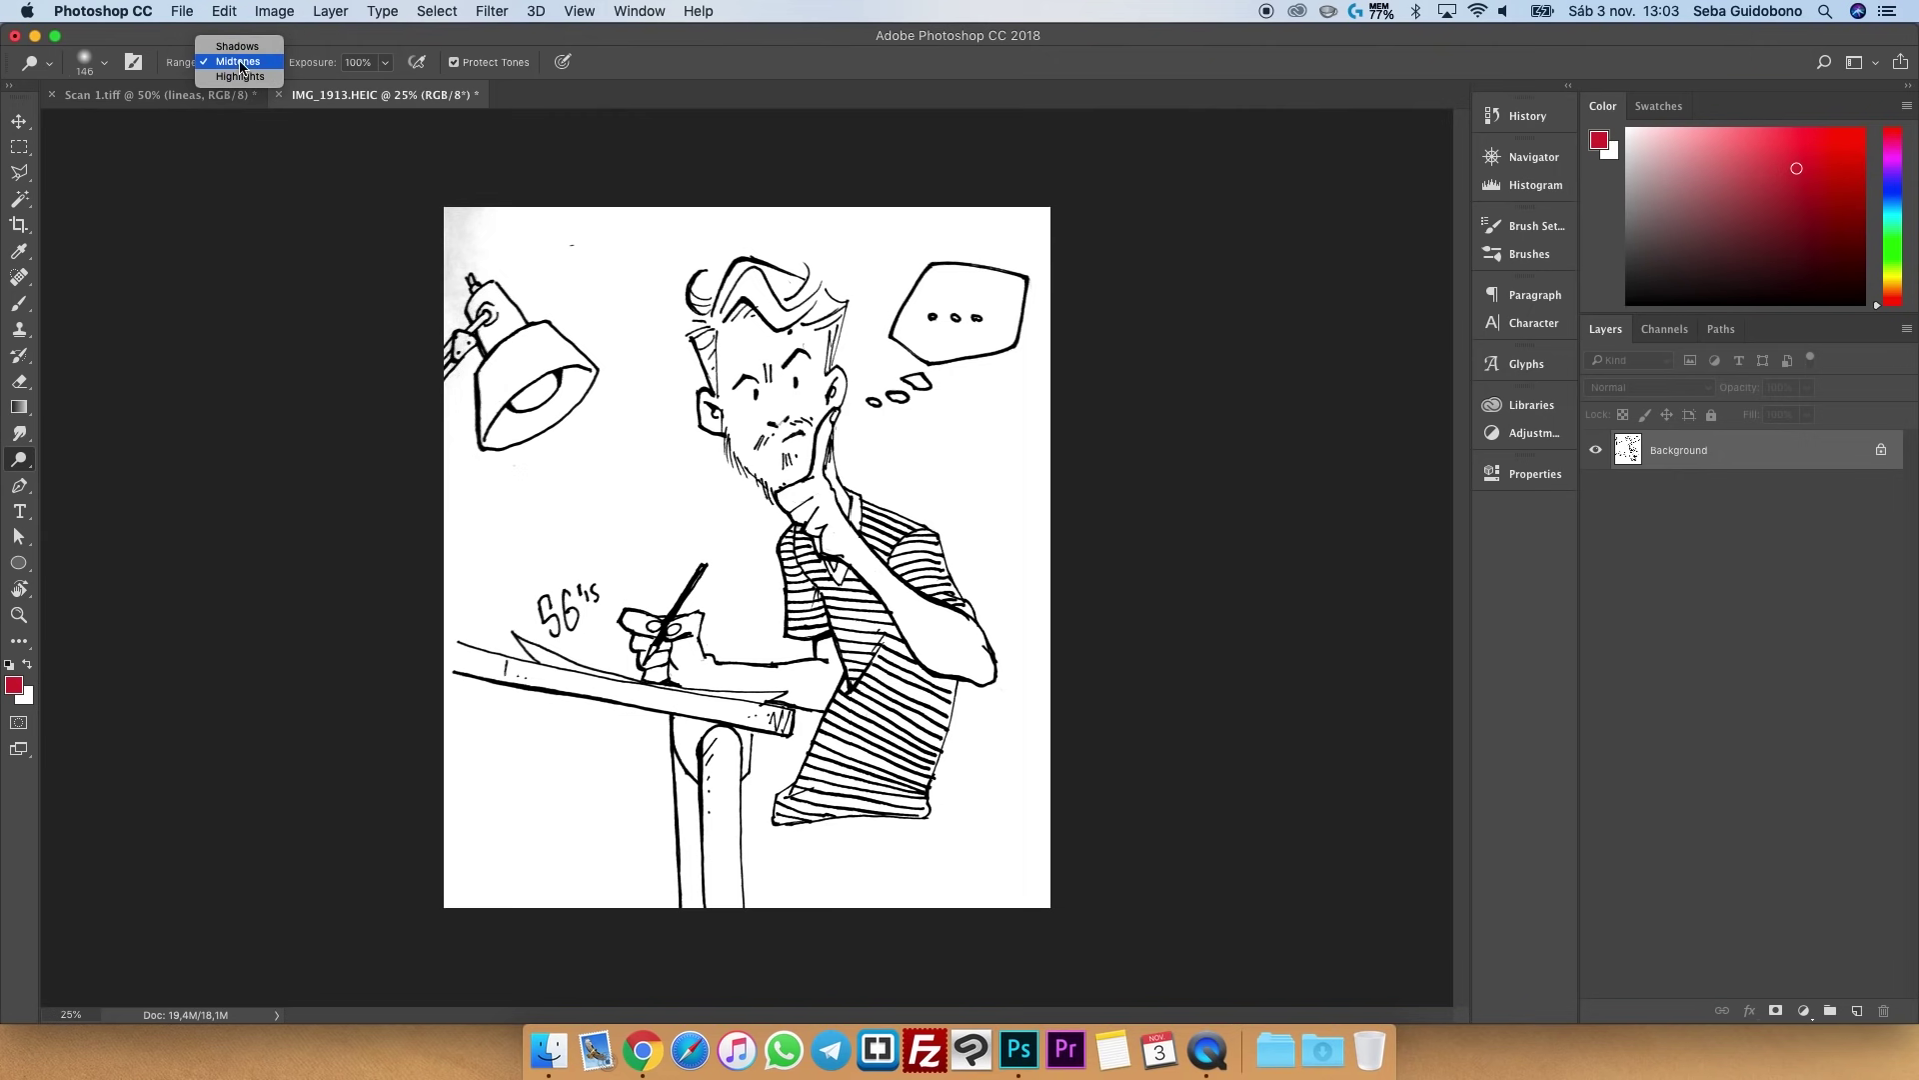
click(255, 63)
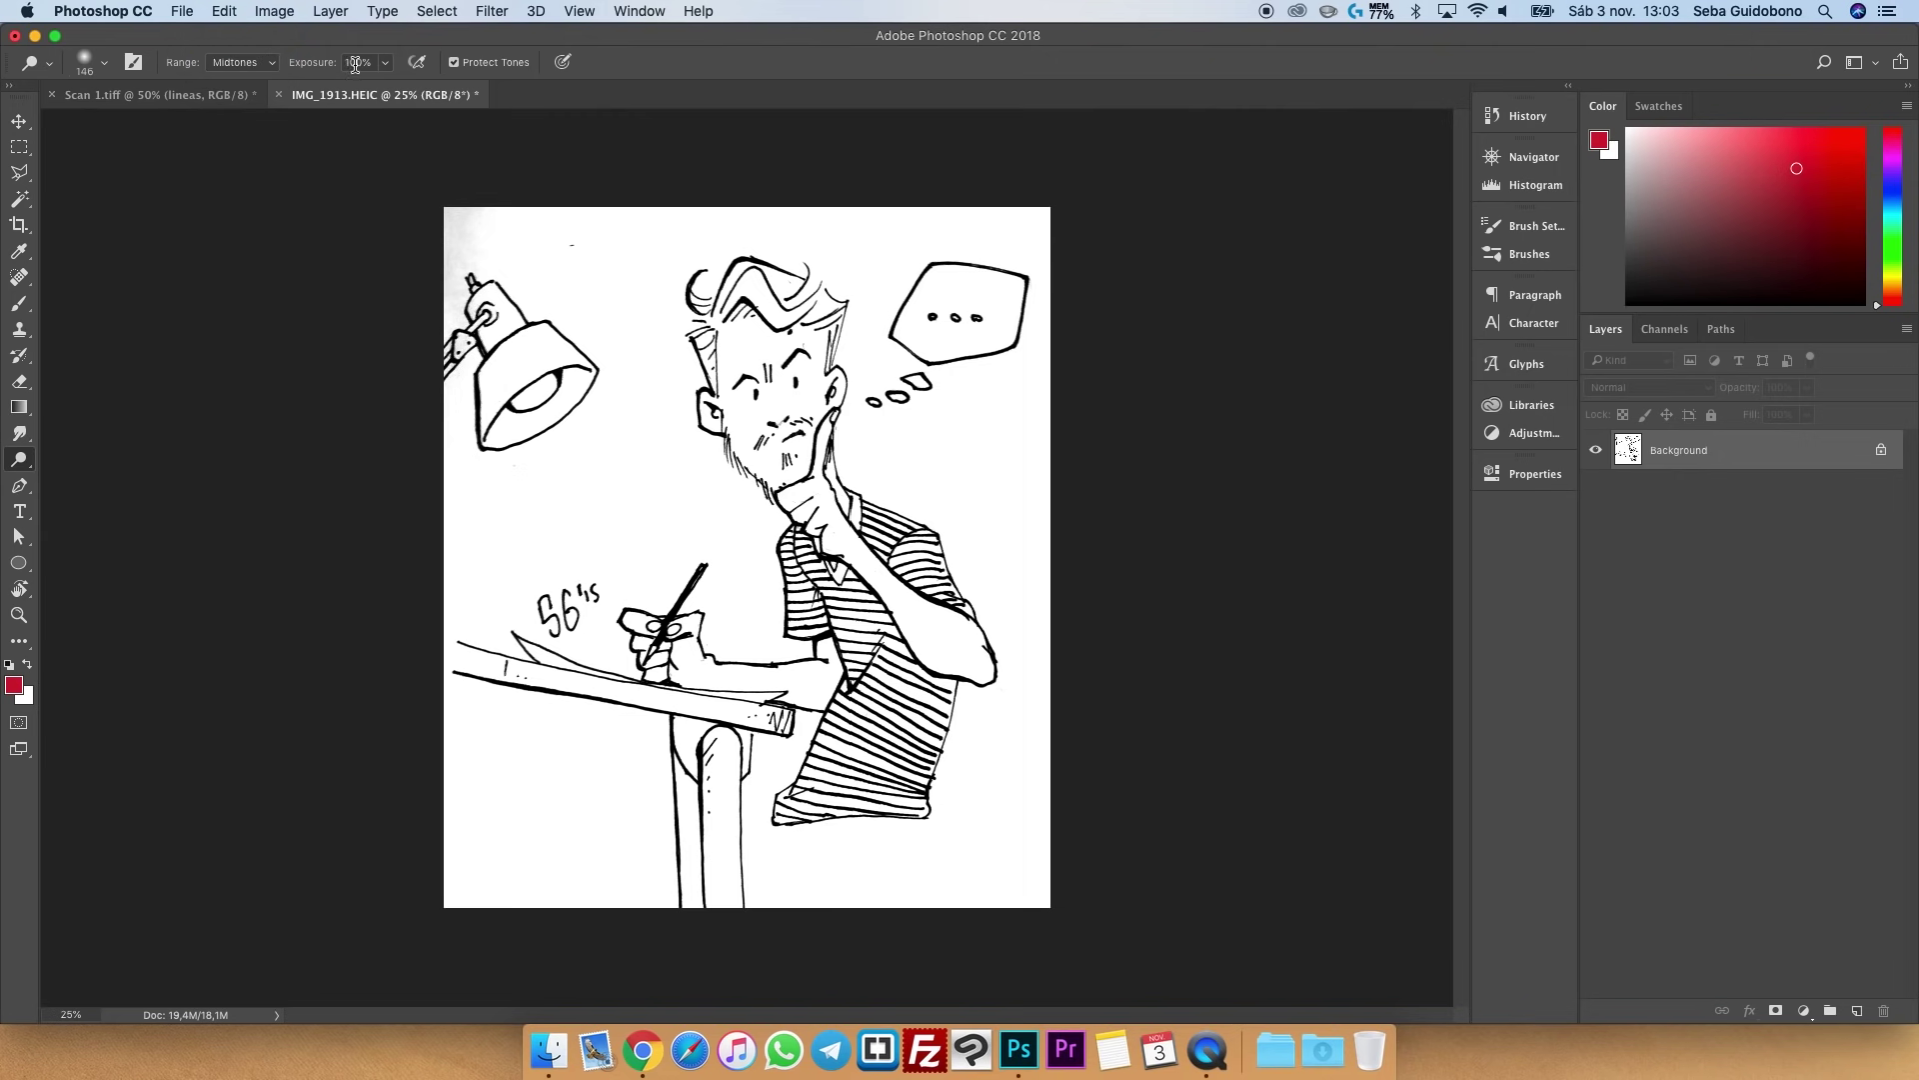
- Enlarge the dodge brush to 1760 px and lighten the grey areas around the lamp
right_click(585, 472)
drag(739, 518, 791, 518)
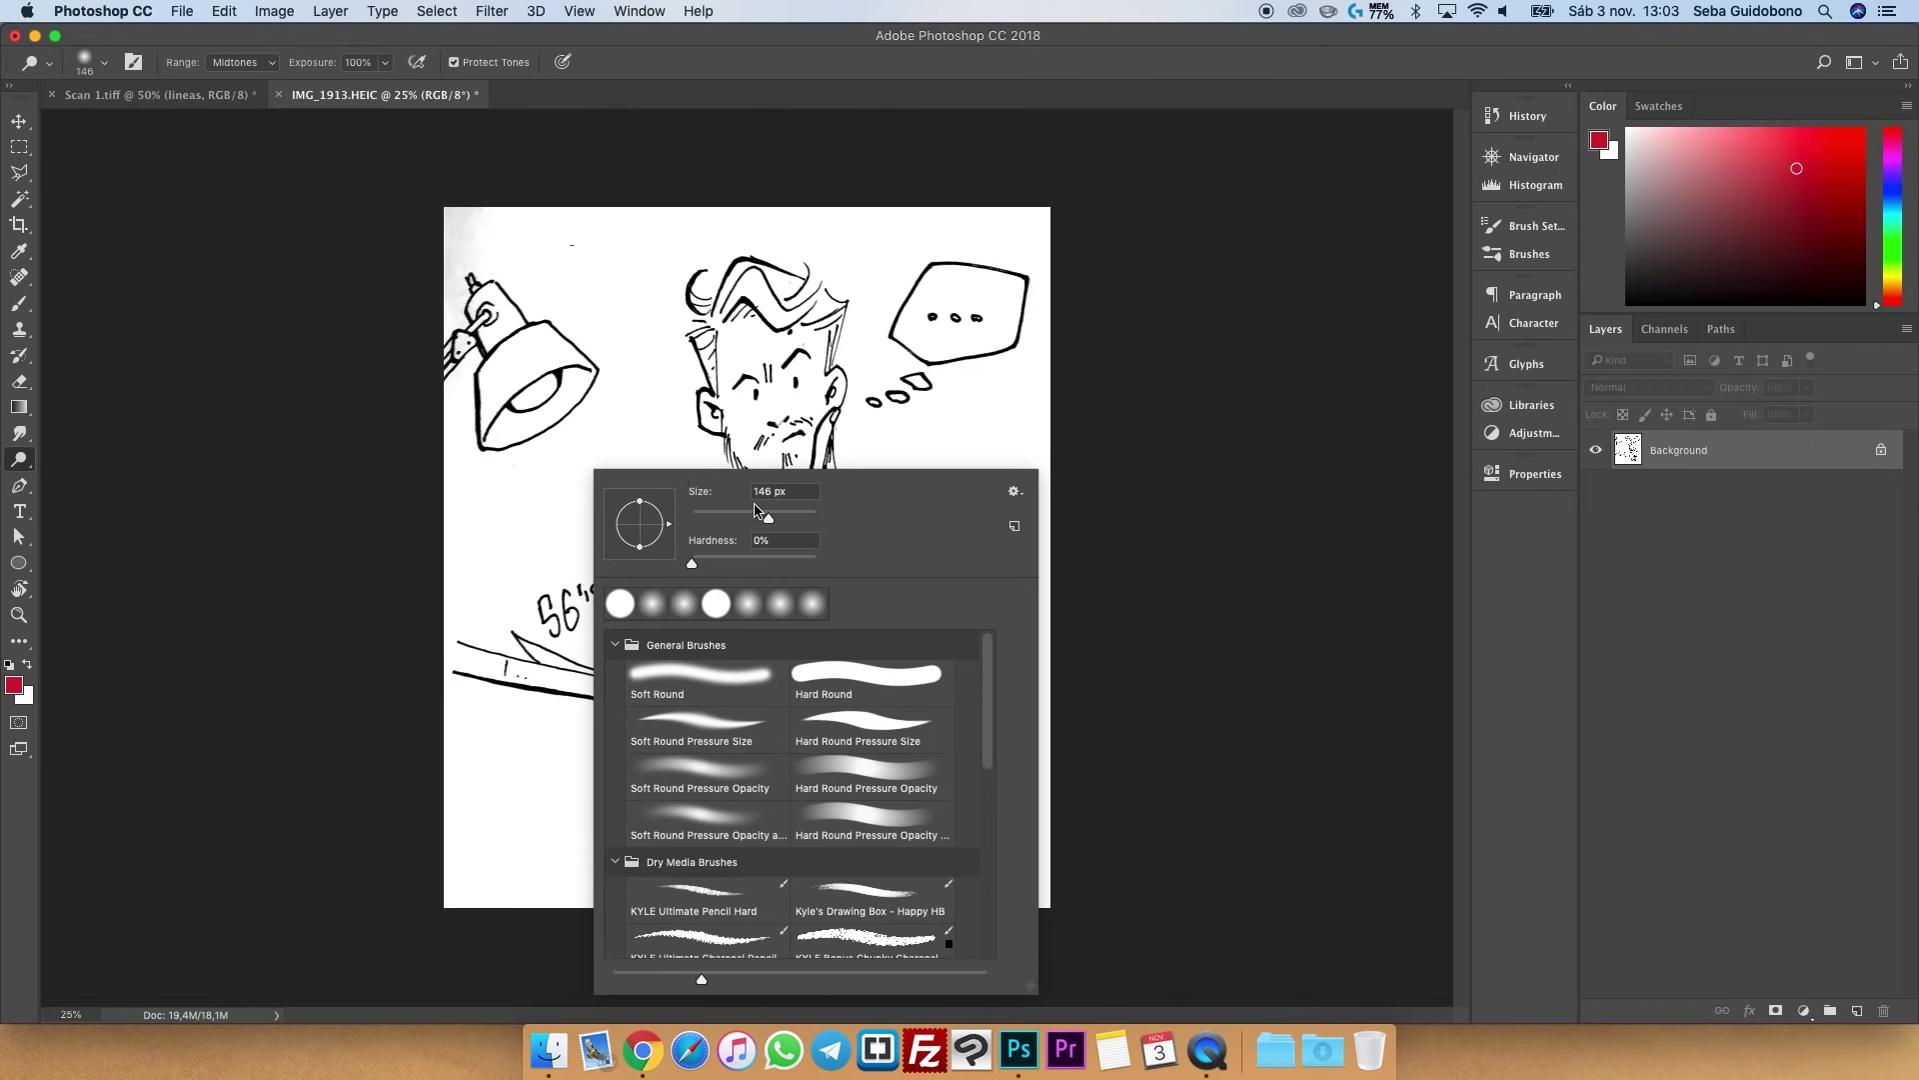
click(476, 262)
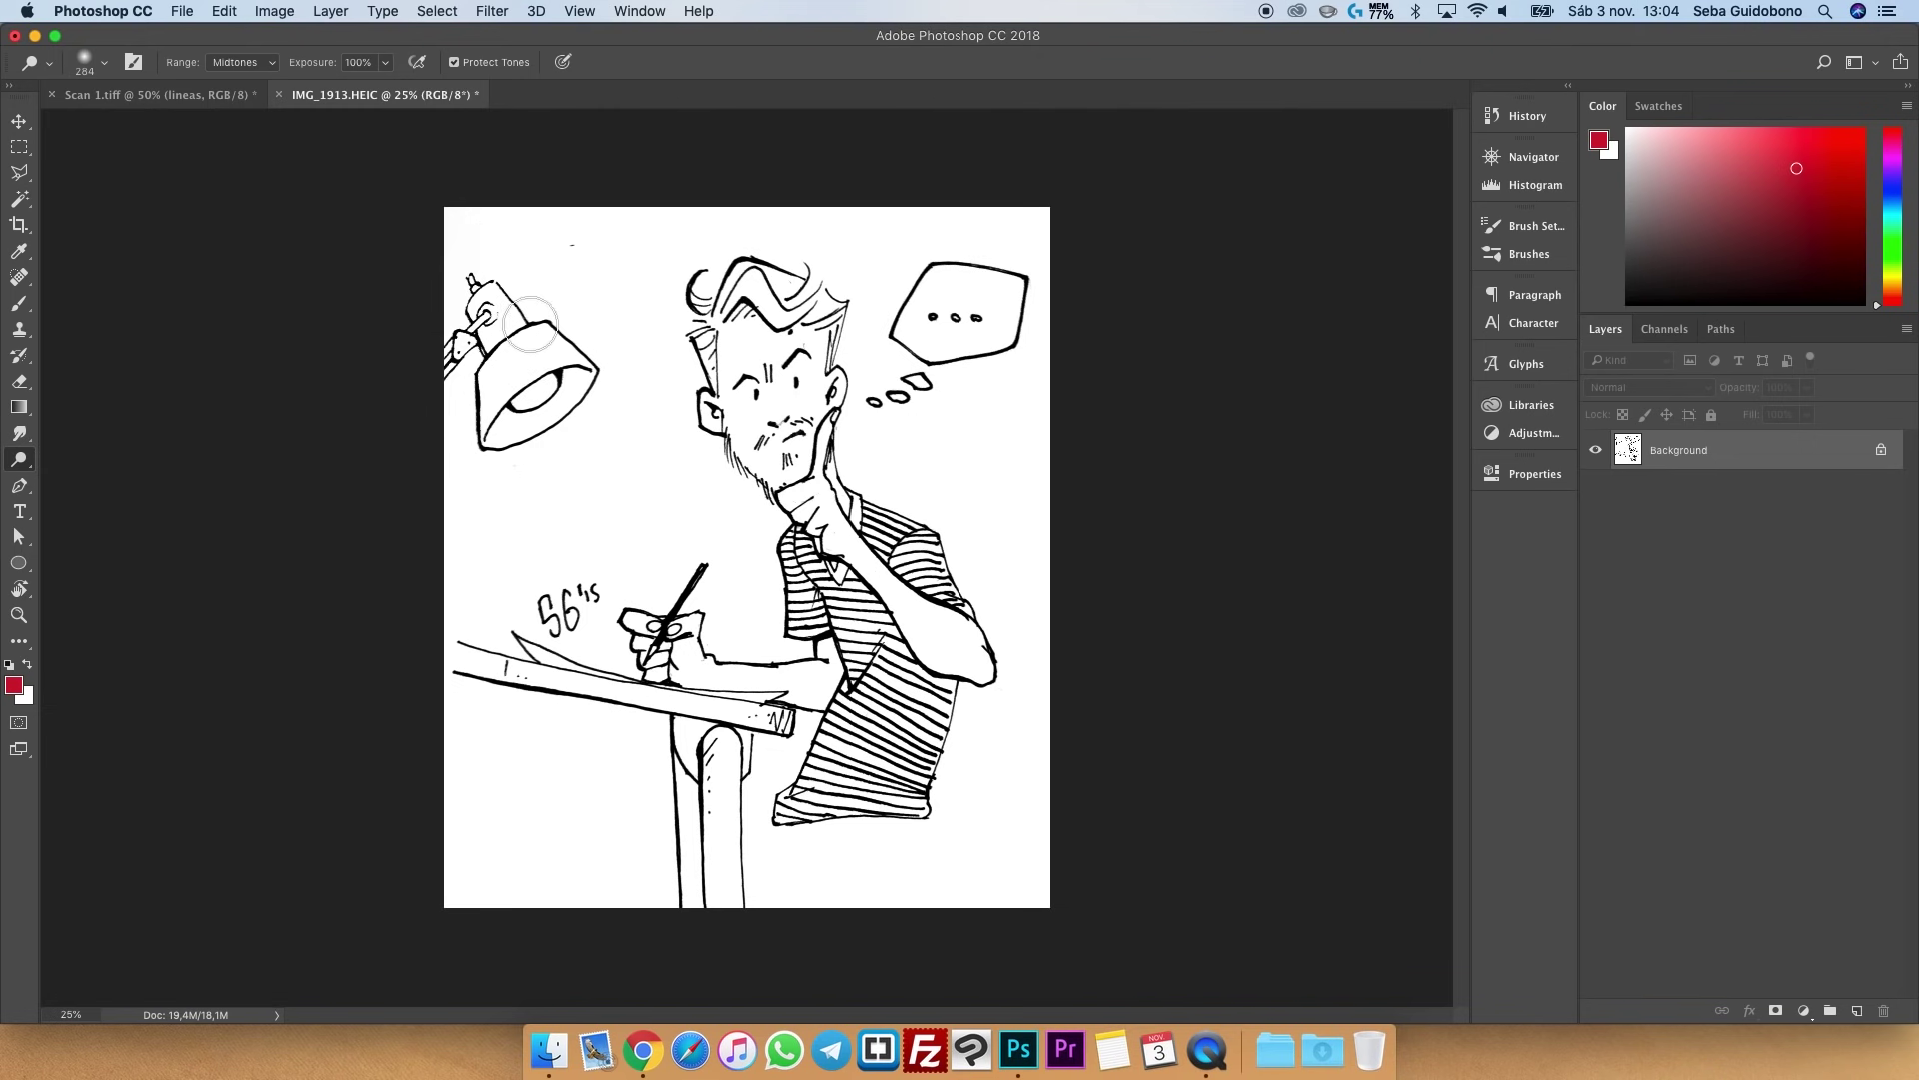
right_click(617, 503)
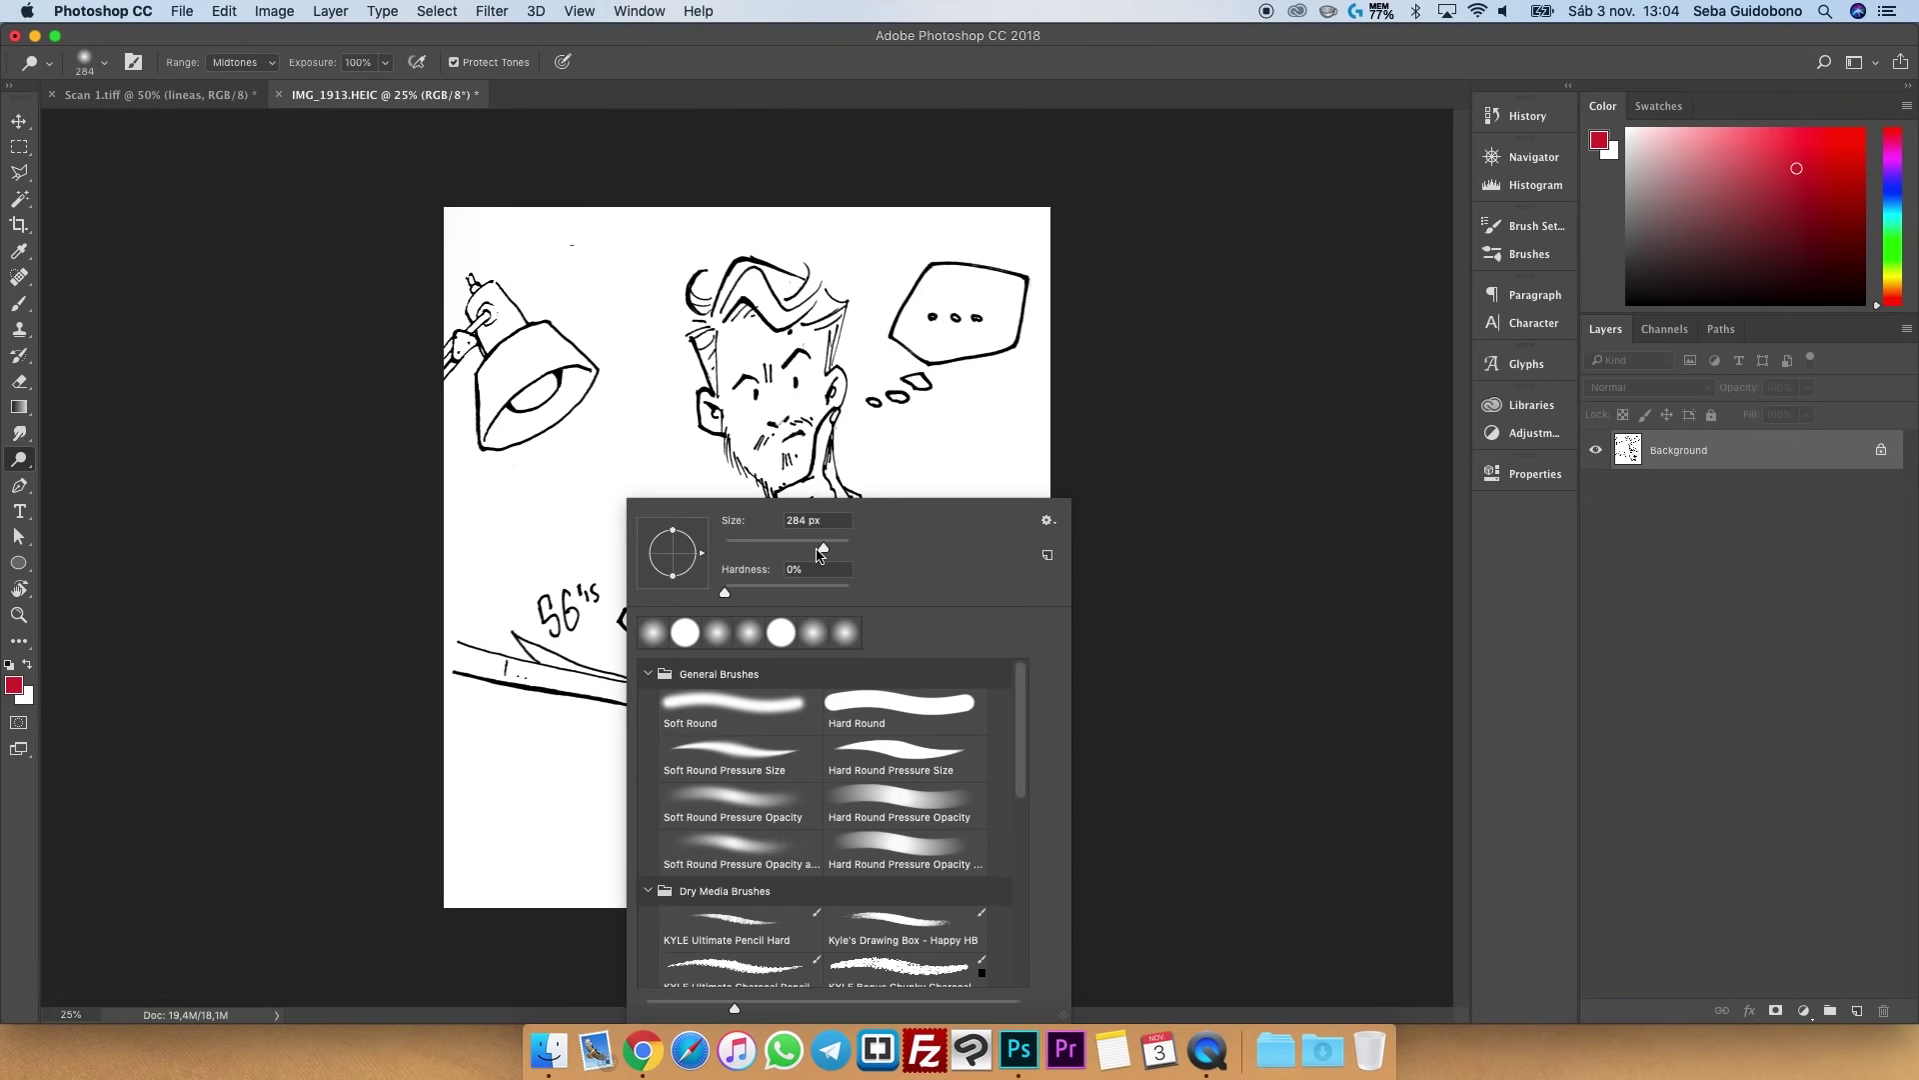
click(837, 540)
drag(837, 548, 846, 548)
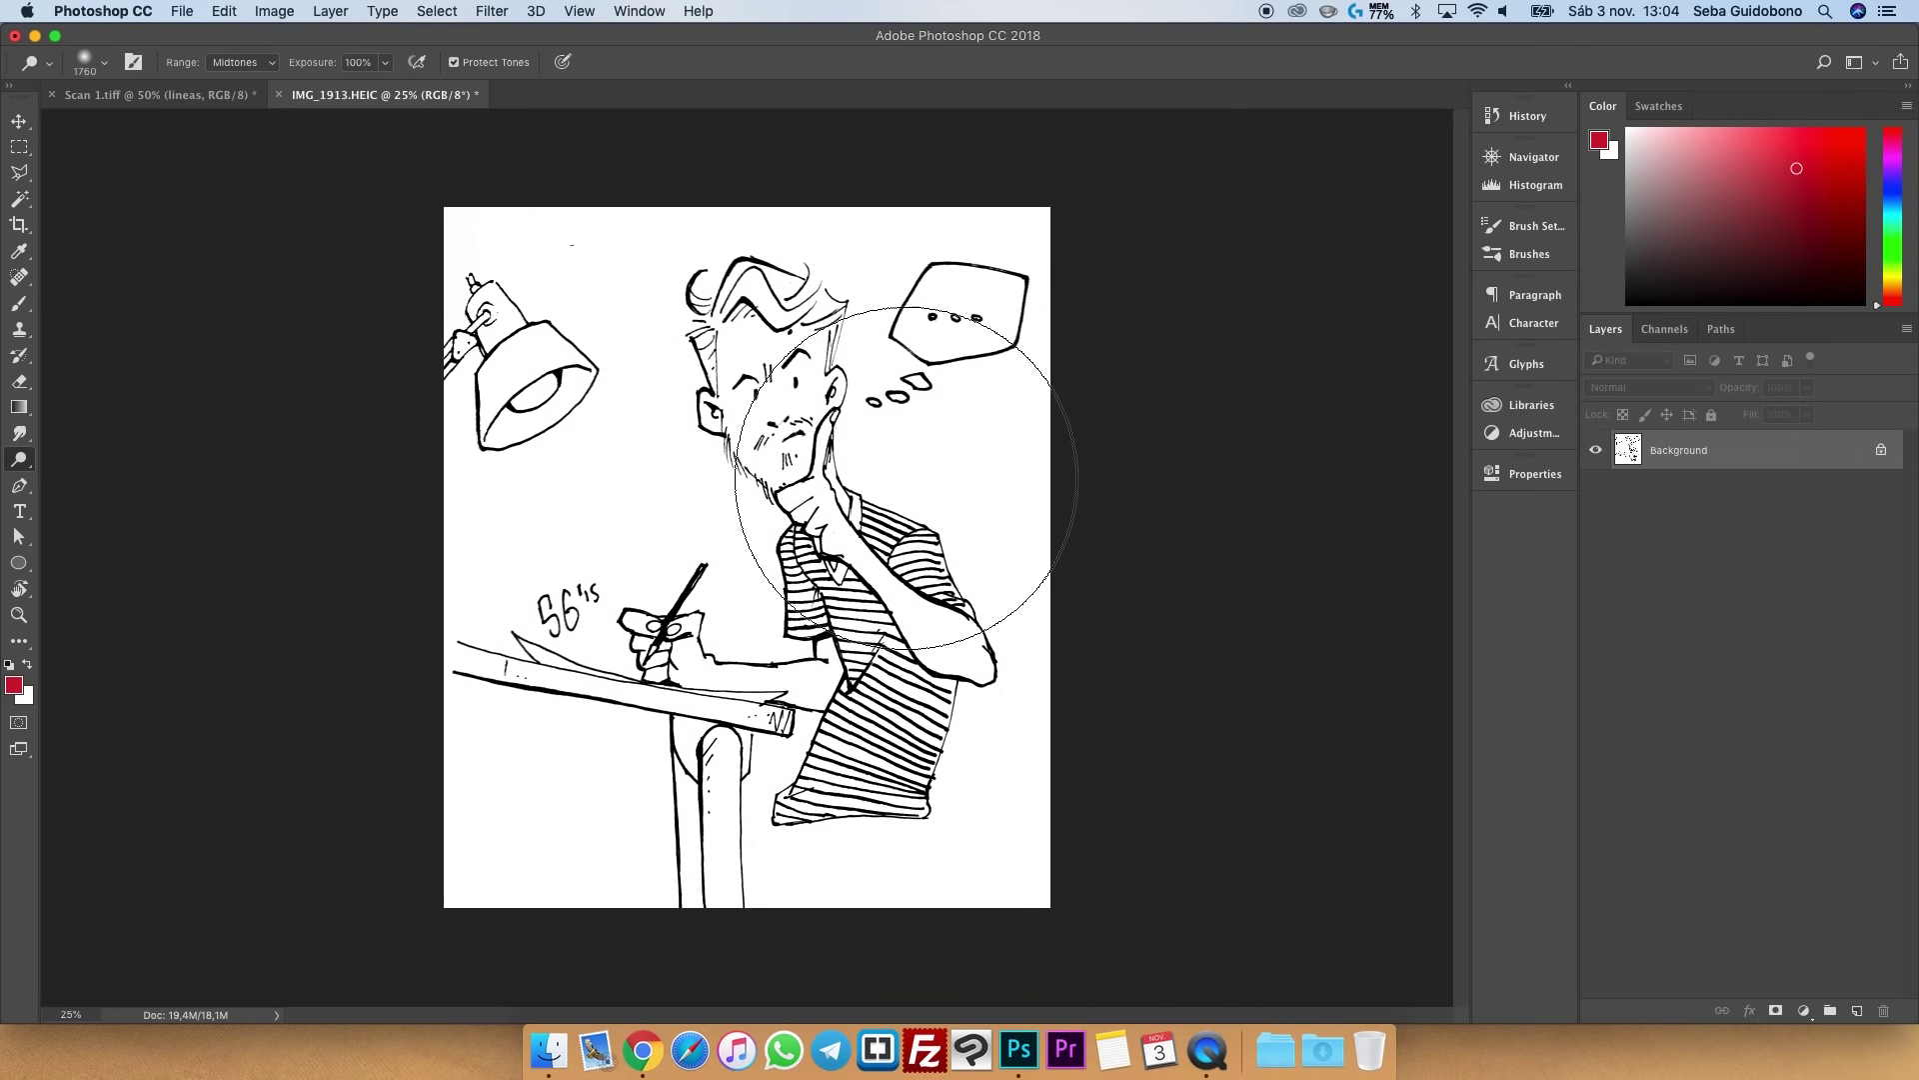
- Convert IMG_1913's Background into an editable layer named lineas and check the colour mode
key(x)
key(g)
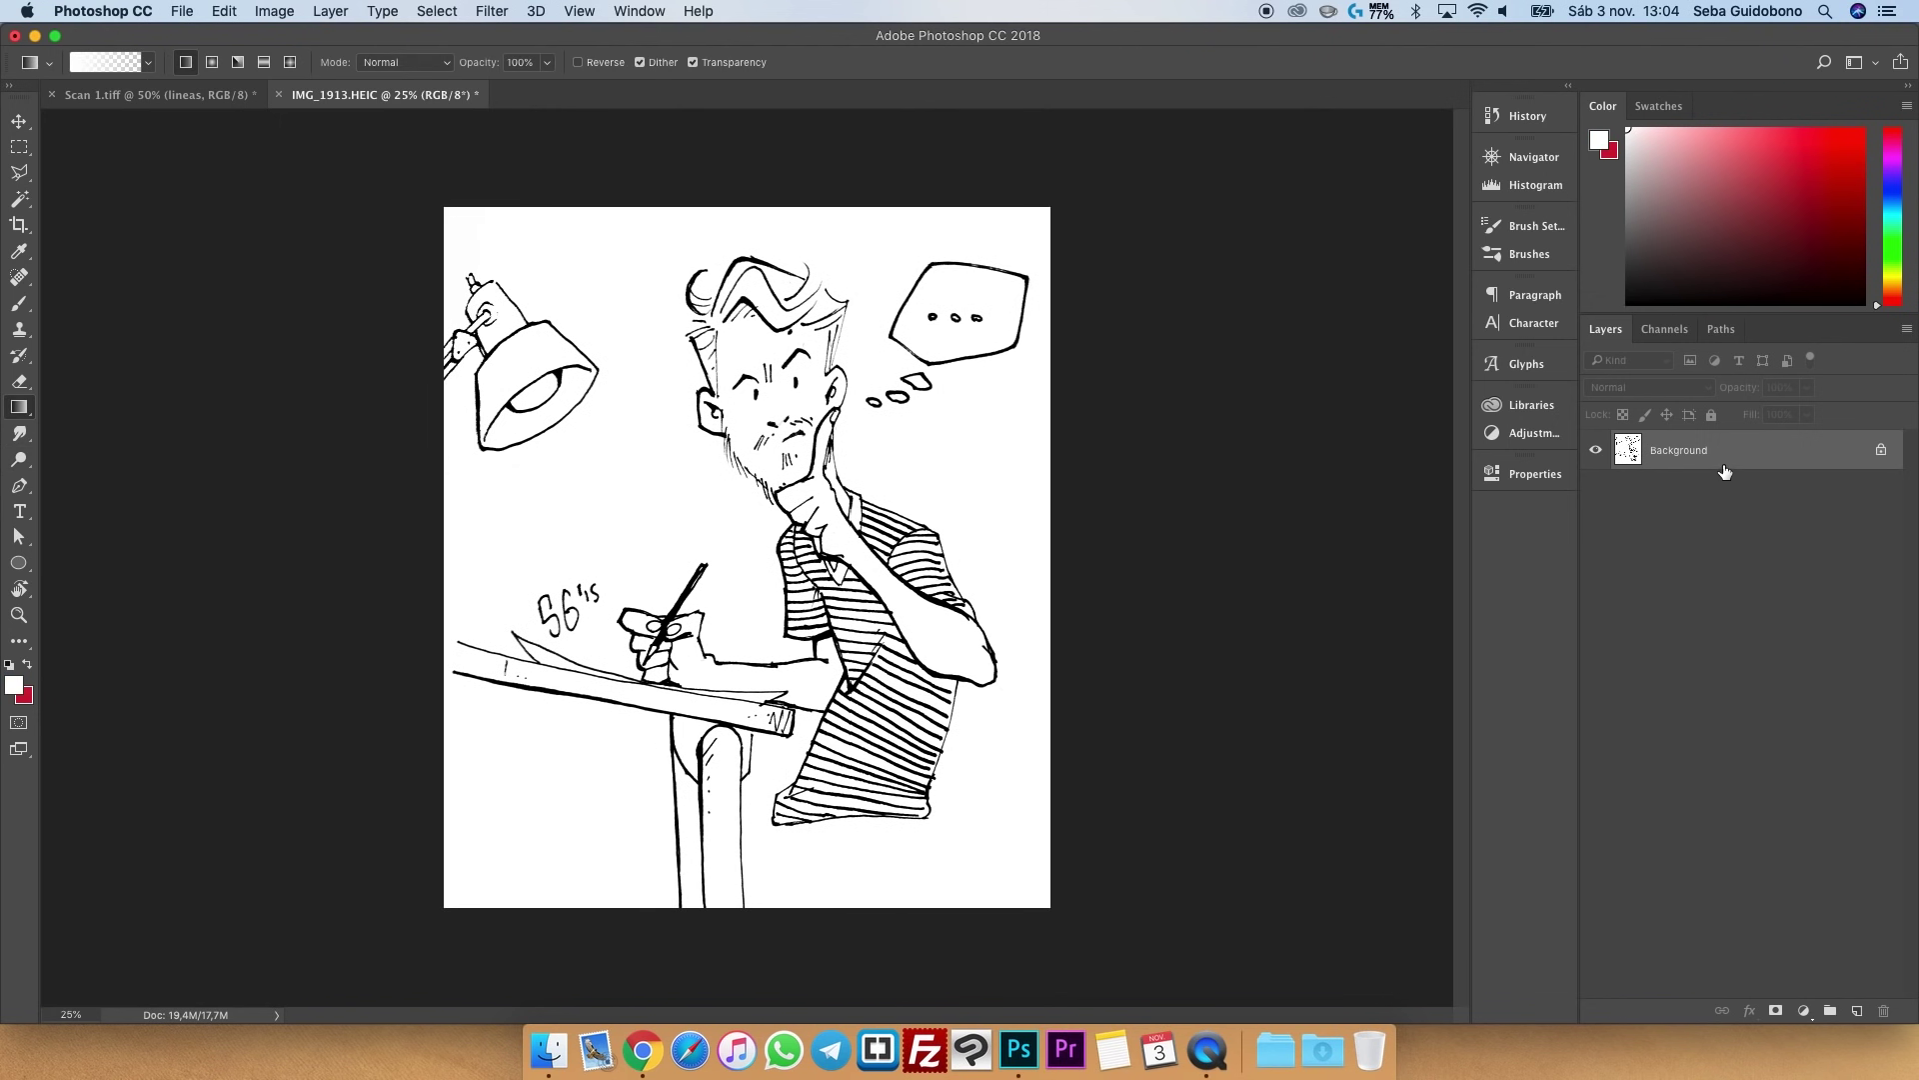
double_click(1733, 452)
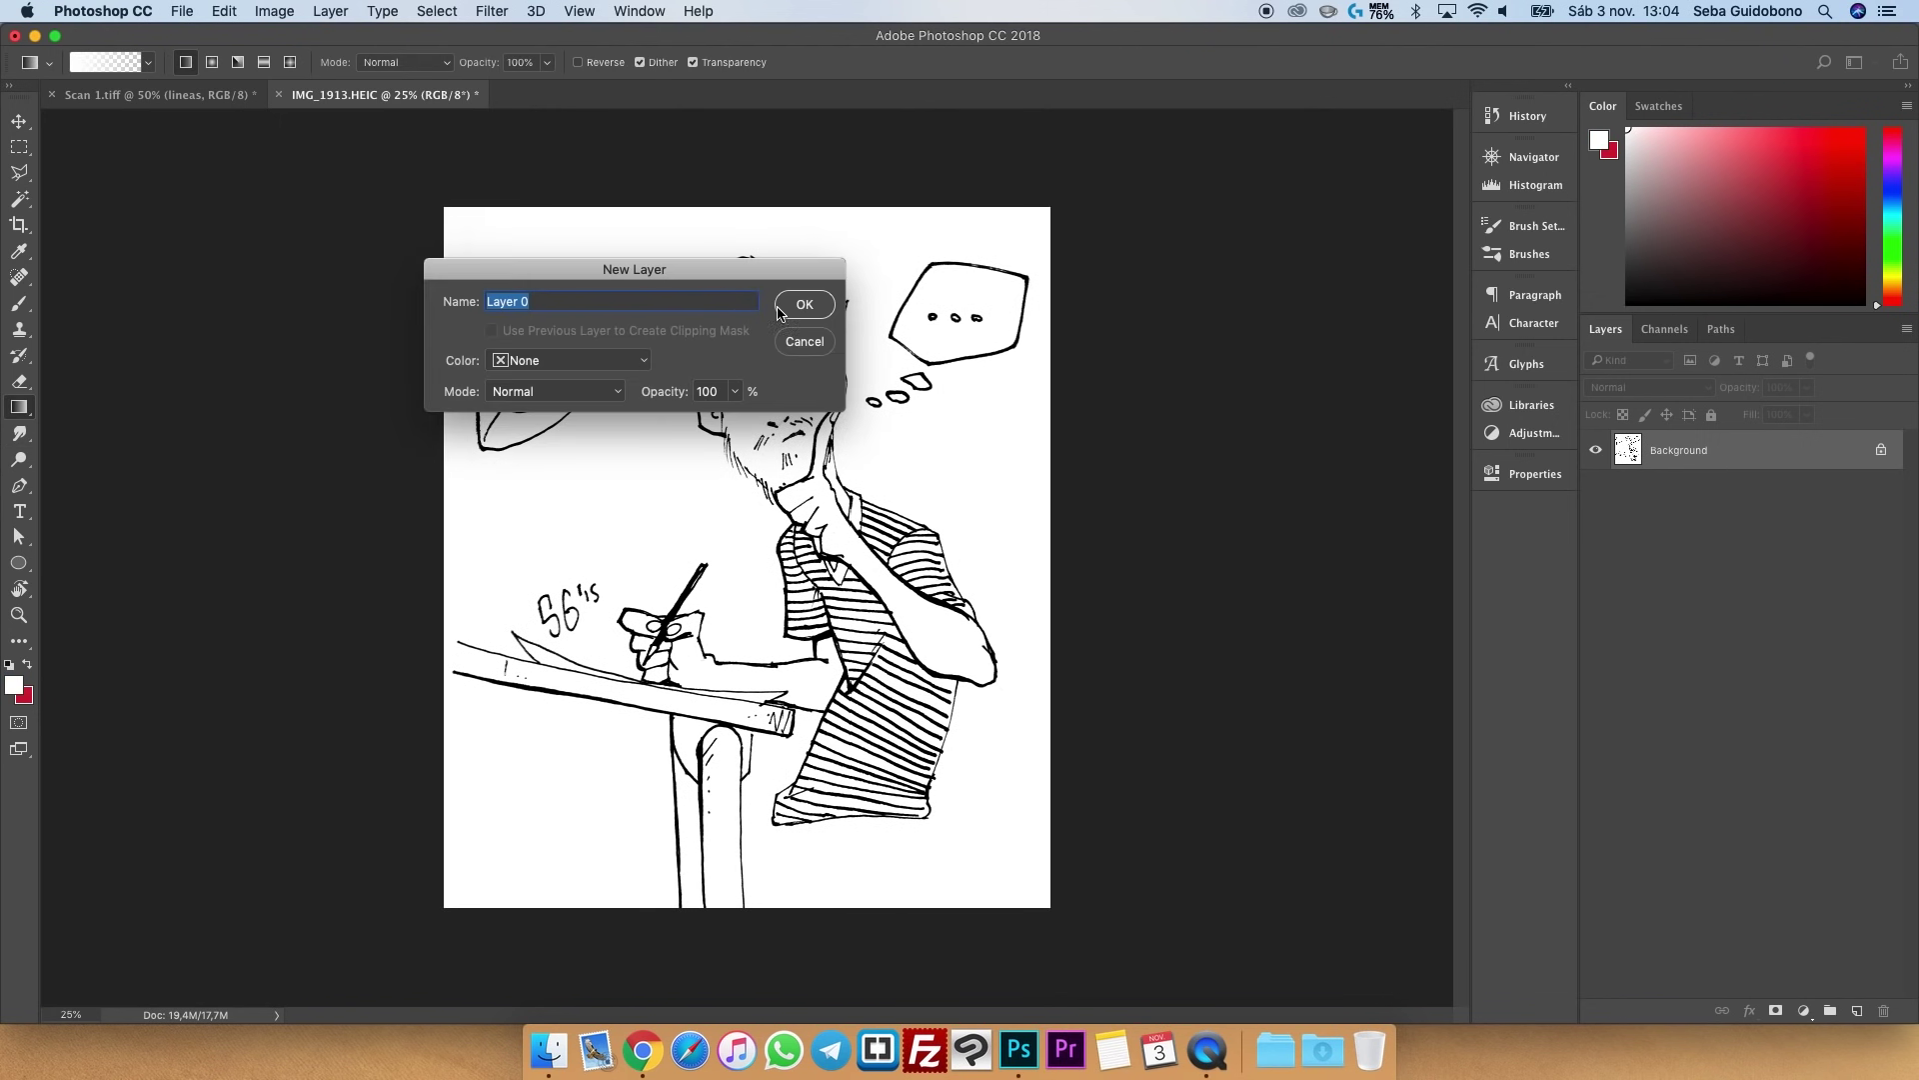
text(lineas)
key(Return)
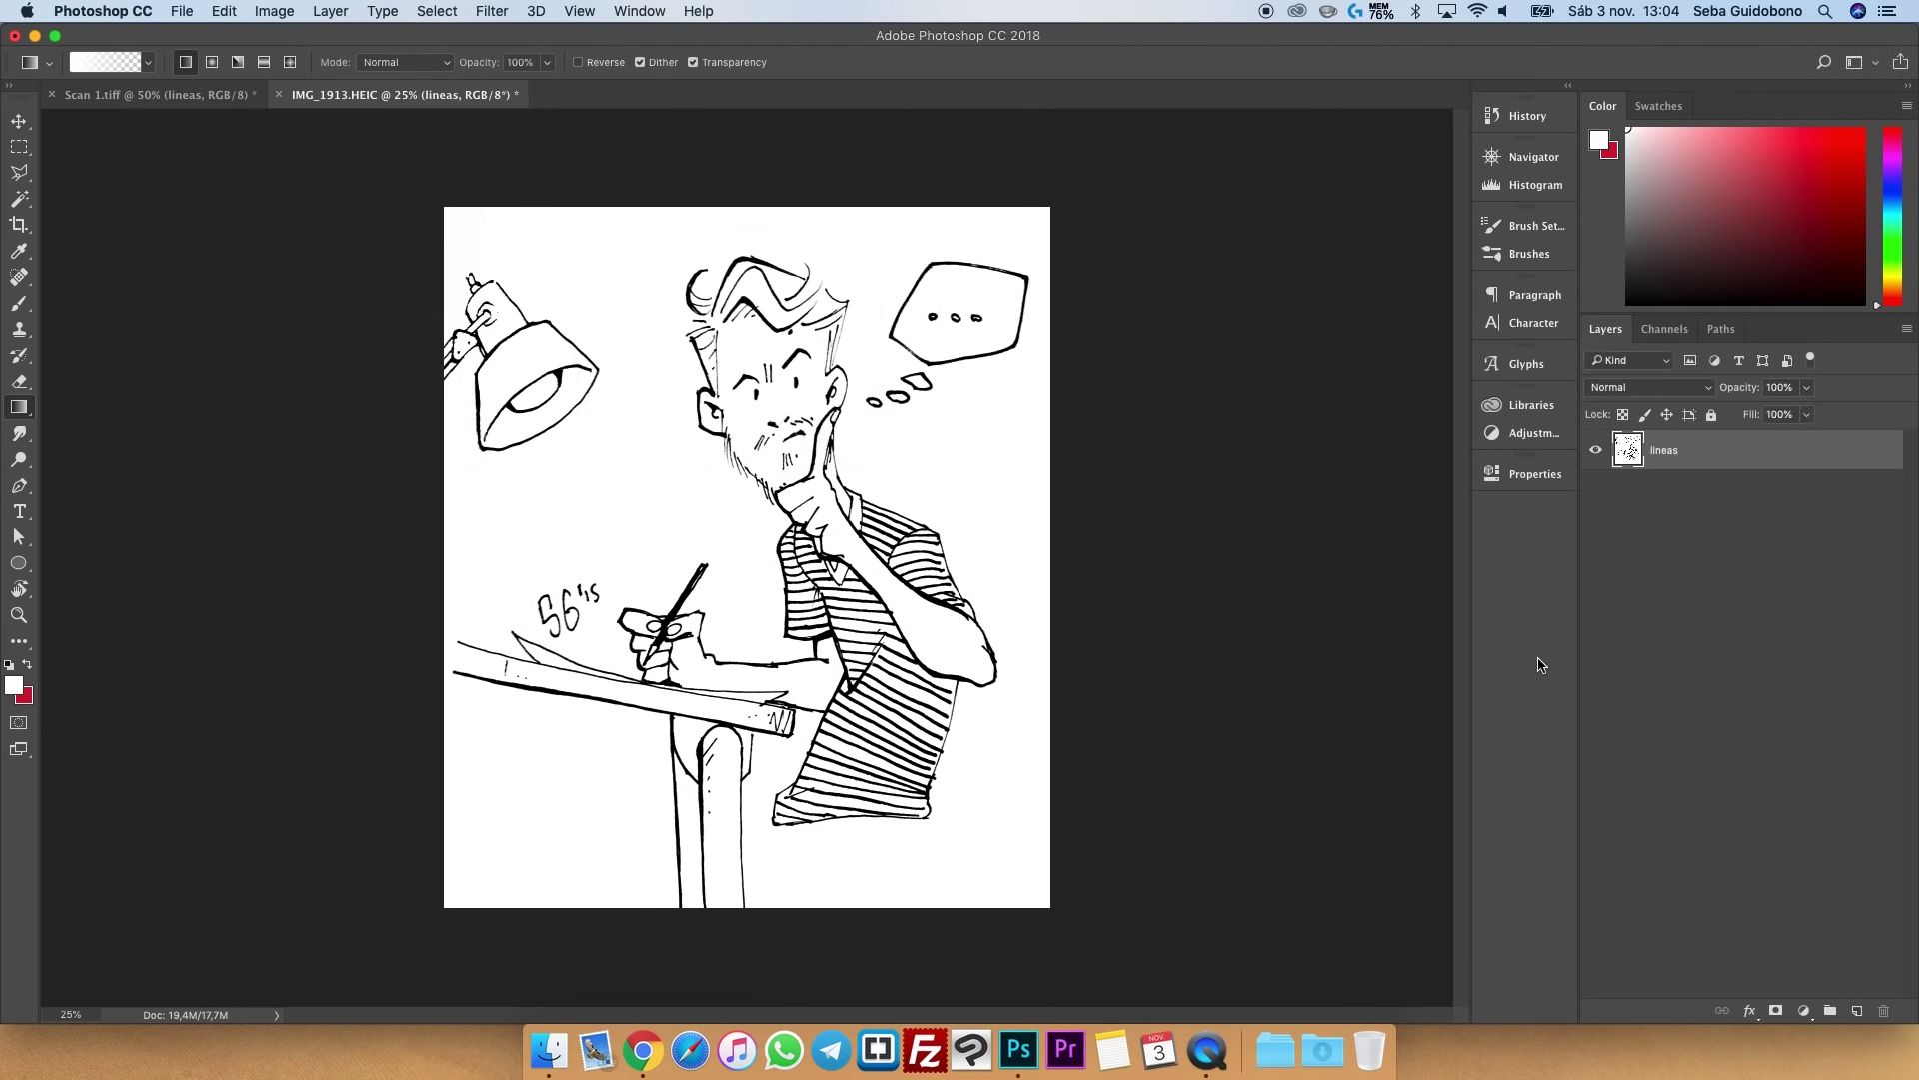
click(274, 12)
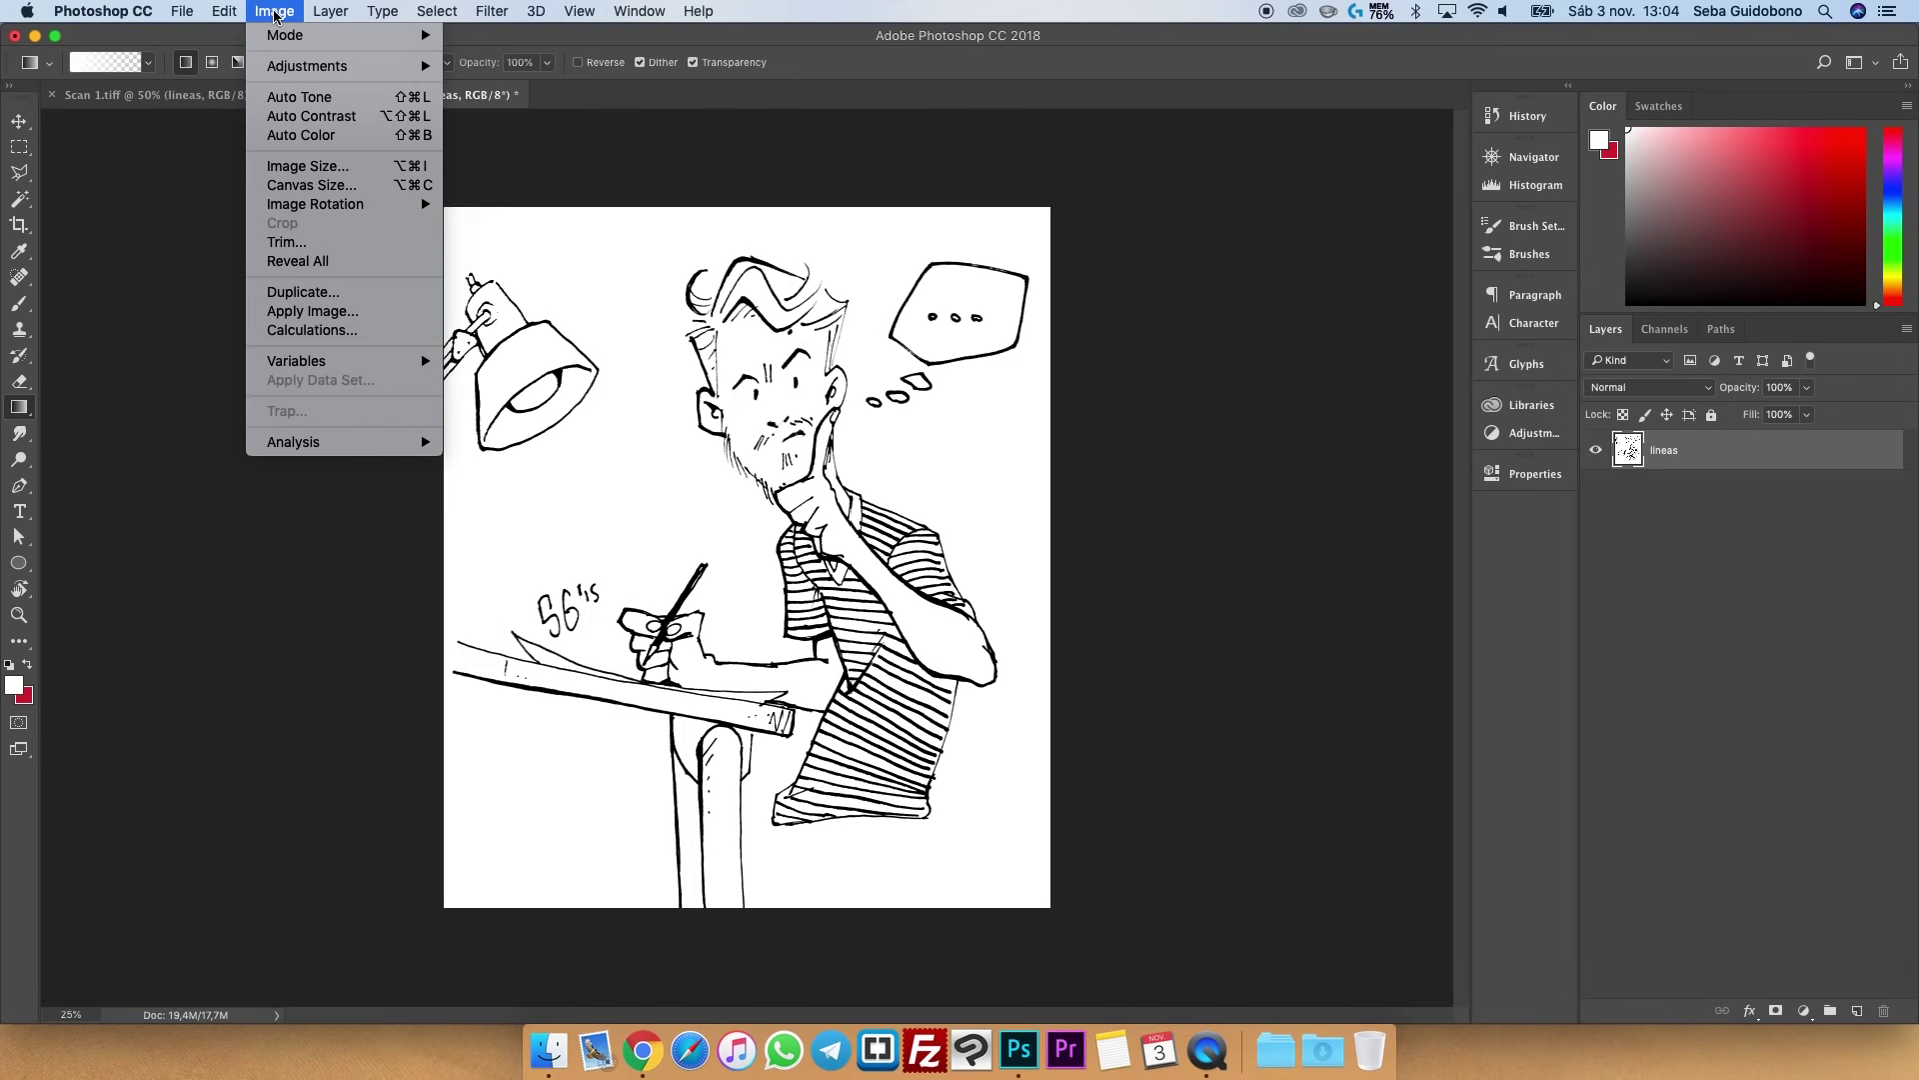
mouse_move(285, 34)
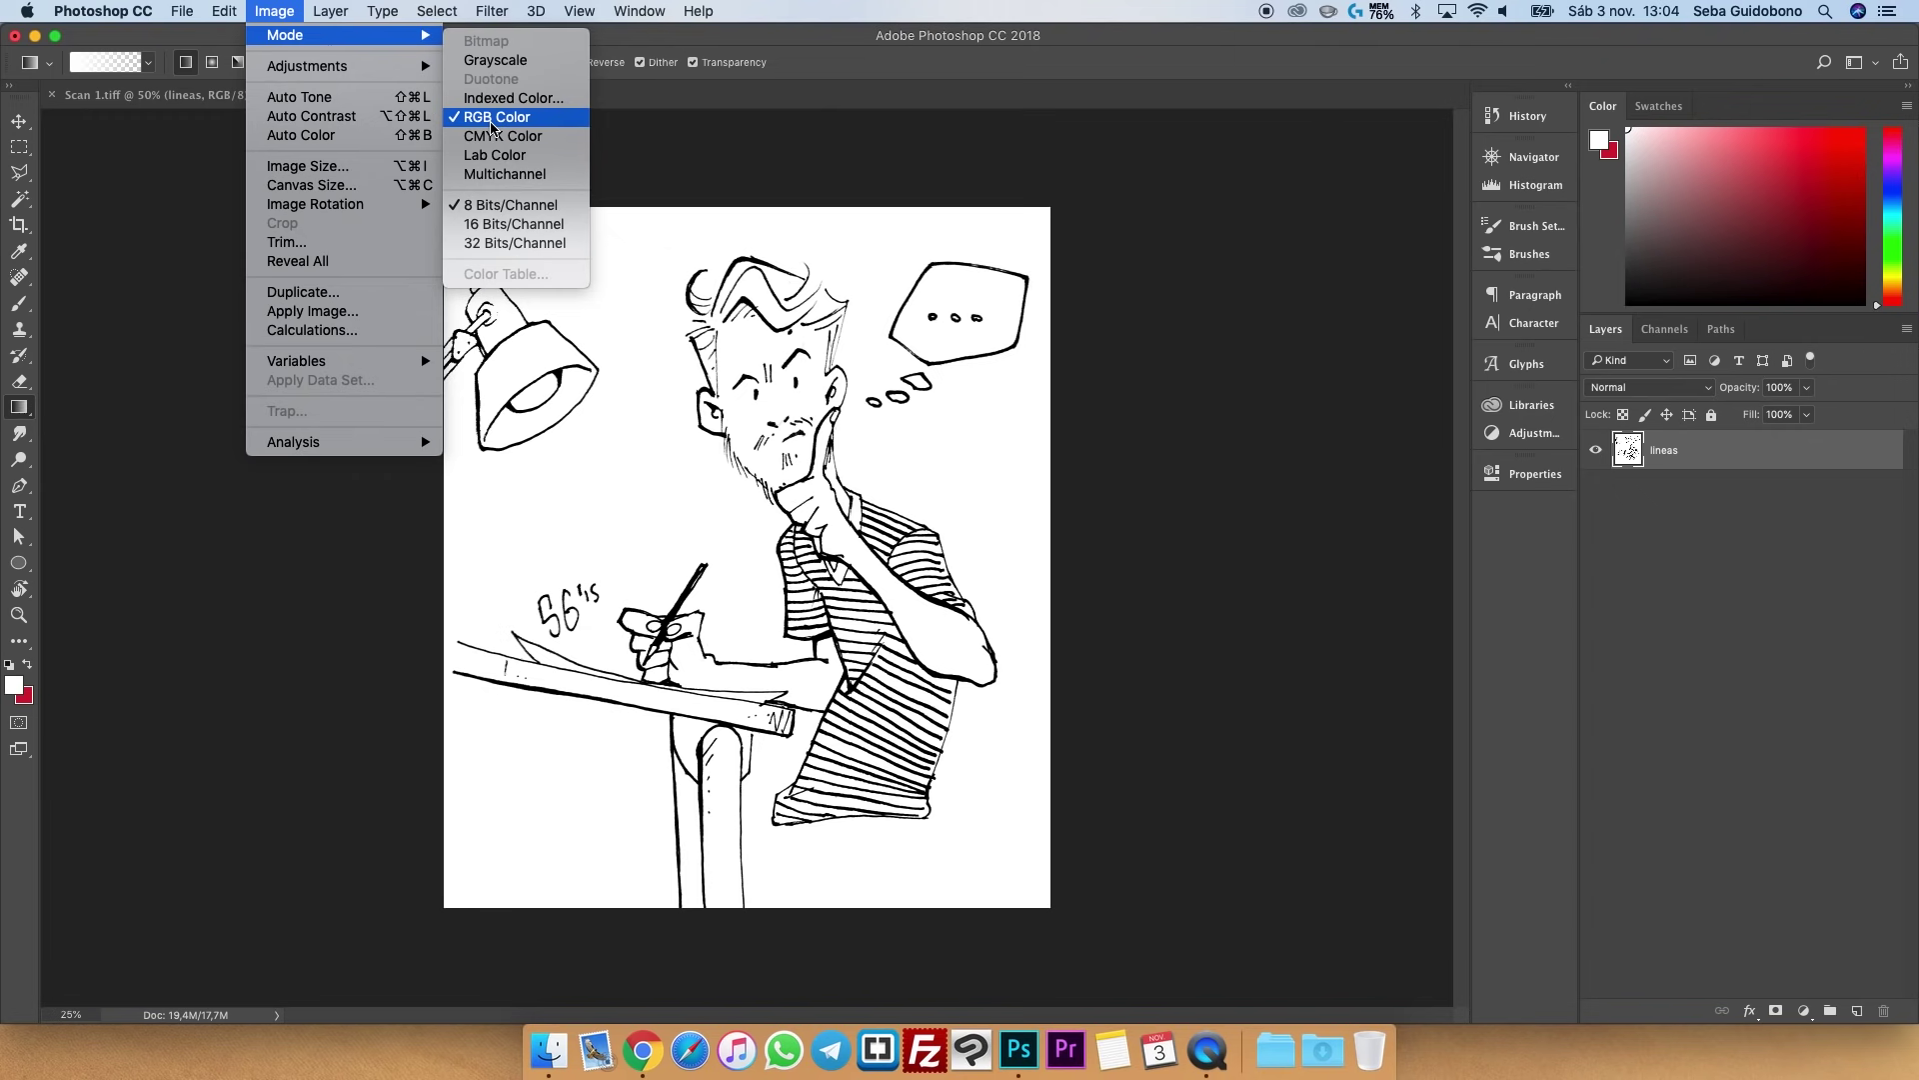
click(491, 125)
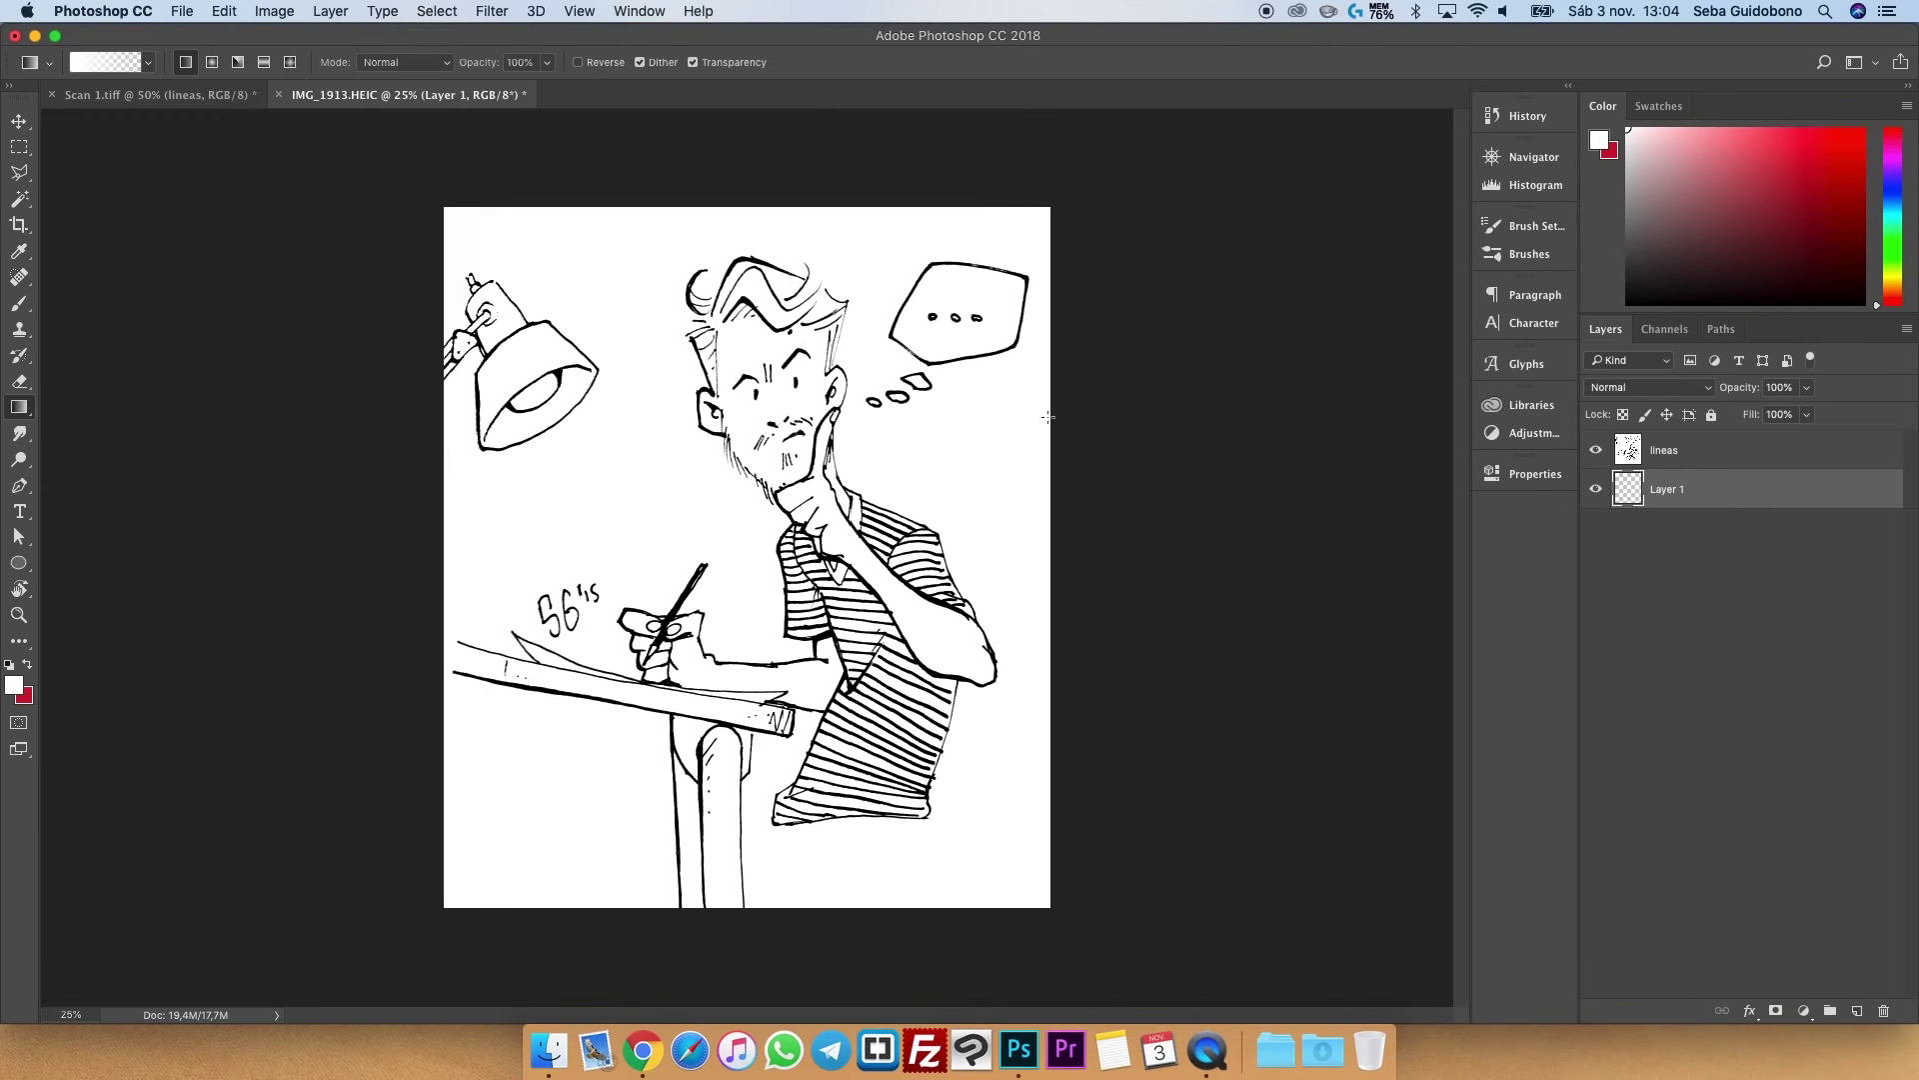
- Paint red on Layer 1 over the character with a size 182 brush
key(b)
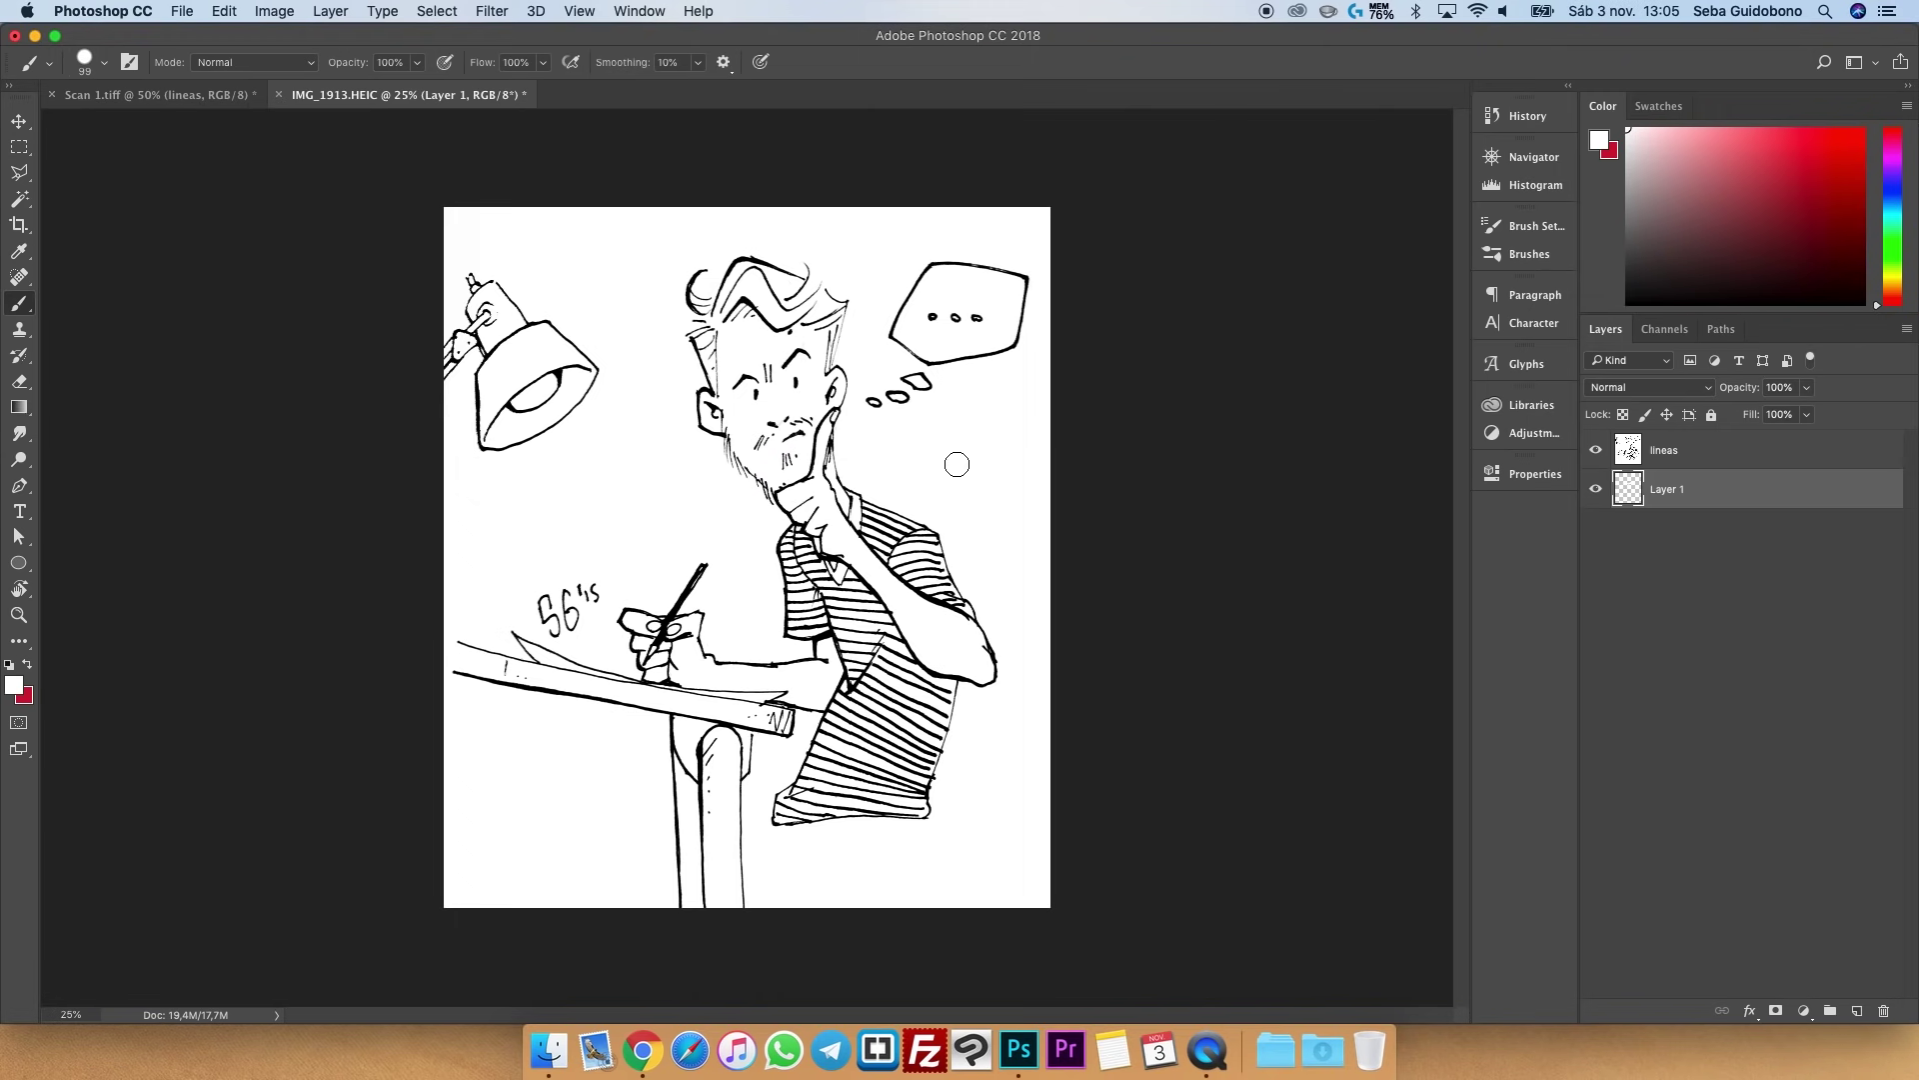
click(27, 664)
right_click(724, 460)
click(746, 507)
drag(745, 507, 999, 594)
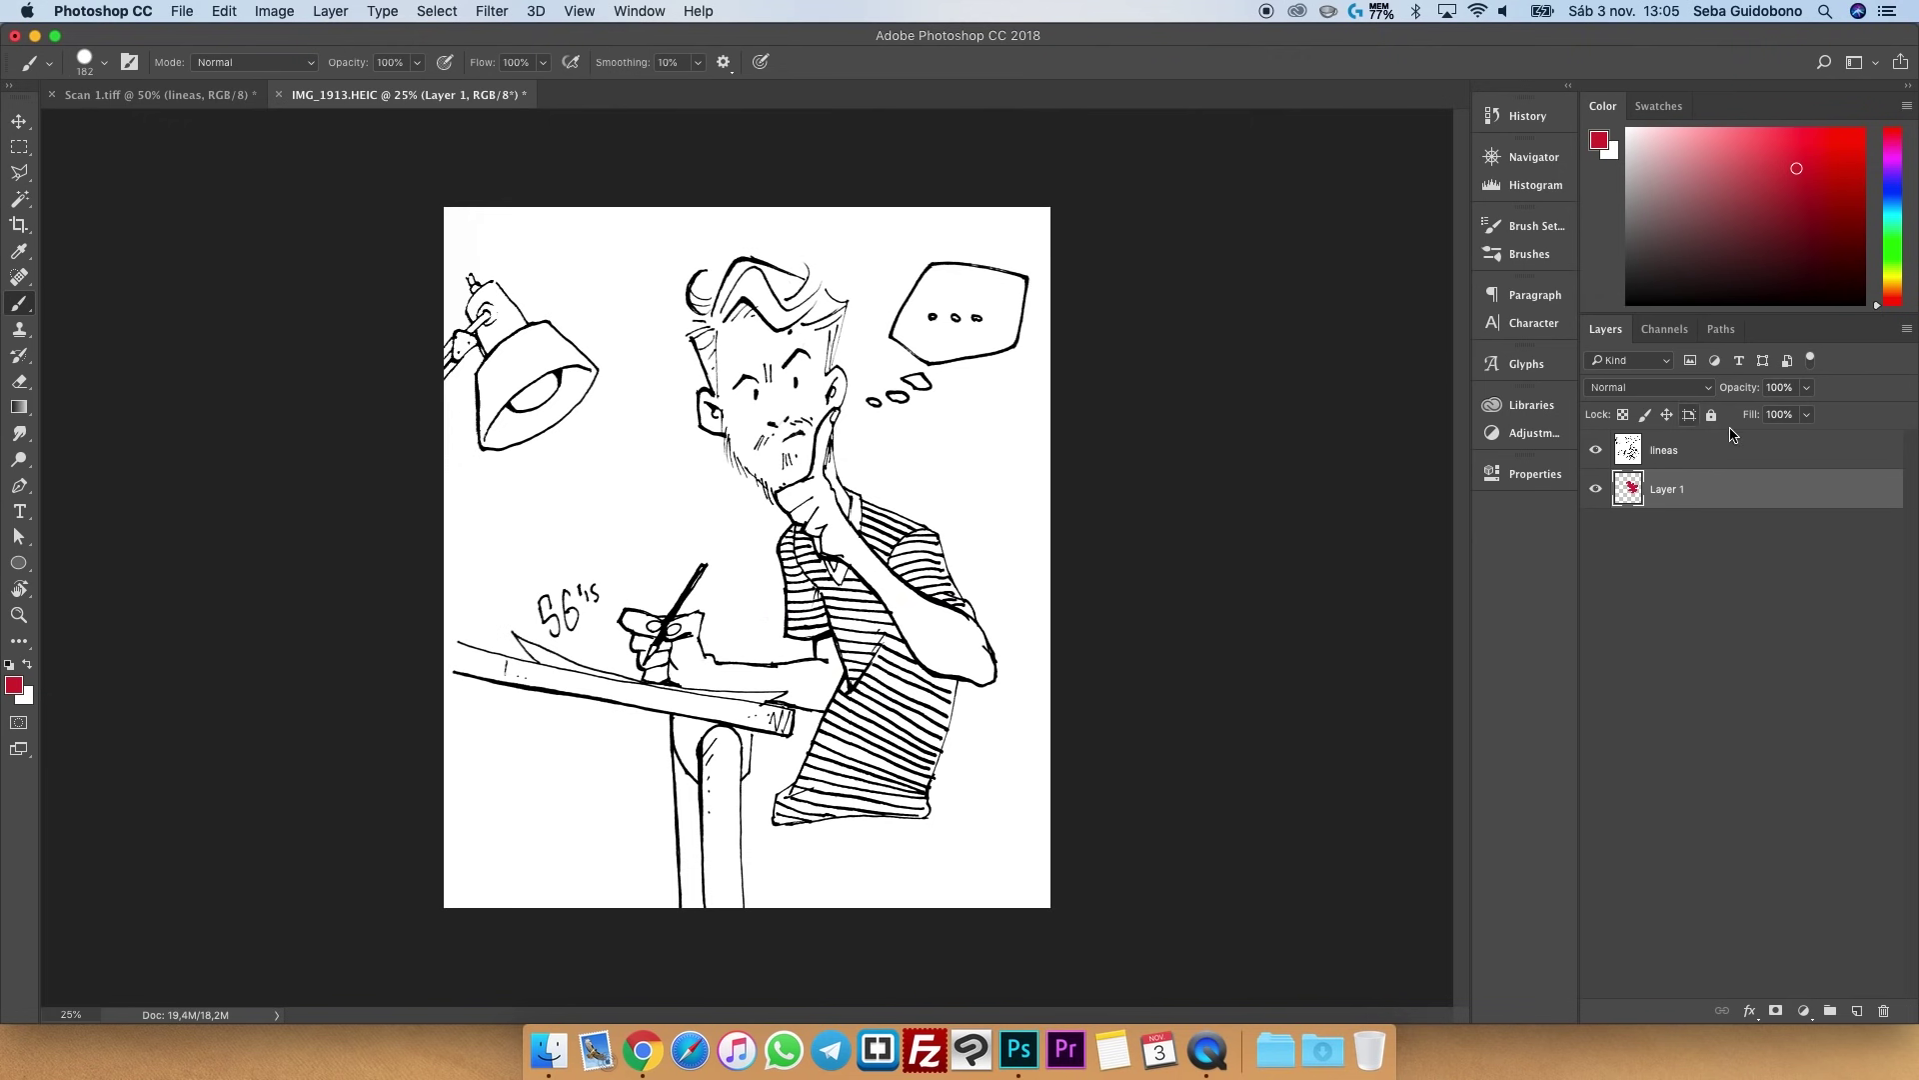
- Set the lineas layer to Multiply and paint more red over the face and shoulder
click(1712, 469)
click(1688, 388)
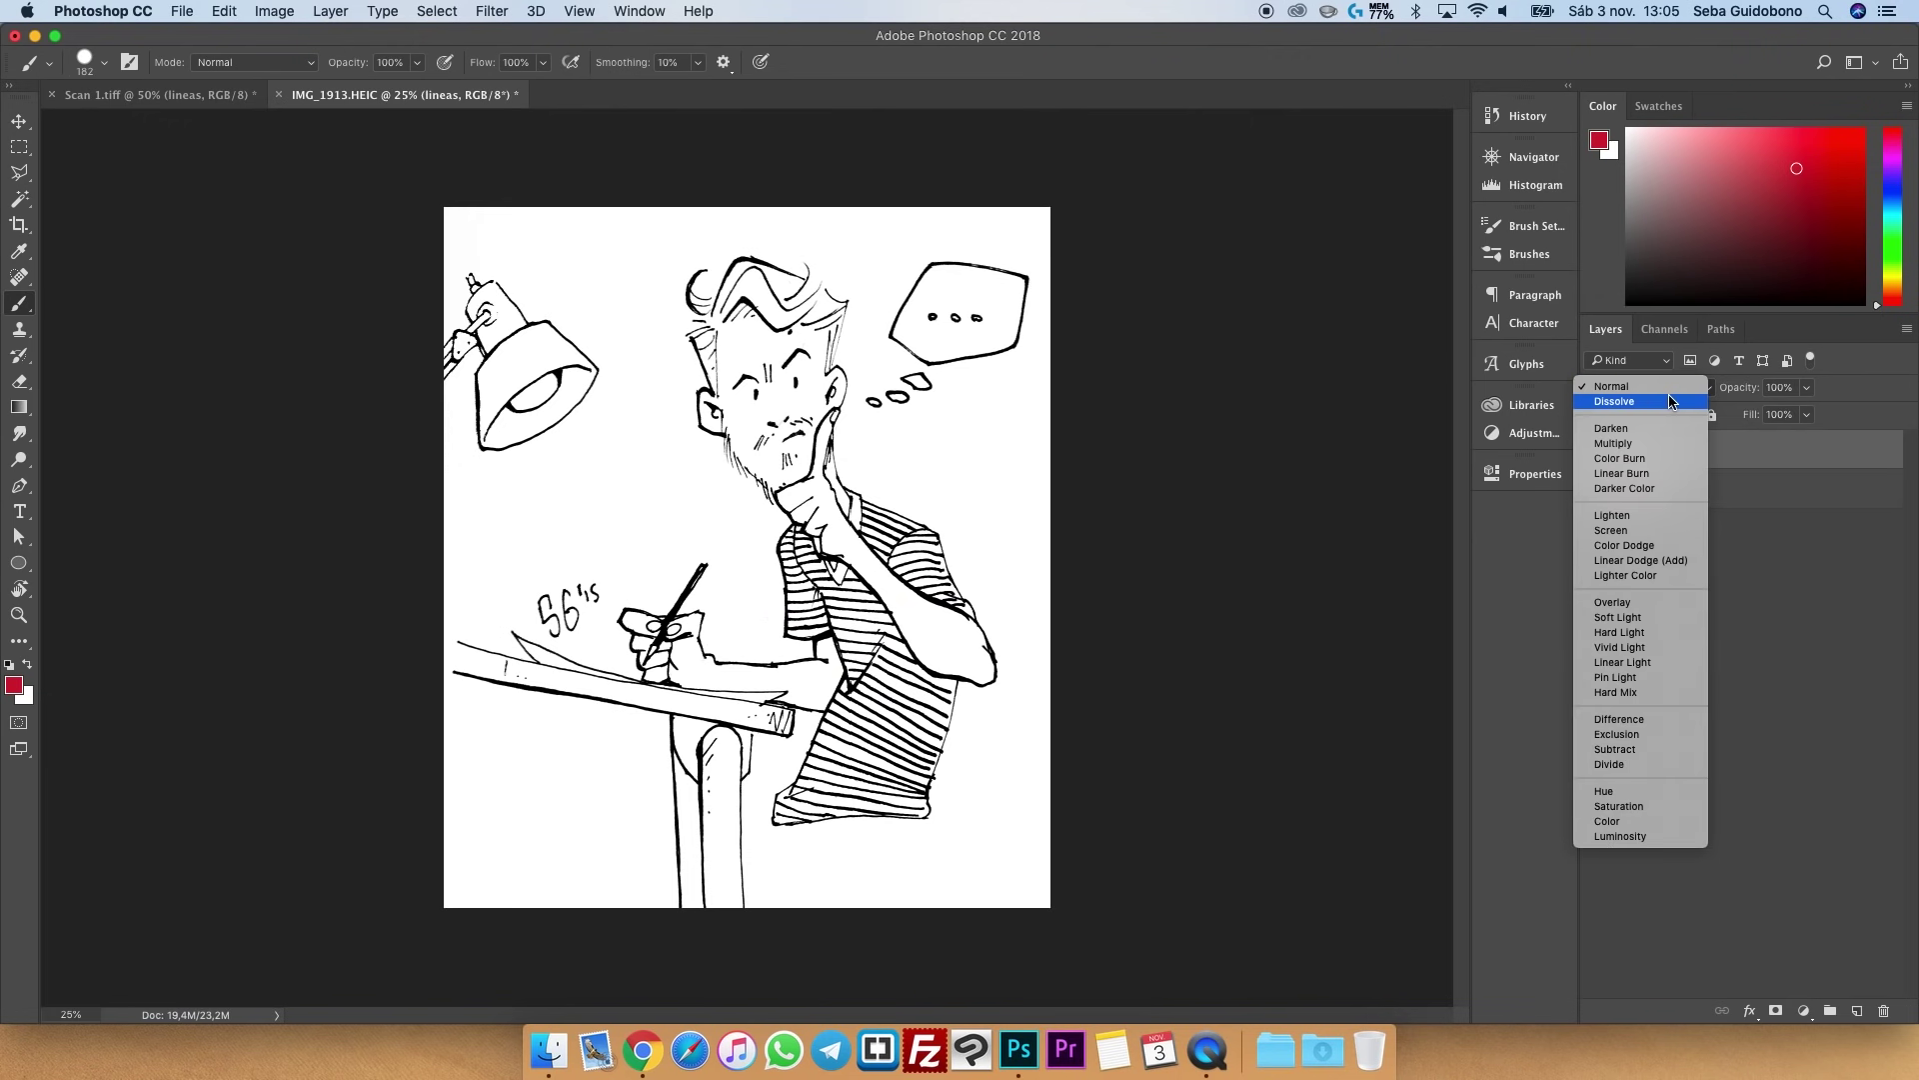
click(1653, 443)
click(1667, 489)
drag(880, 420, 705, 393)
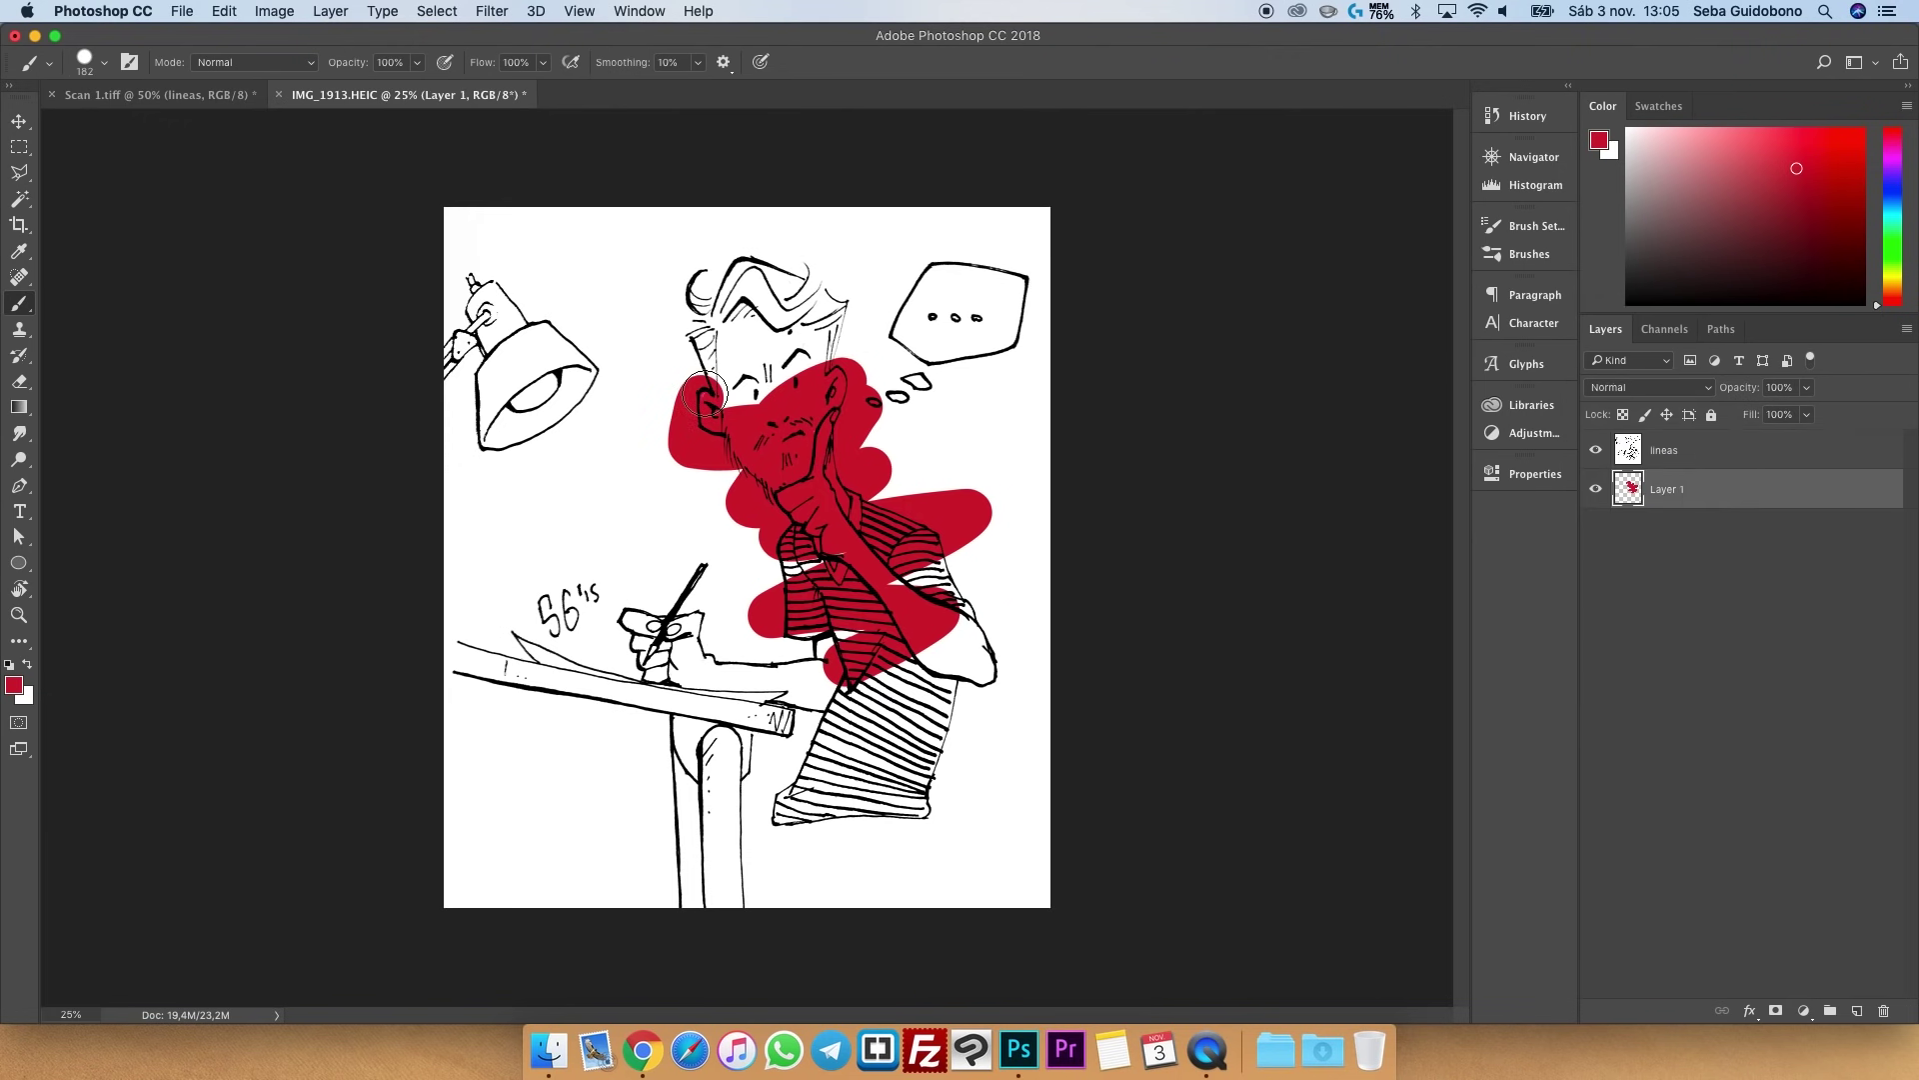
- Switch between document tabs to bring up the Scan 1.tiff drawing
click(150, 95)
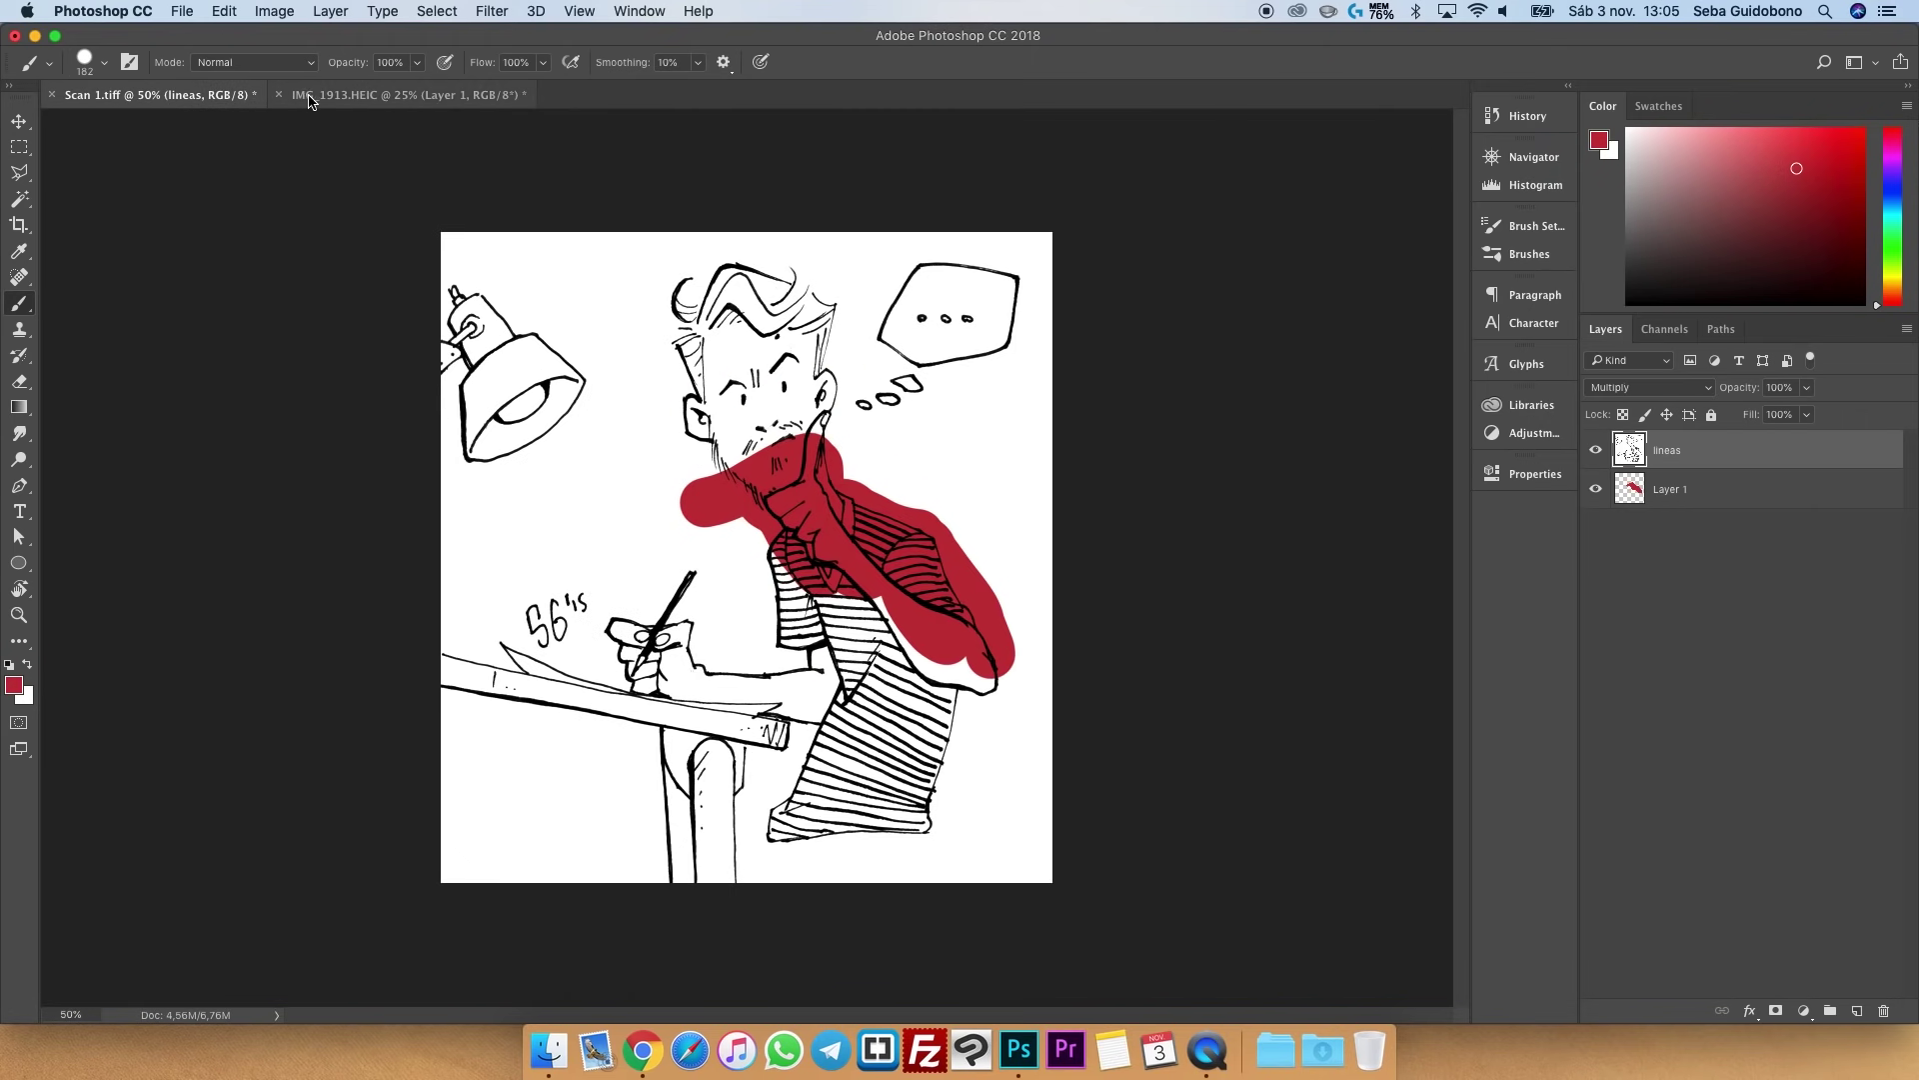
click(341, 96)
key(ctrl+Tab)
click(185, 97)
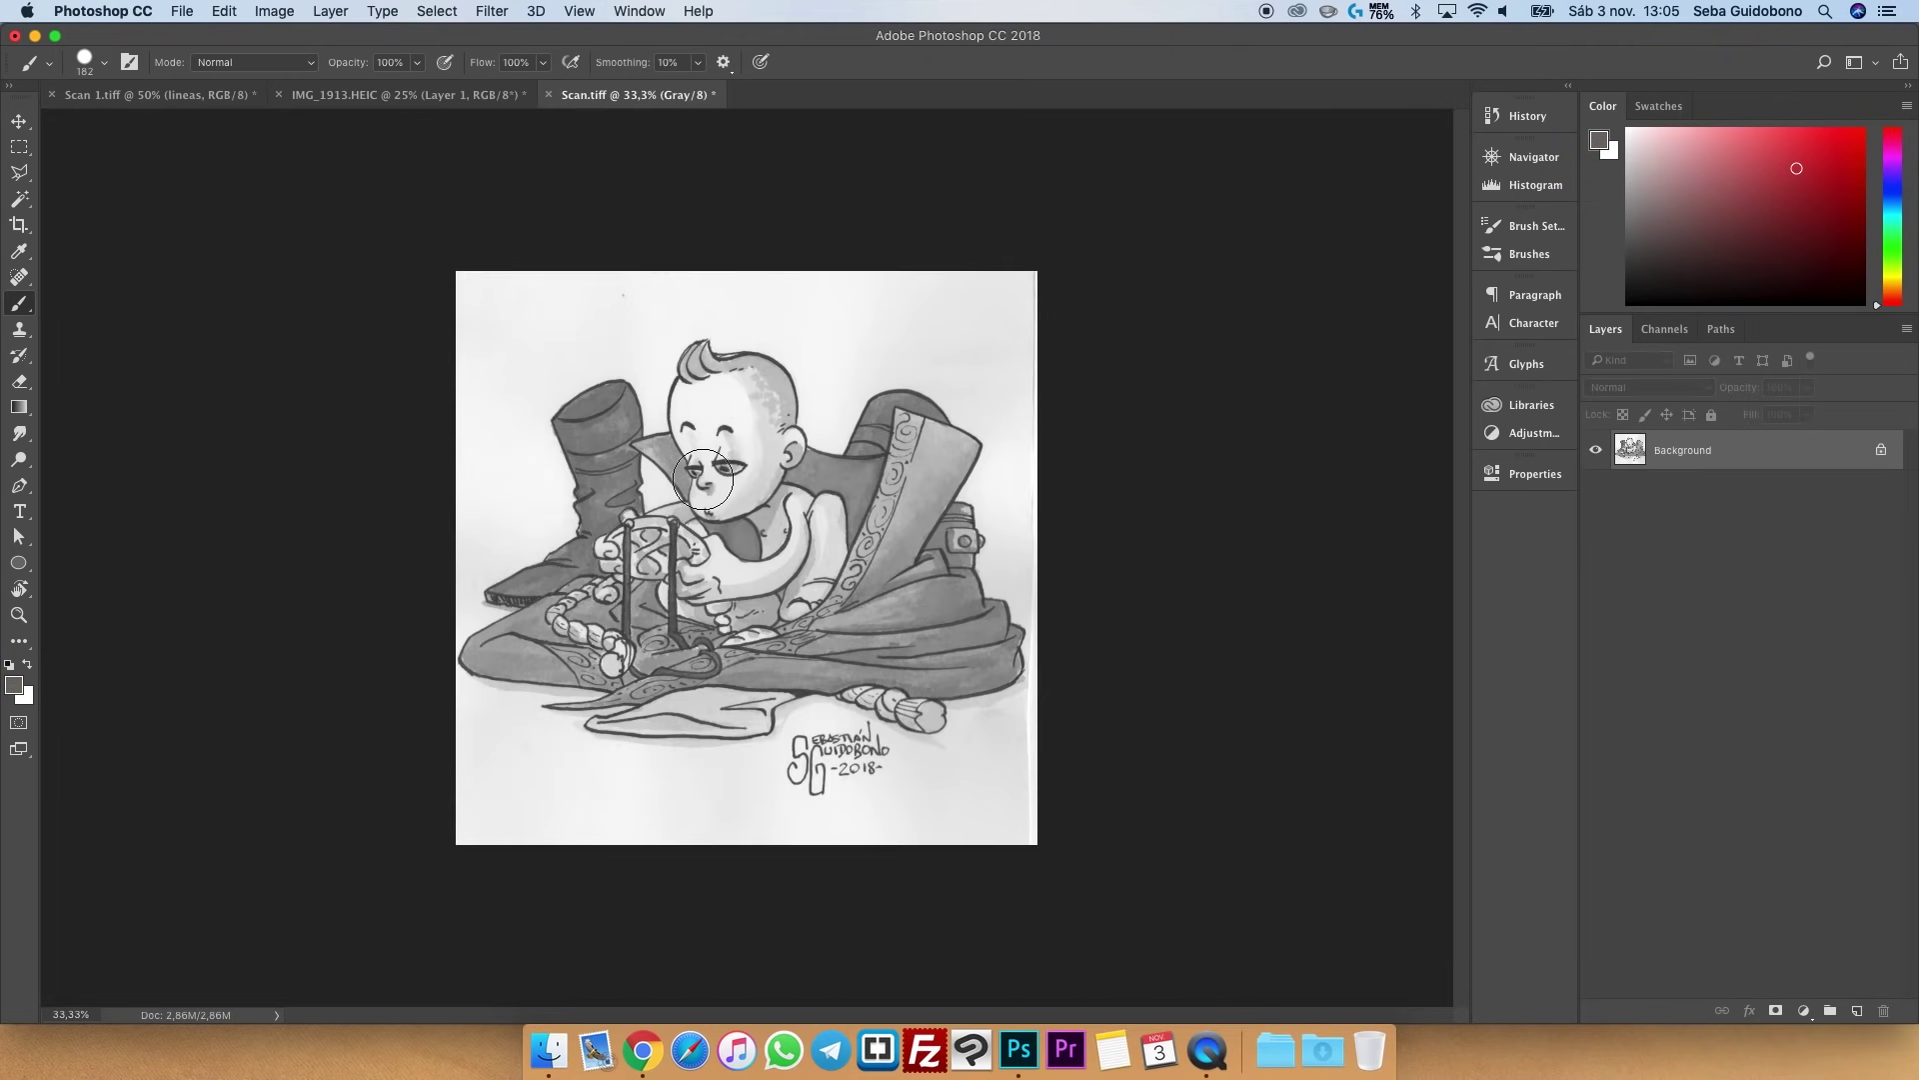
- Apply Levels to the scan with inputs 63, 0.75 and 195, then zoom in on the drawing
click(256, 14)
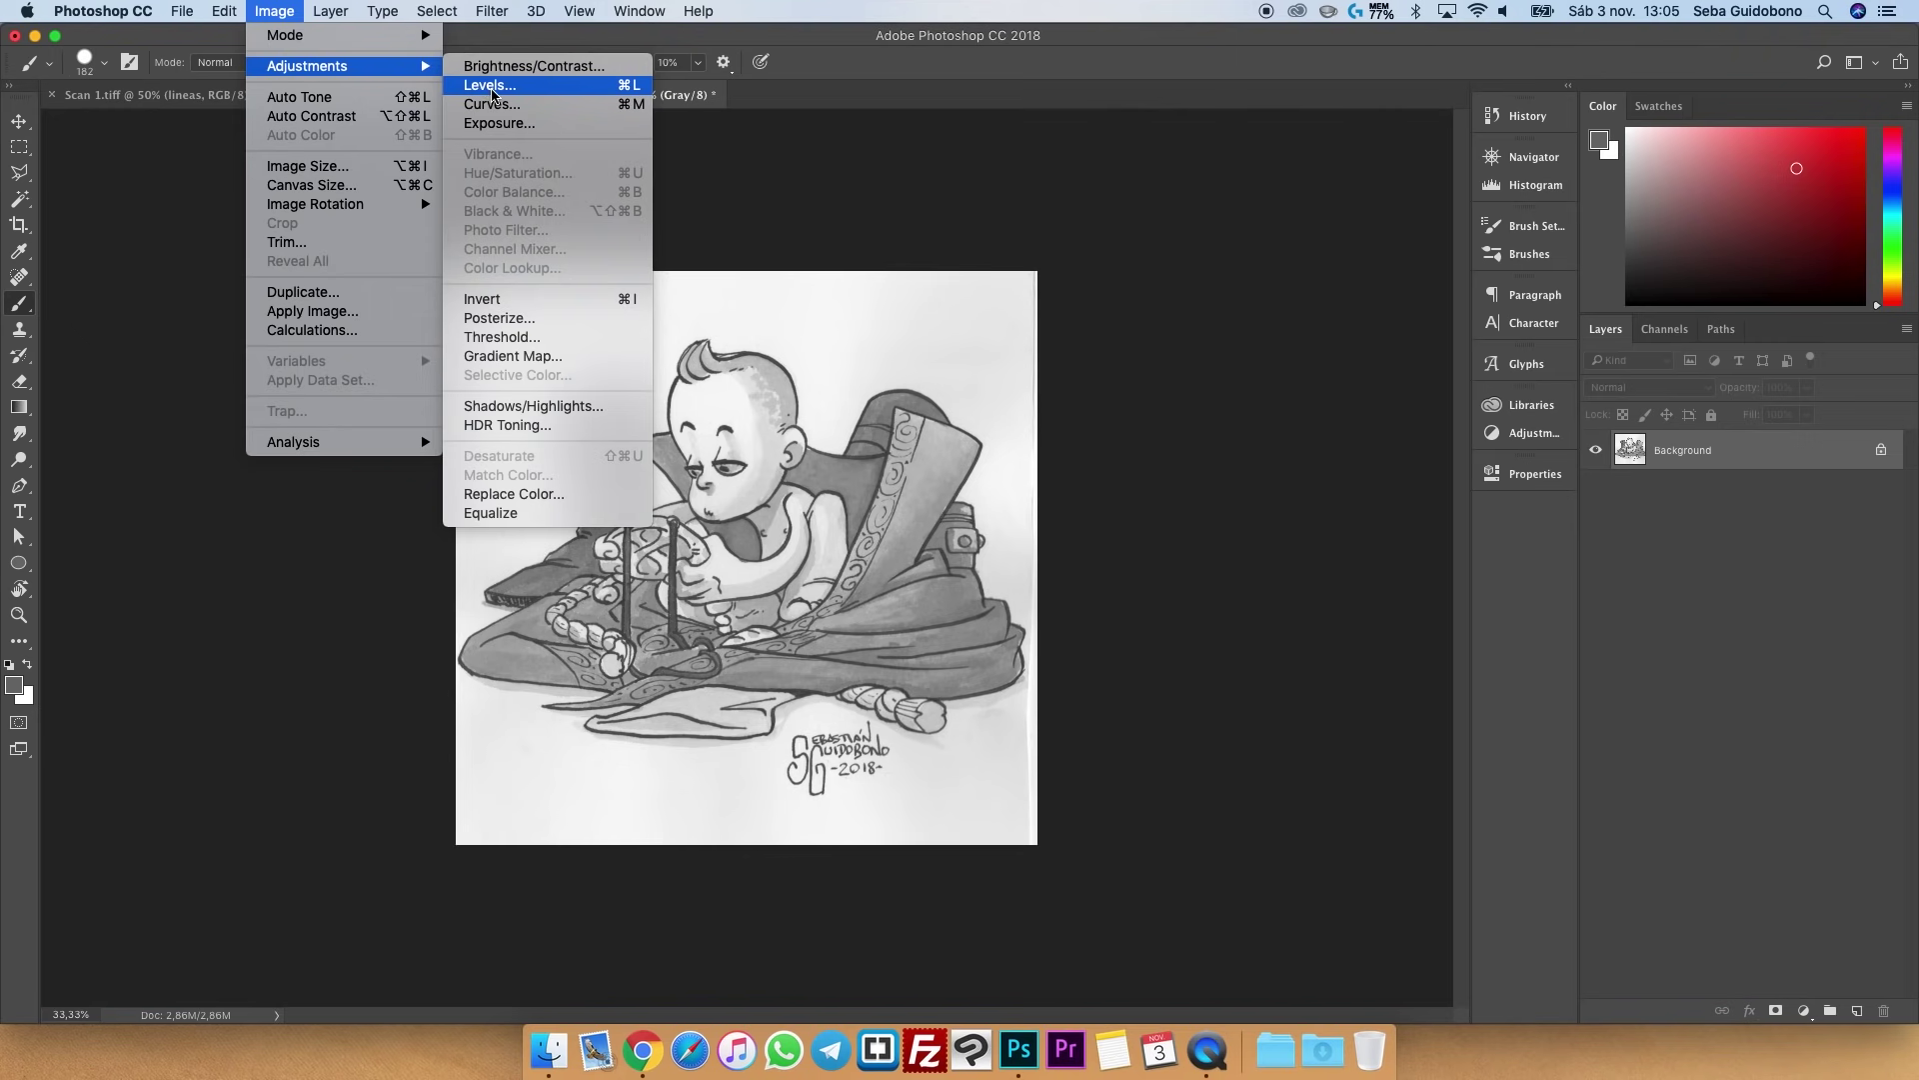
mouse_move(308, 66)
click(490, 141)
drag(1049, 698, 1087, 700)
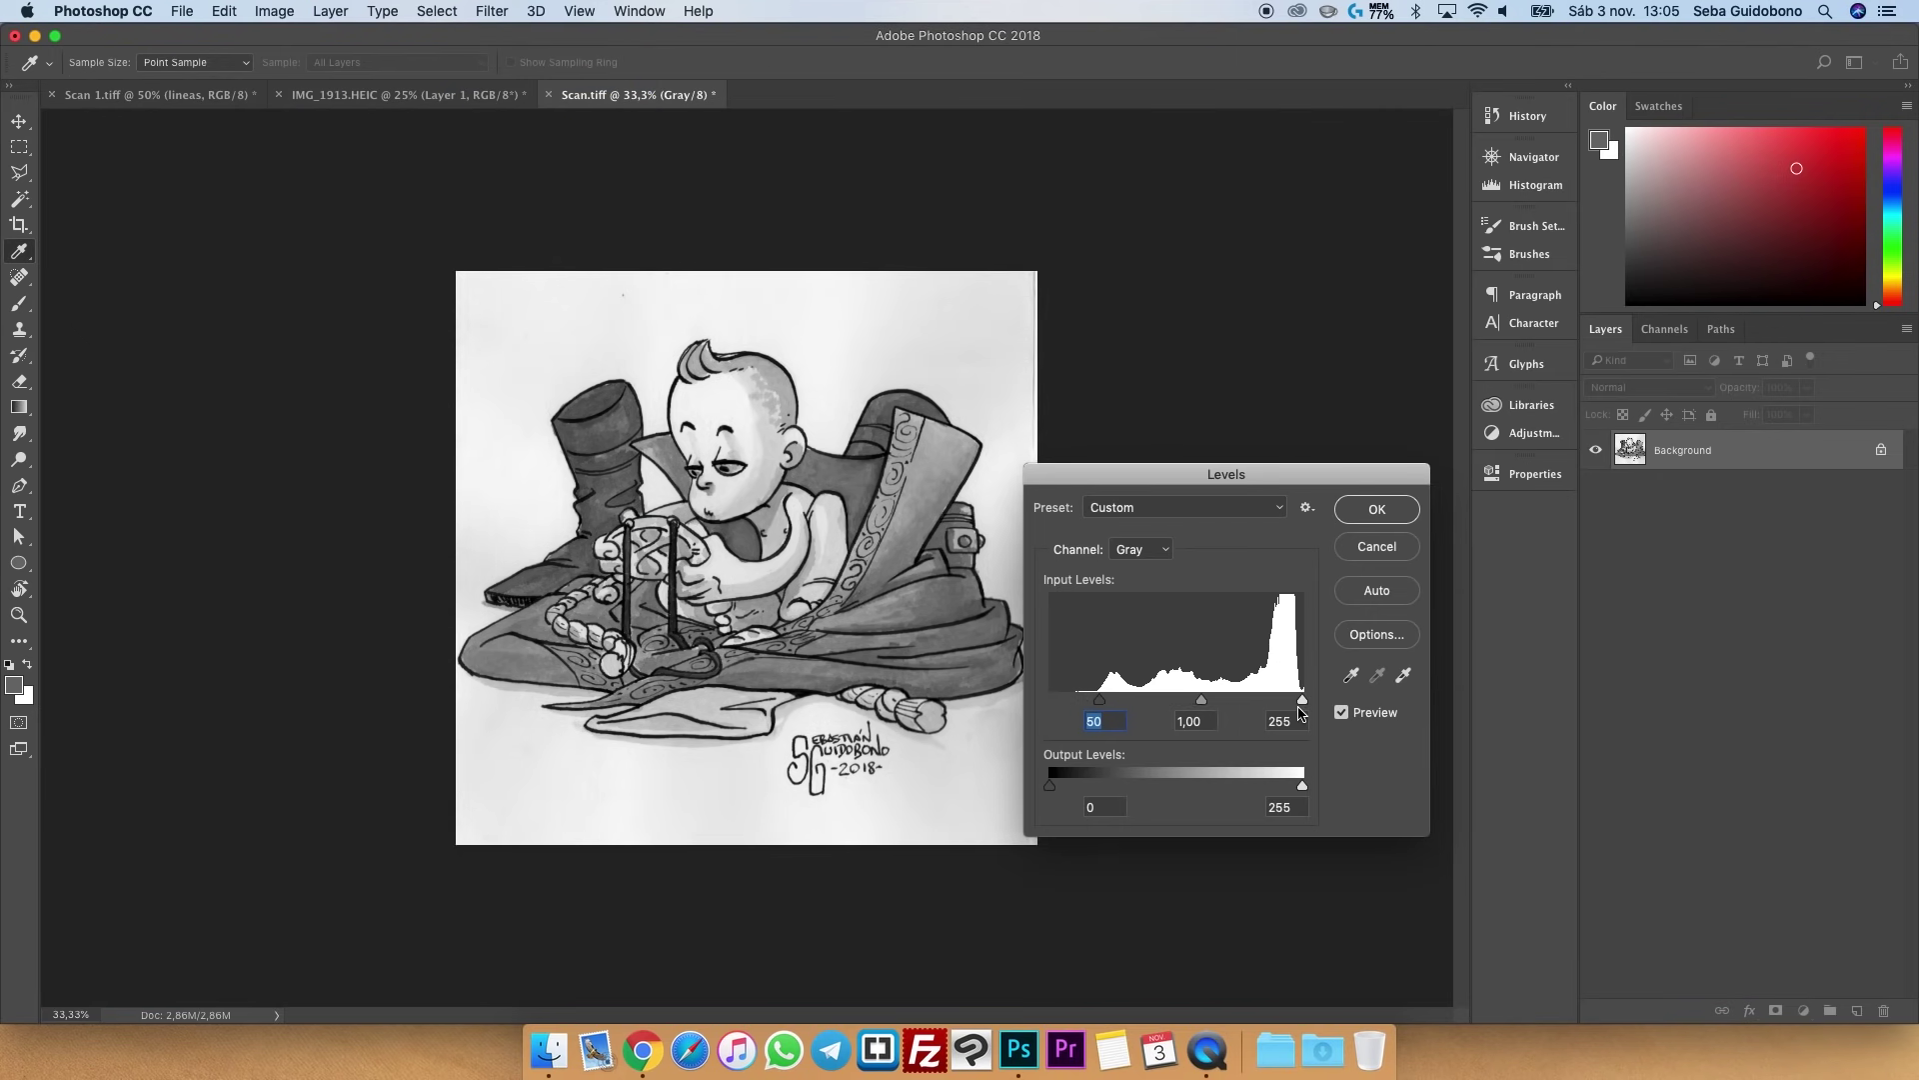
drag(1303, 699, 1246, 703)
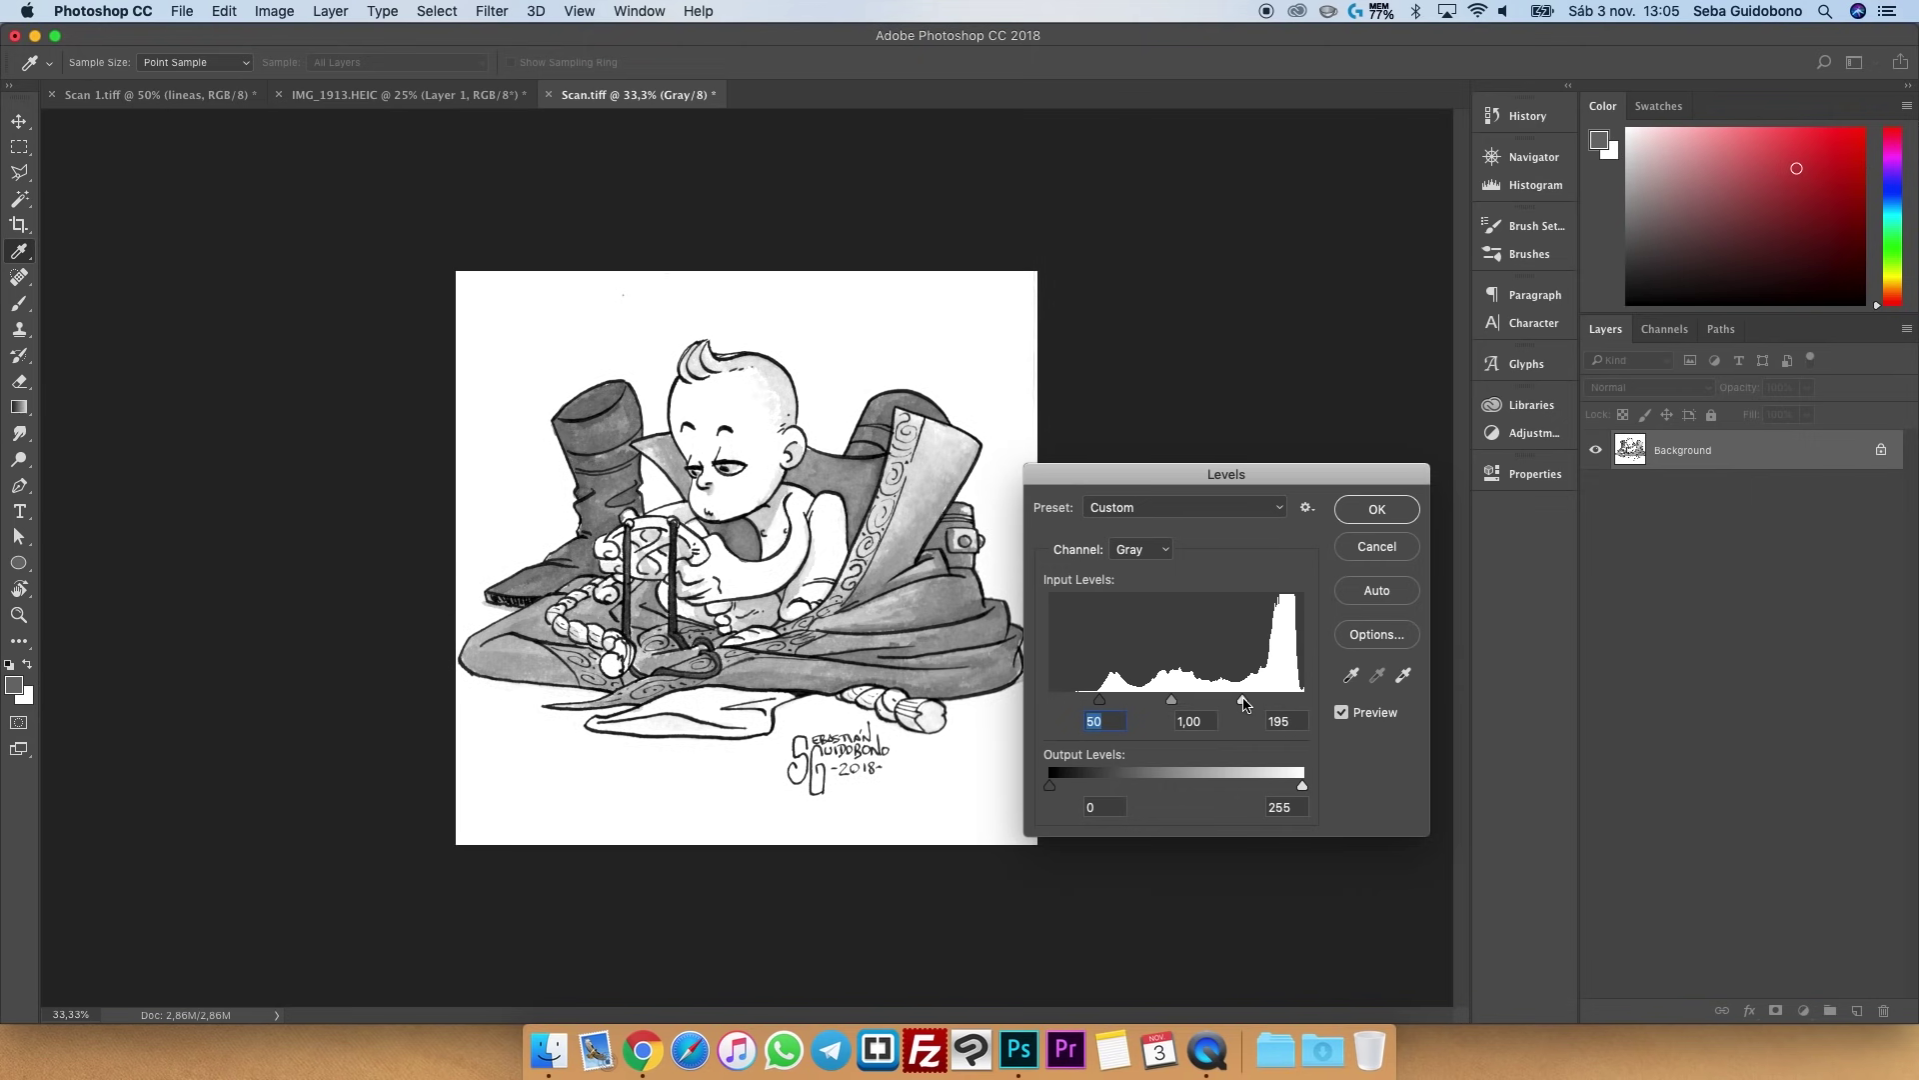
drag(1177, 705, 1197, 703)
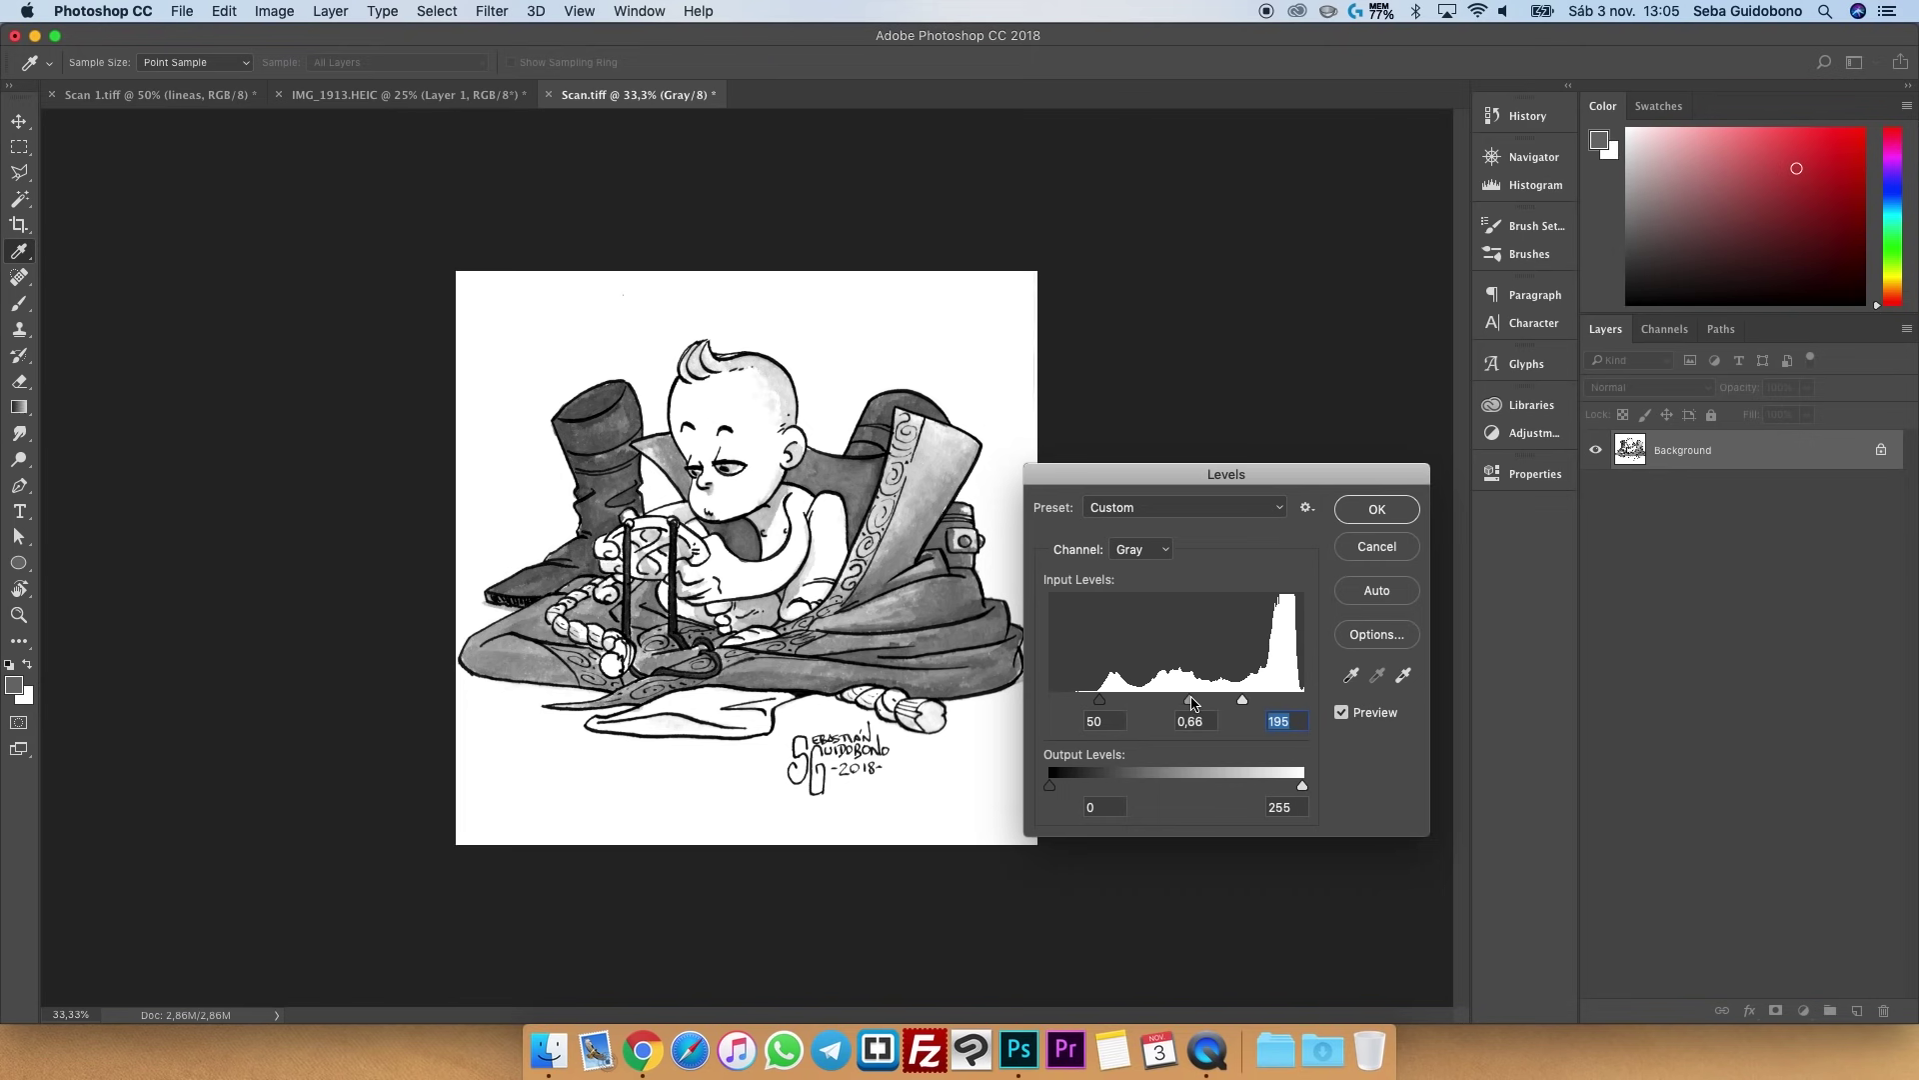
drag(1199, 702, 1110, 702)
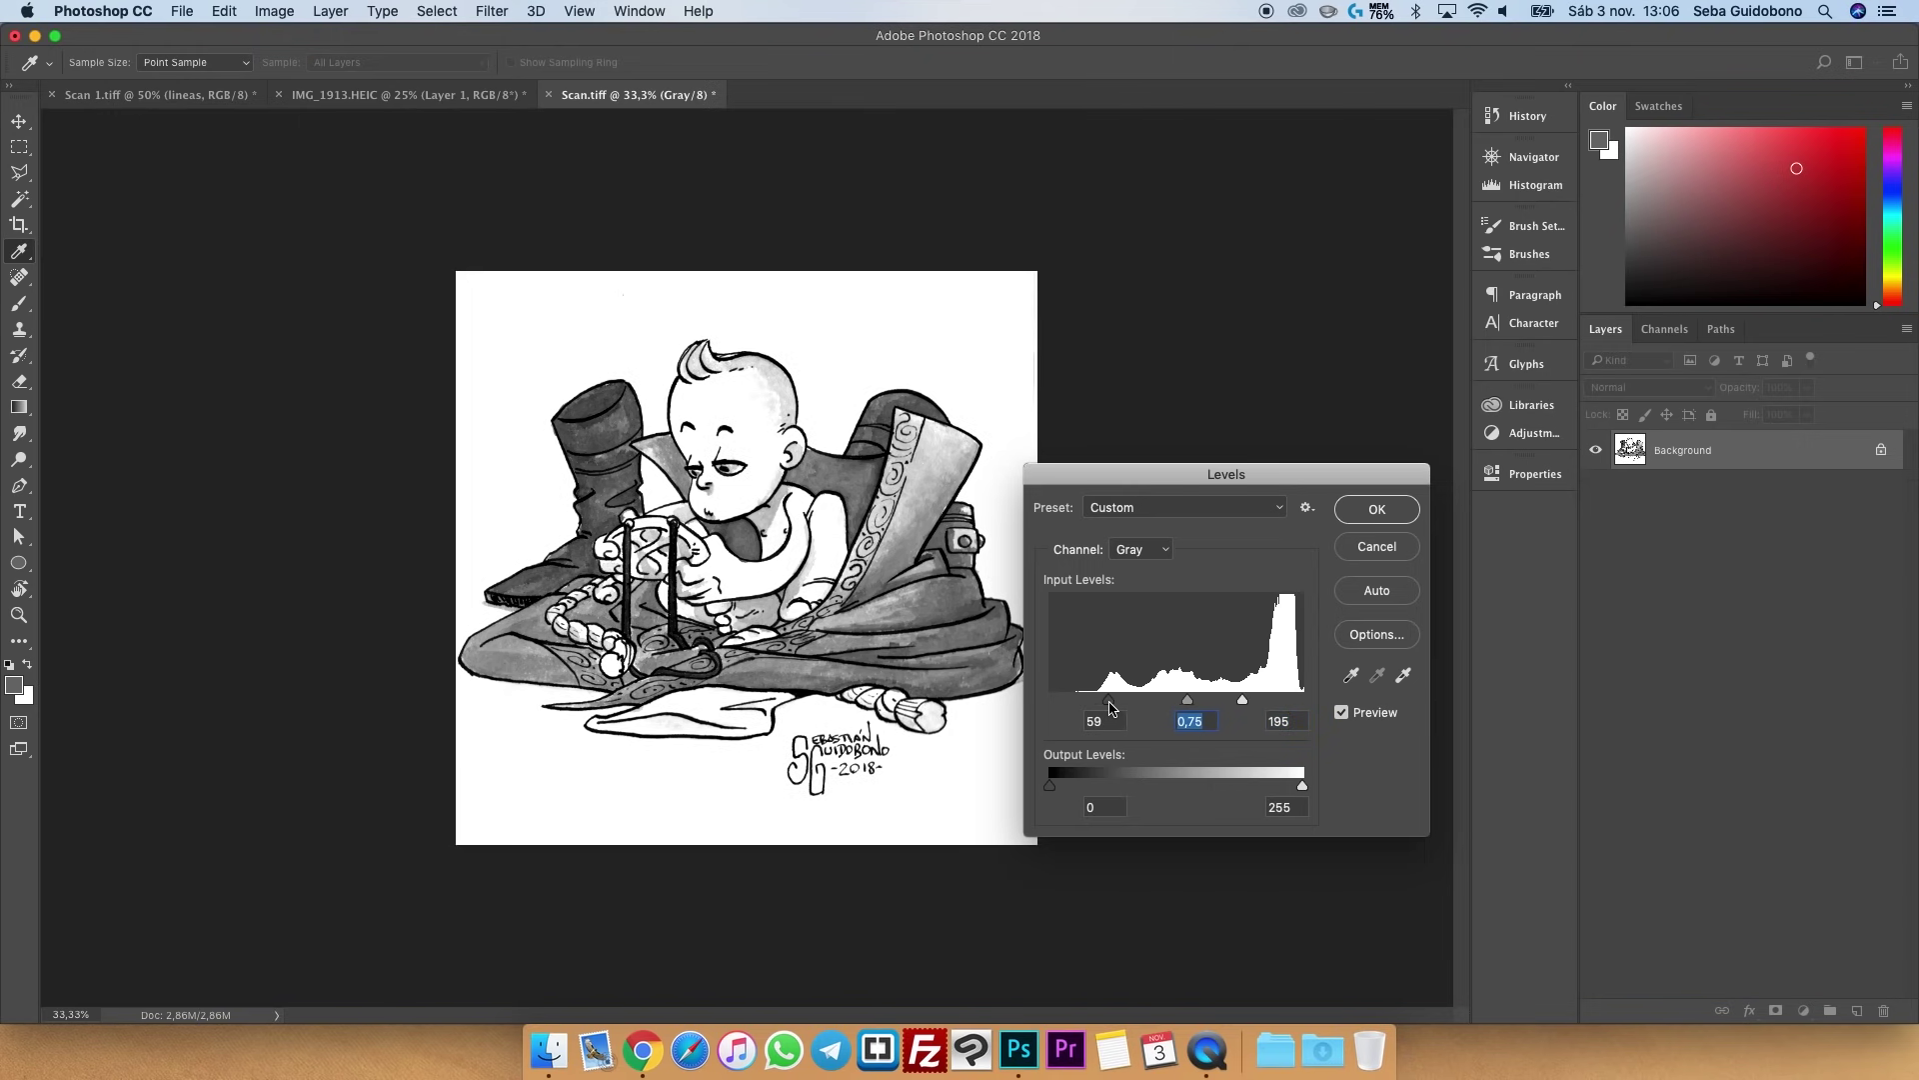
click(1390, 516)
key(z)
click(844, 538)
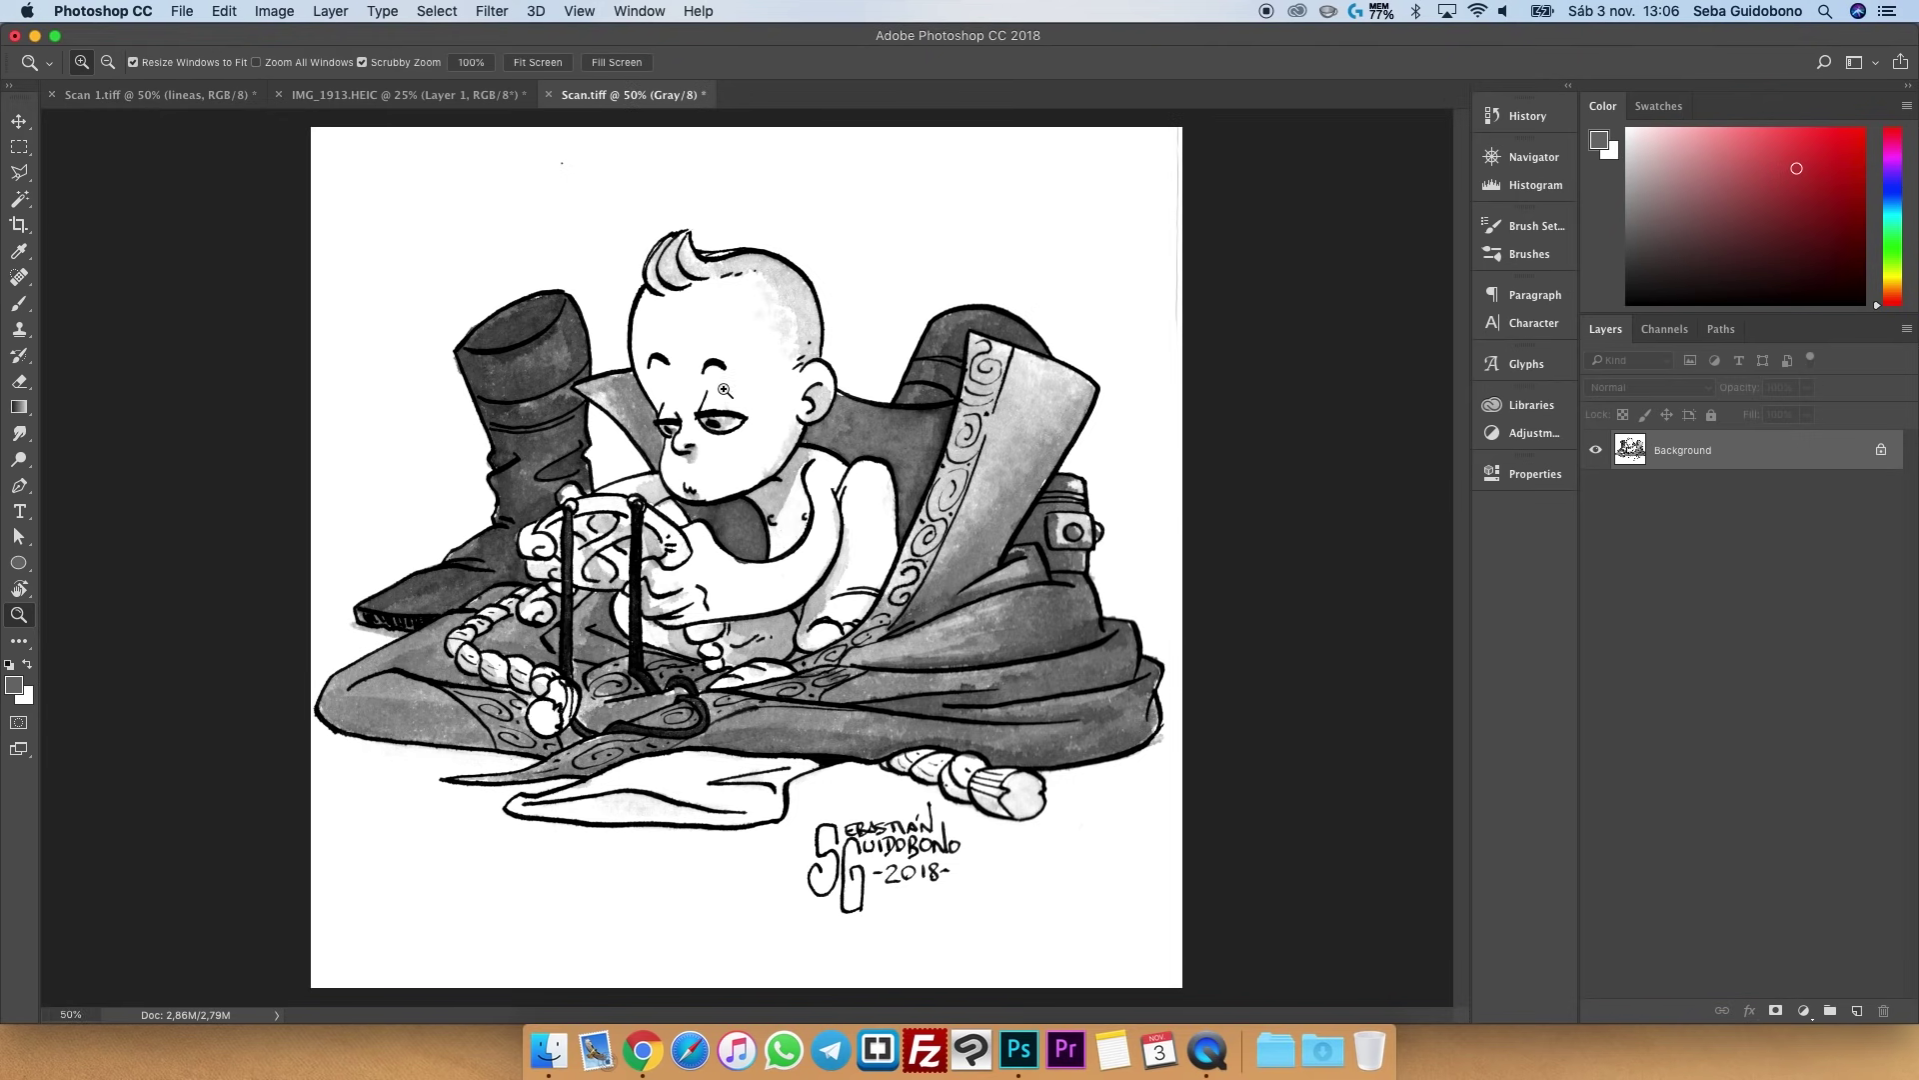
- Turn the Background into editable Layer 0 with a new empty Layer 1 beneath it
alt+click(748, 445)
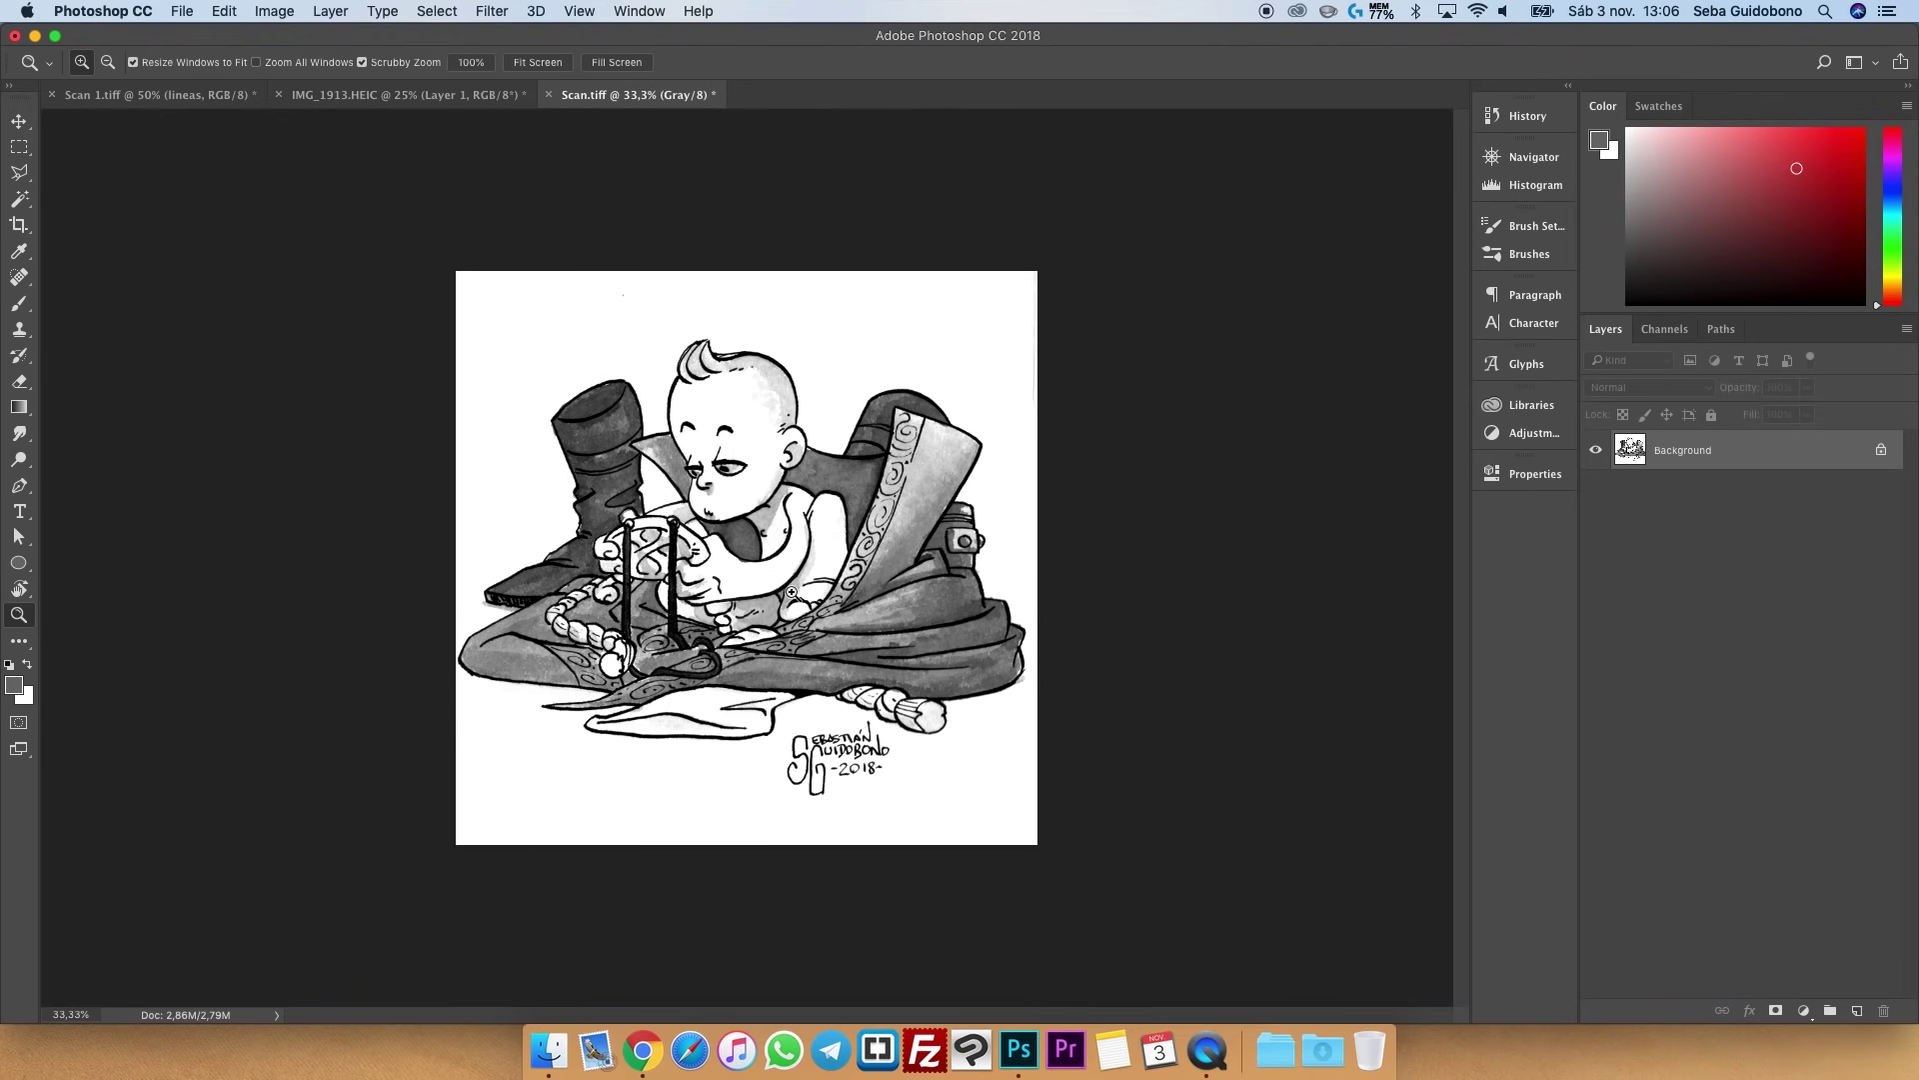
double_click(1661, 452)
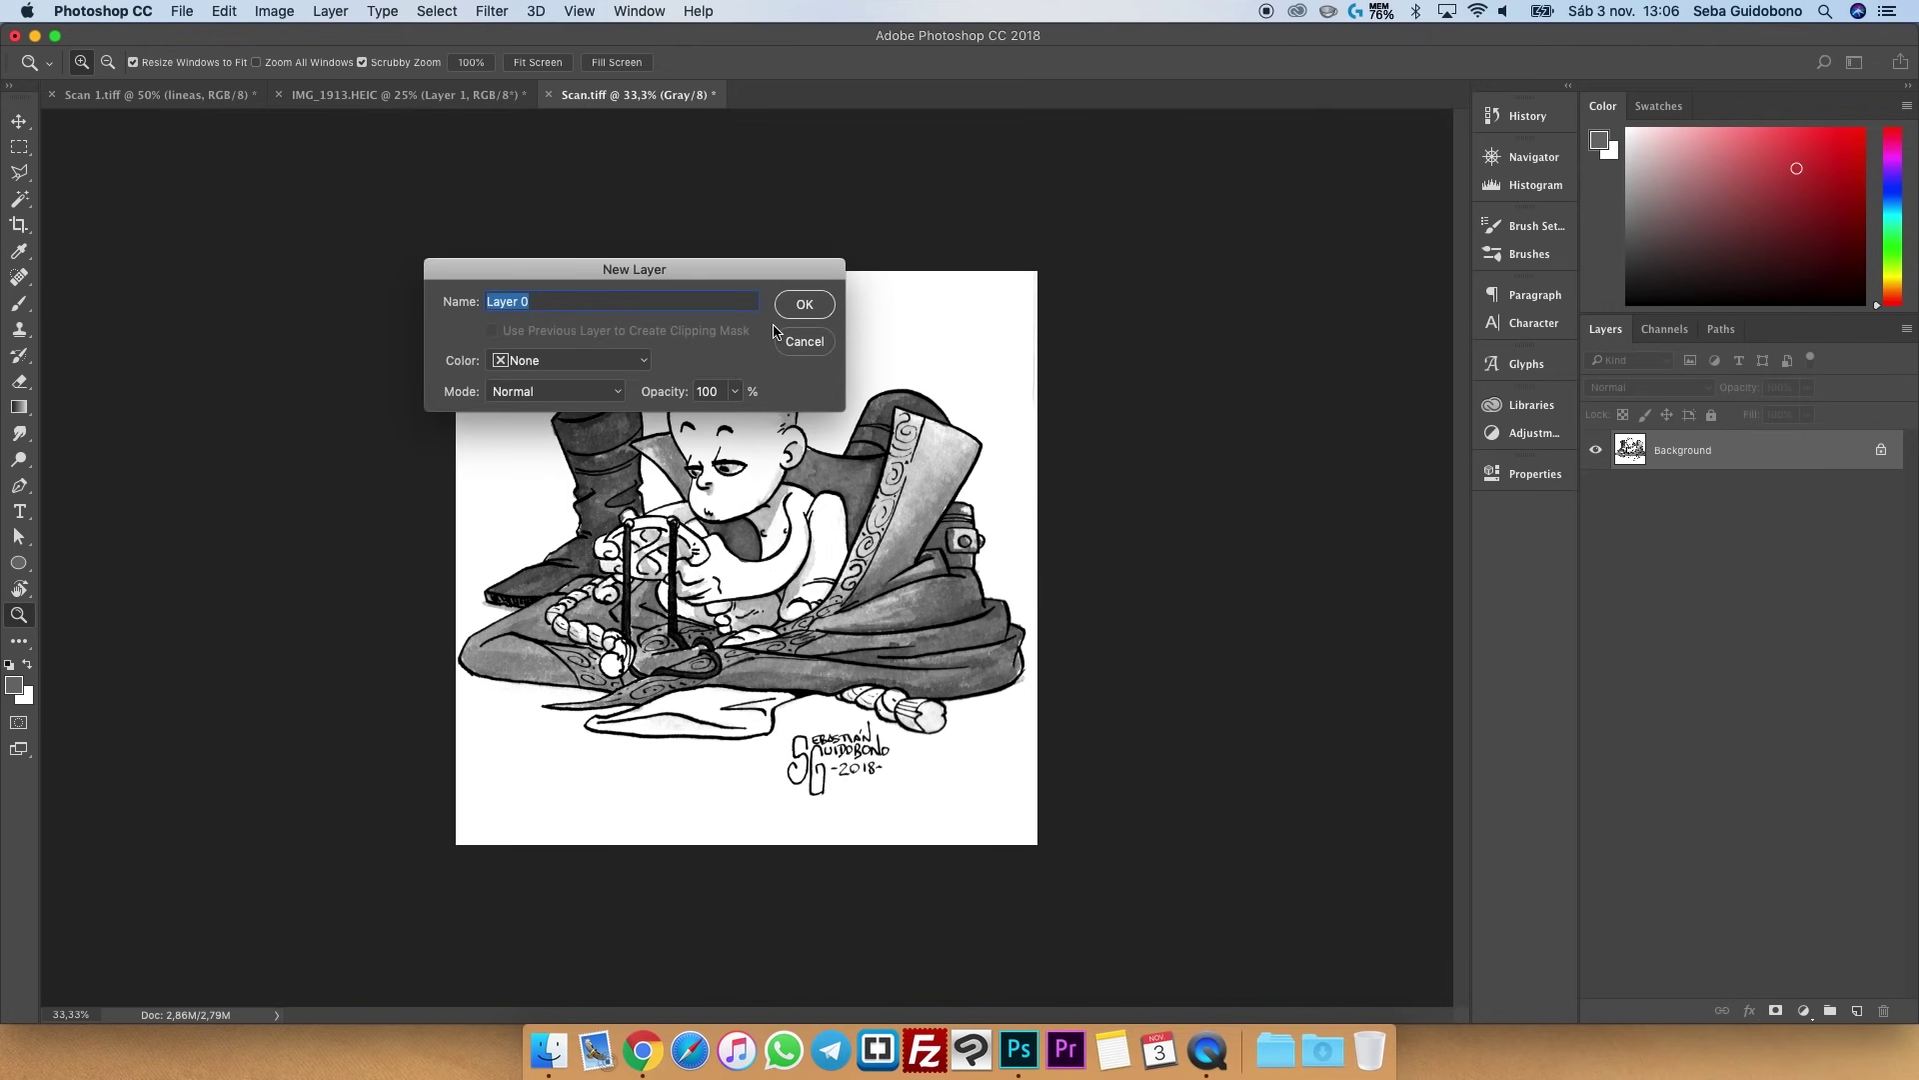
key(Return)
click(1856, 1011)
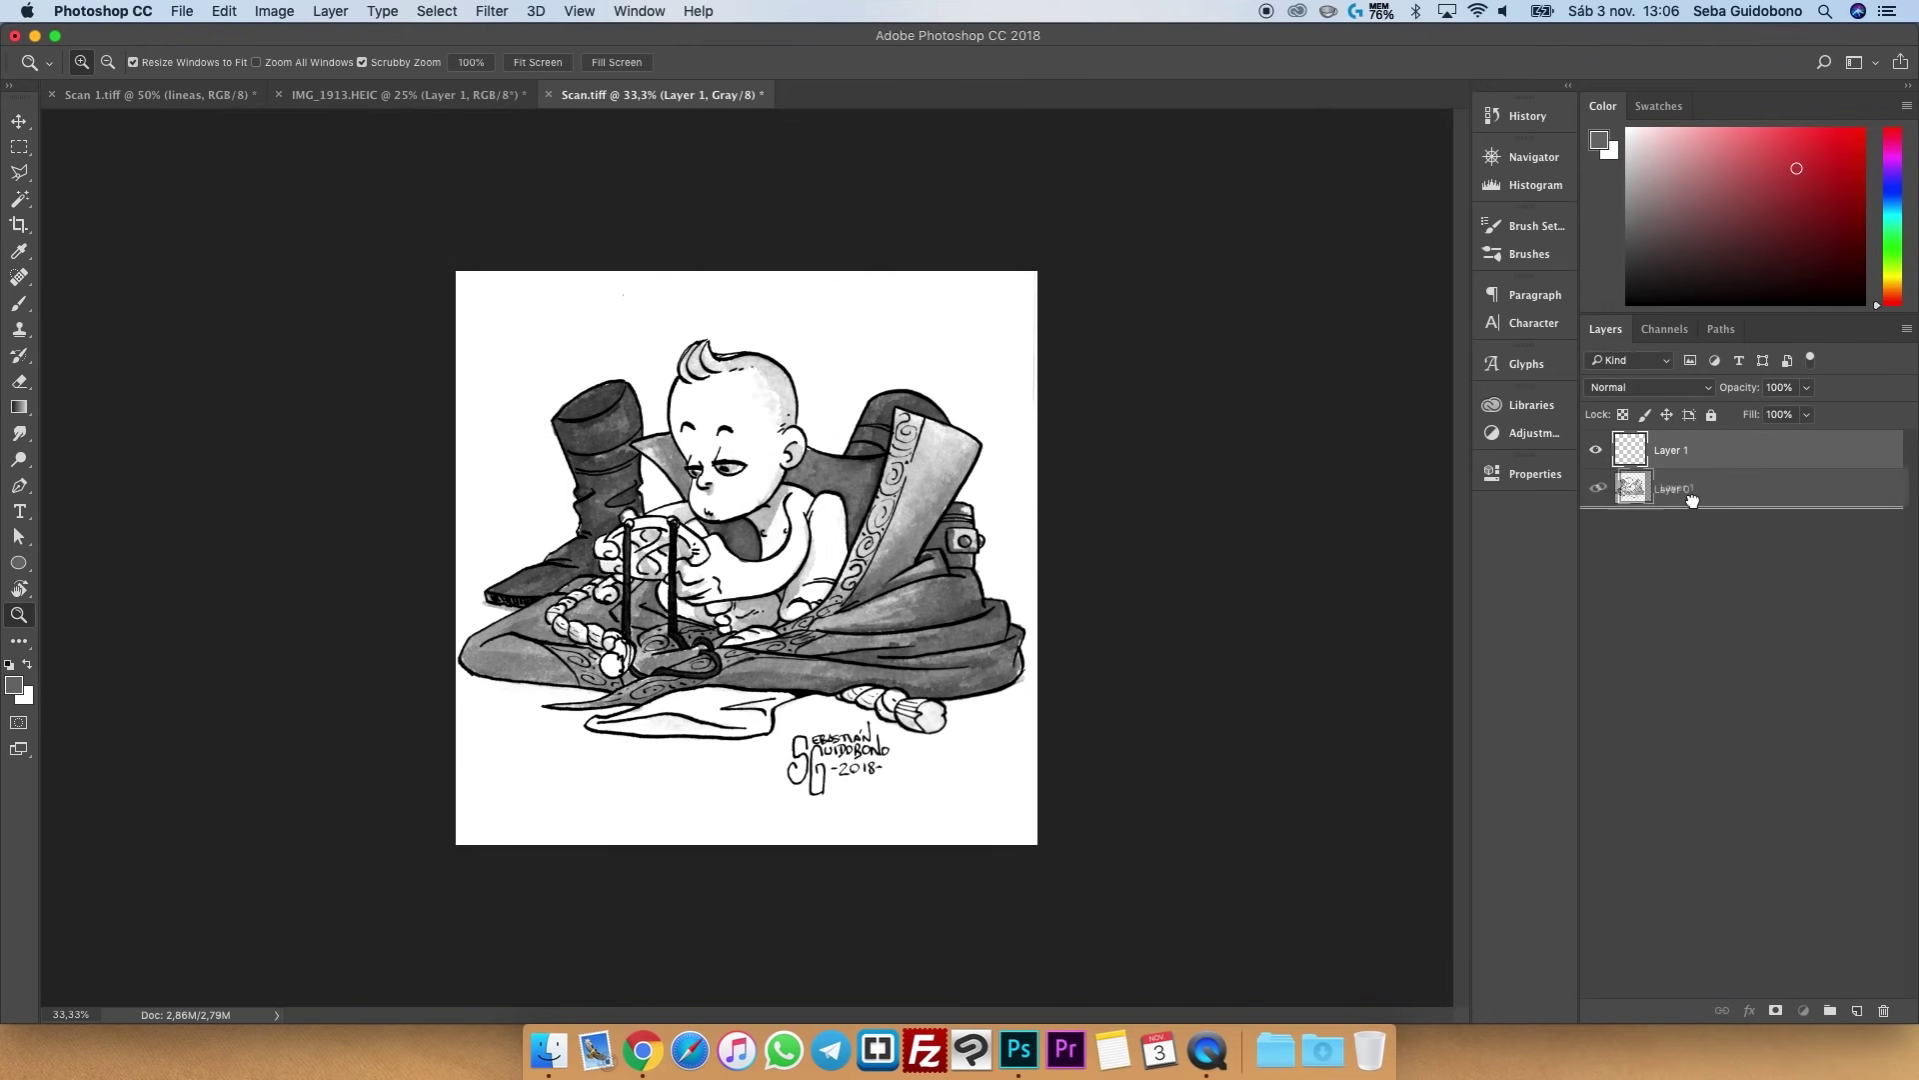
drag(1679, 452, 1676, 594)
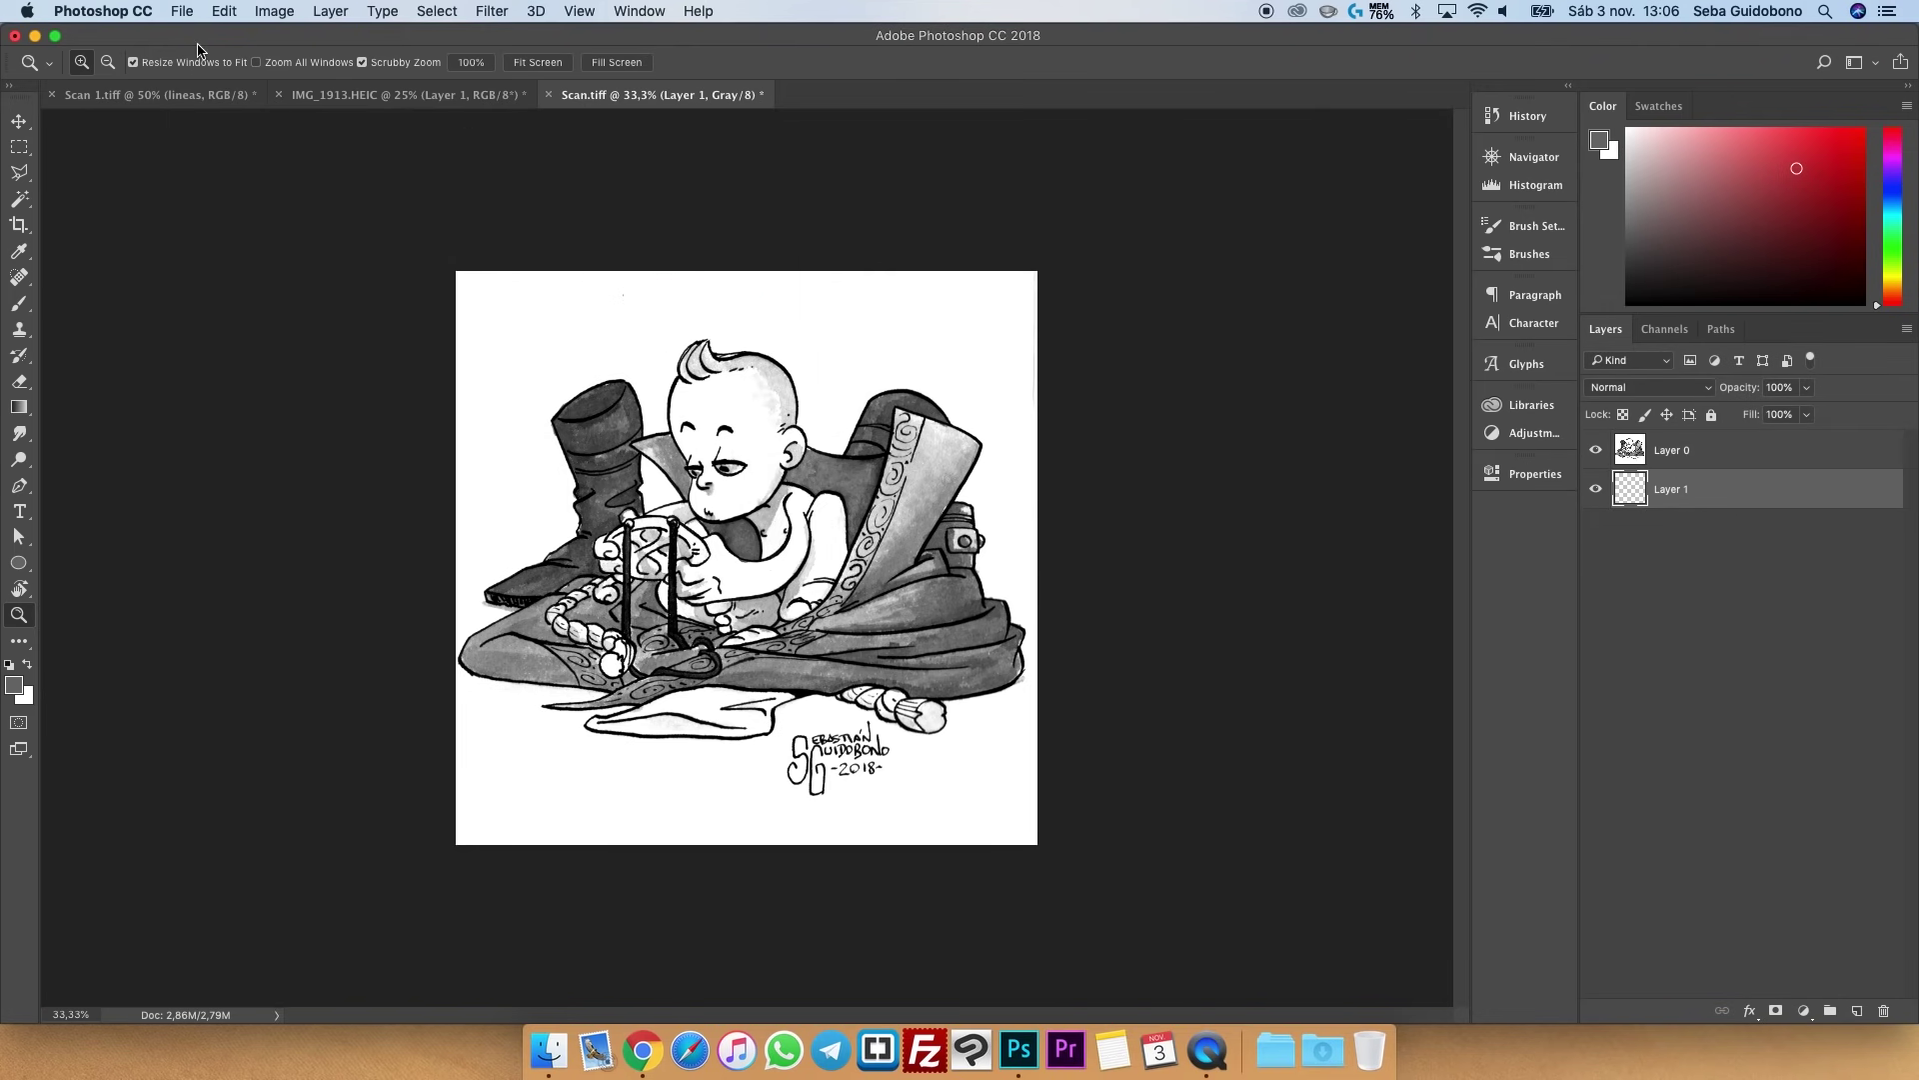
- Convert the scan to RGB Color without merging layers and pick the Brush tool
click(276, 12)
mouse_move(285, 34)
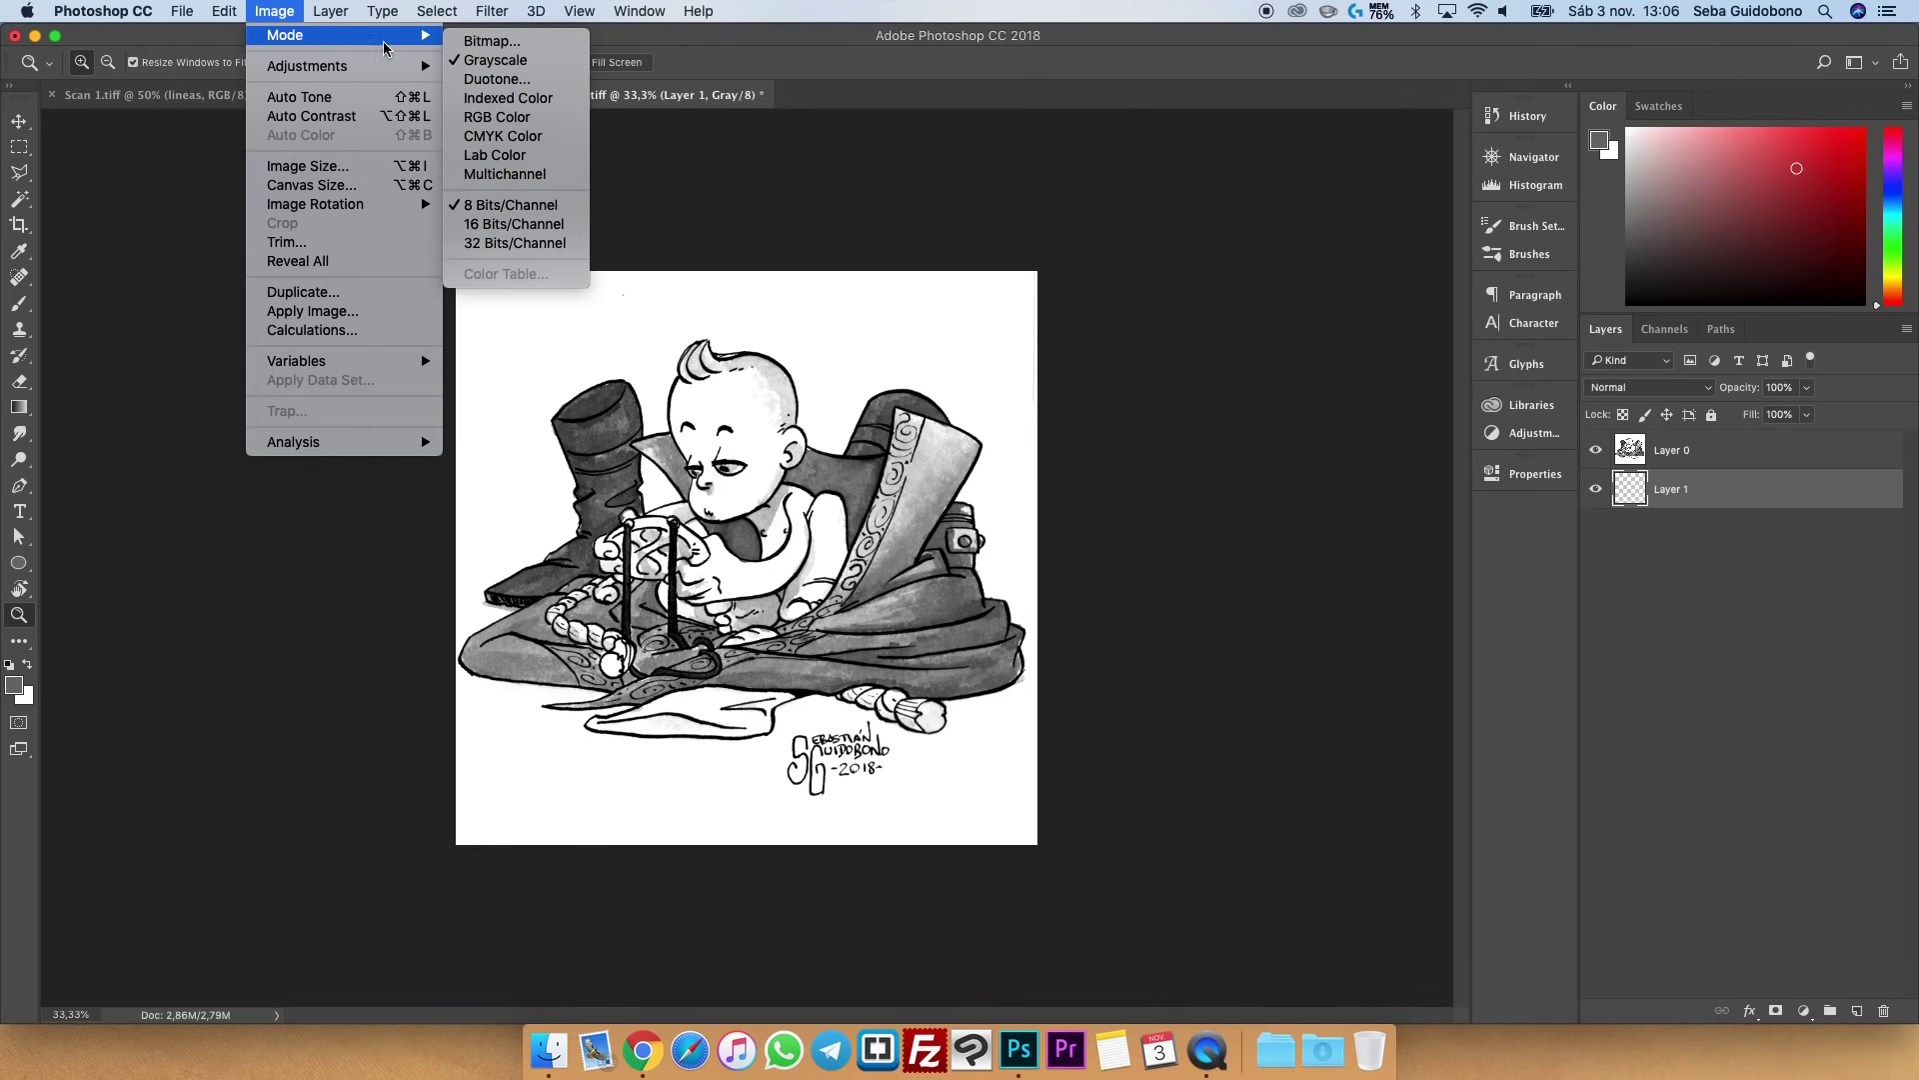
click(537, 116)
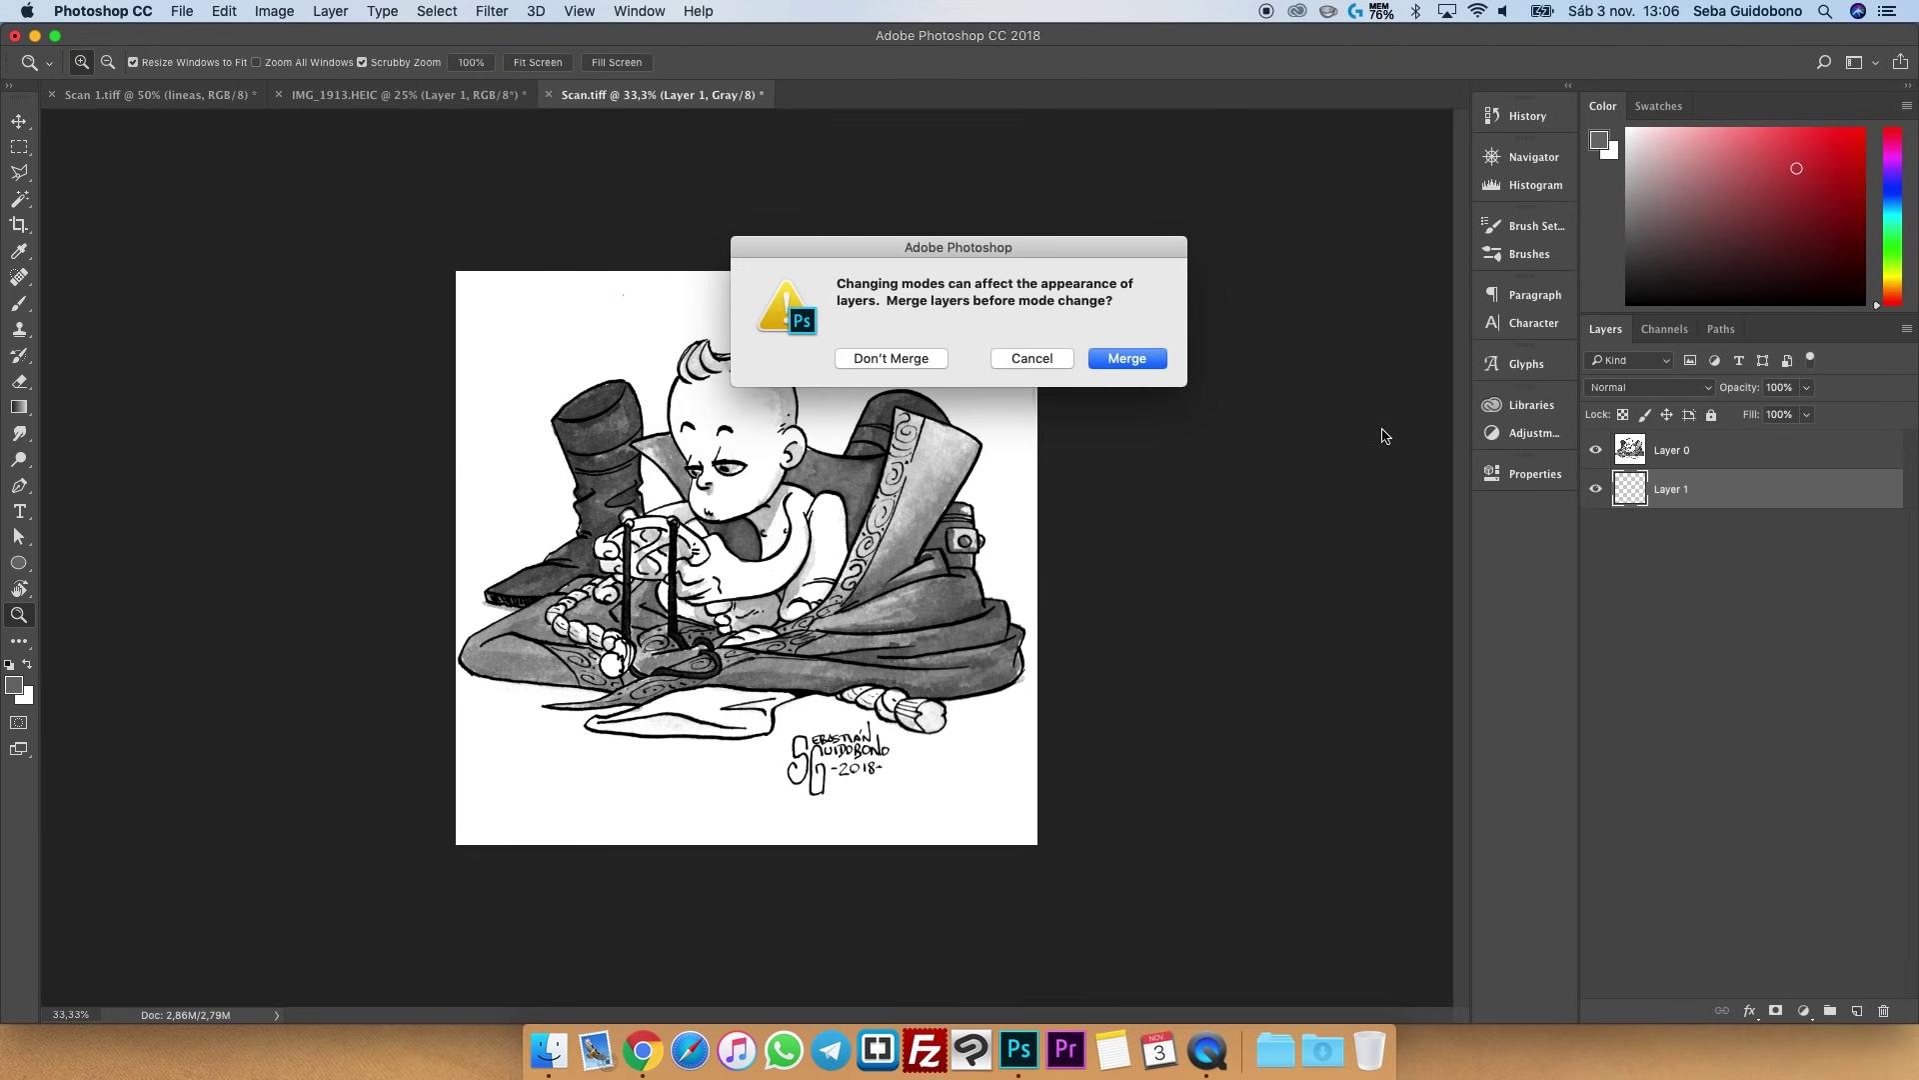
click(884, 361)
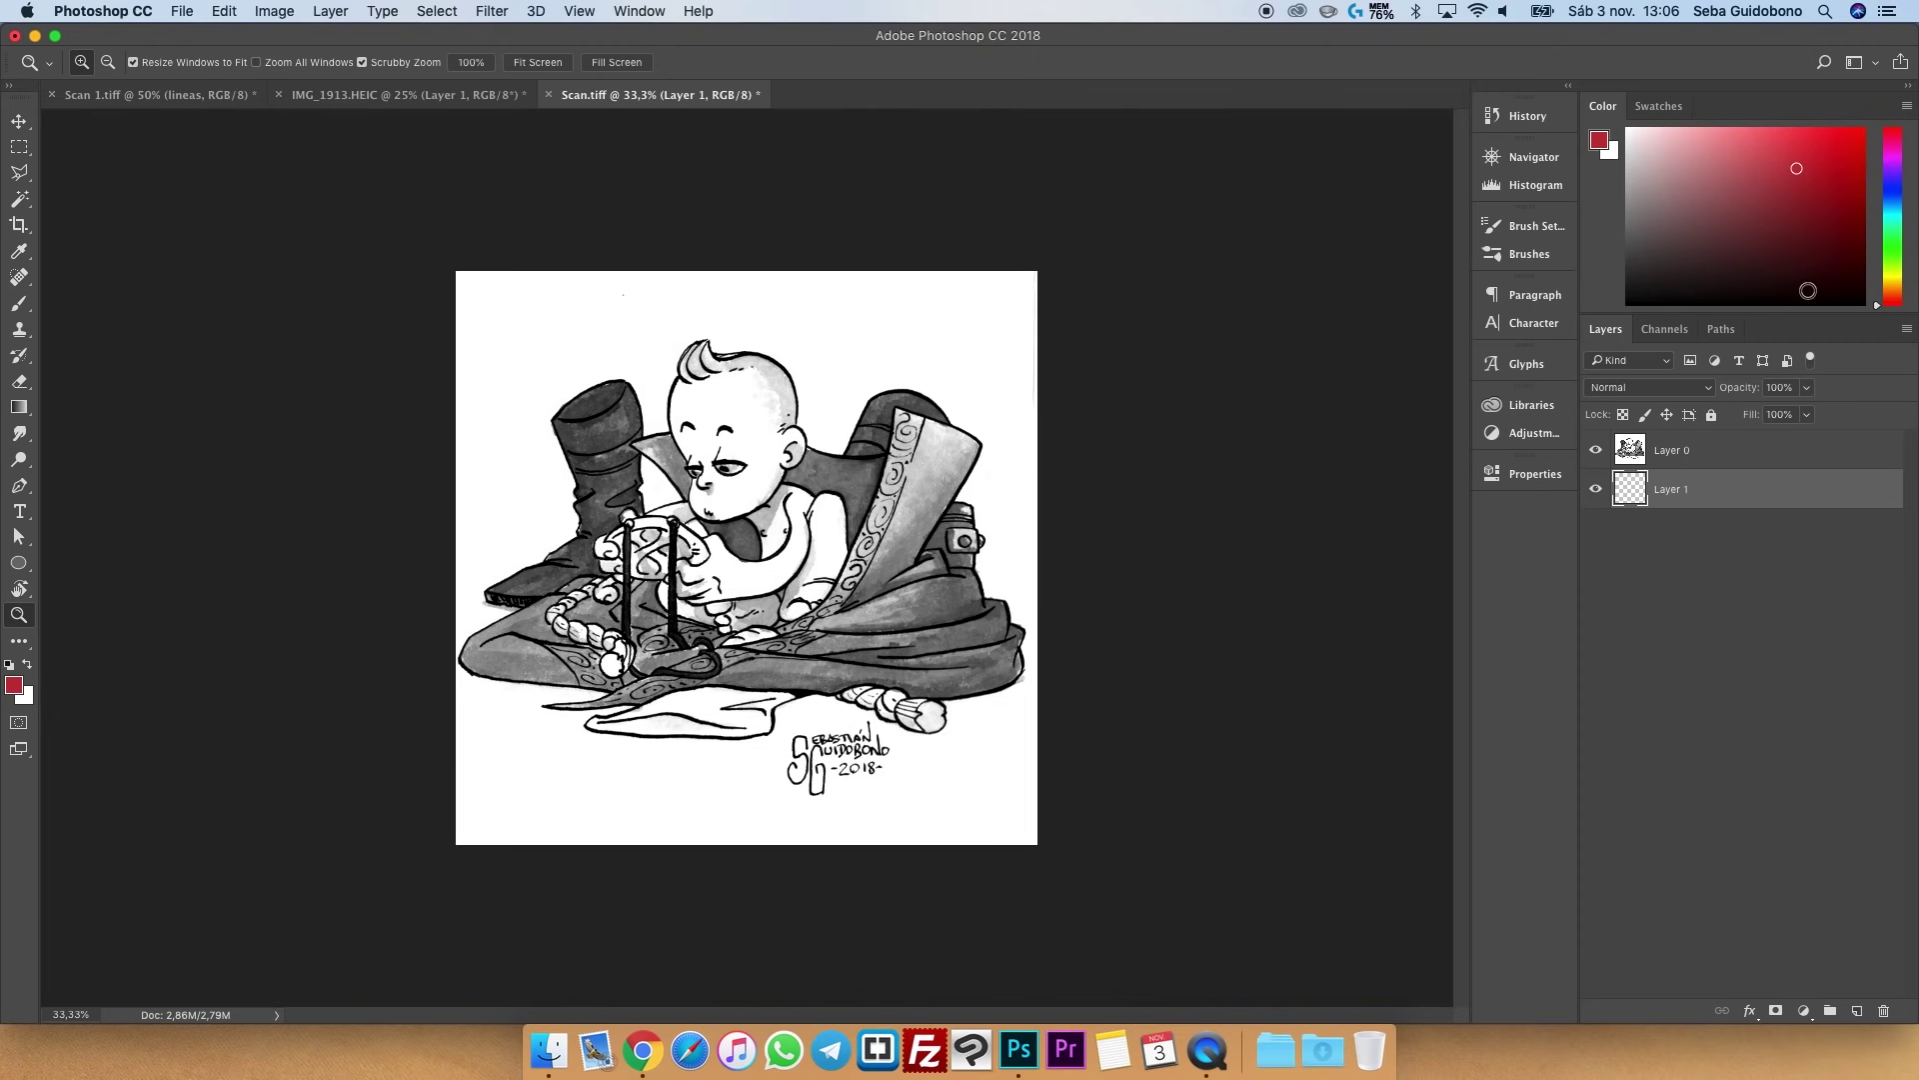
key(b)
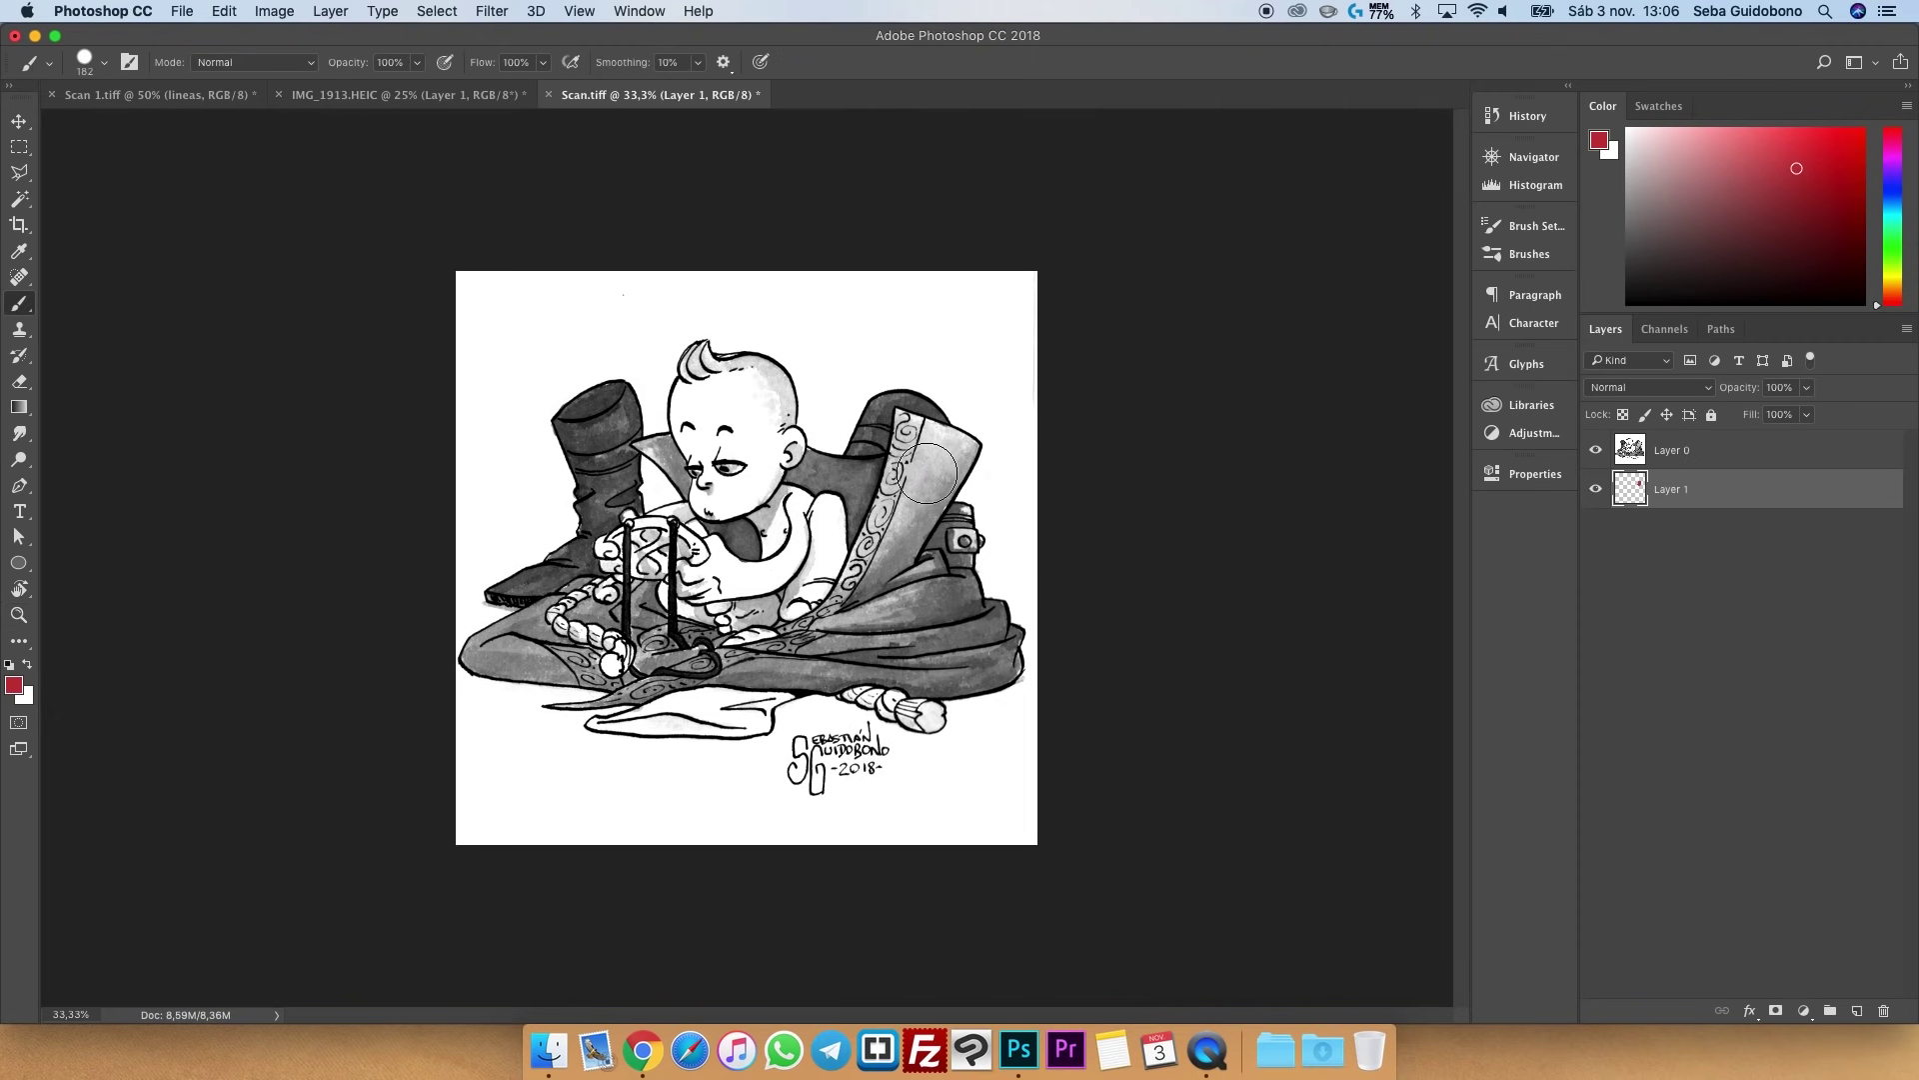
- Set Layer 0 to Multiply and paint red over the cloth on Layer 1
click(1680, 449)
click(1650, 388)
click(1642, 443)
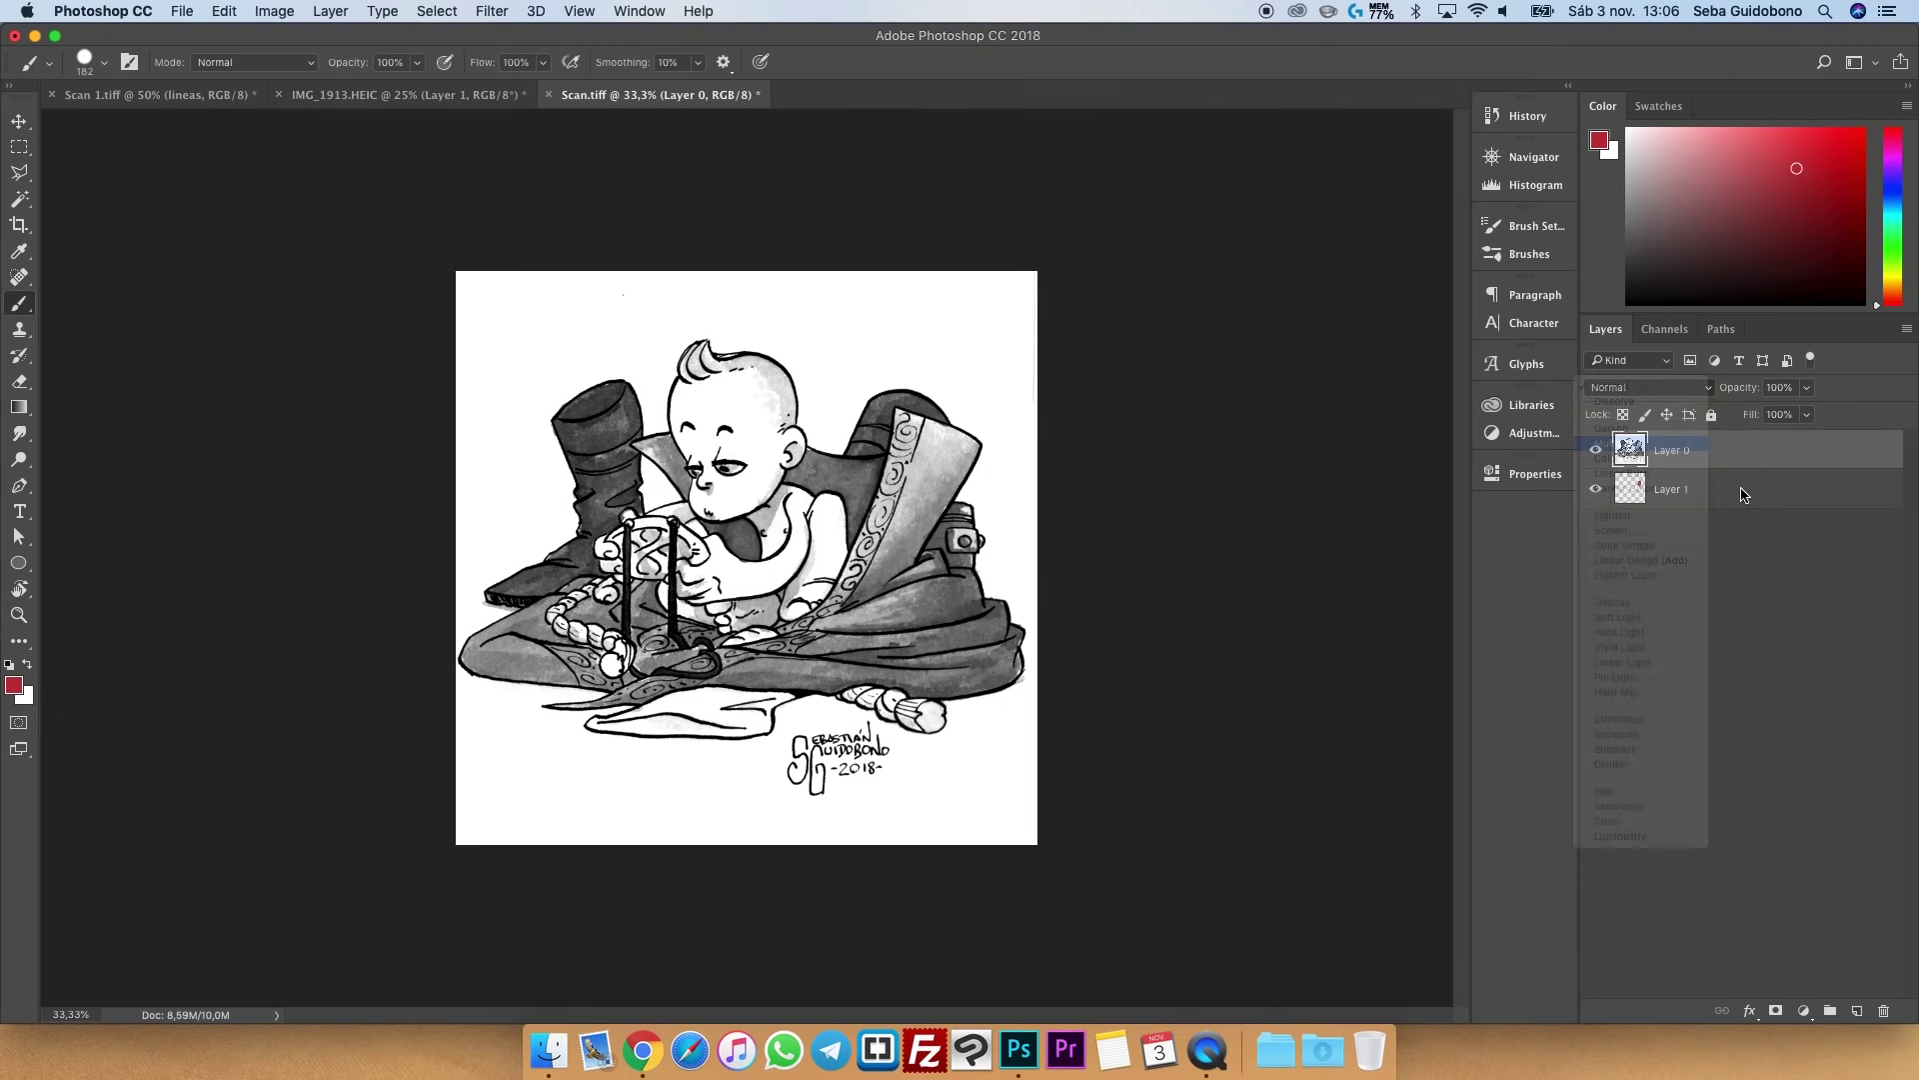
click(1736, 489)
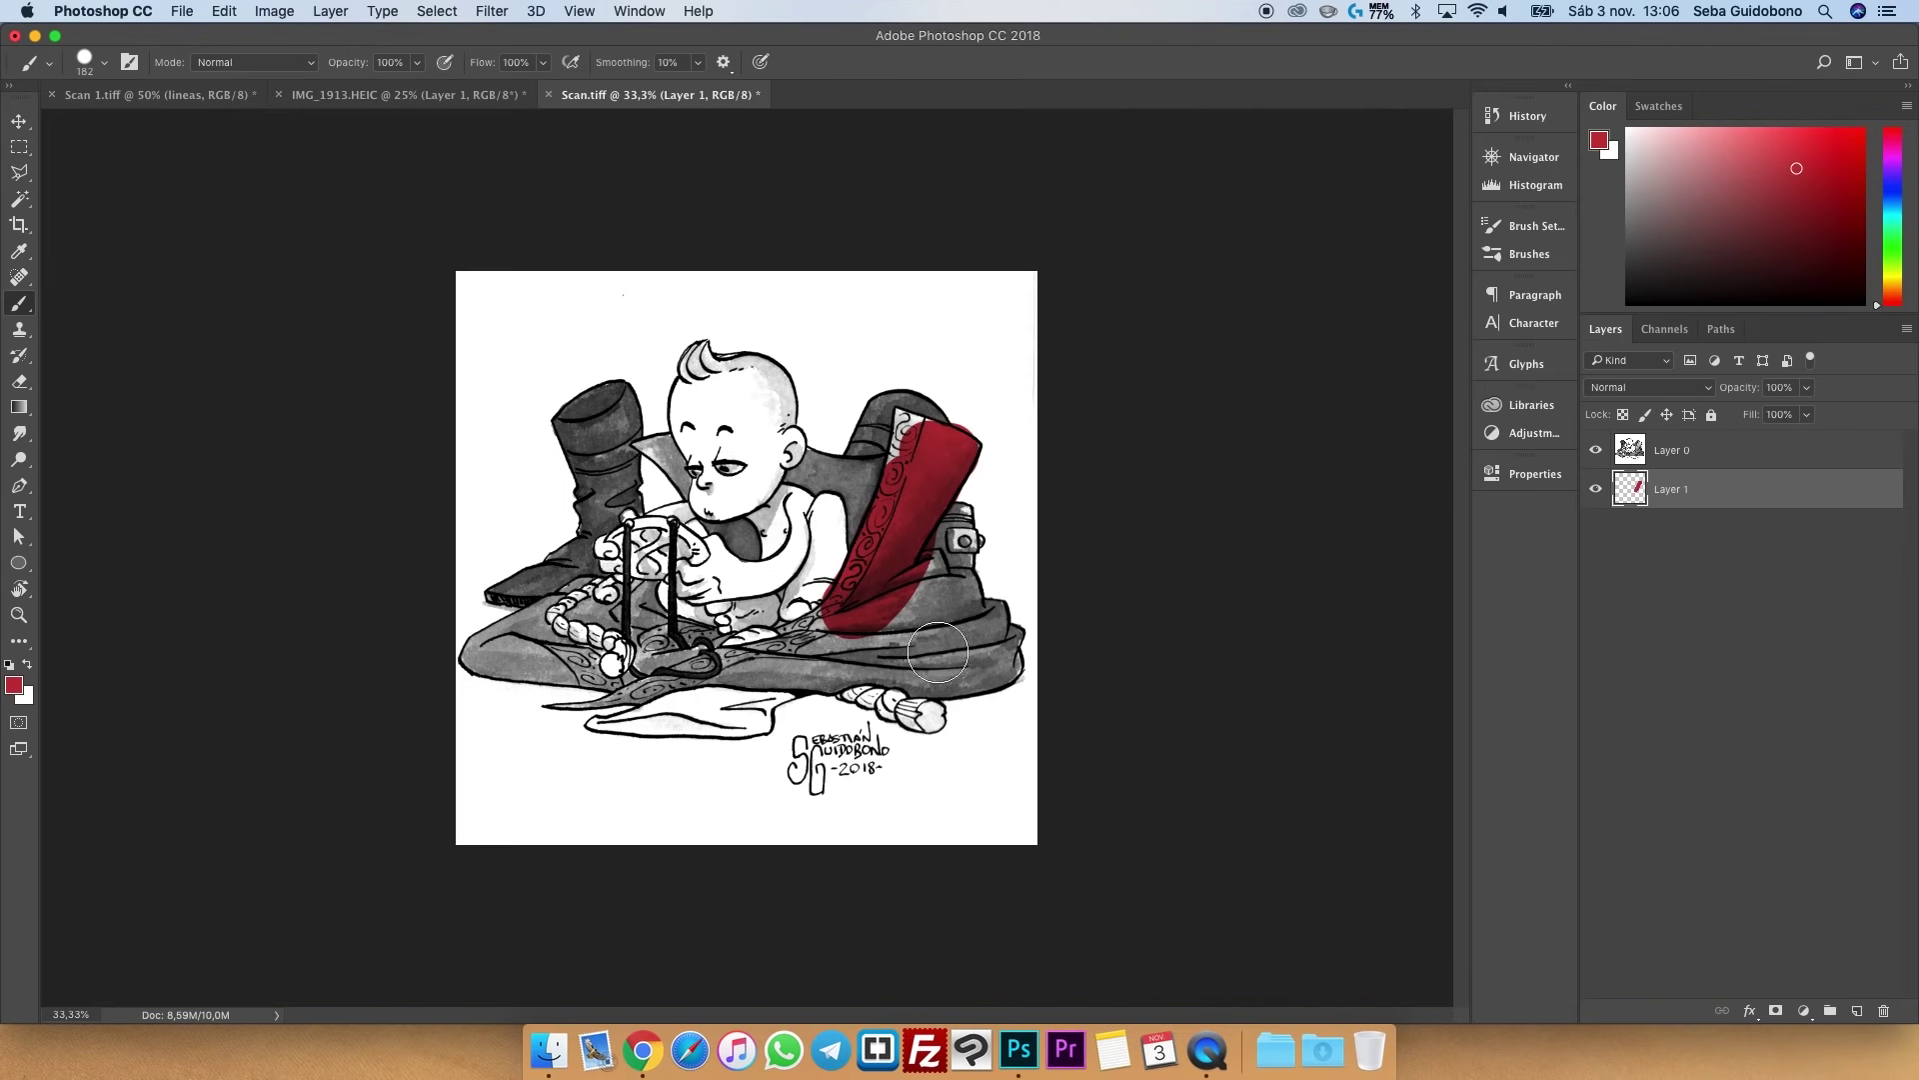
drag(880, 617, 674, 667)
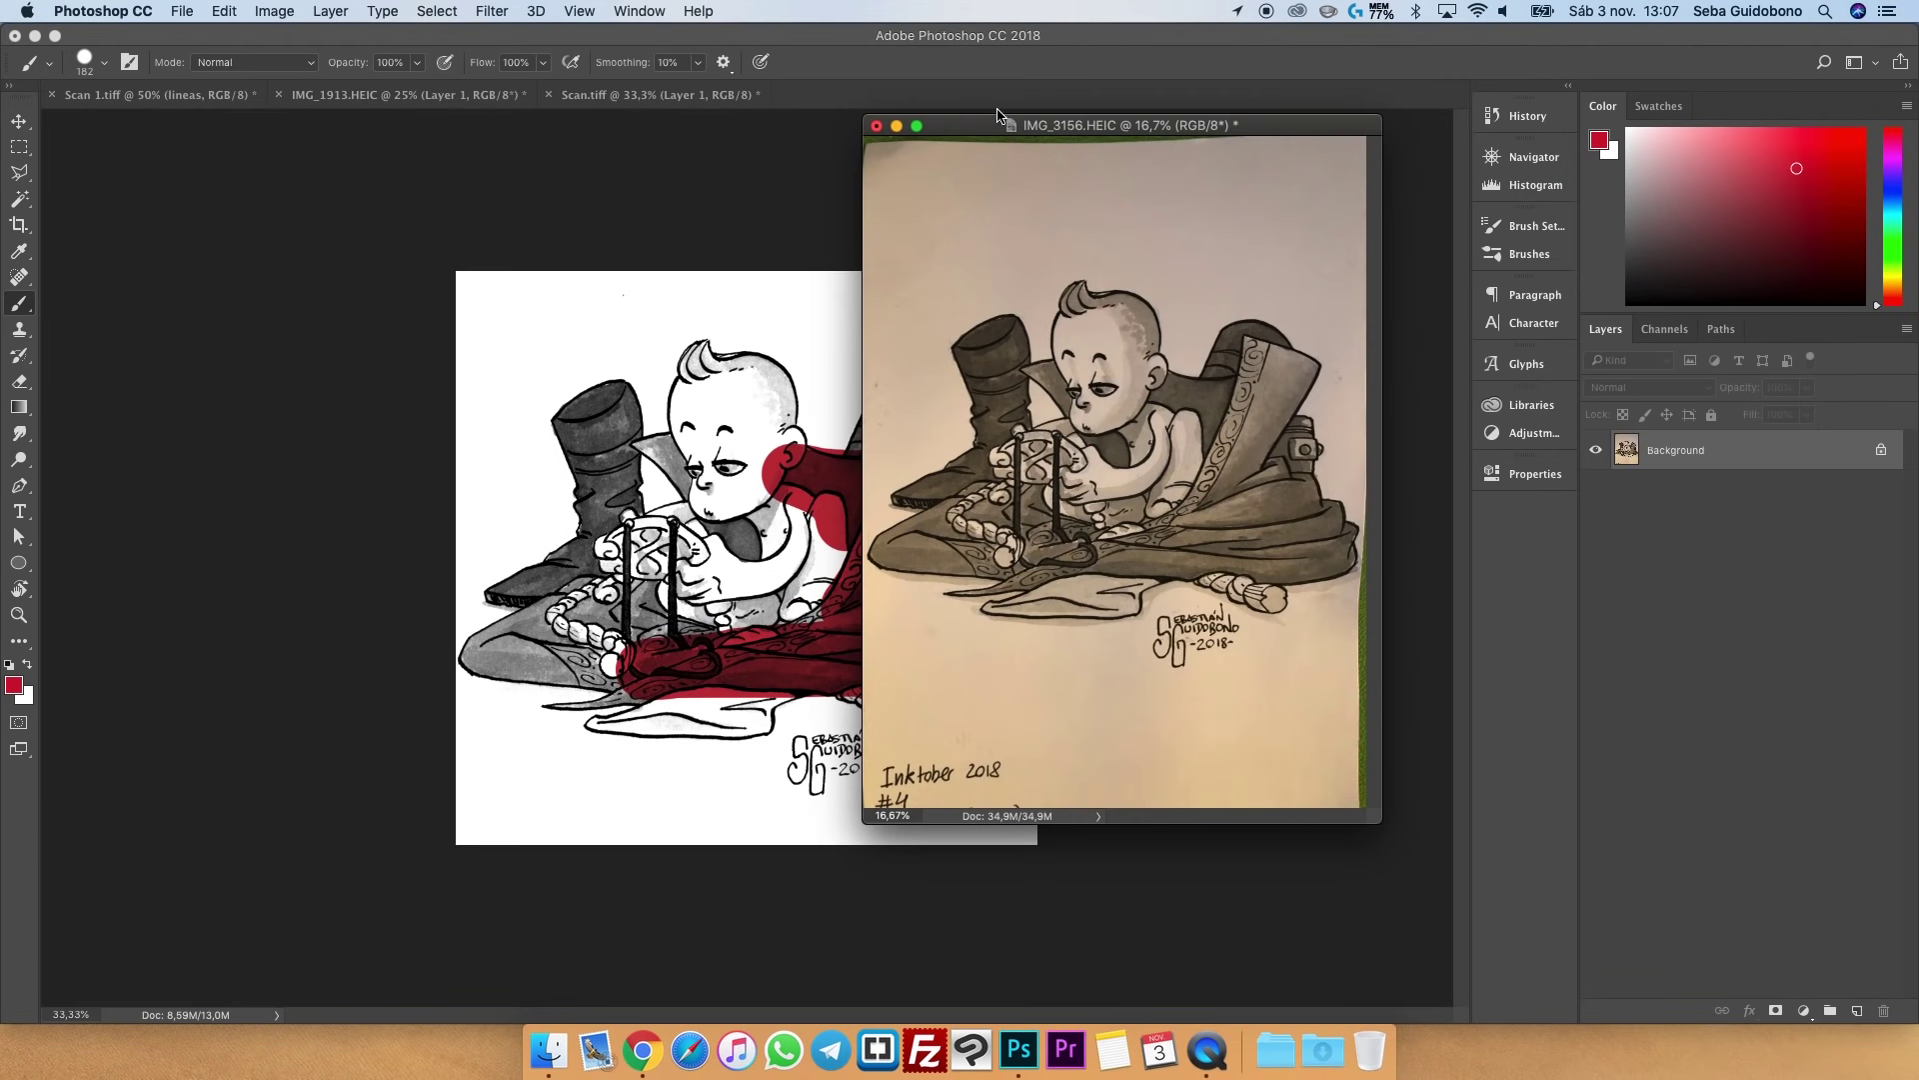
- Dock IMG_3156.HEIC as a tab with the other documents and desaturate it
drag(1004, 119, 1000, 95)
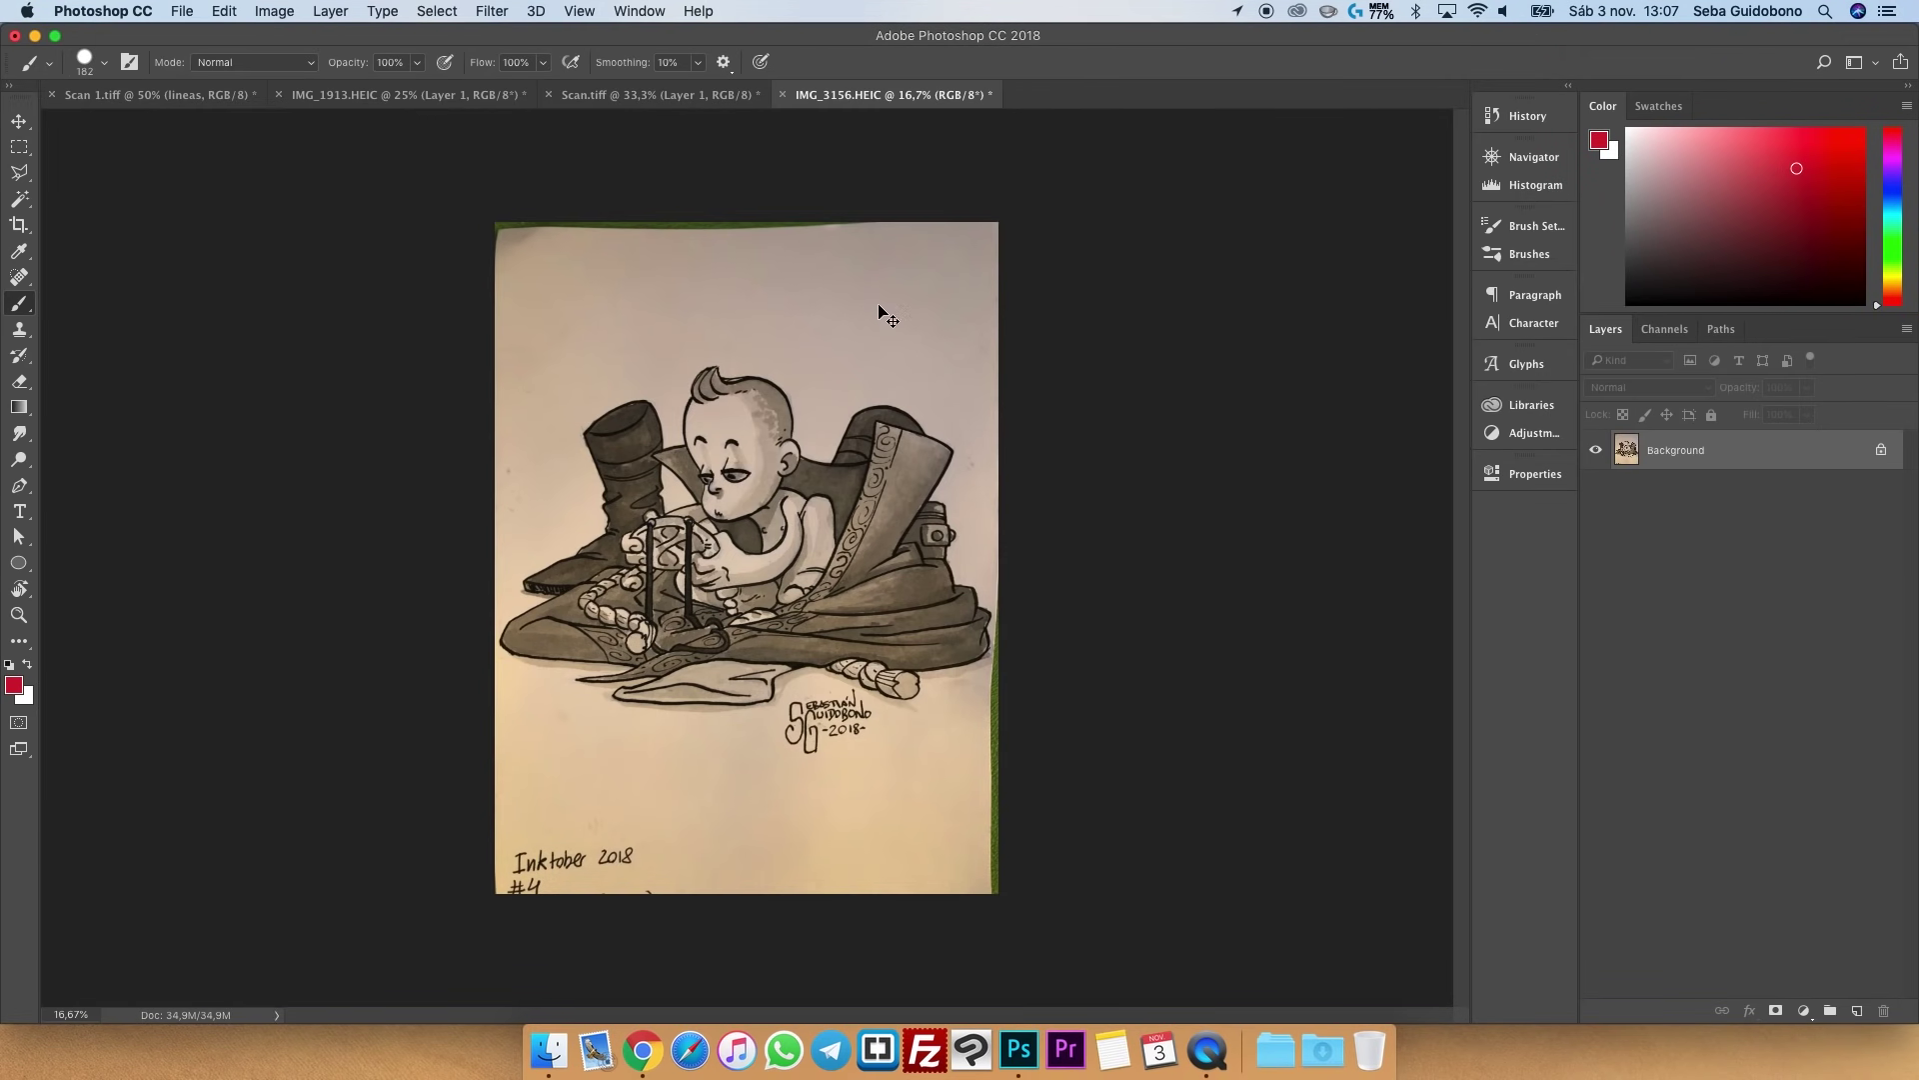
key(super+l)
key(Escape)
click(280, 11)
mouse_move(307, 66)
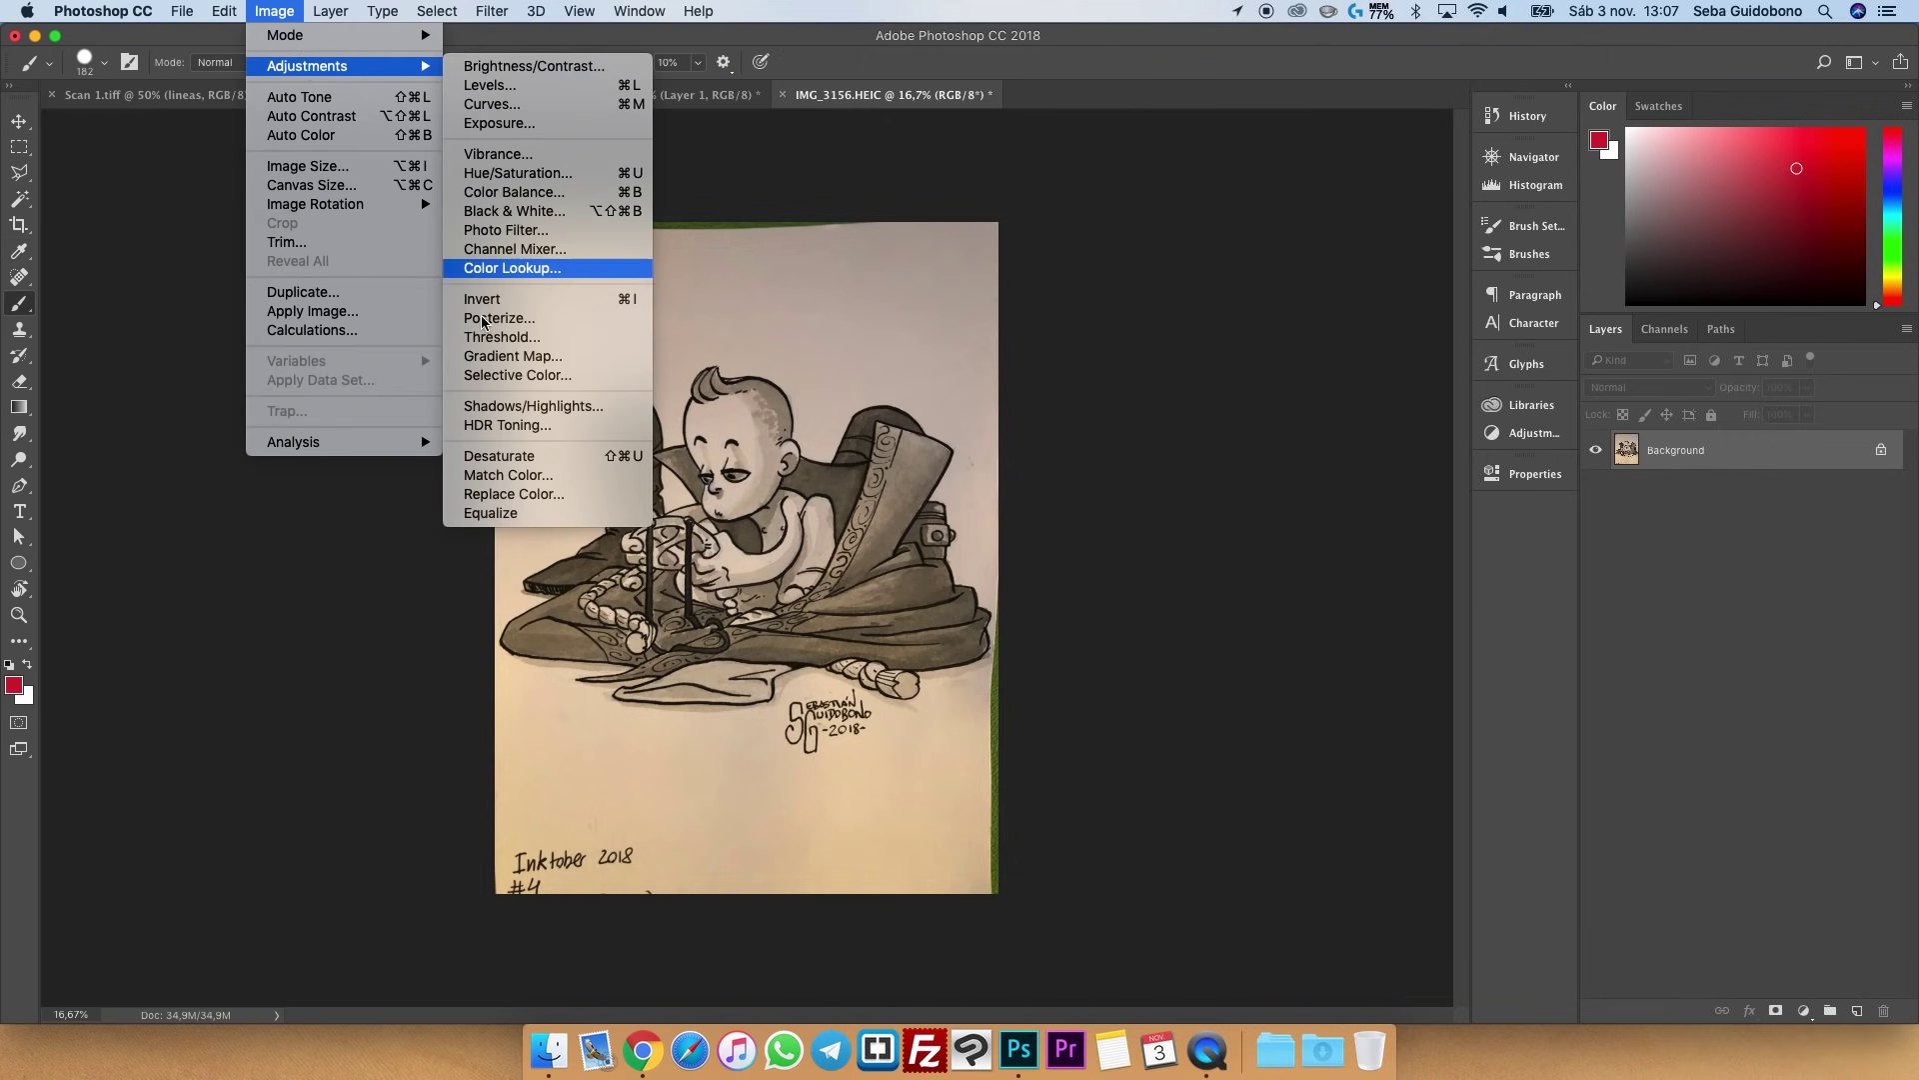
click(499, 456)
- Apply Levels (16, 0.83, 177) to whiten the paper and darken the ink lines
key(z)
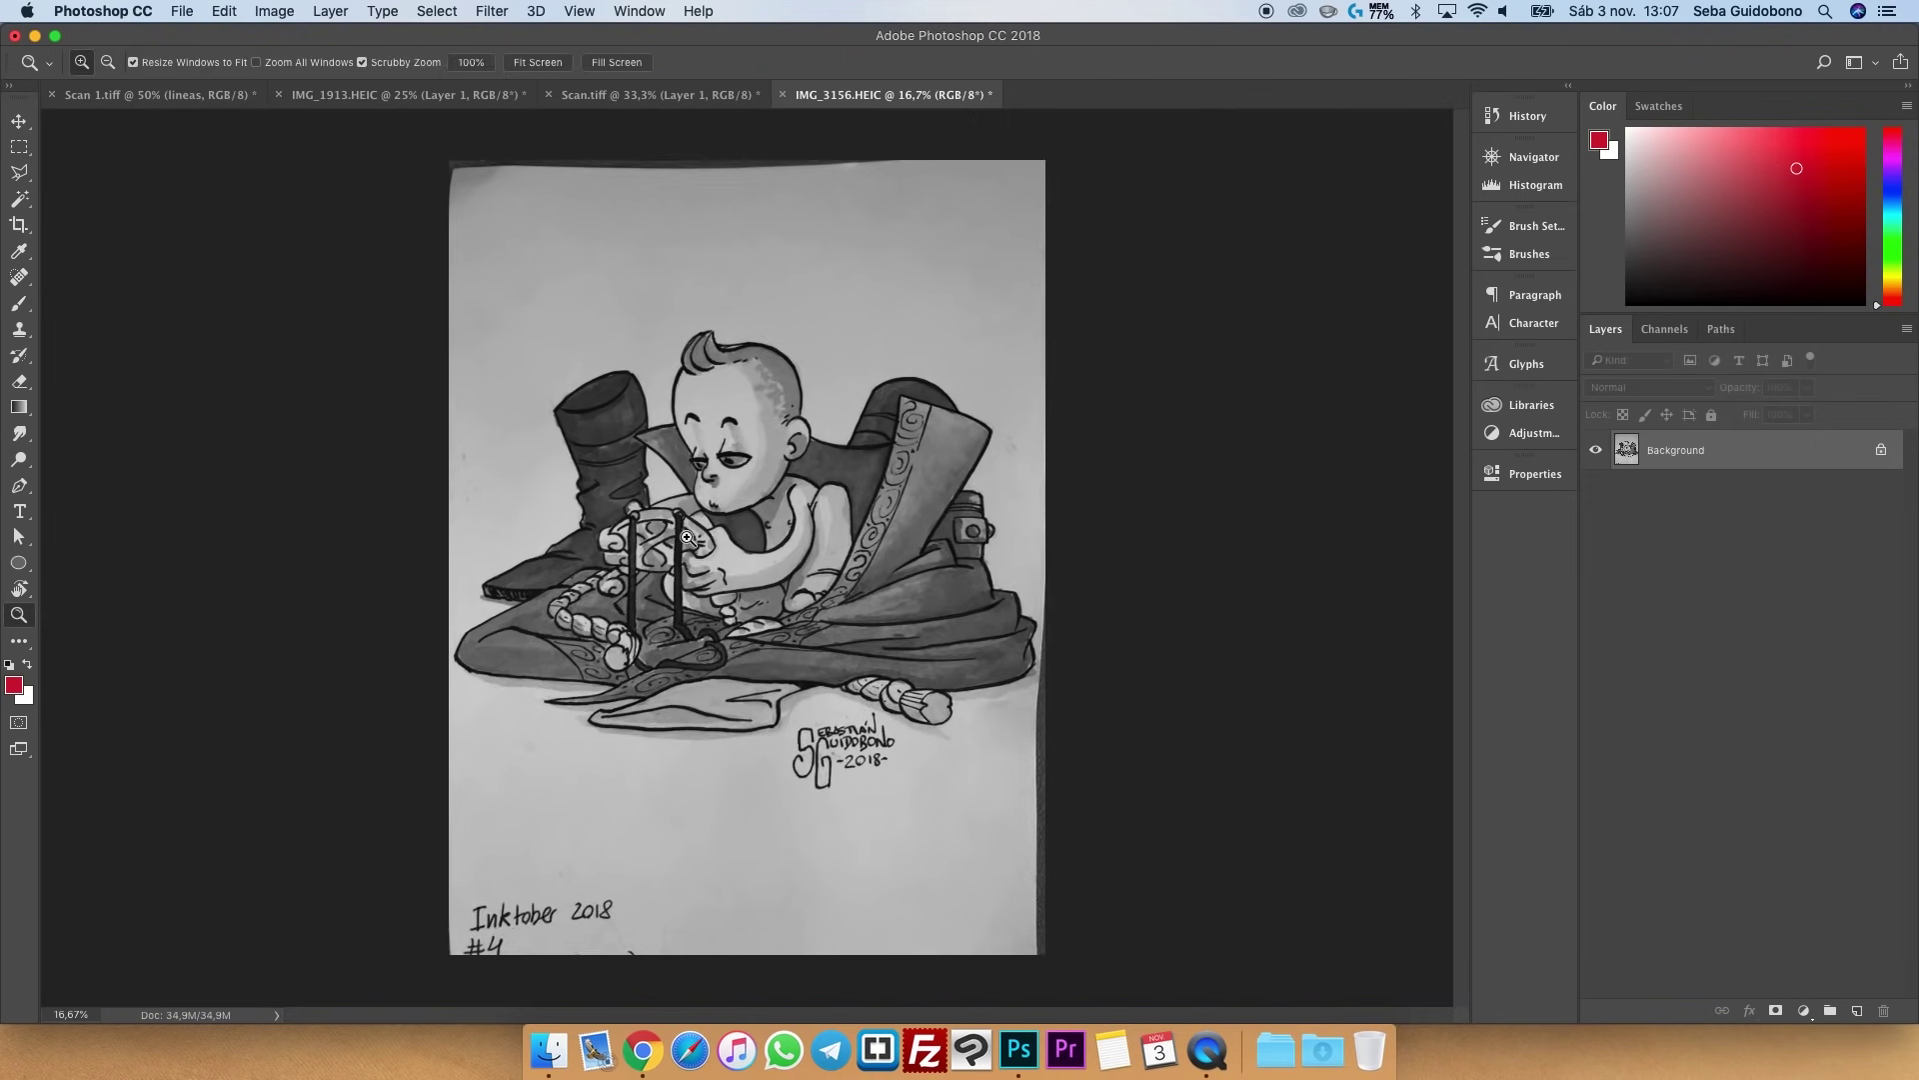
click(687, 537)
click(274, 11)
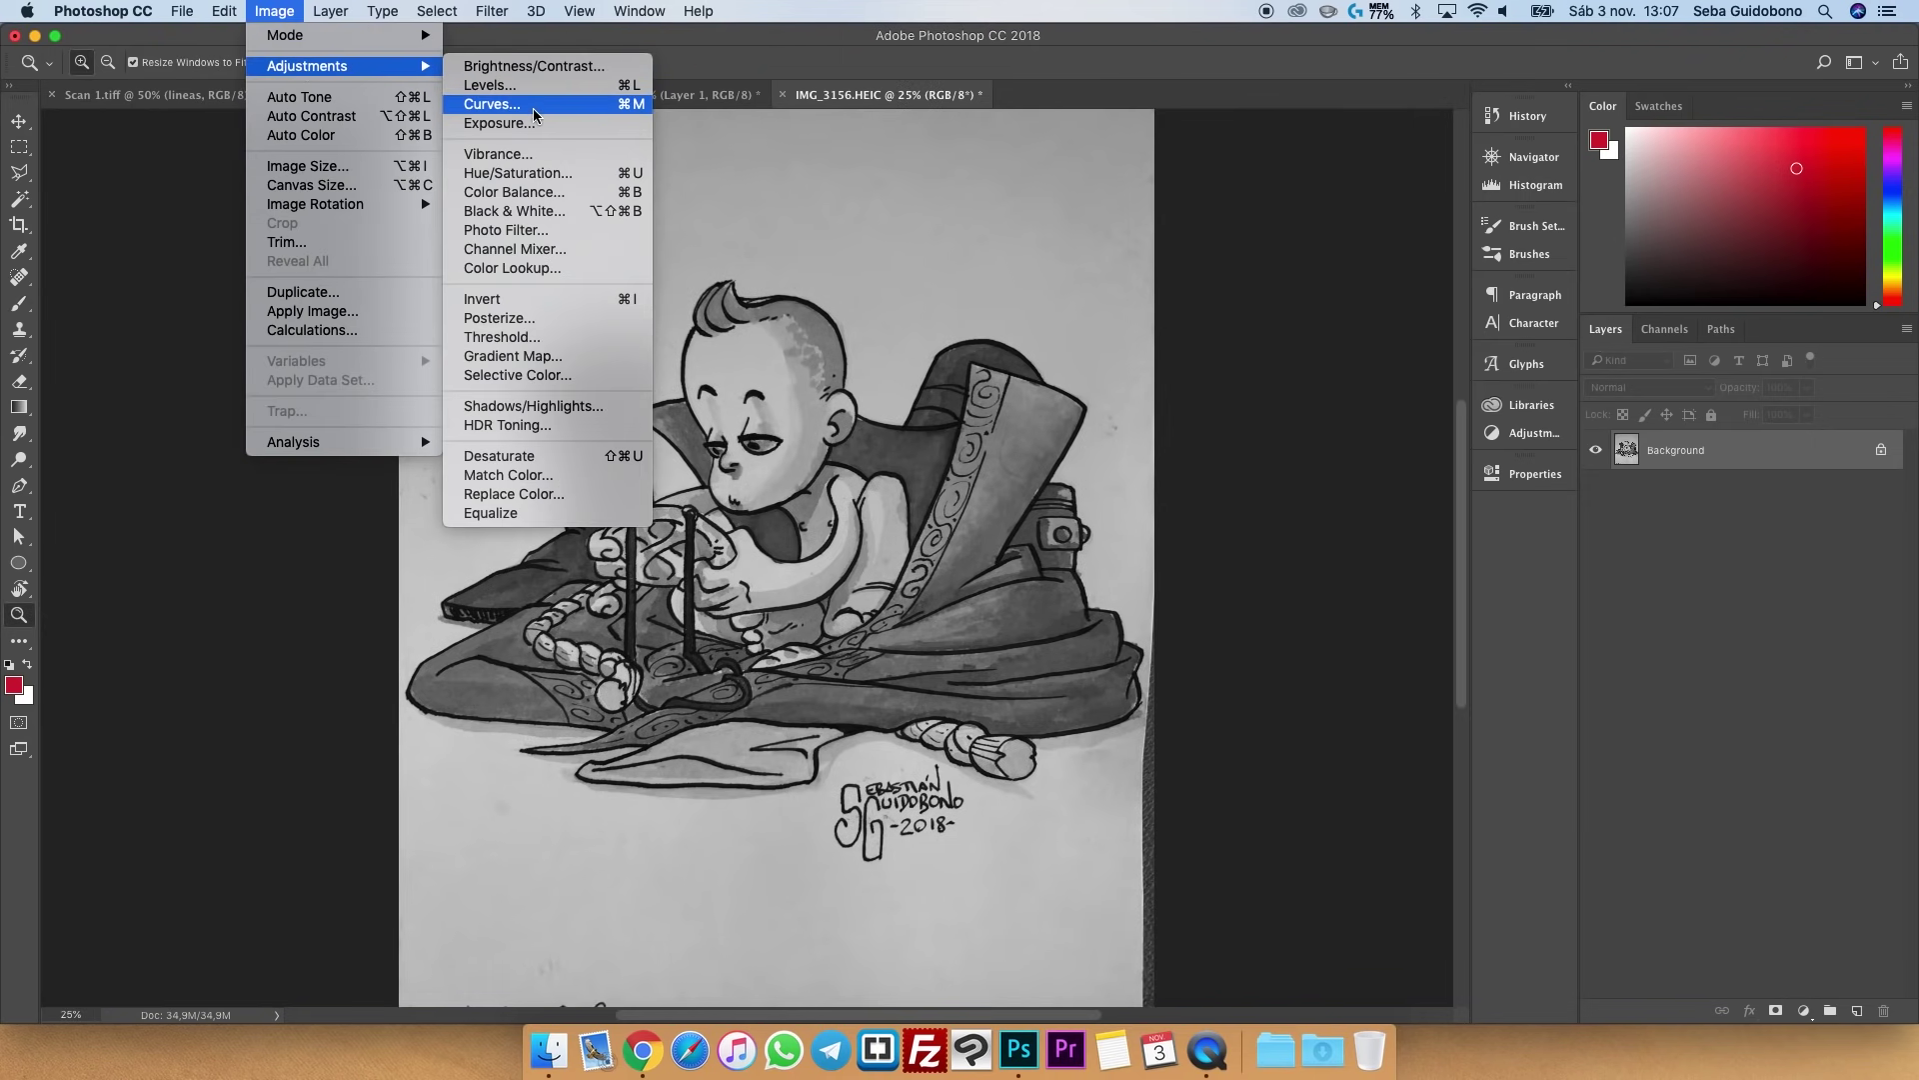
click(517, 88)
drag(1303, 701, 1228, 701)
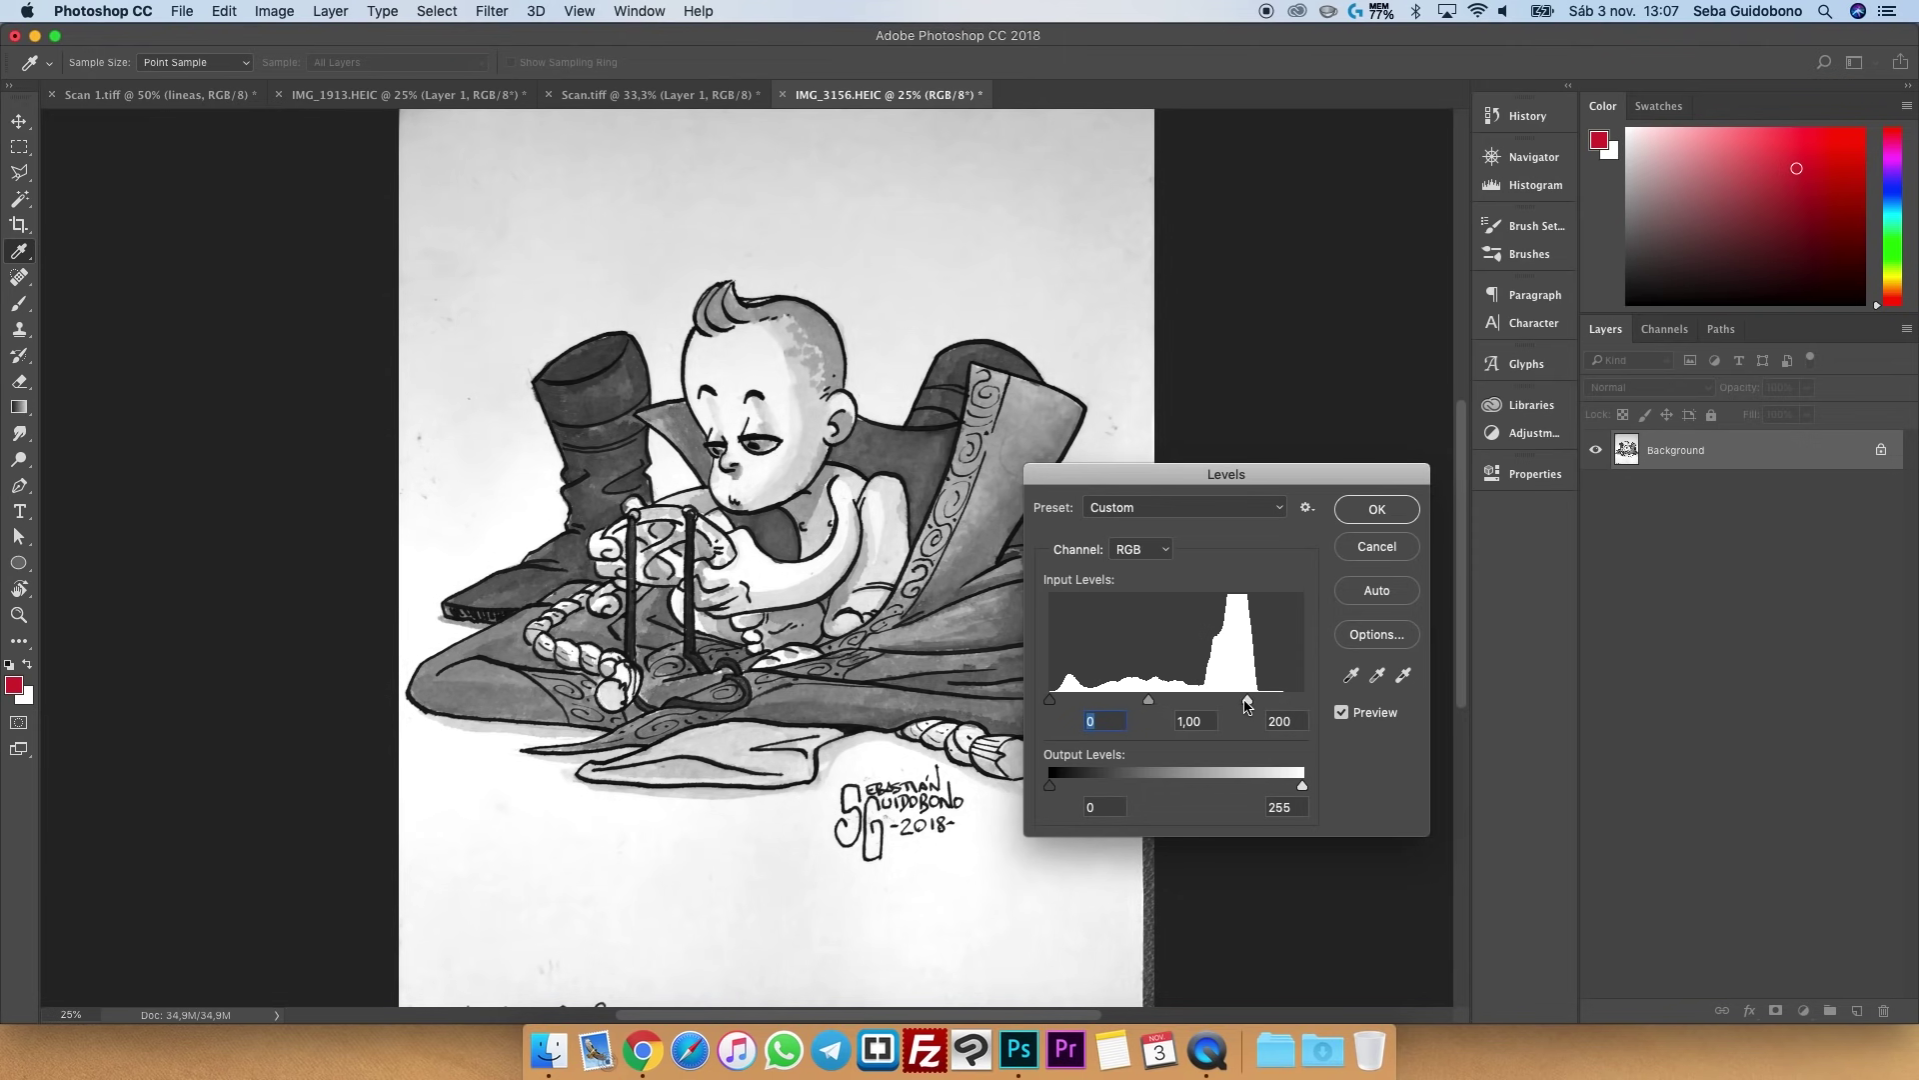
mouse_move(1051, 701)
mouse_down()
mouse_move(1157, 703)
mouse_move(1138, 703)
mouse_up()
click(1370, 509)
- Crop the photo's top edge and the Inktober 2018 caption off the bottom
key(z)
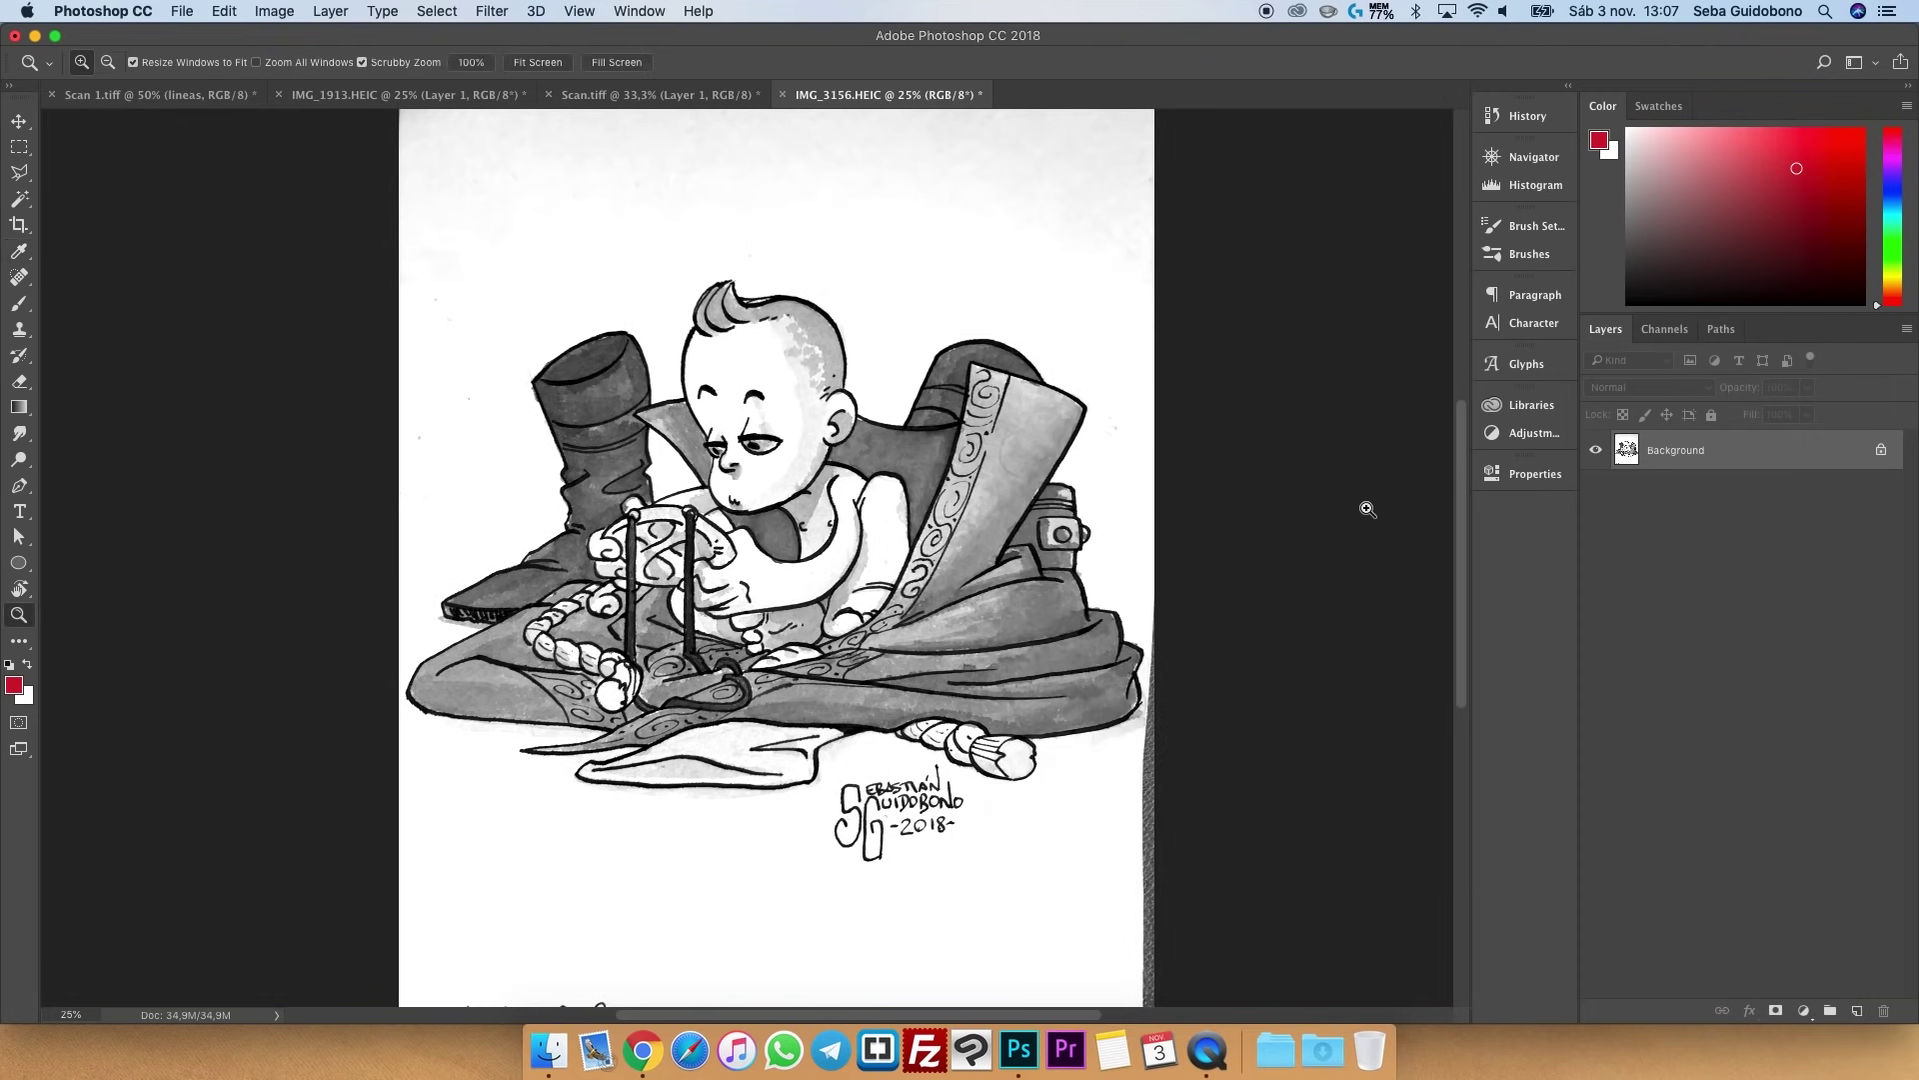
key(super+0)
key(c)
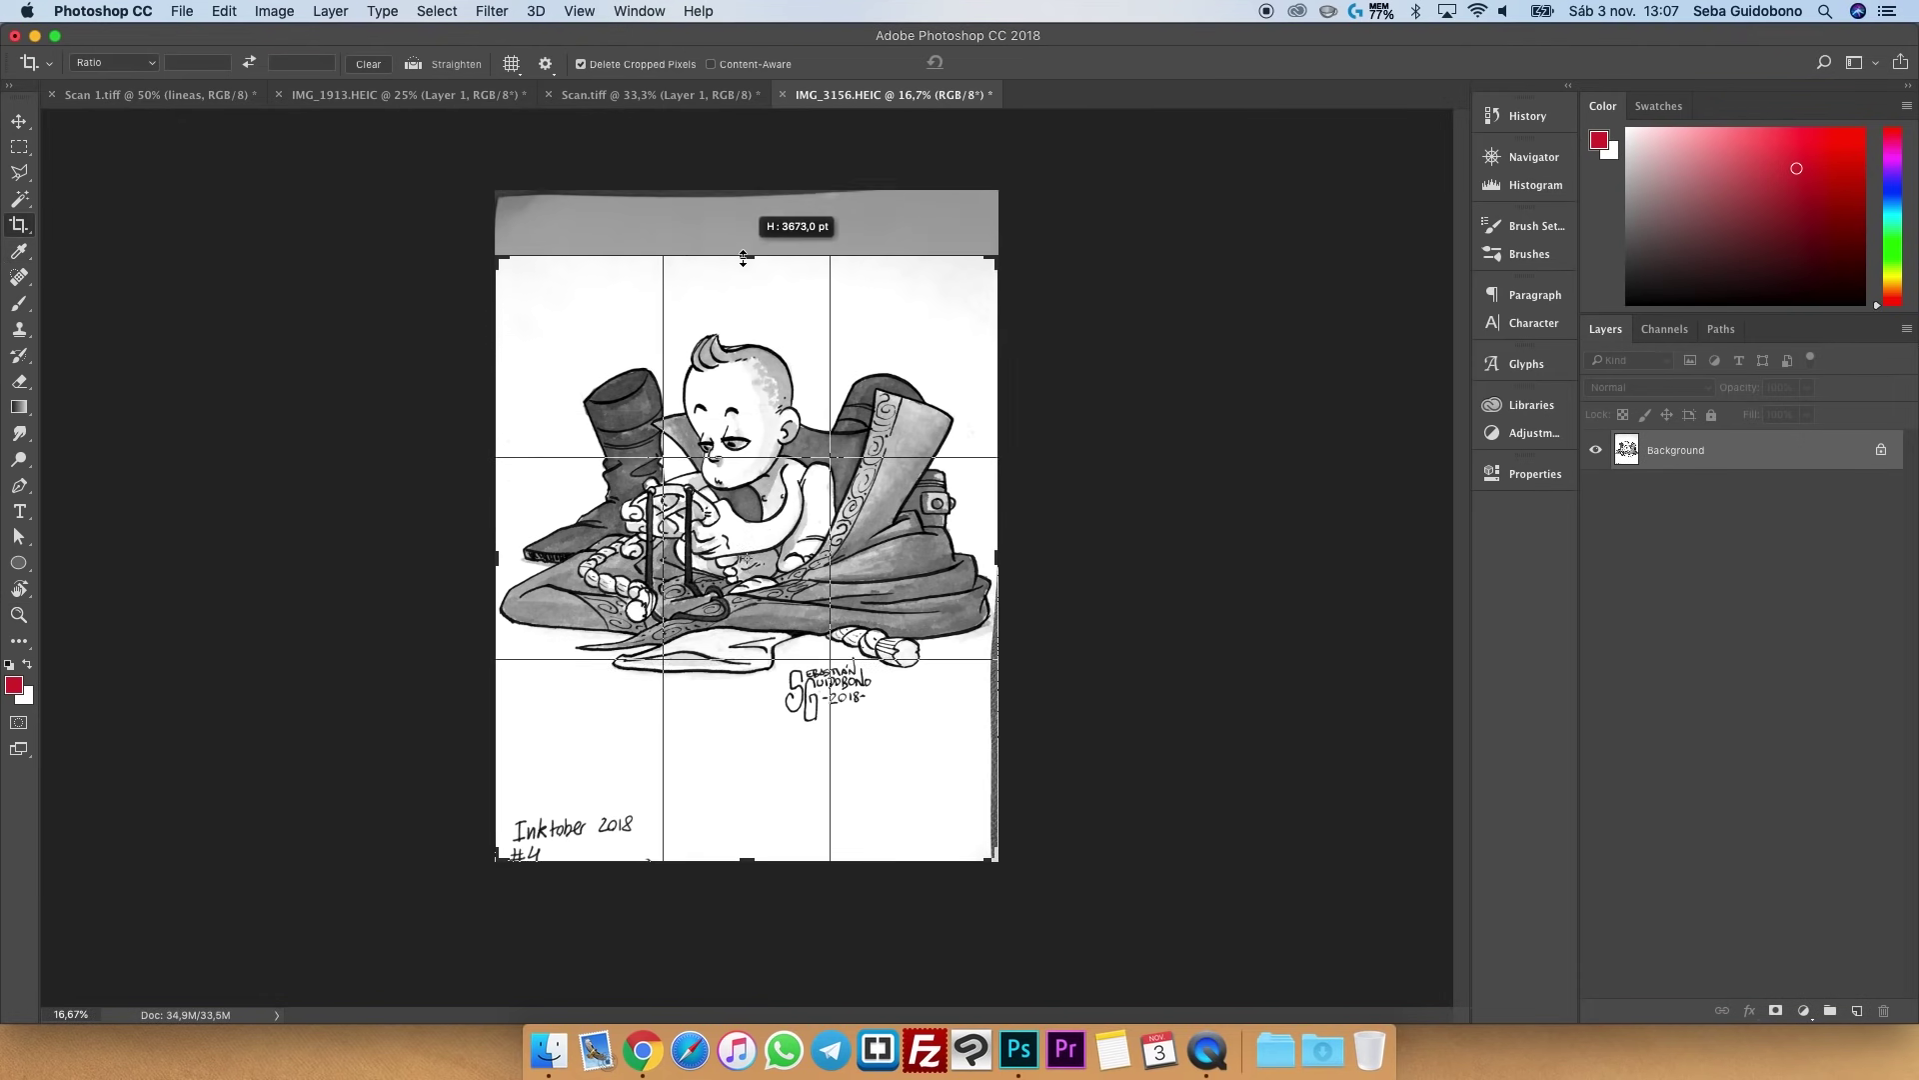
drag(763, 590, 763, 535)
drag(744, 833, 745, 725)
key(Return)
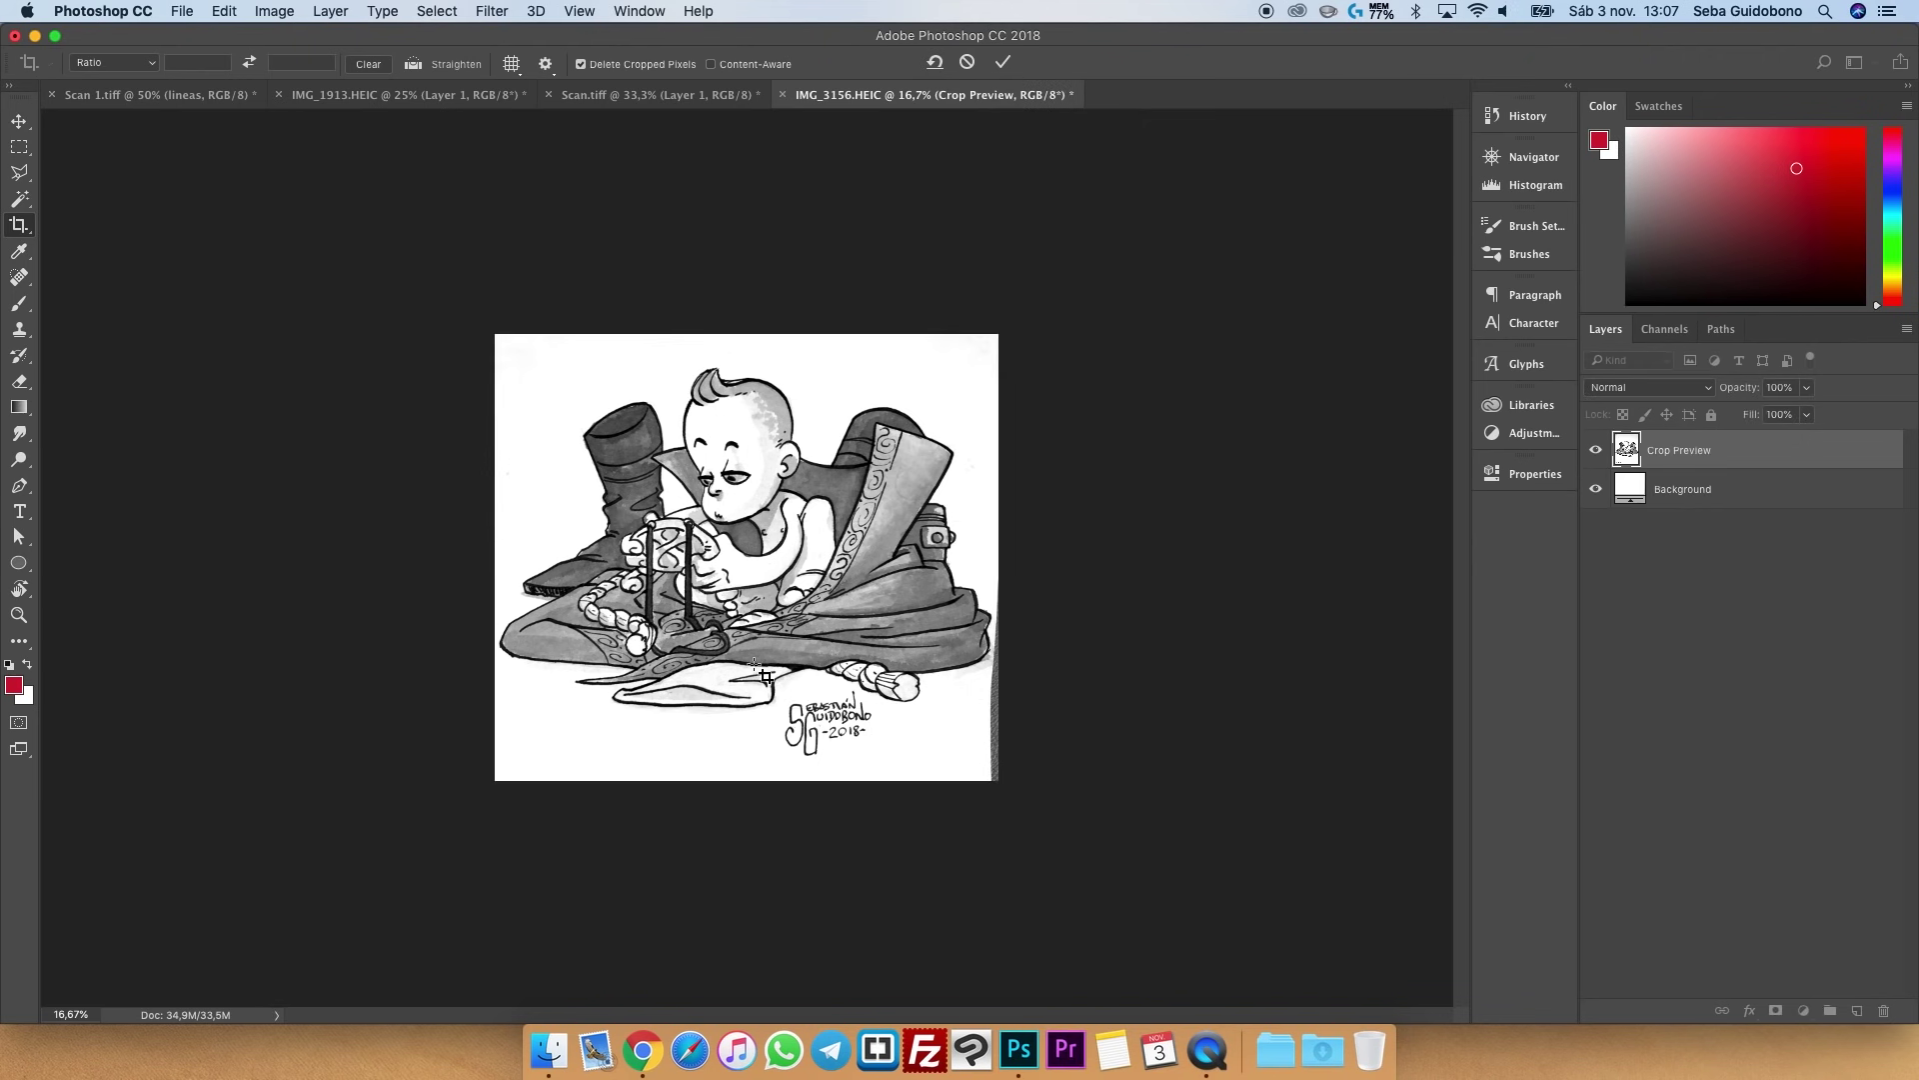
- Look over the crop options, then switch between Scan.tiff and the IMG_3156.HEIC photo
click(28, 236)
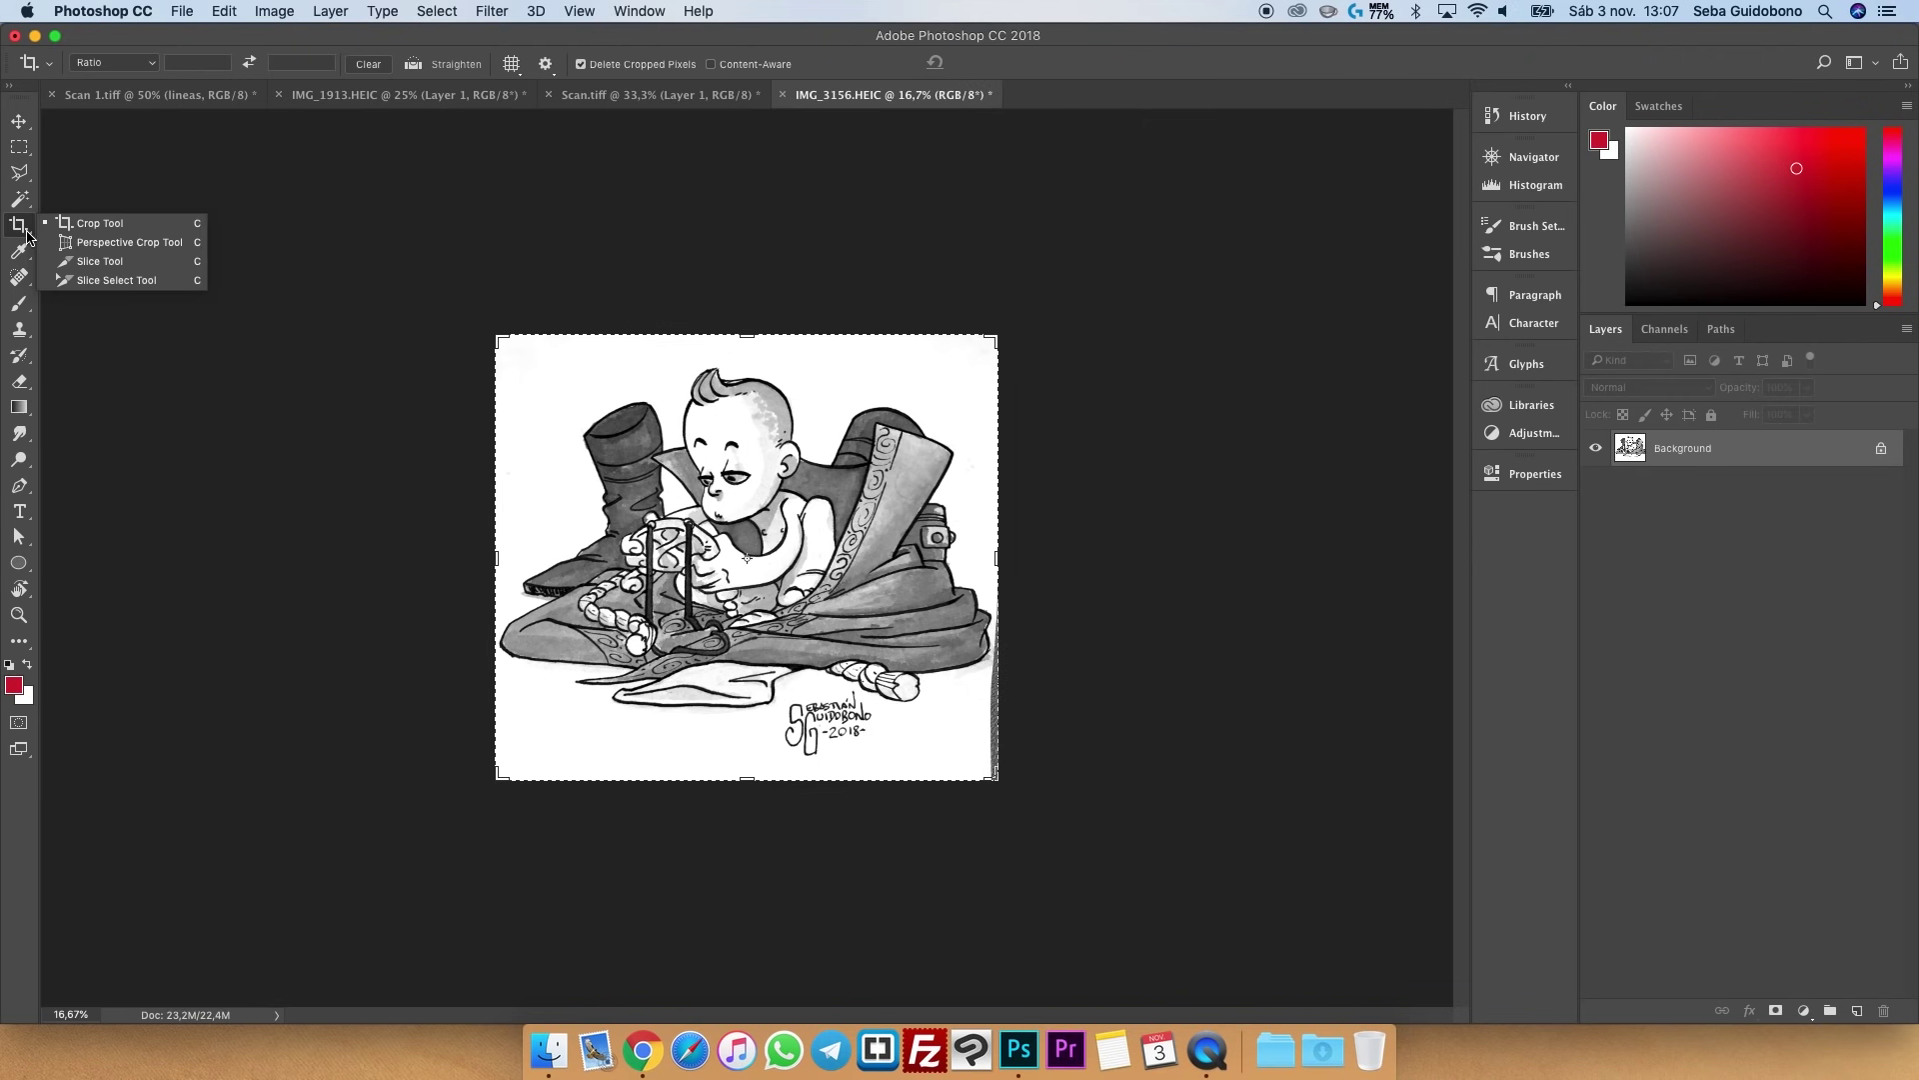
click(112, 230)
key(v)
click(620, 96)
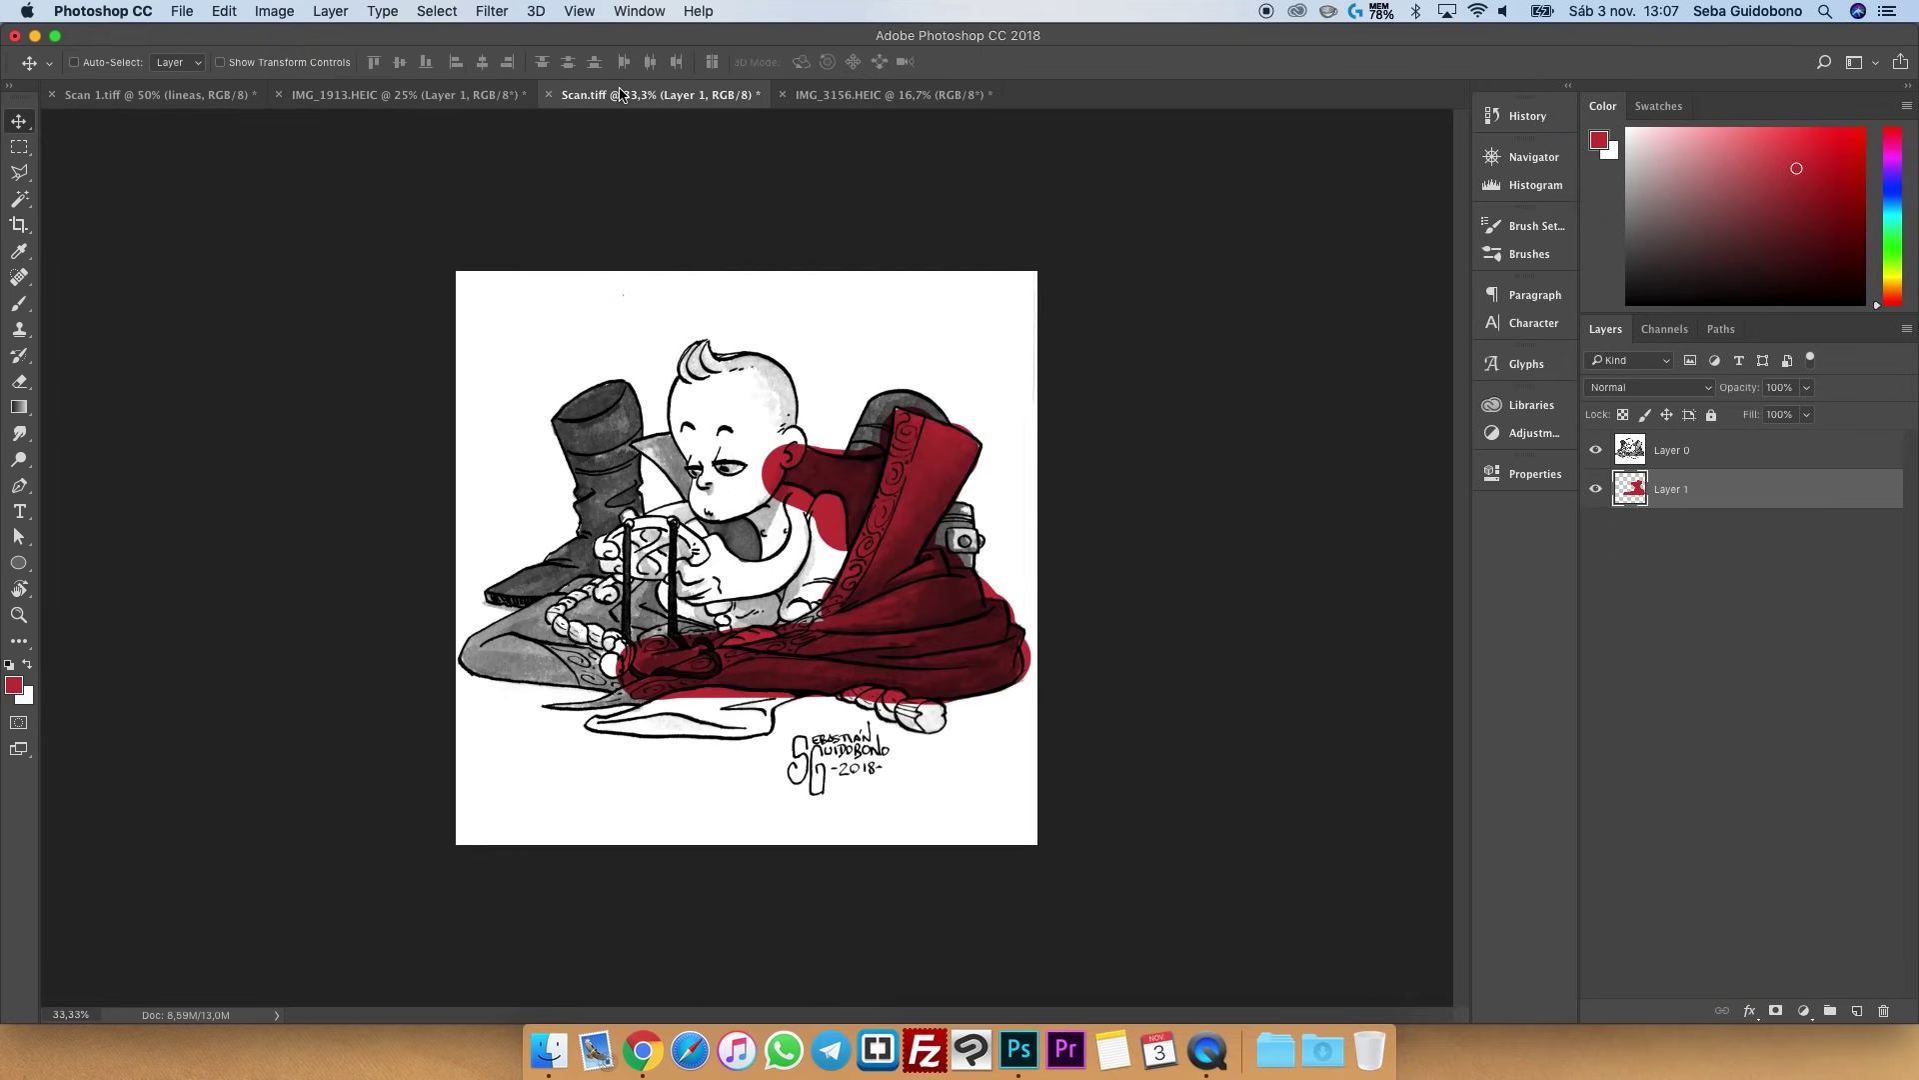
click(830, 96)
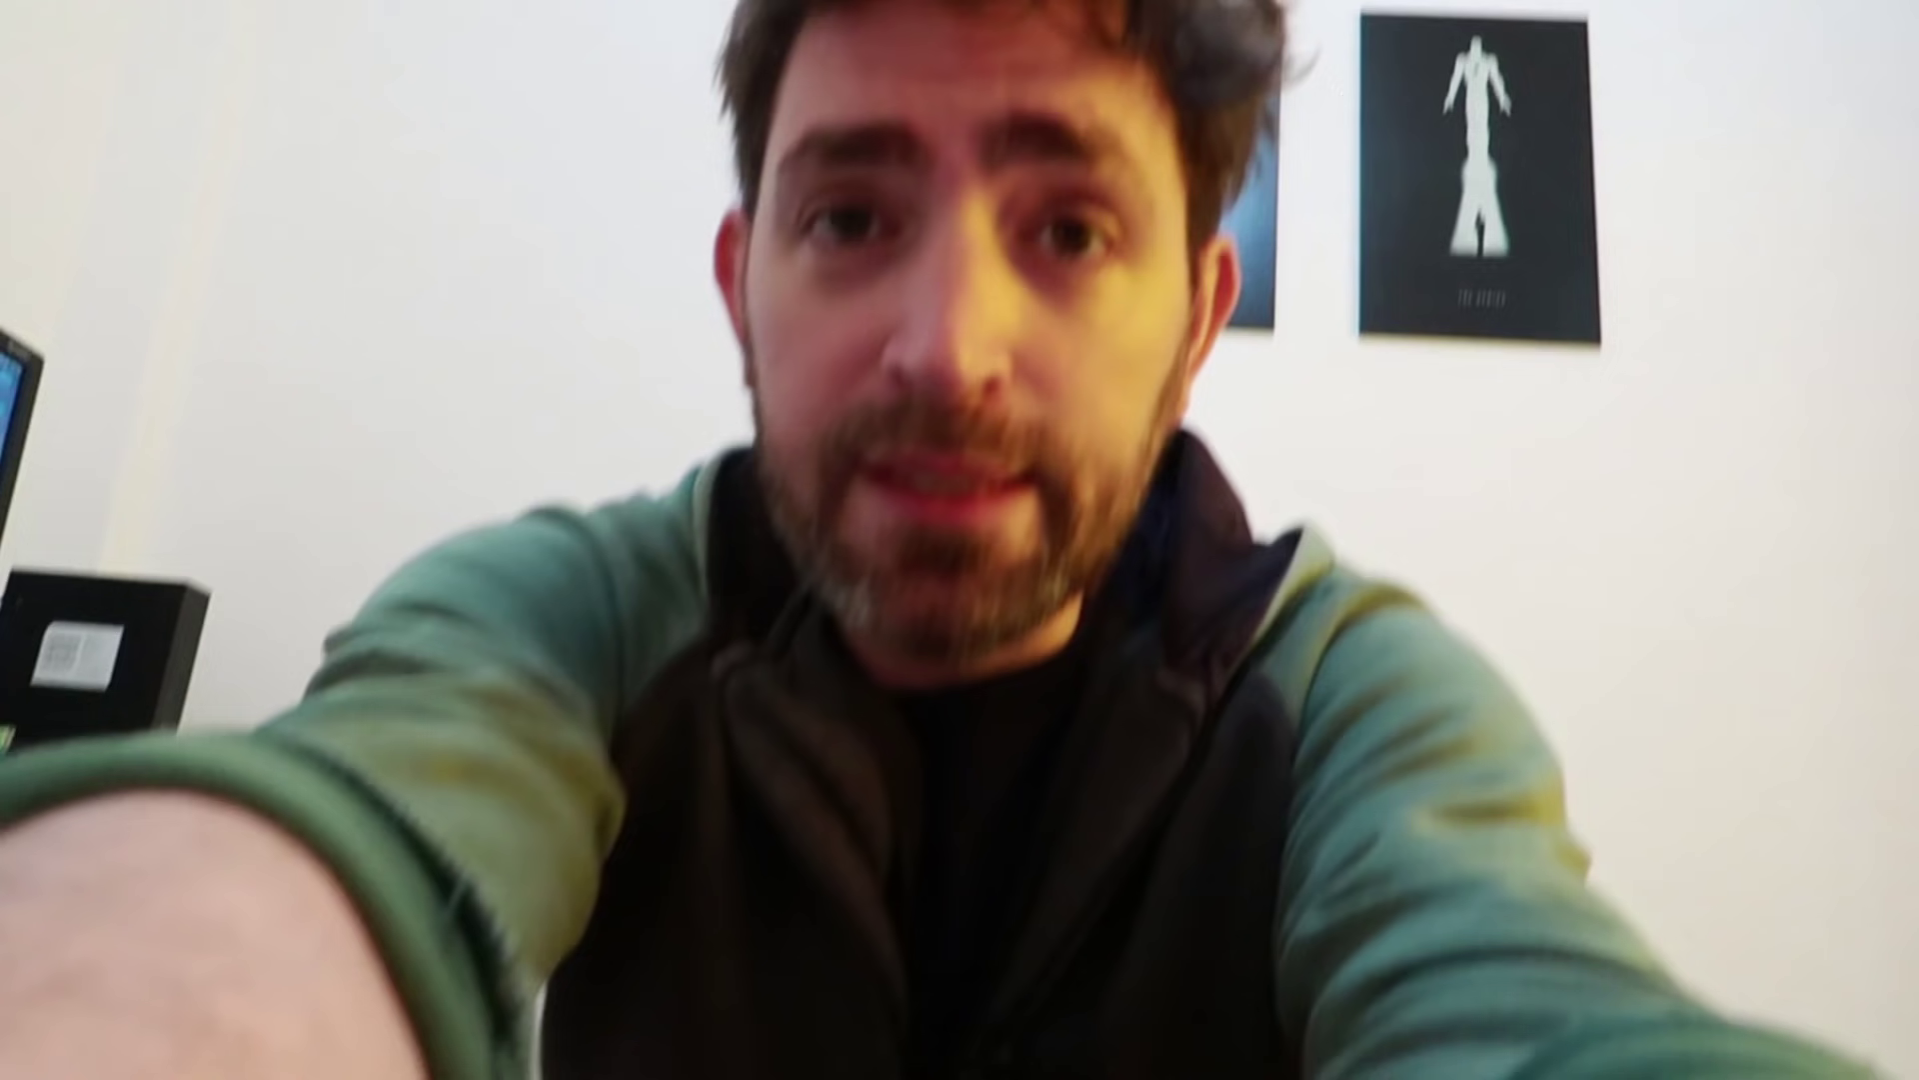